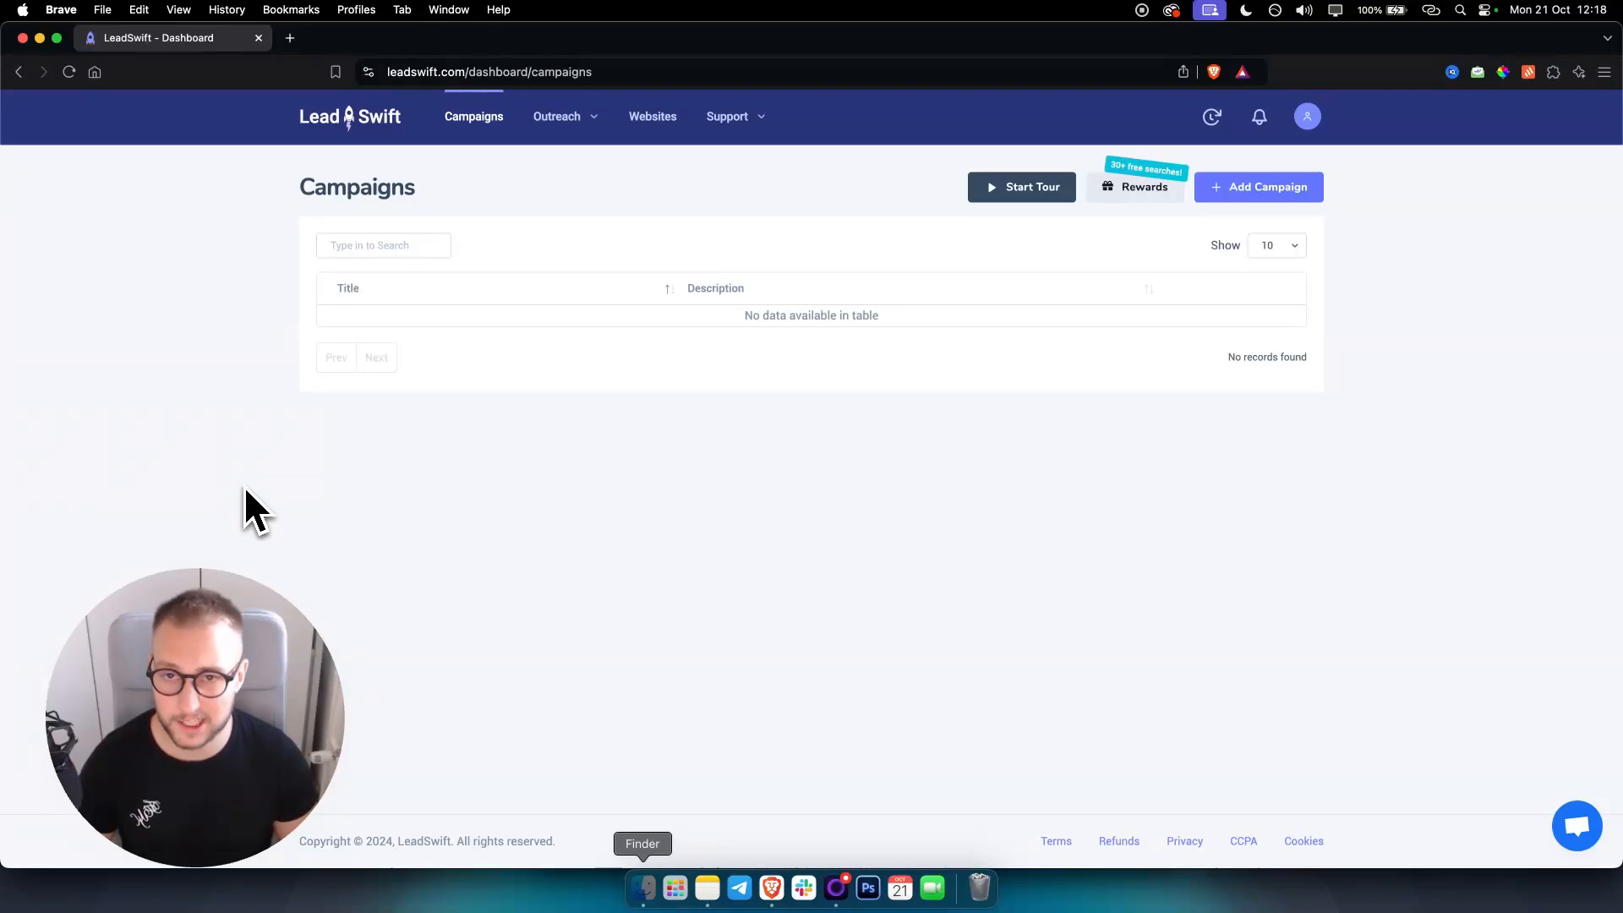
- Open the Websites section, view the linked example agency site, and return to the Create Website wizard
{"action": "mouse_move", "coordinate": [553, 140]}
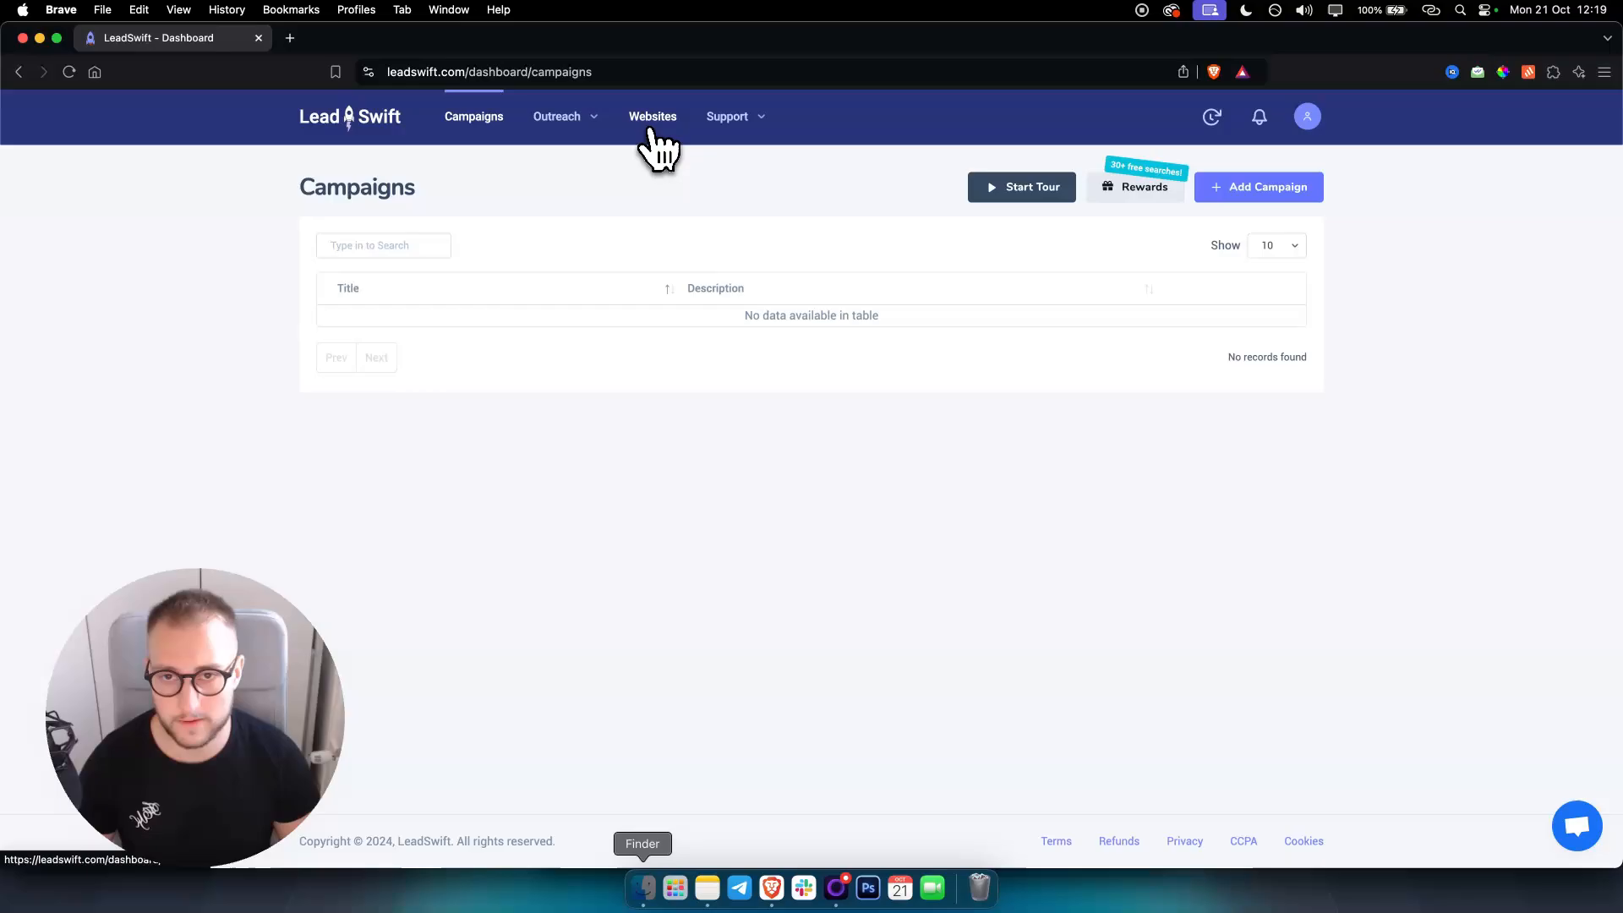
{"action": "left_click", "coordinate": [651, 123]}
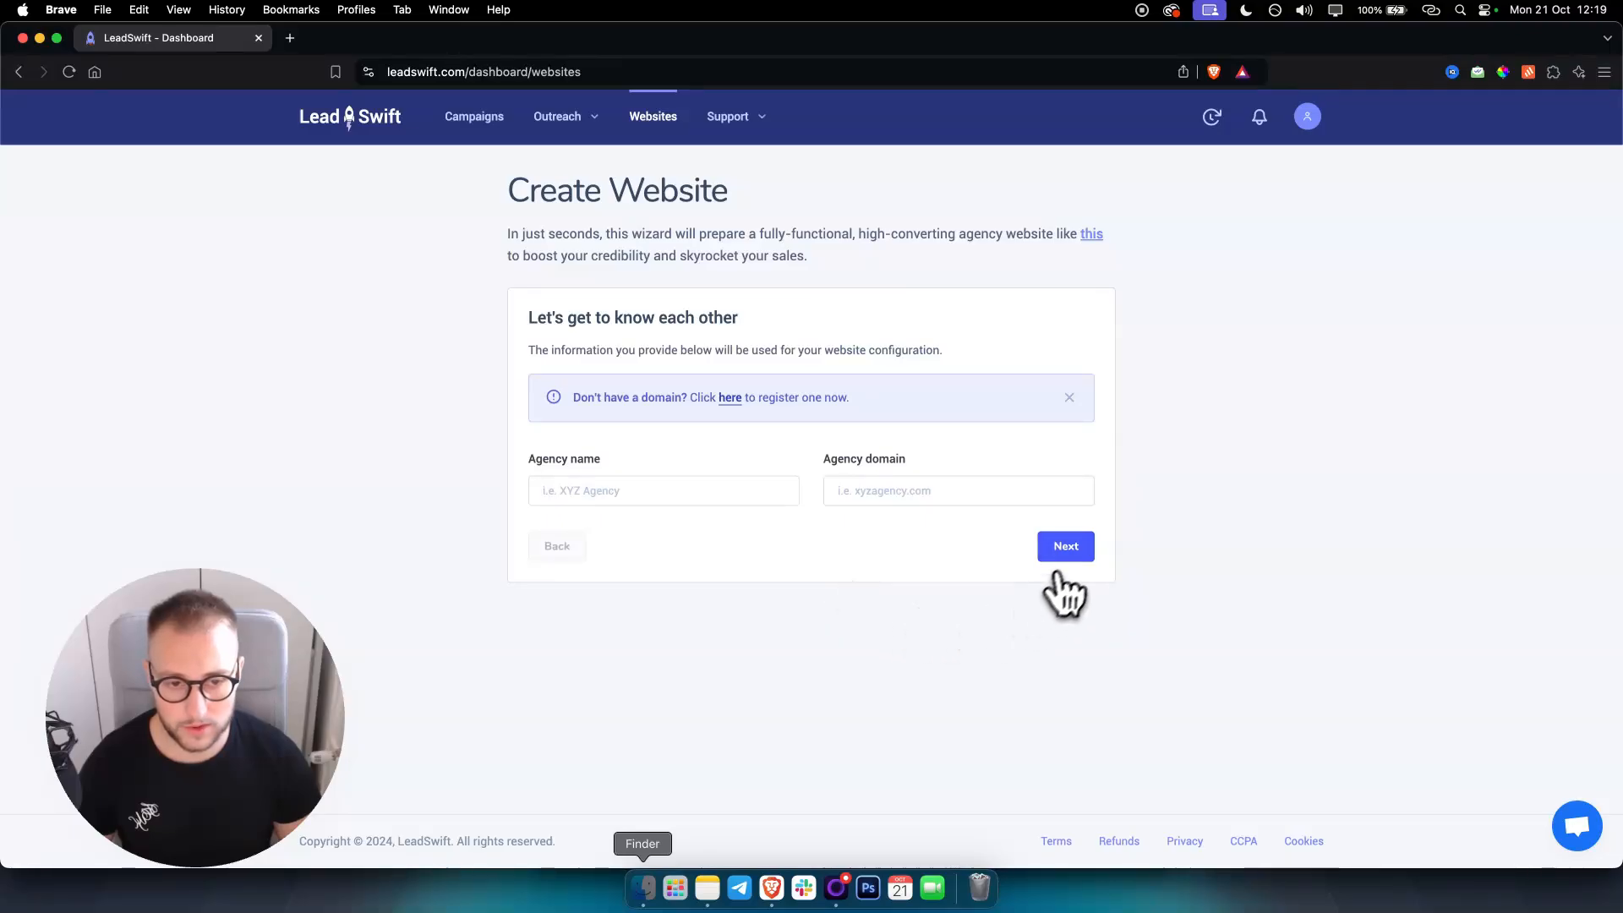
{"action": "left_click", "coordinate": [1091, 234]}
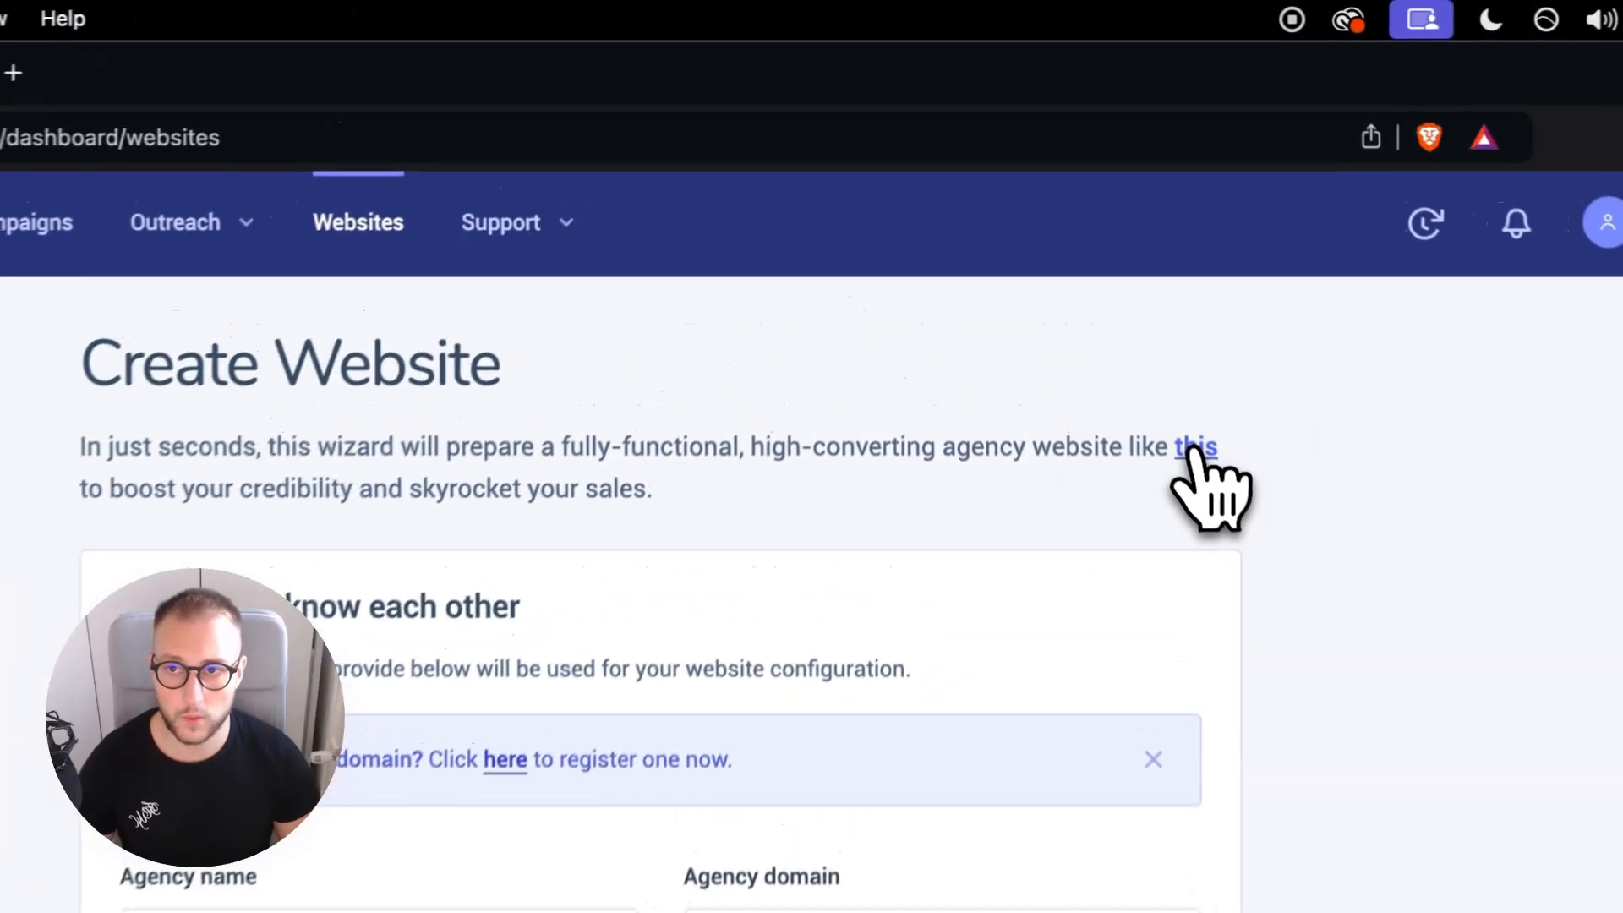
{"action": "left_click", "coordinate": [518, 93]}
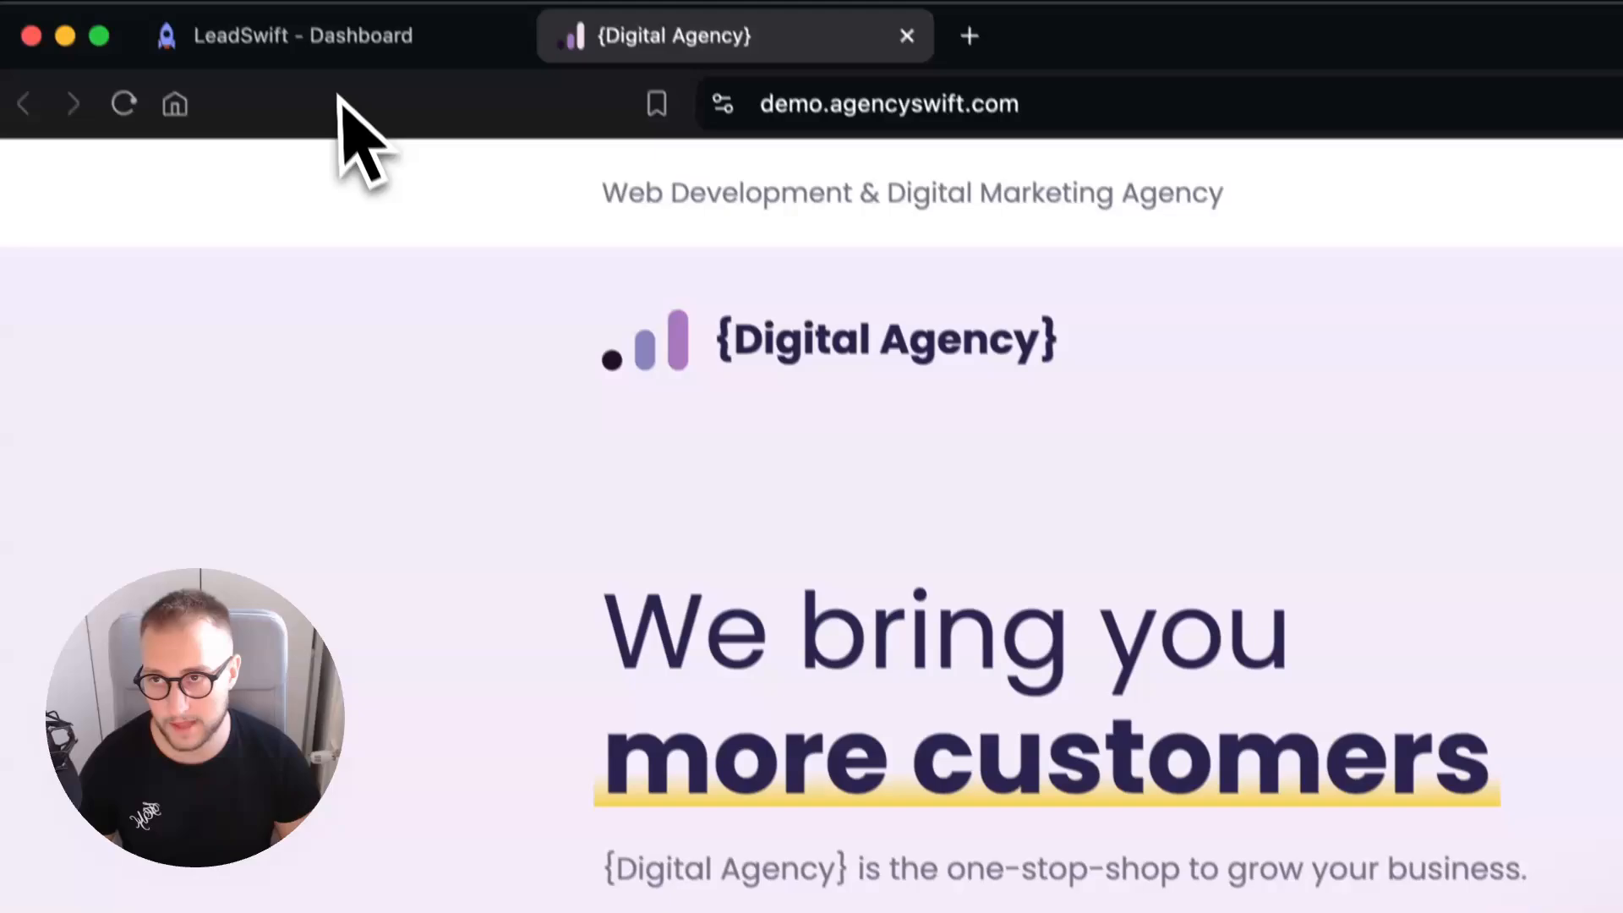
{"action": "left_click", "coordinate": [289, 33]}
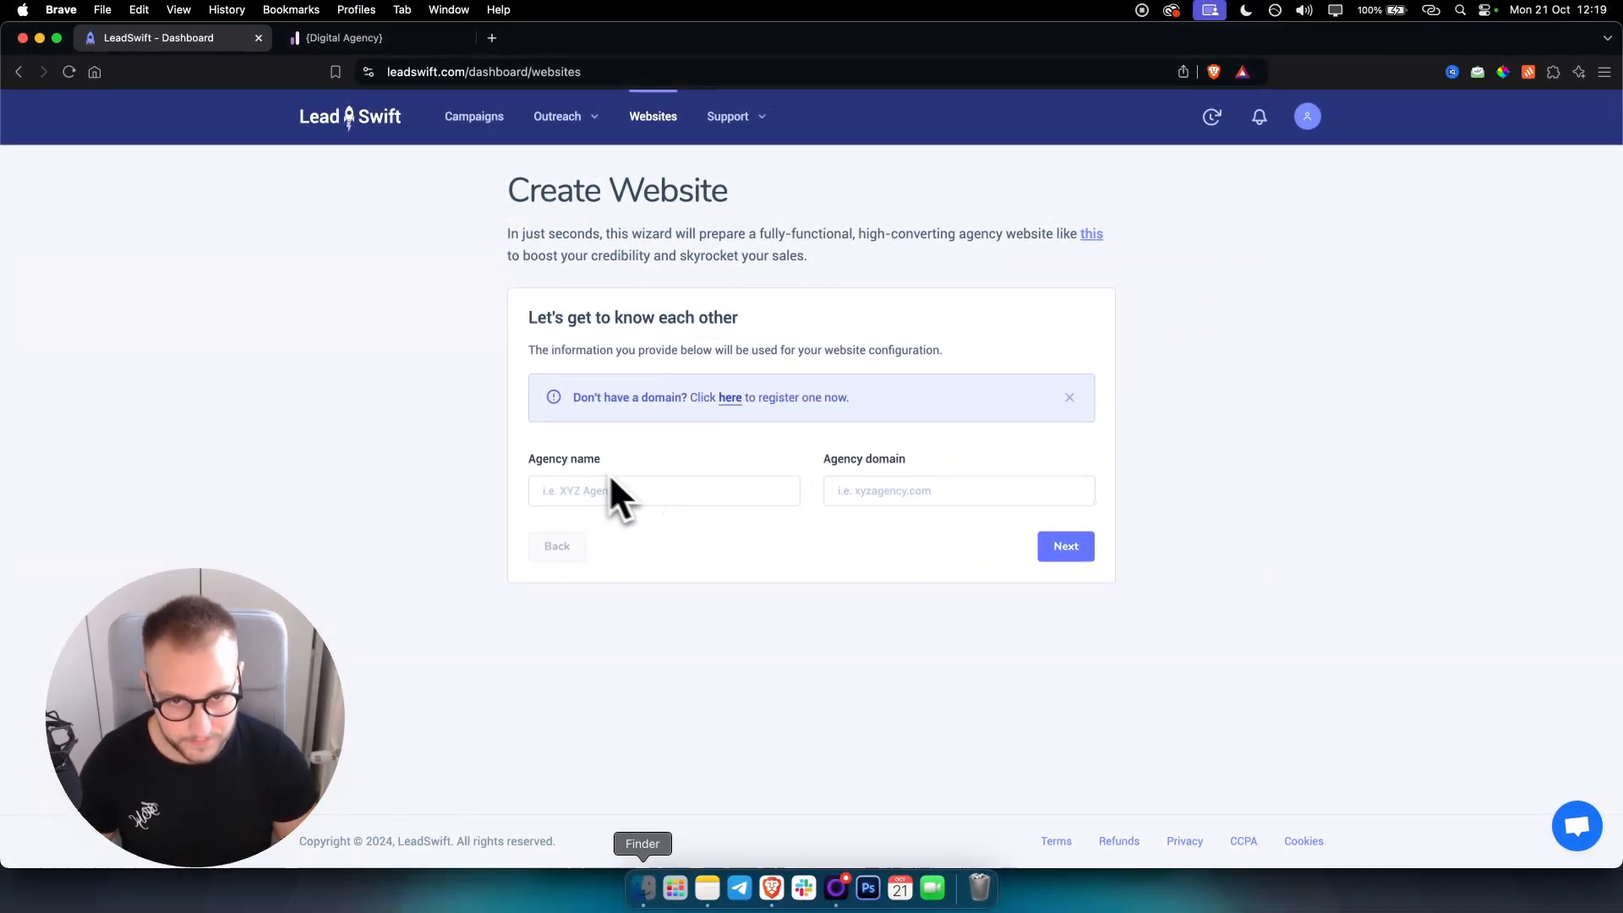
- Examine the demo agency site, including its agency name, services, philosophy, earnings calculator, competition and process sections
{"action": "left_click", "coordinate": [364, 38]}
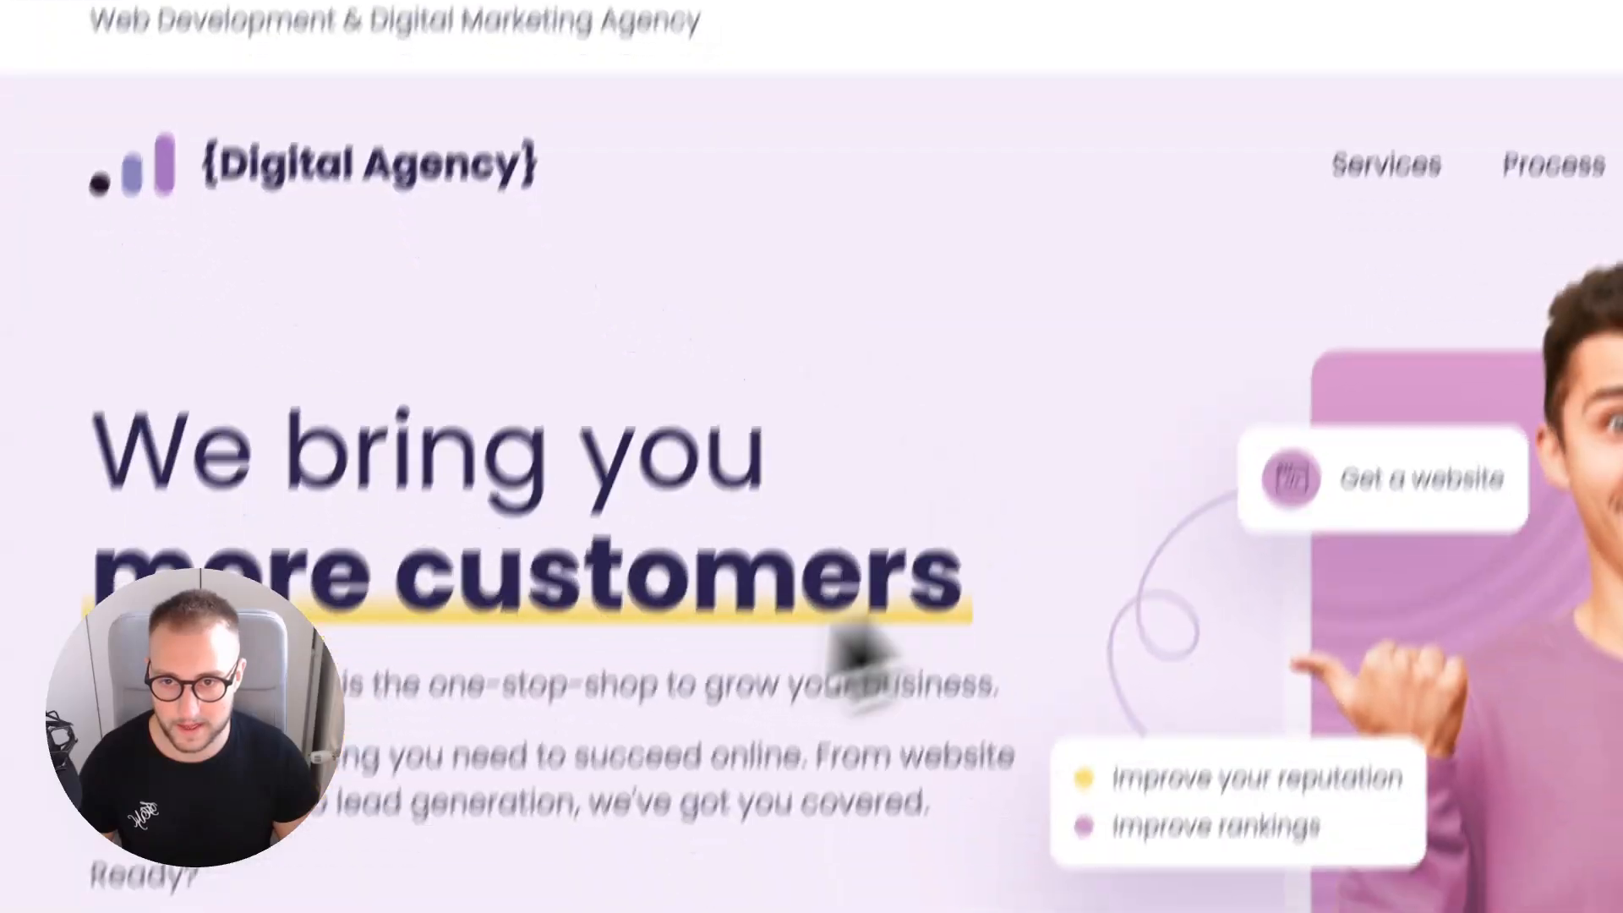
{"action": "scroll", "coordinate": [938, 667], "scroll_direction": "down", "scroll_amount": 5}
{"action": "scroll", "coordinate": [964, 685], "scroll_direction": "up", "scroll_amount": 5}
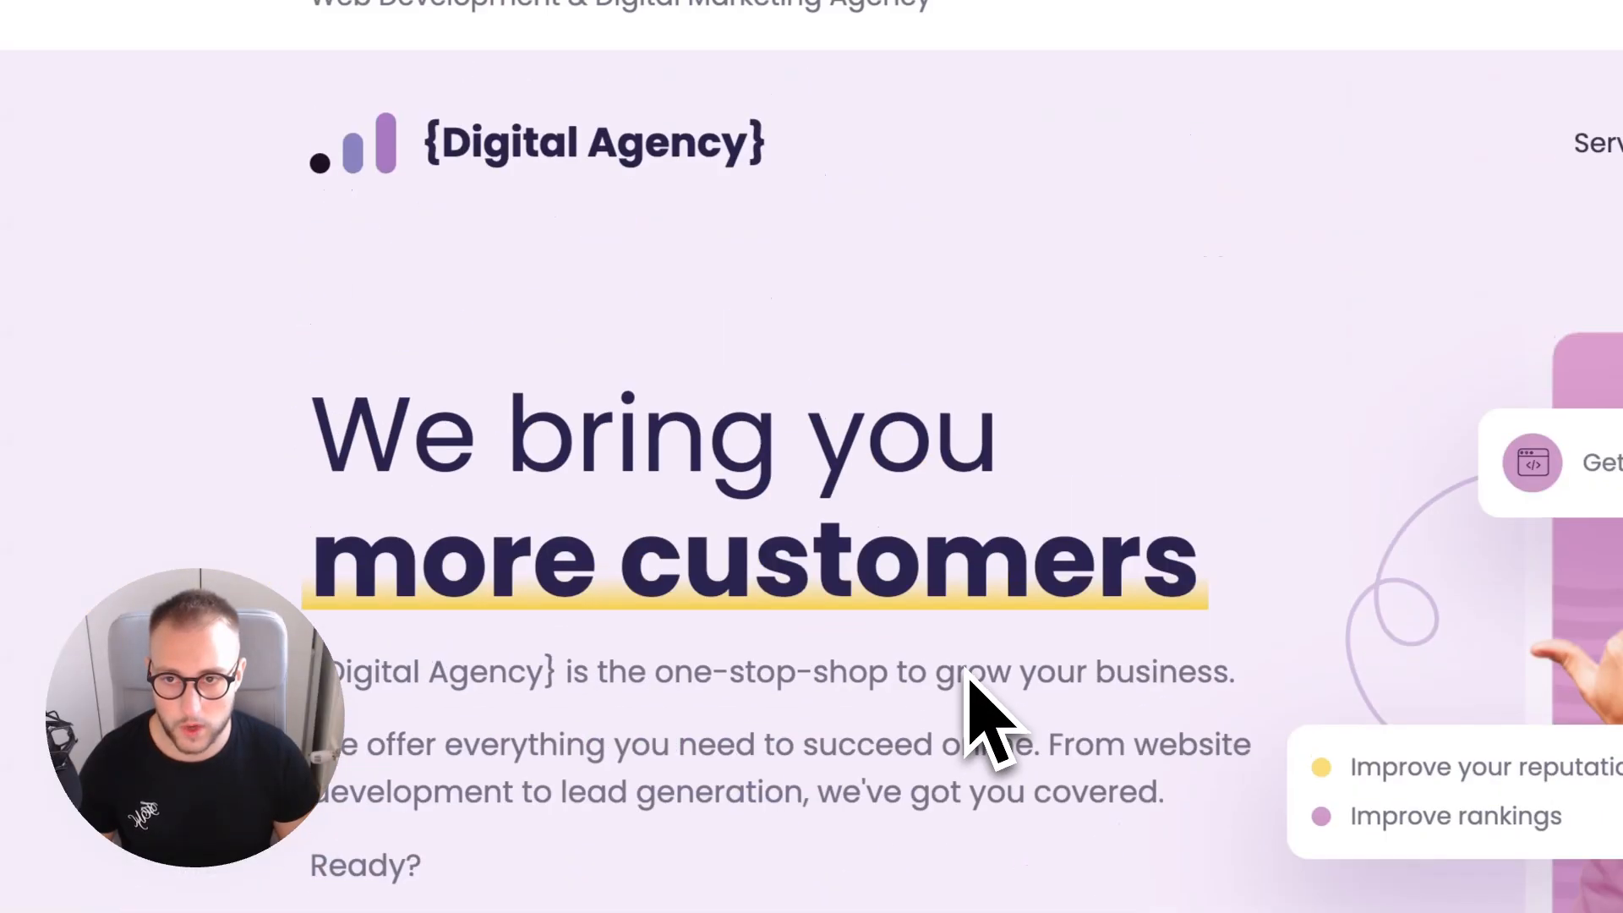
{"action": "left_click_drag", "start_coordinate": [433, 262], "coordinate": [808, 288]}
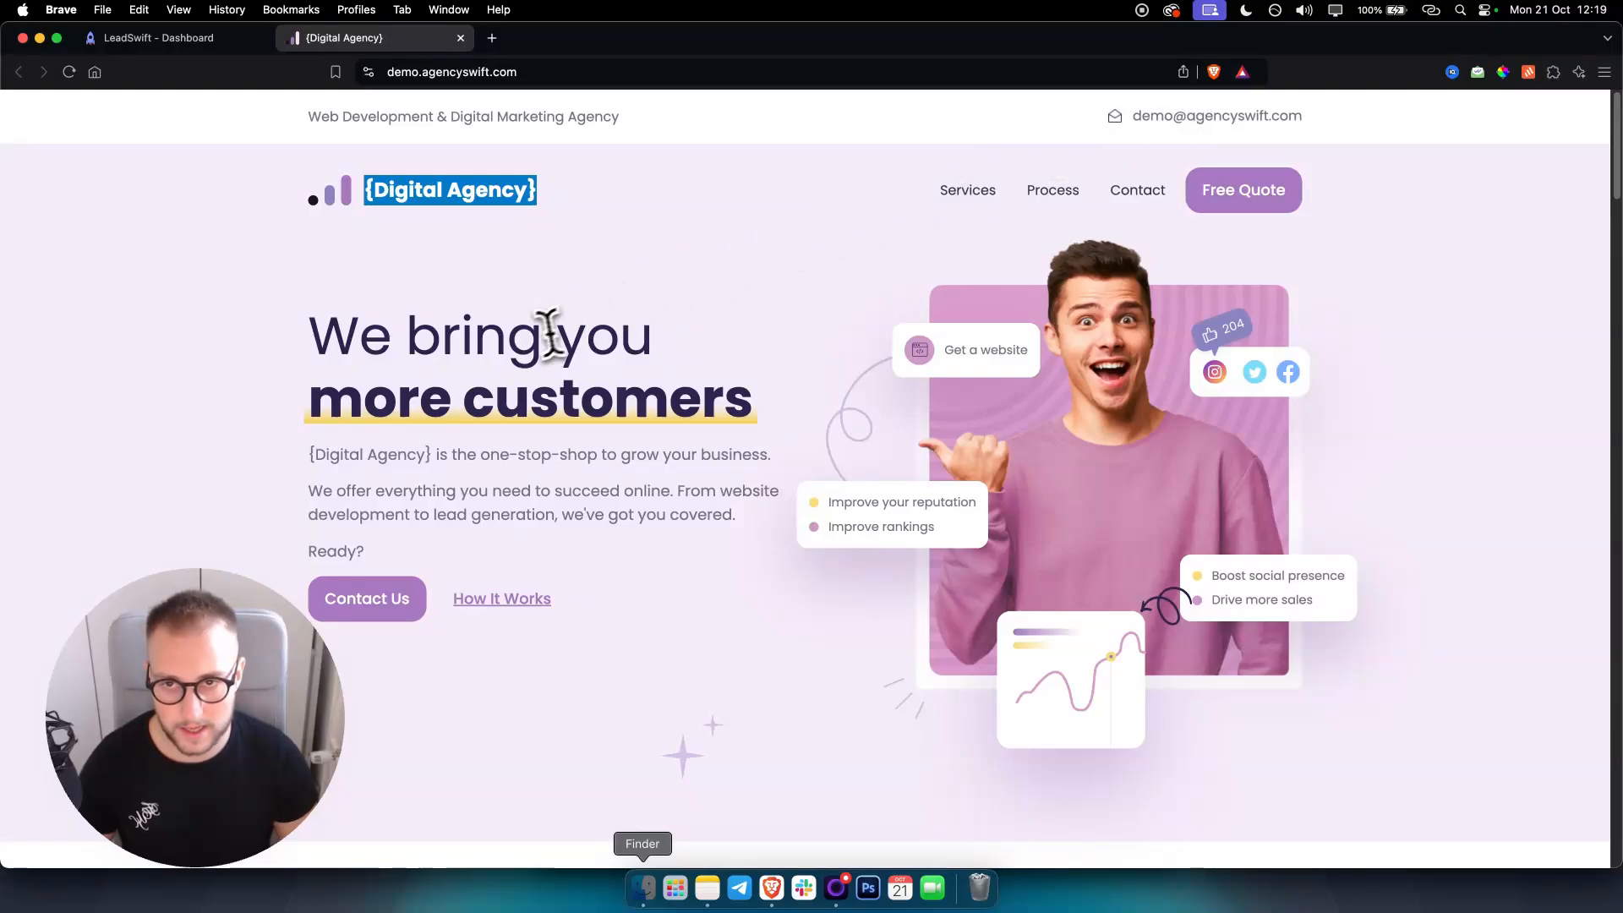
{"action": "scroll", "coordinate": [548, 338], "scroll_direction": "down", "scroll_amount": 15}
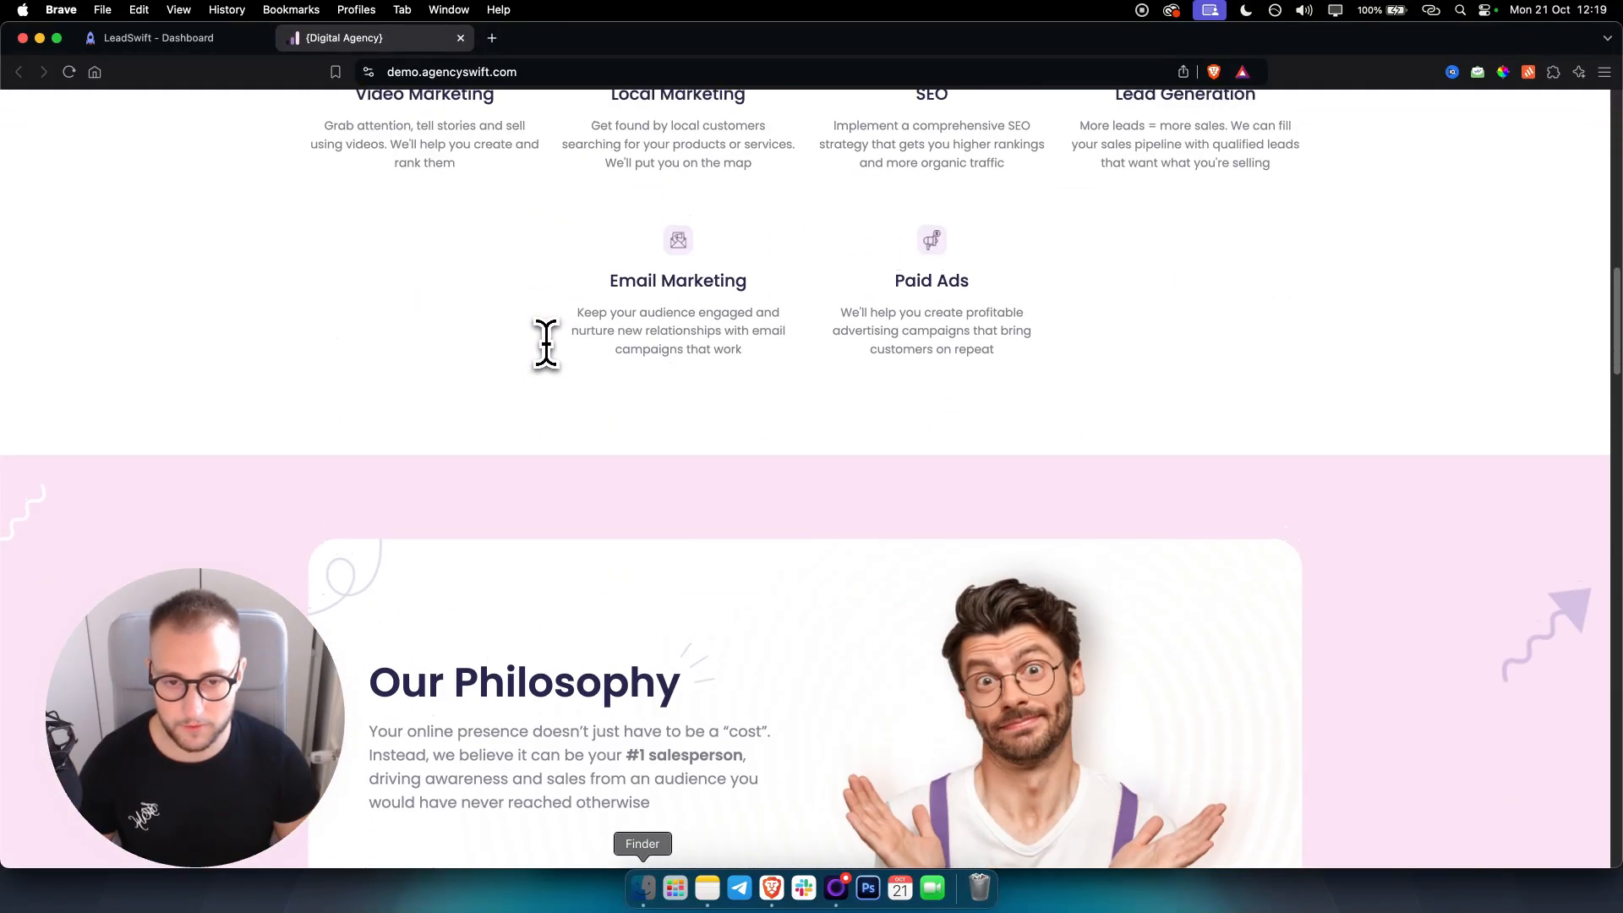
{"action": "scroll", "coordinate": [546, 344], "scroll_direction": "down", "scroll_amount": 15}
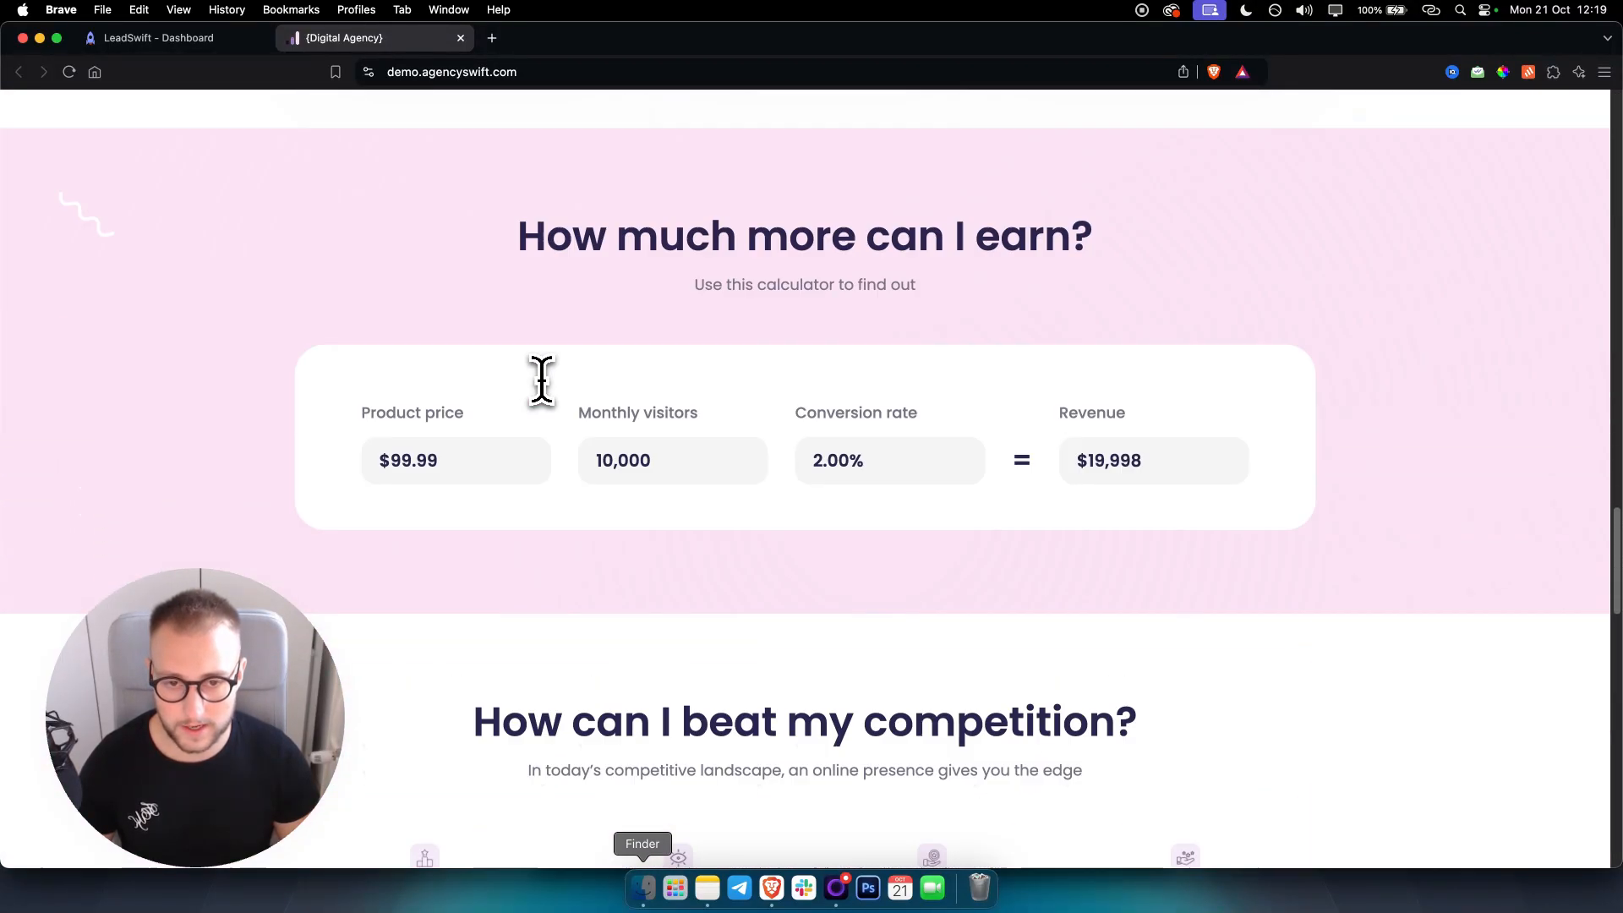
{"action": "scroll", "coordinate": [542, 379], "scroll_direction": "down", "scroll_amount": 15}
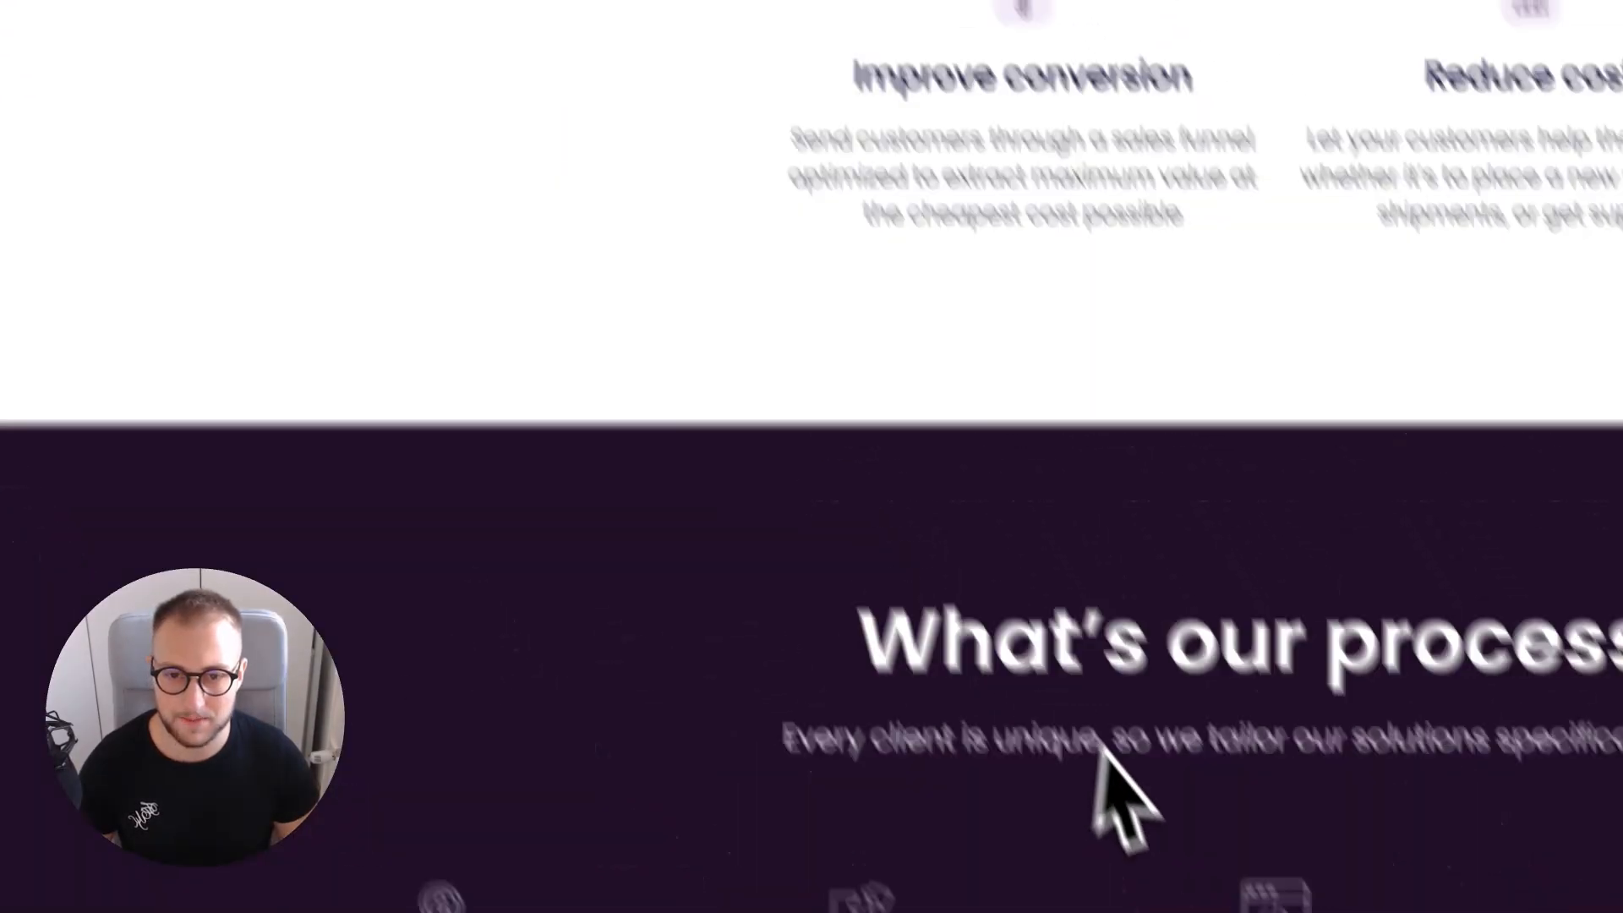
{"action": "scroll", "coordinate": [1116, 789], "scroll_direction": "up", "scroll_amount": 10}
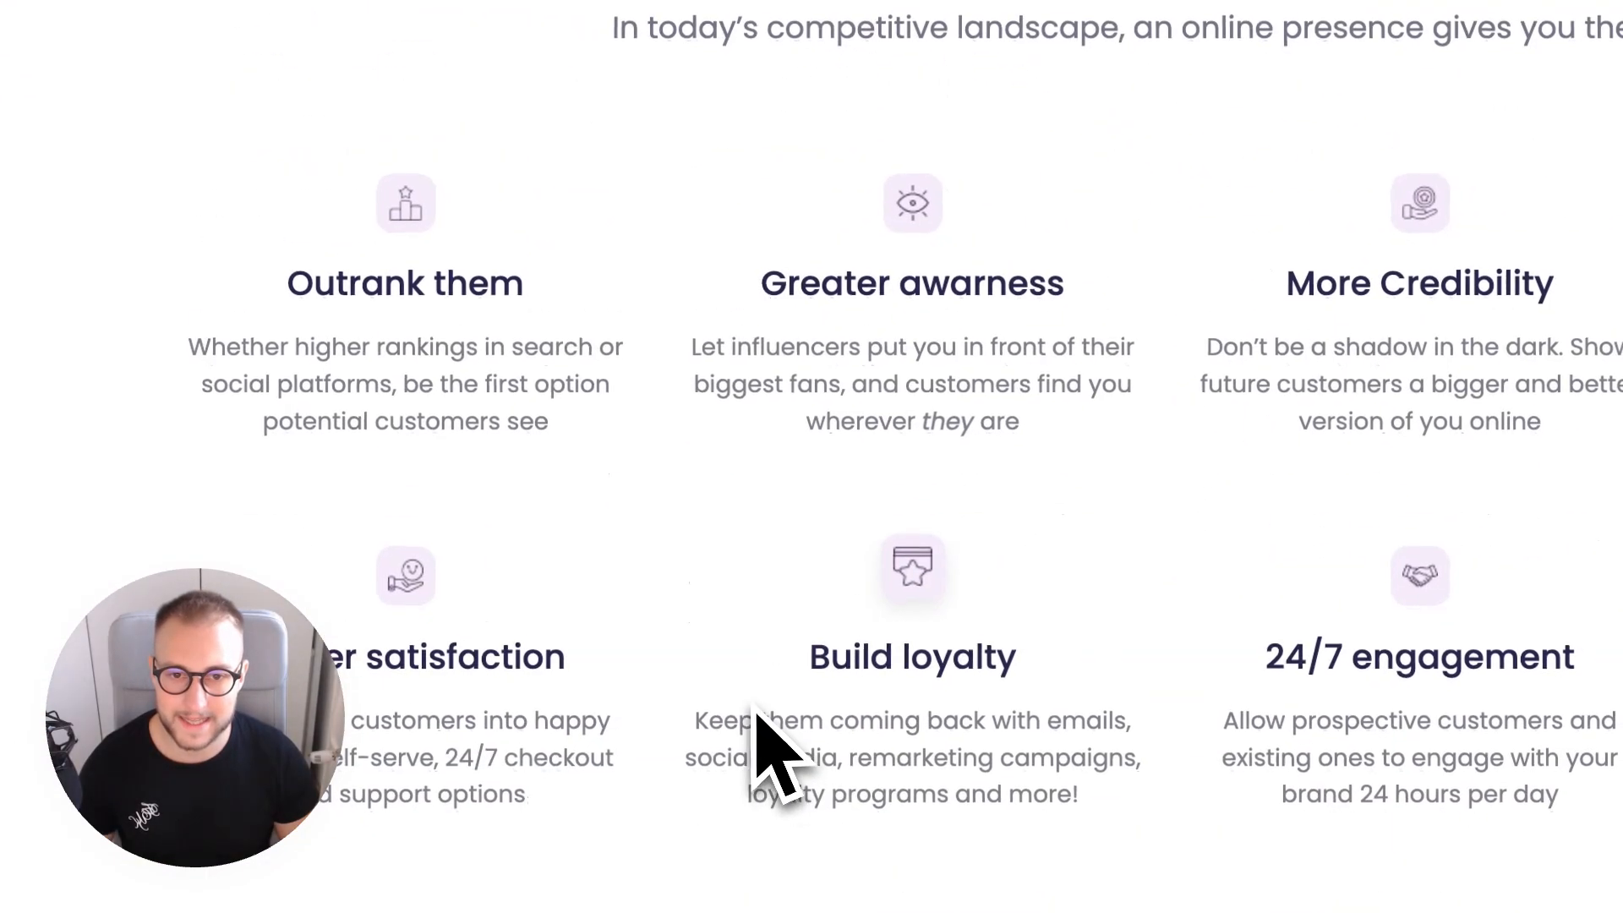
- Try the demo site's earnings calculator with 5 monthly visitors and a different product price
{"action": "scroll", "coordinate": [765, 736], "scroll_direction": "up", "scroll_amount": 15}
{"action": "scroll", "coordinate": [750, 754], "scroll_direction": "down", "scroll_amount": 7}
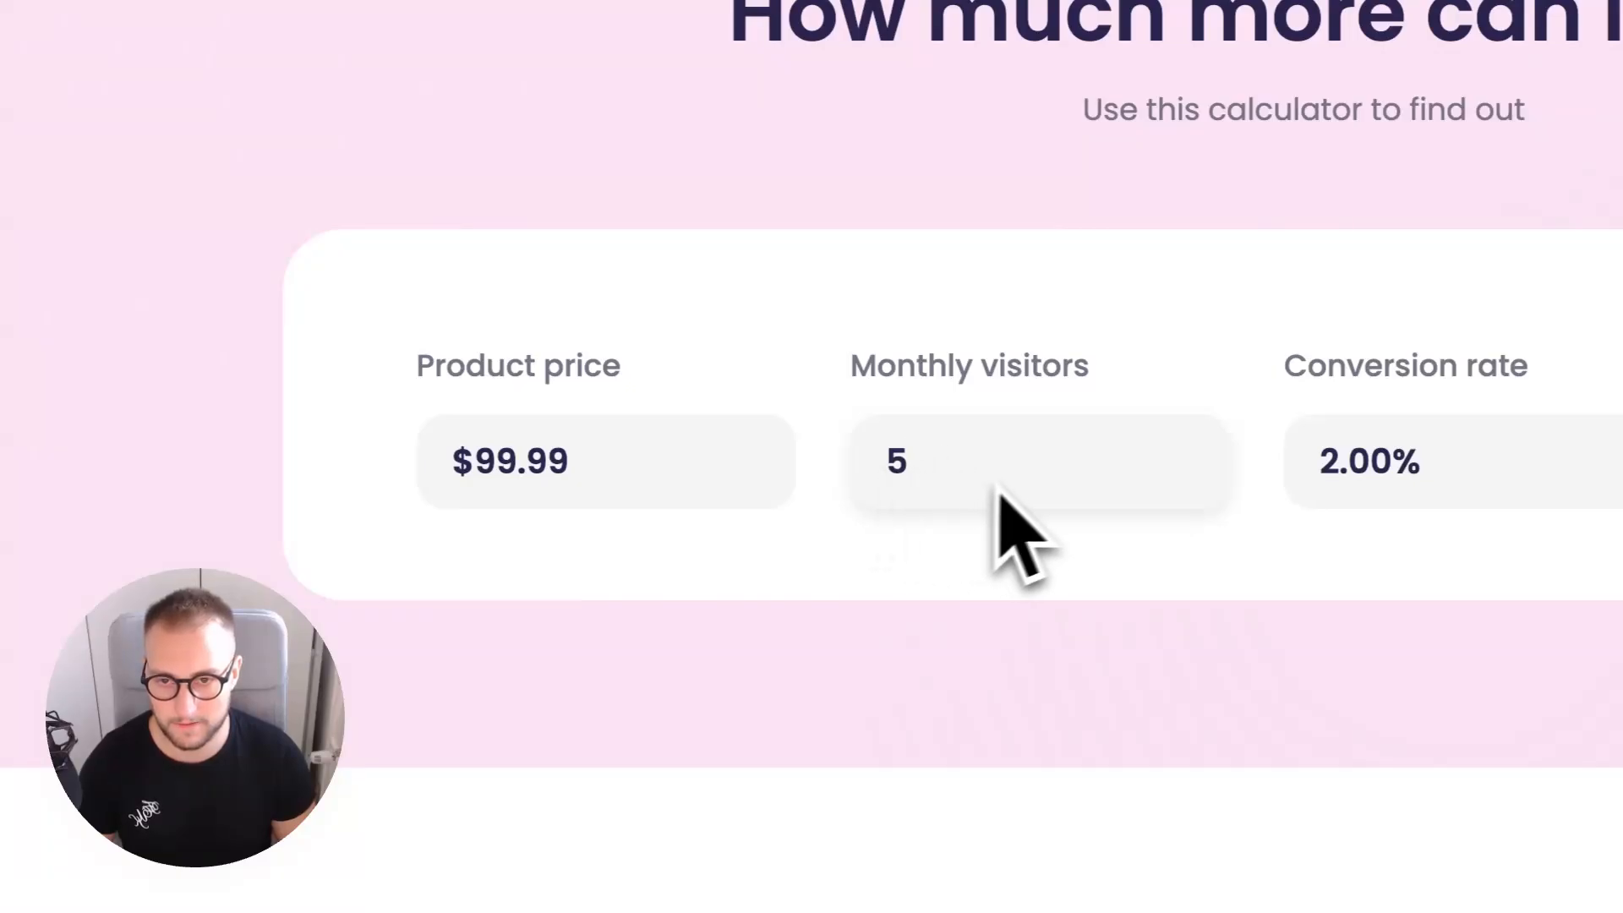
{"action": "left_click_drag", "start_coordinate": [642, 478], "coordinate": [427, 454]}
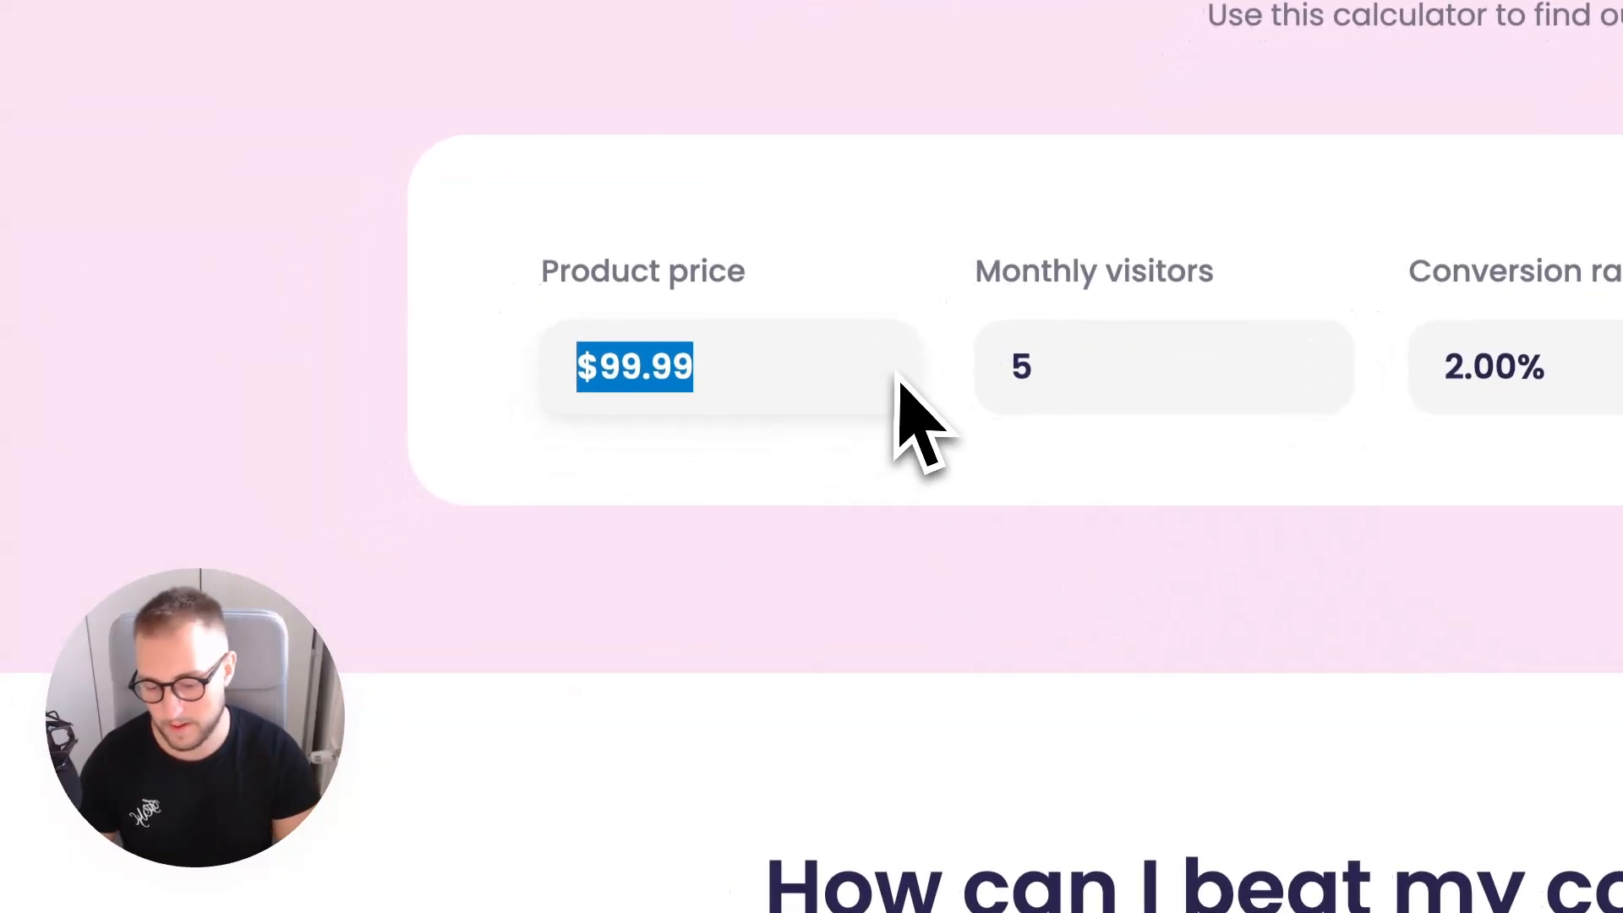
{"action": "type", "text": "1000"}
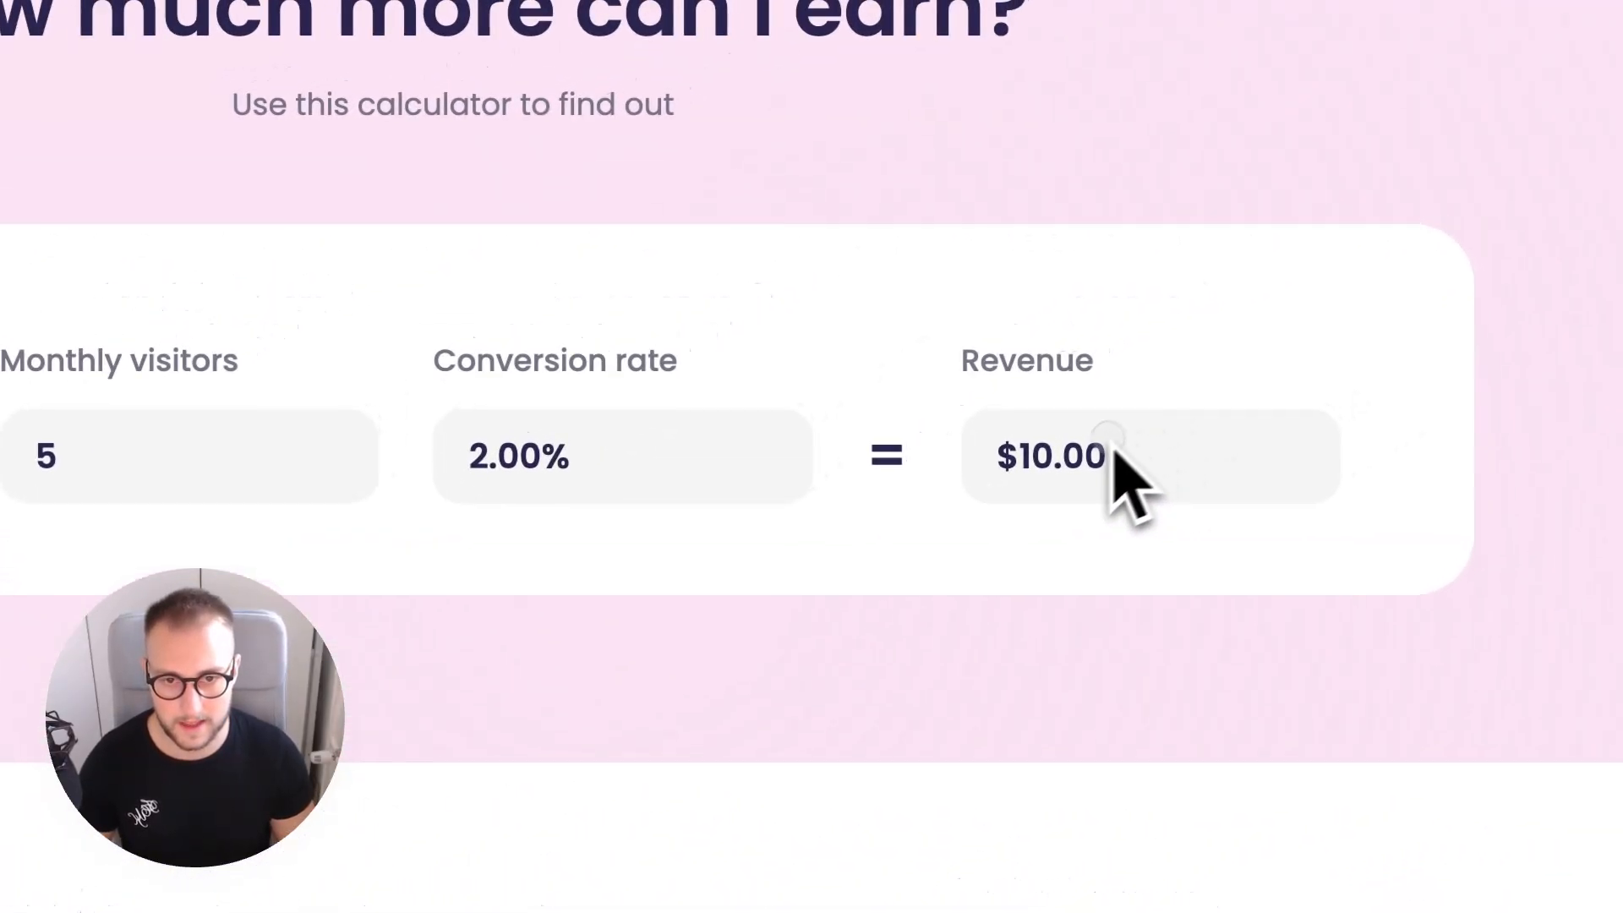
{"action": "left_click_drag", "start_coordinate": [460, 474], "coordinate": [623, 579]}
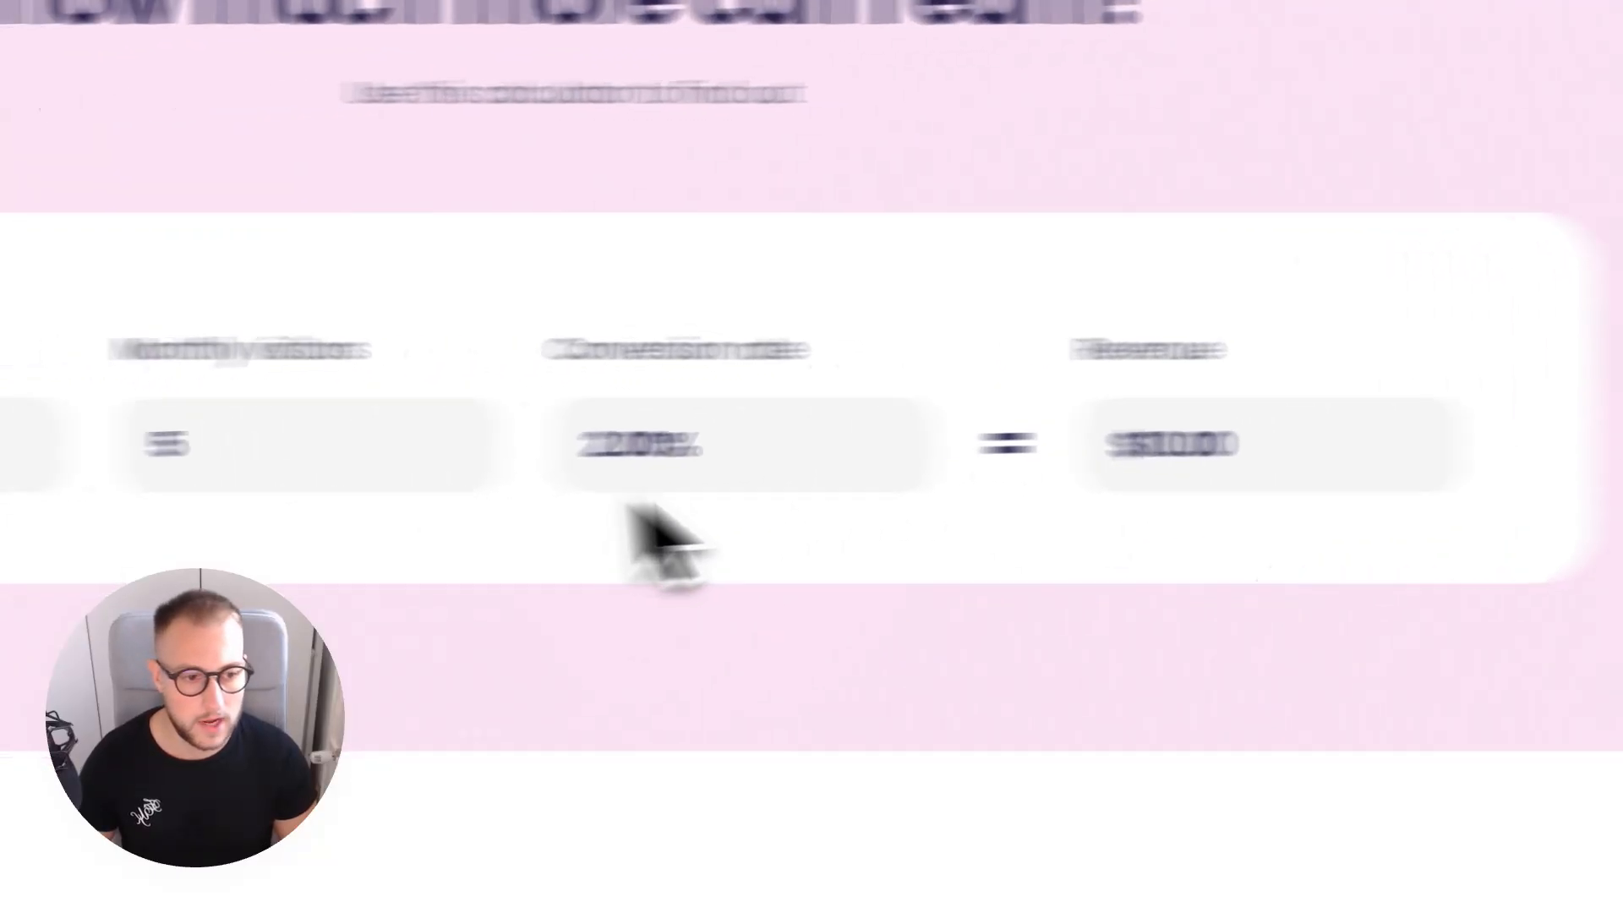
- Take another look at the demo site's header and return to the Create Website wizard in LeadSwift
{"action": "scroll", "coordinate": [667, 500], "scroll_direction": "up", "scroll_amount": 20}
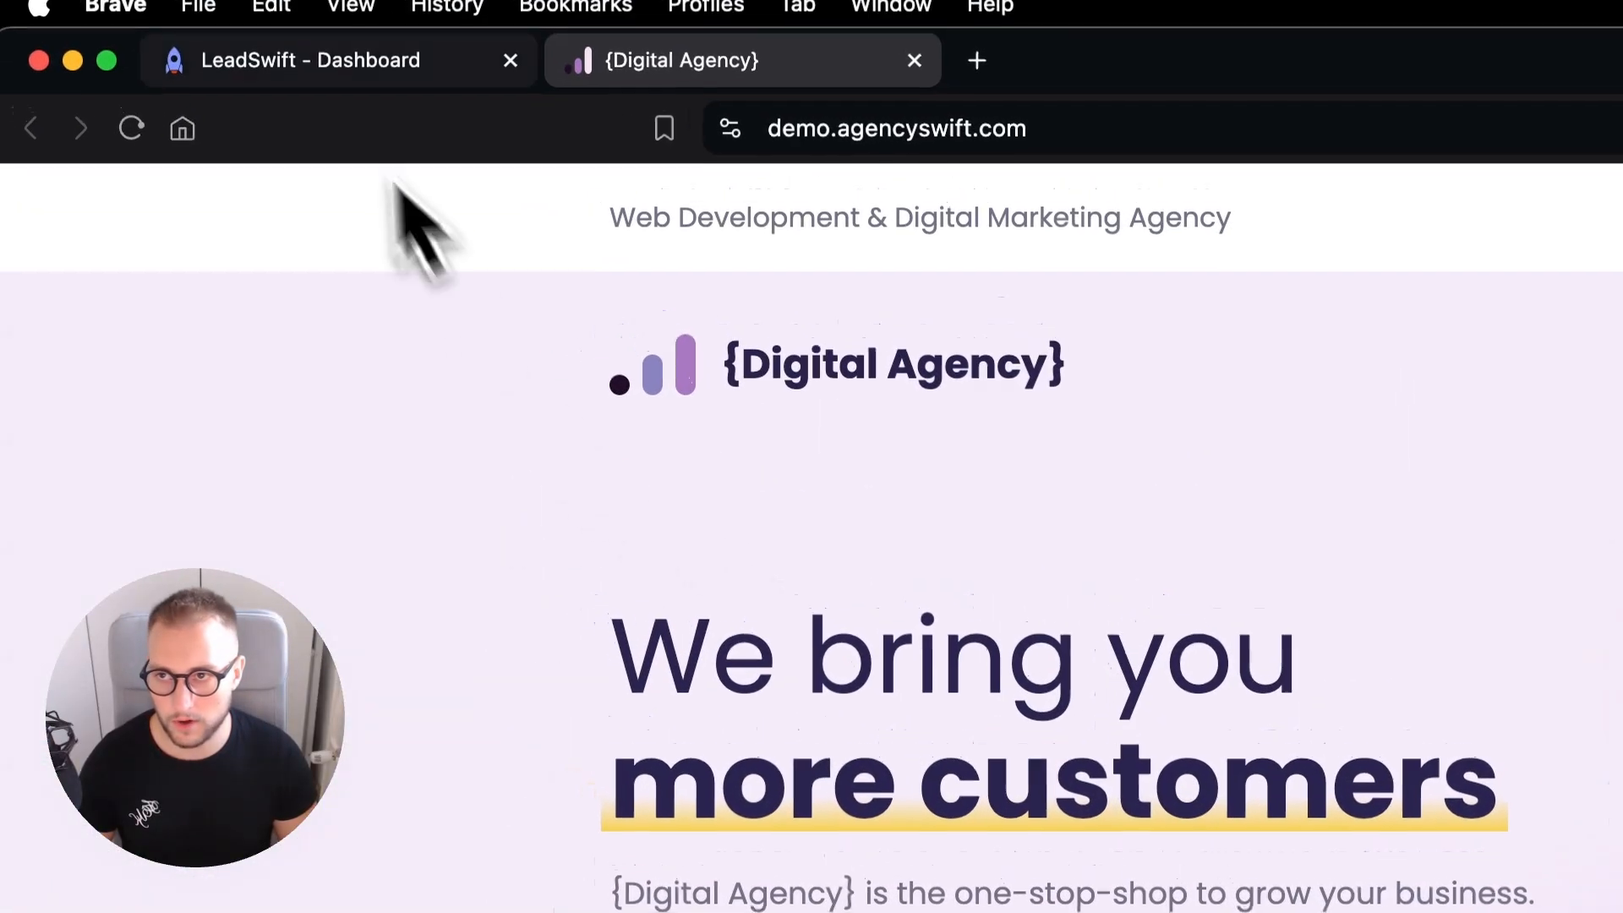
{"action": "left_click", "coordinate": [364, 66]}
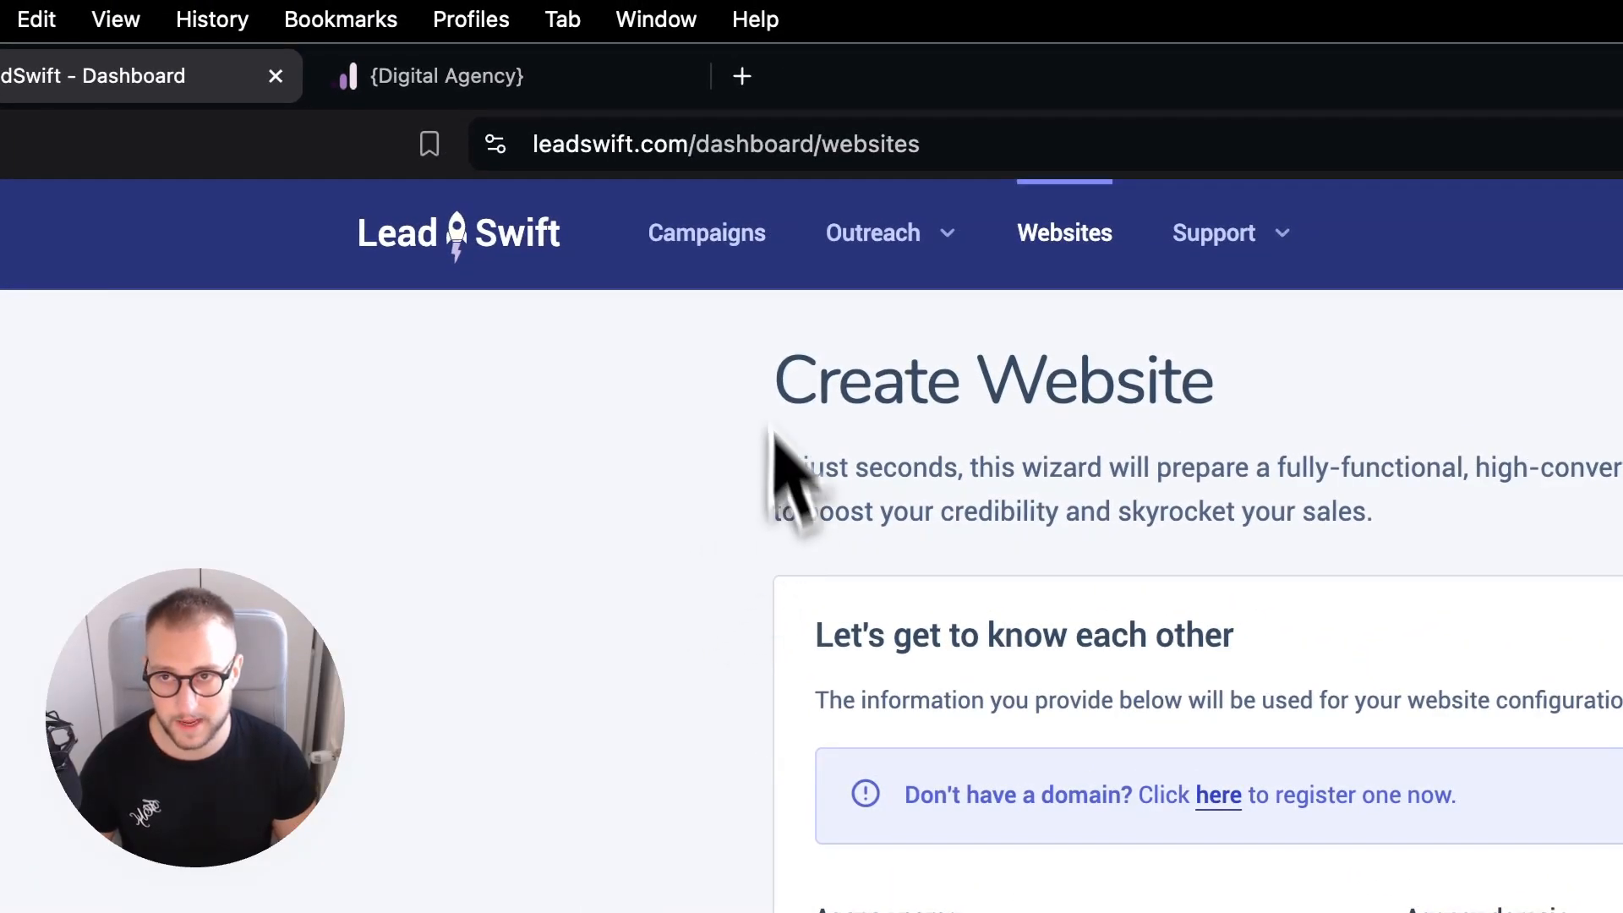
{"action": "left_click", "coordinate": [507, 85]}
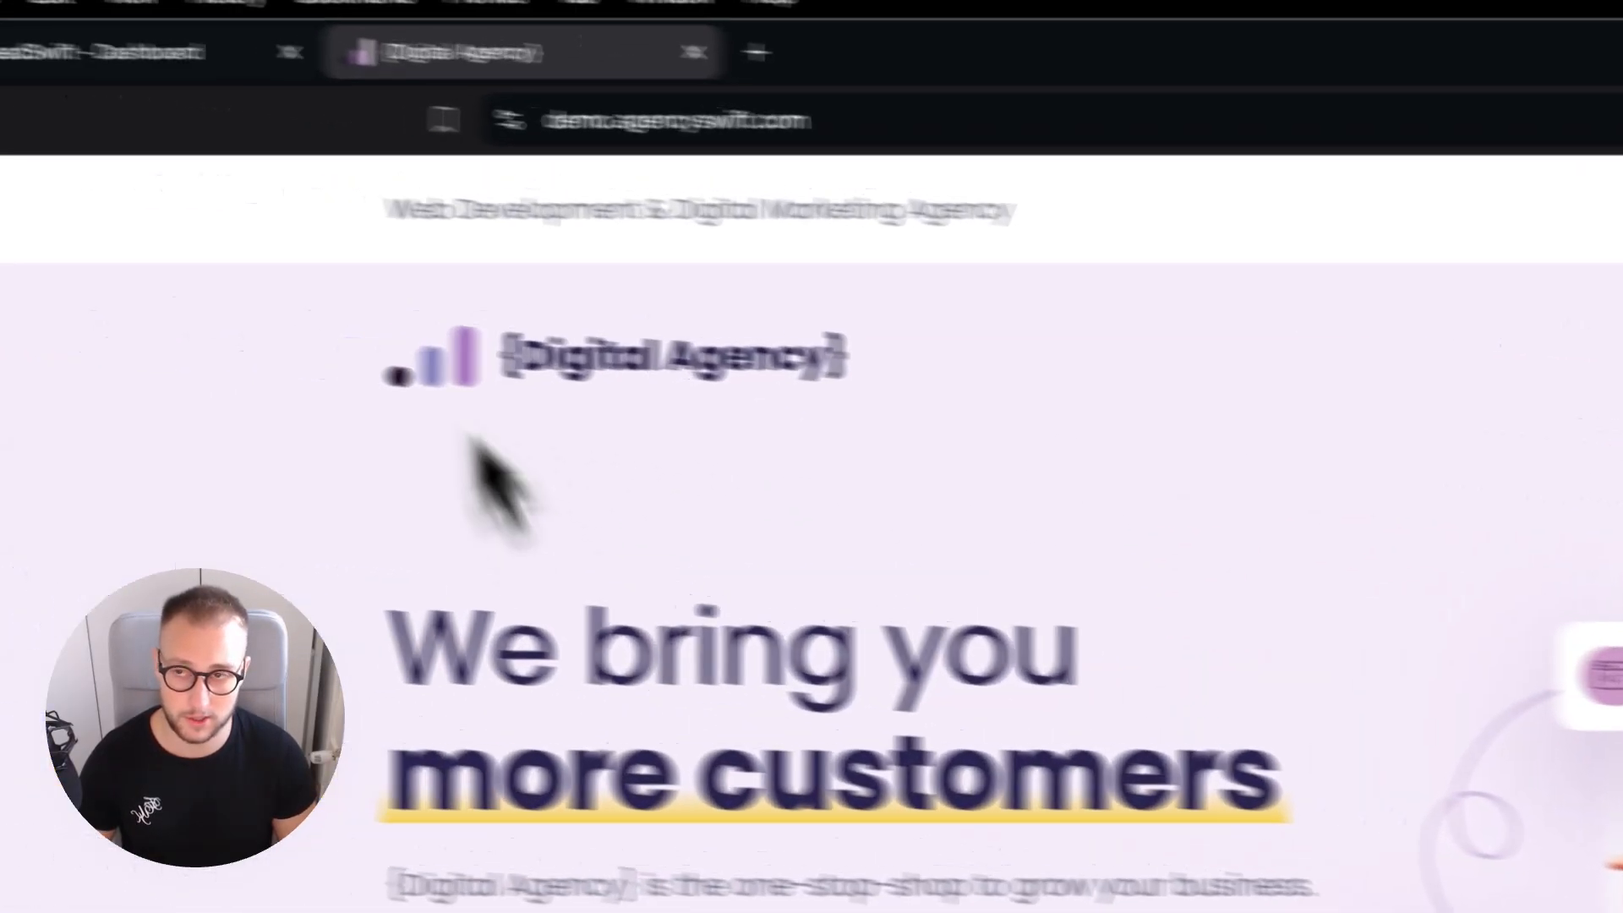
{"action": "left_click", "coordinate": [306, 80]}
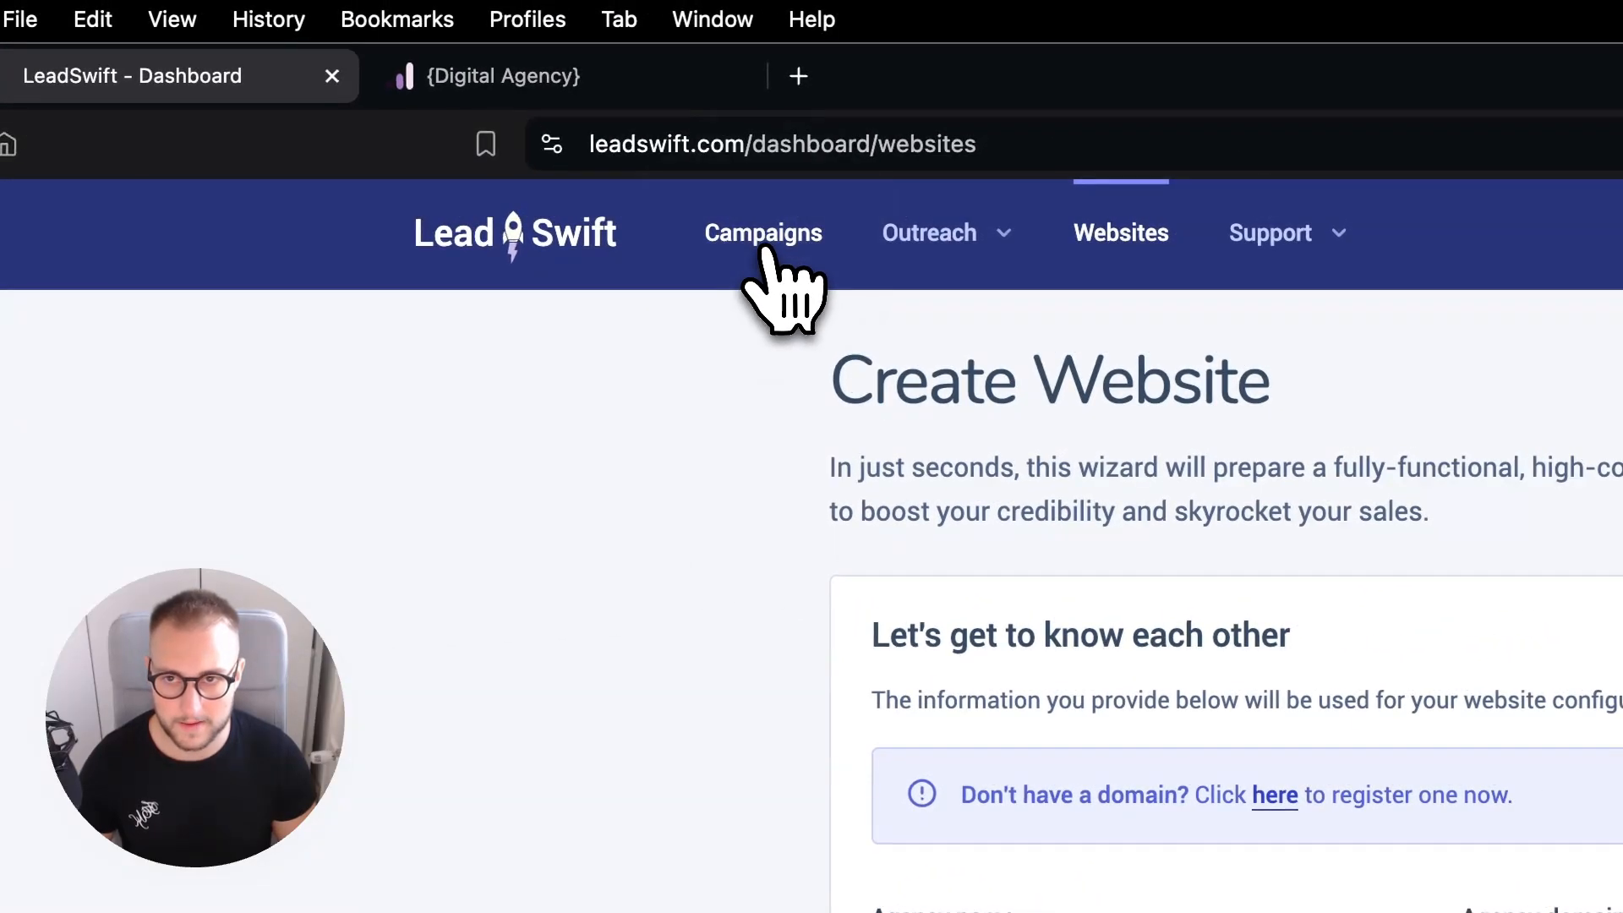
- Create a campaign titled "Dentists" with the description "Dentists with no reviews"
{"action": "left_click", "coordinate": [765, 252]}
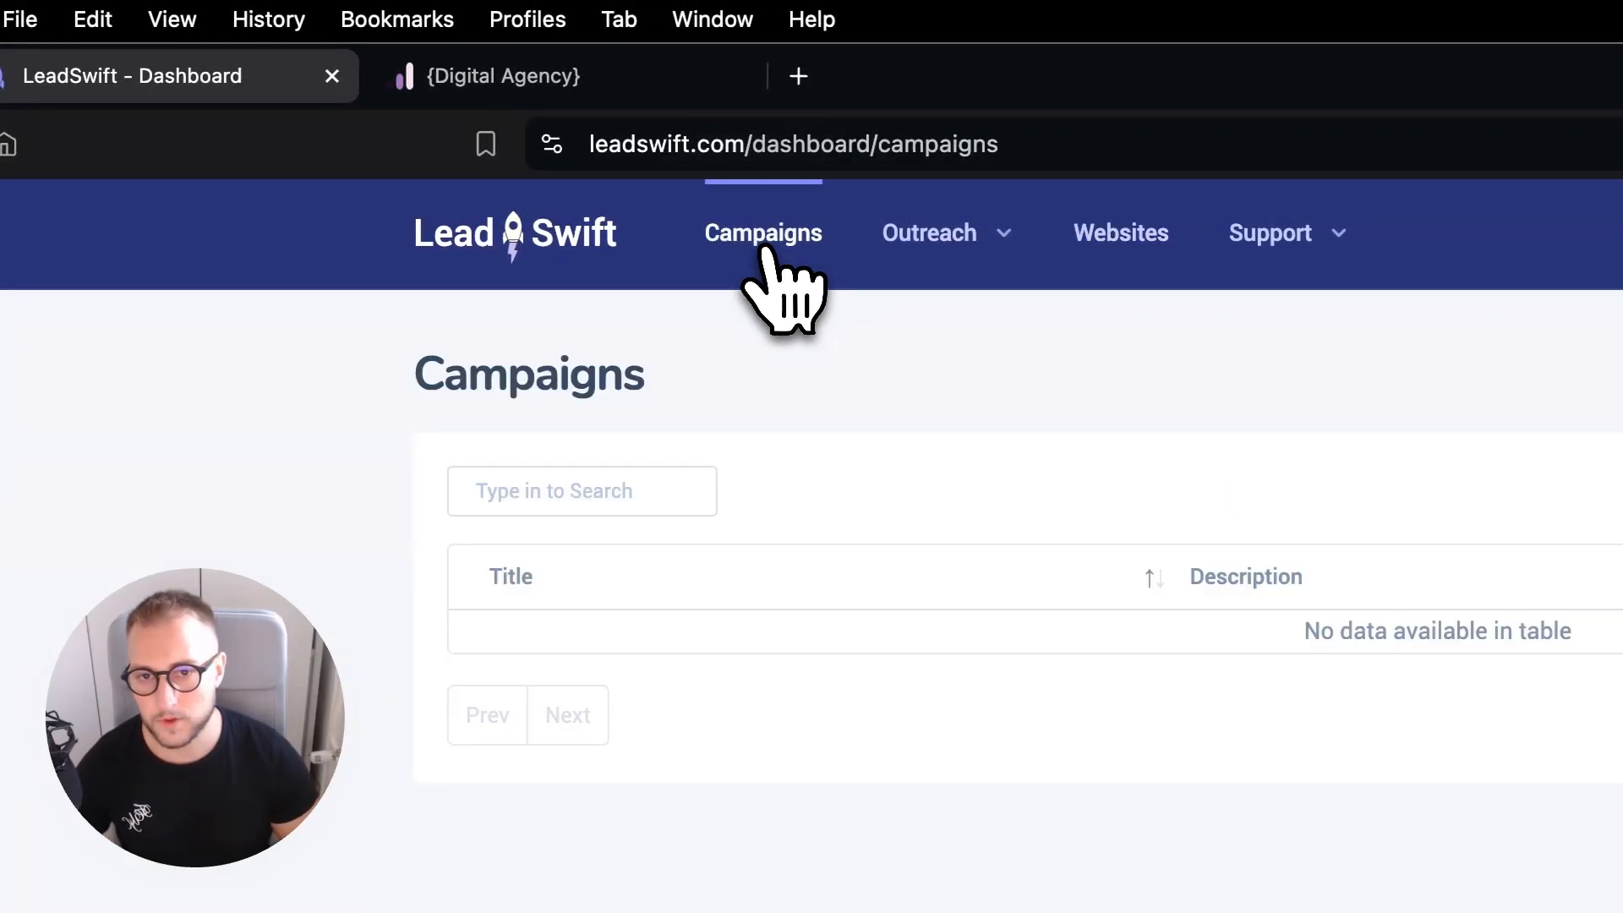
{"action": "left_click", "coordinate": [925, 250]}
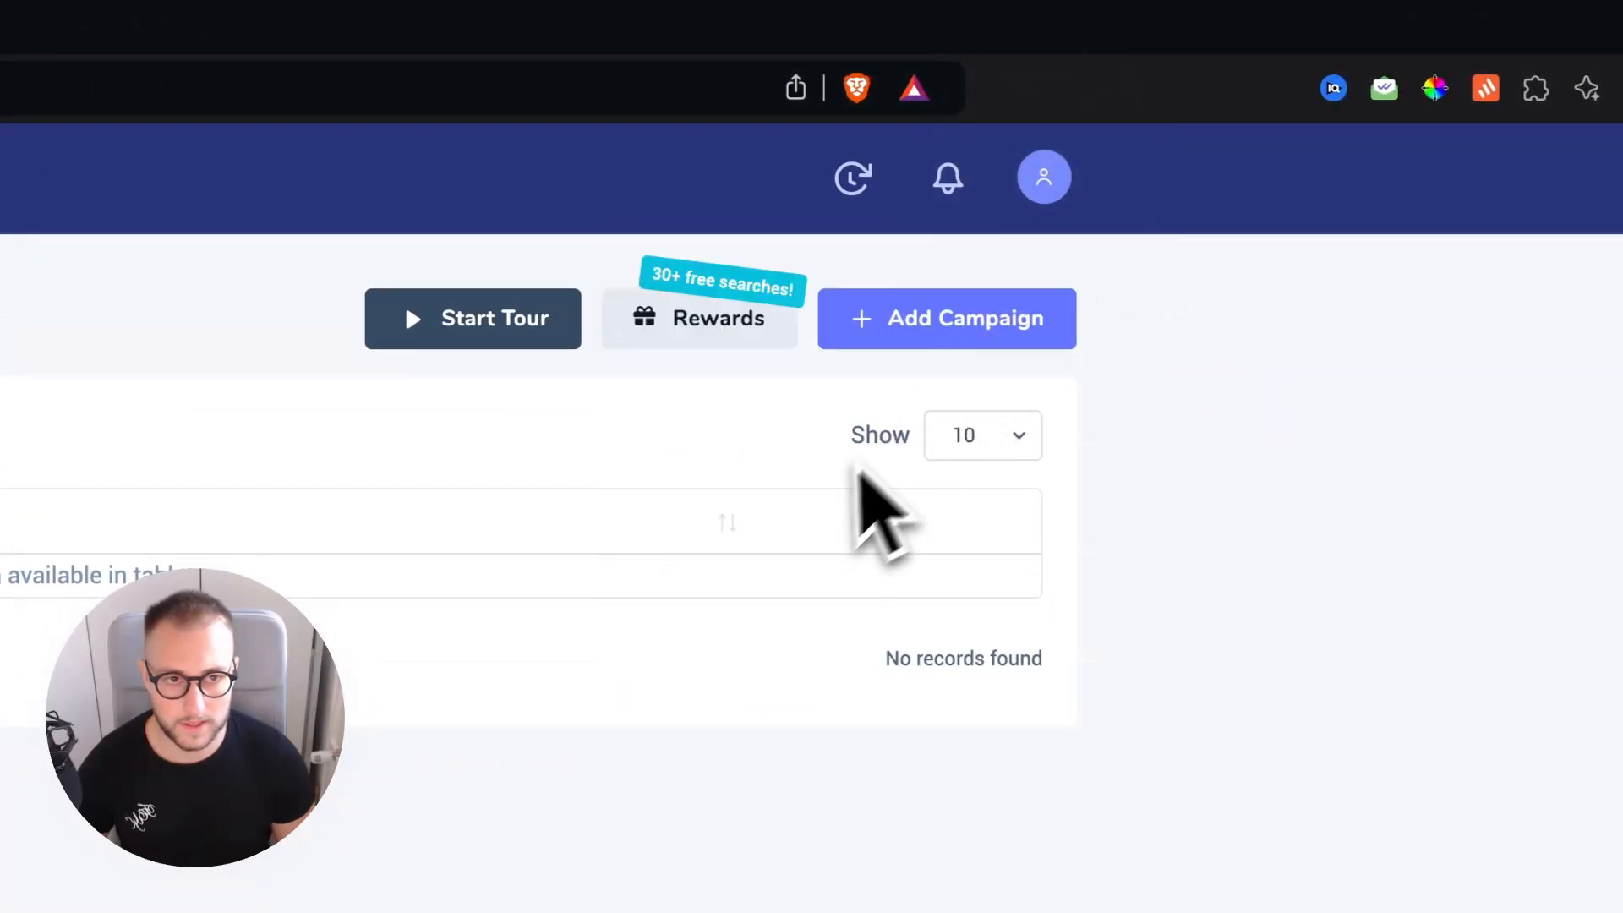
{"action": "left_click", "coordinate": [964, 334]}
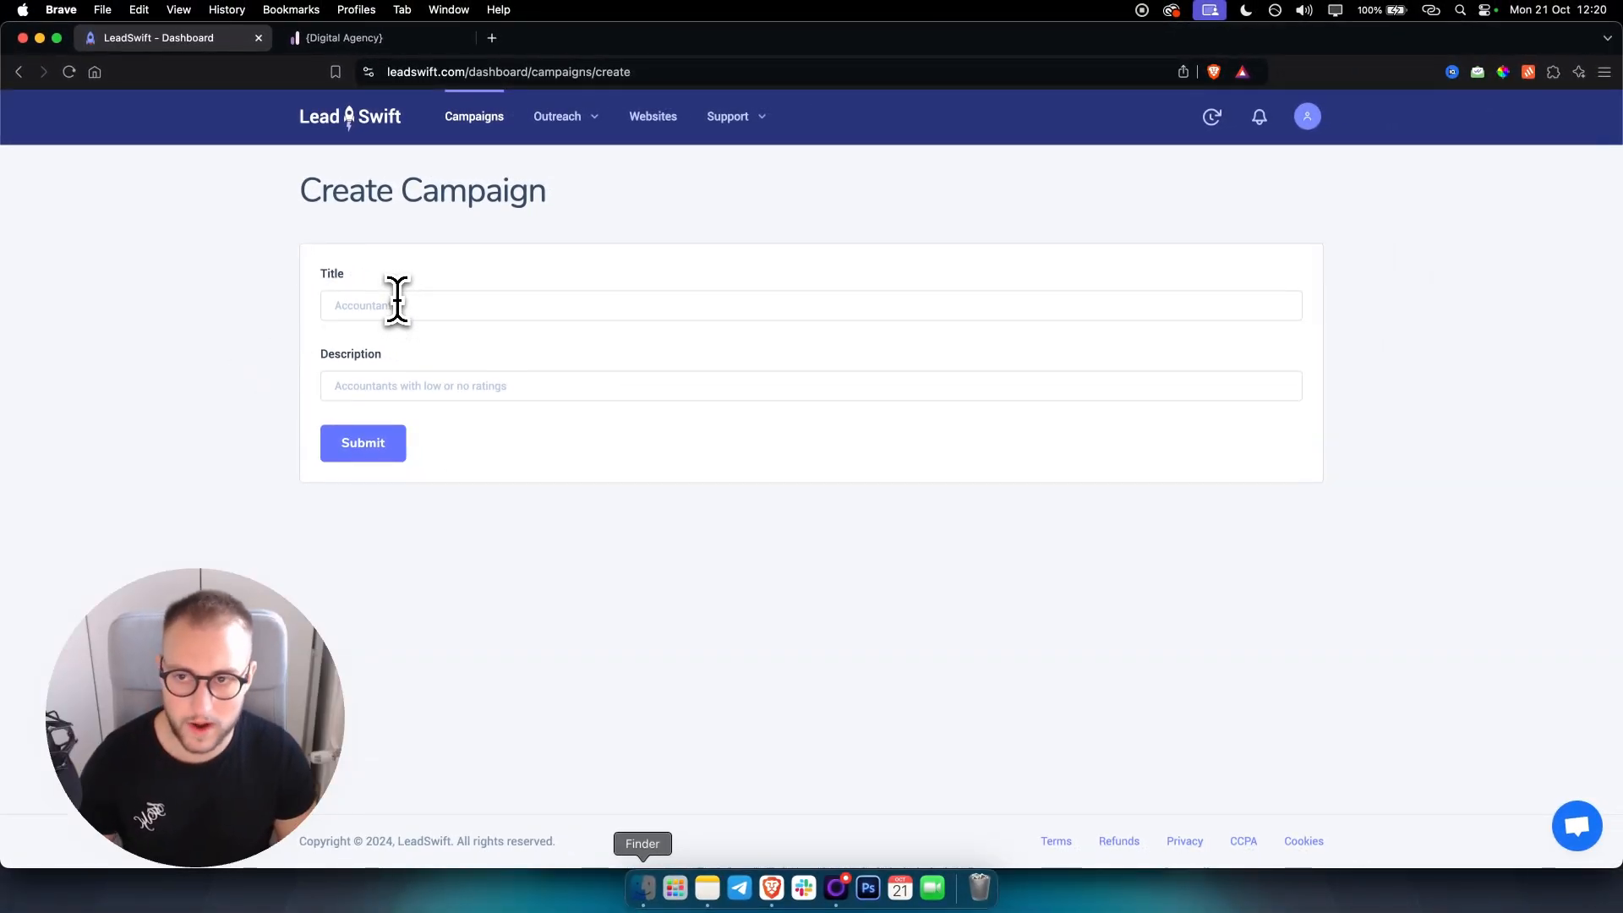
{"action": "left_click", "coordinate": [394, 306]}
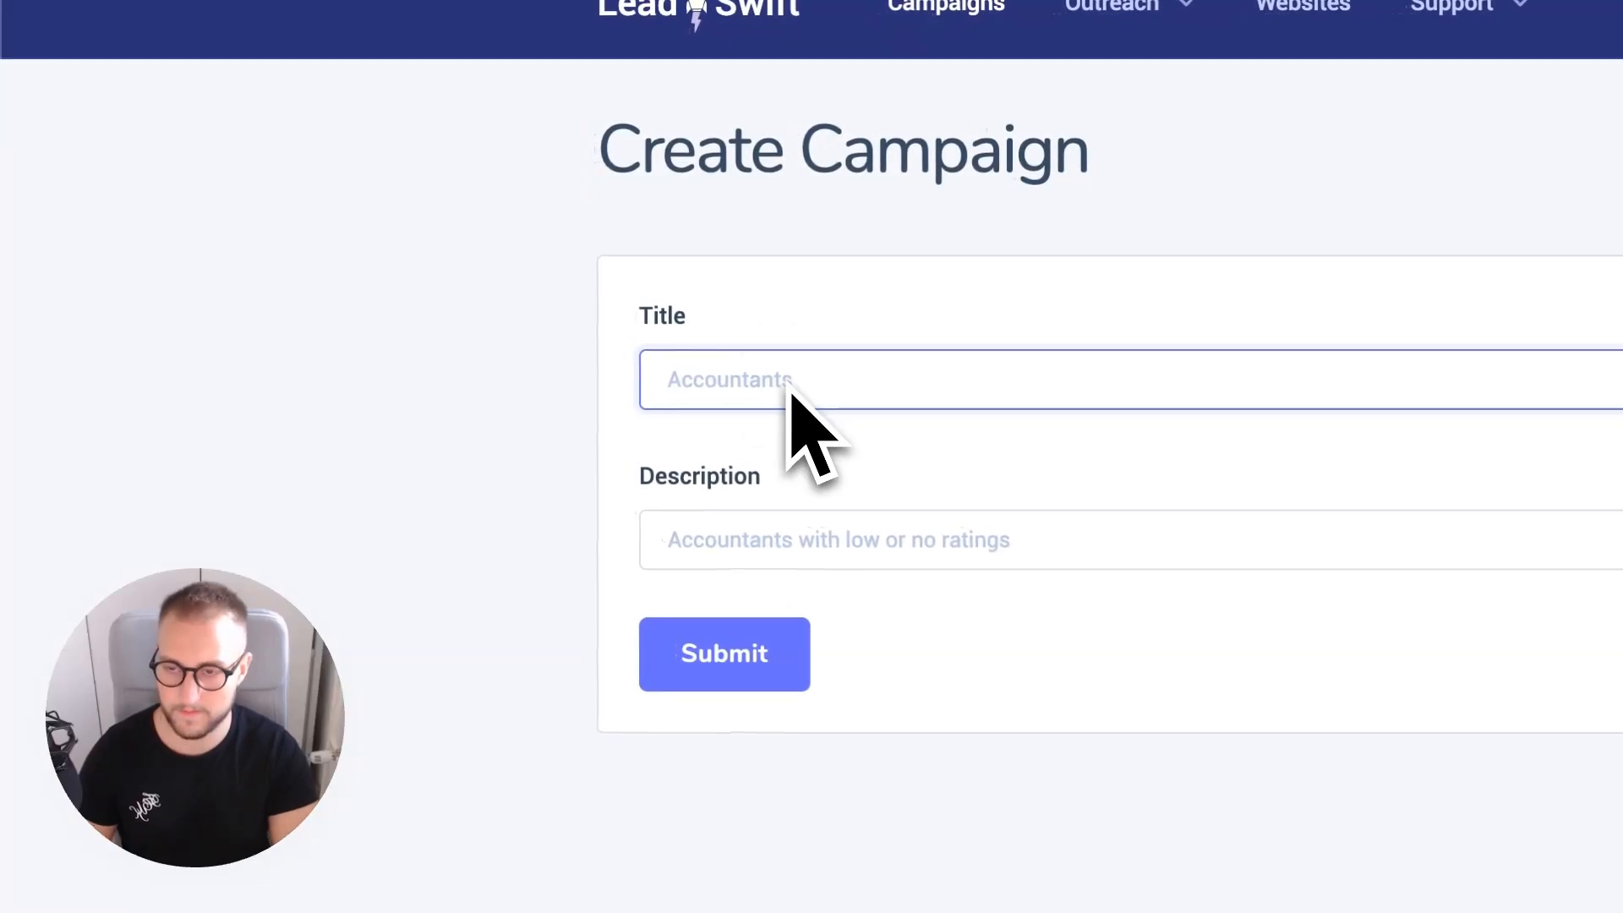
{"action": "type", "text": "Dentists"}
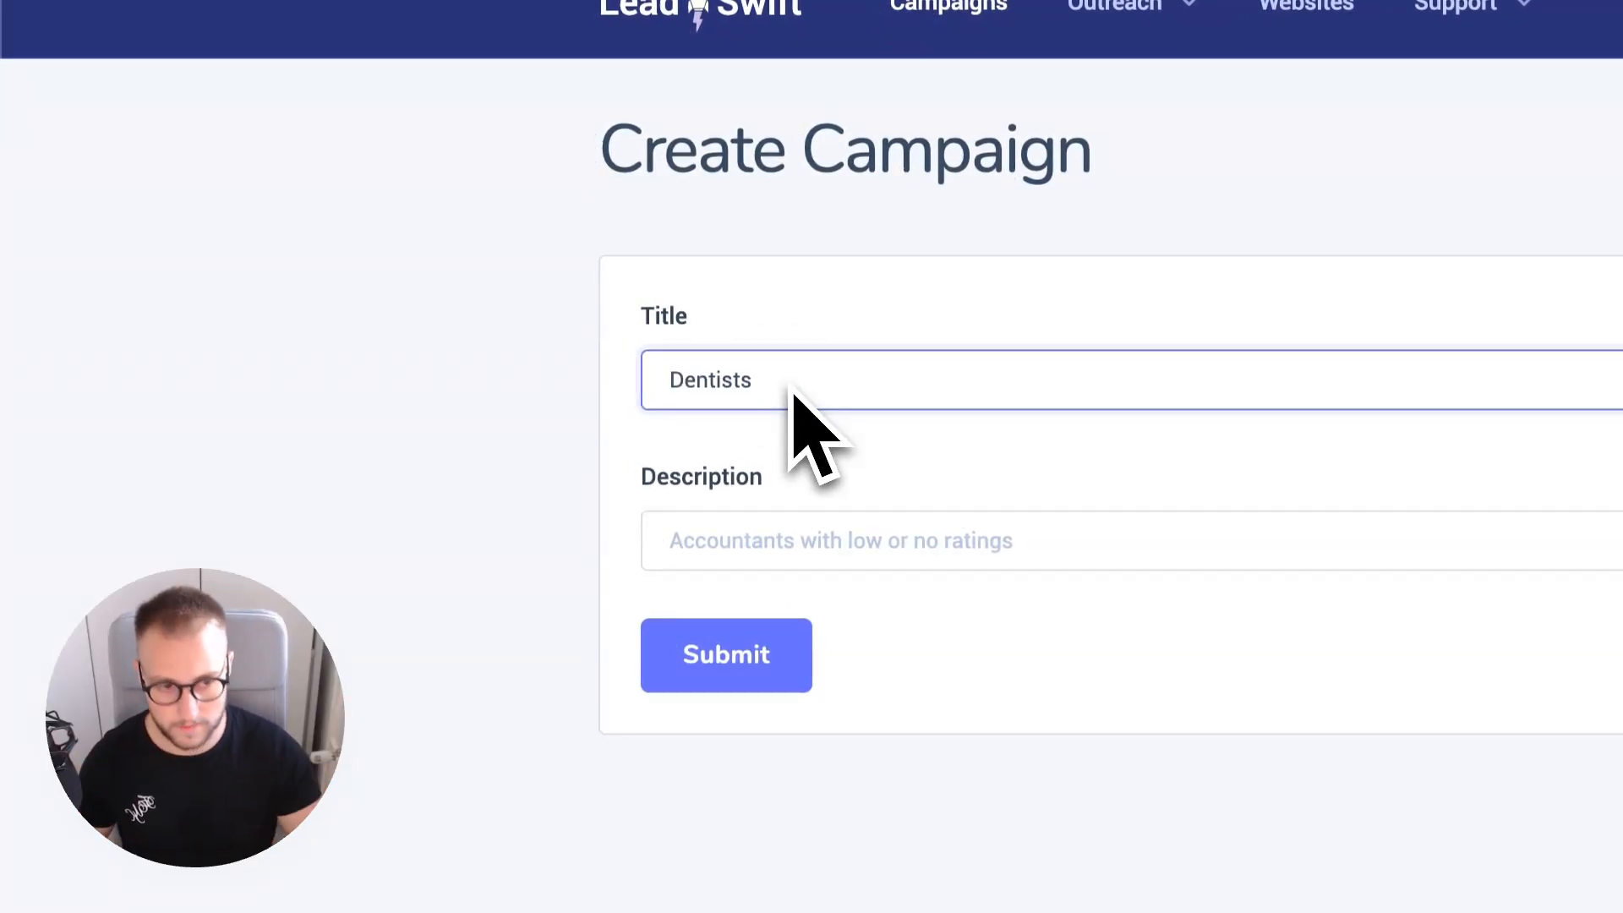
{"action": "left_click", "coordinate": [753, 537]}
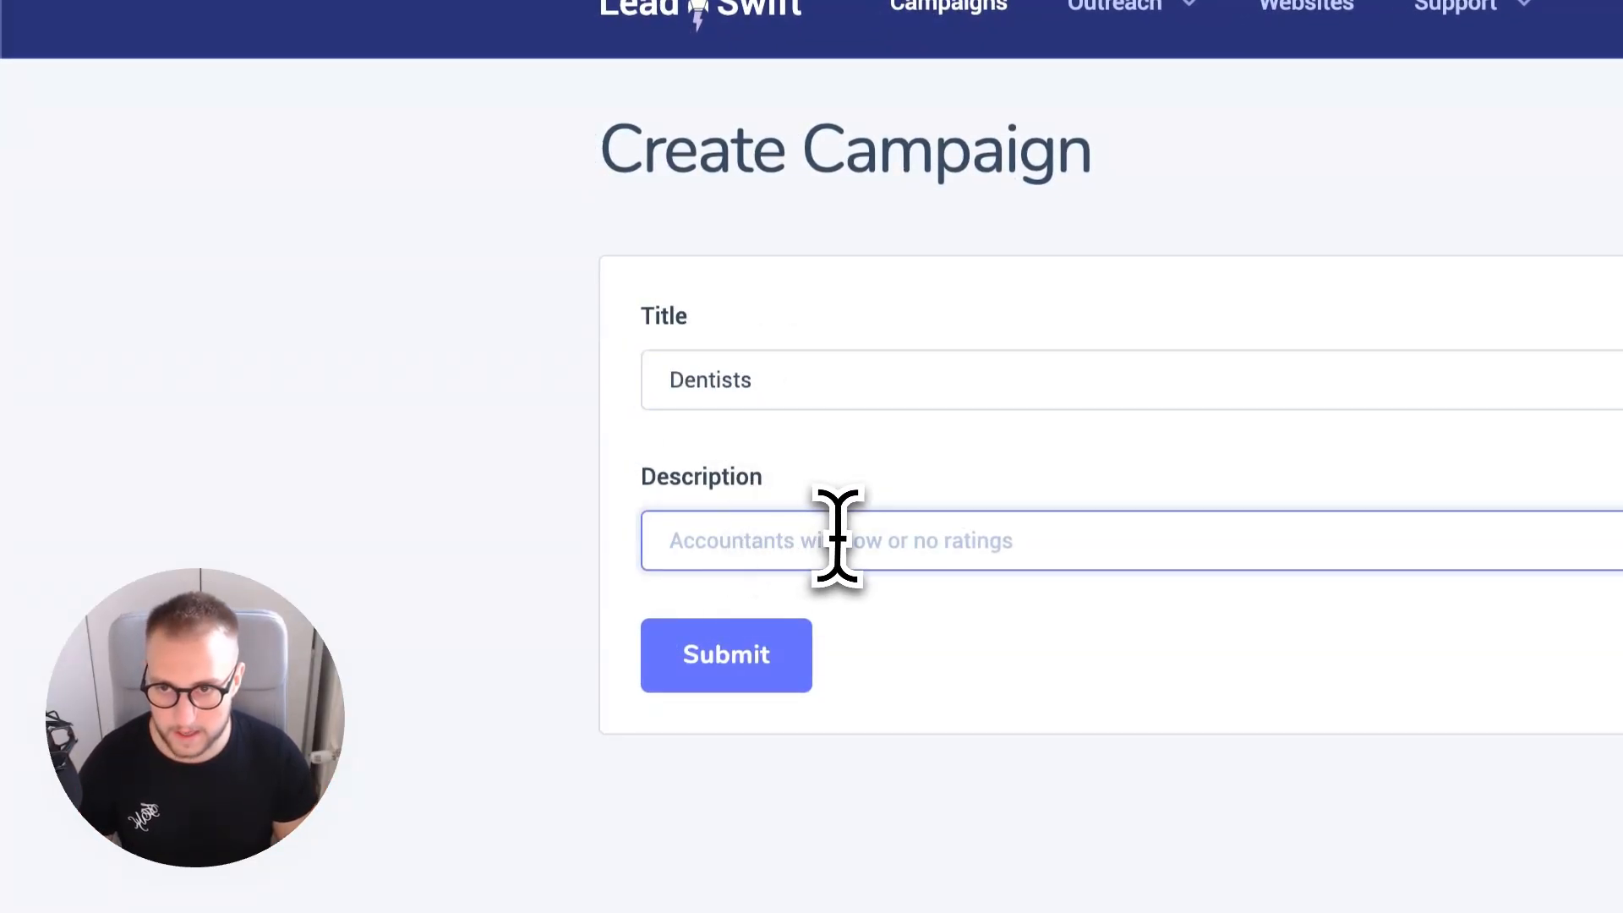
{"action": "type", "text": "Dentis"}
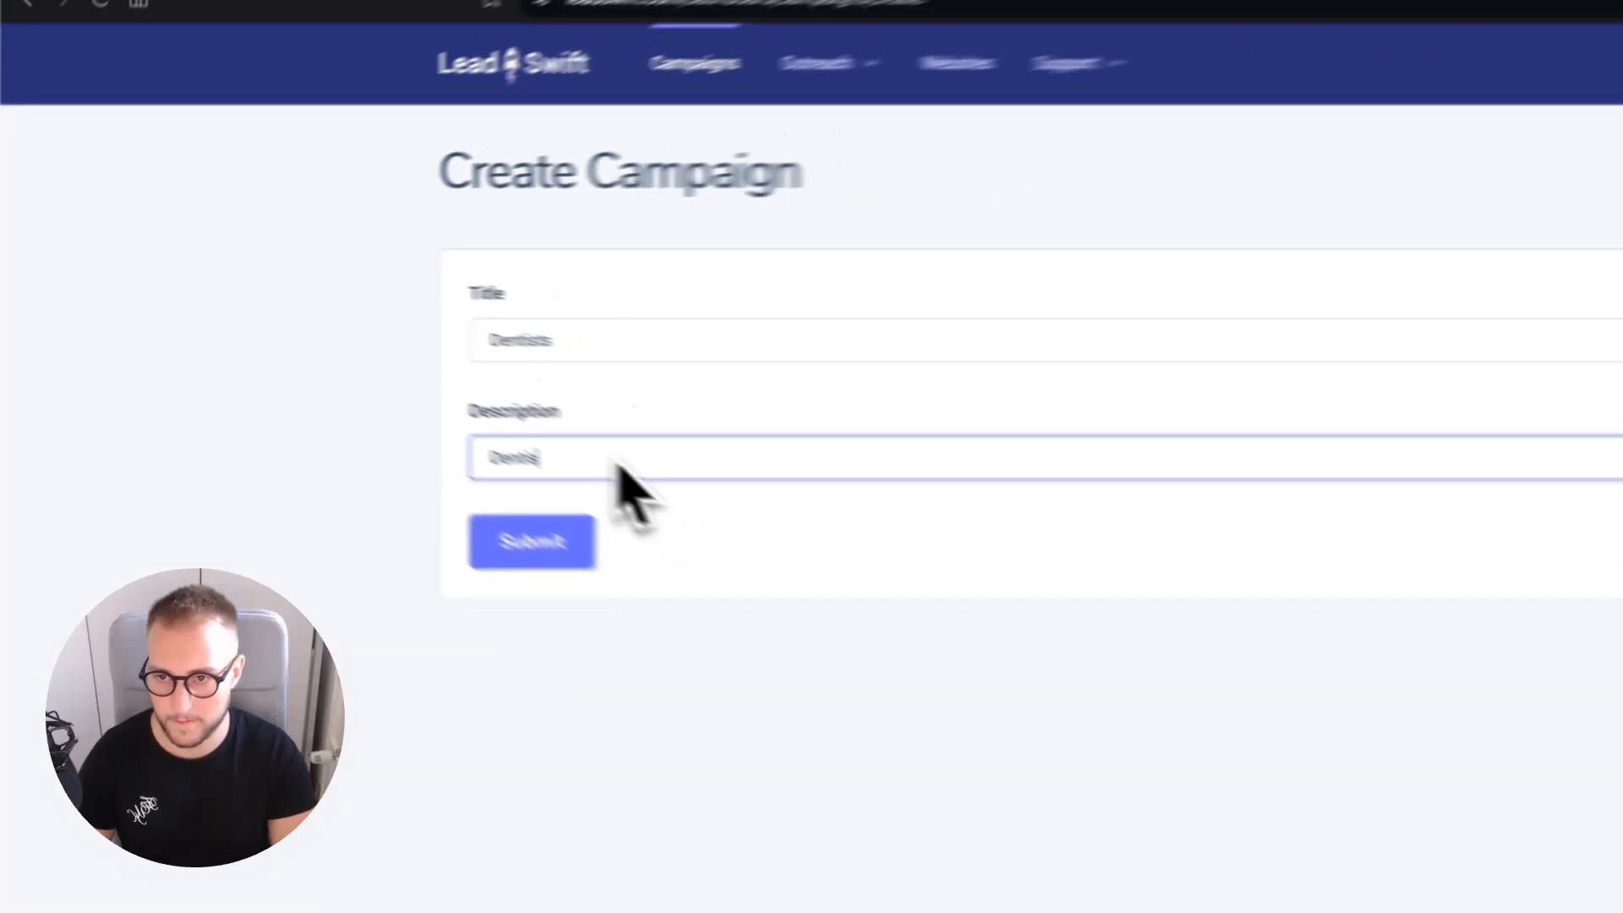
{"action": "type", "text": "ts with no reviews"}
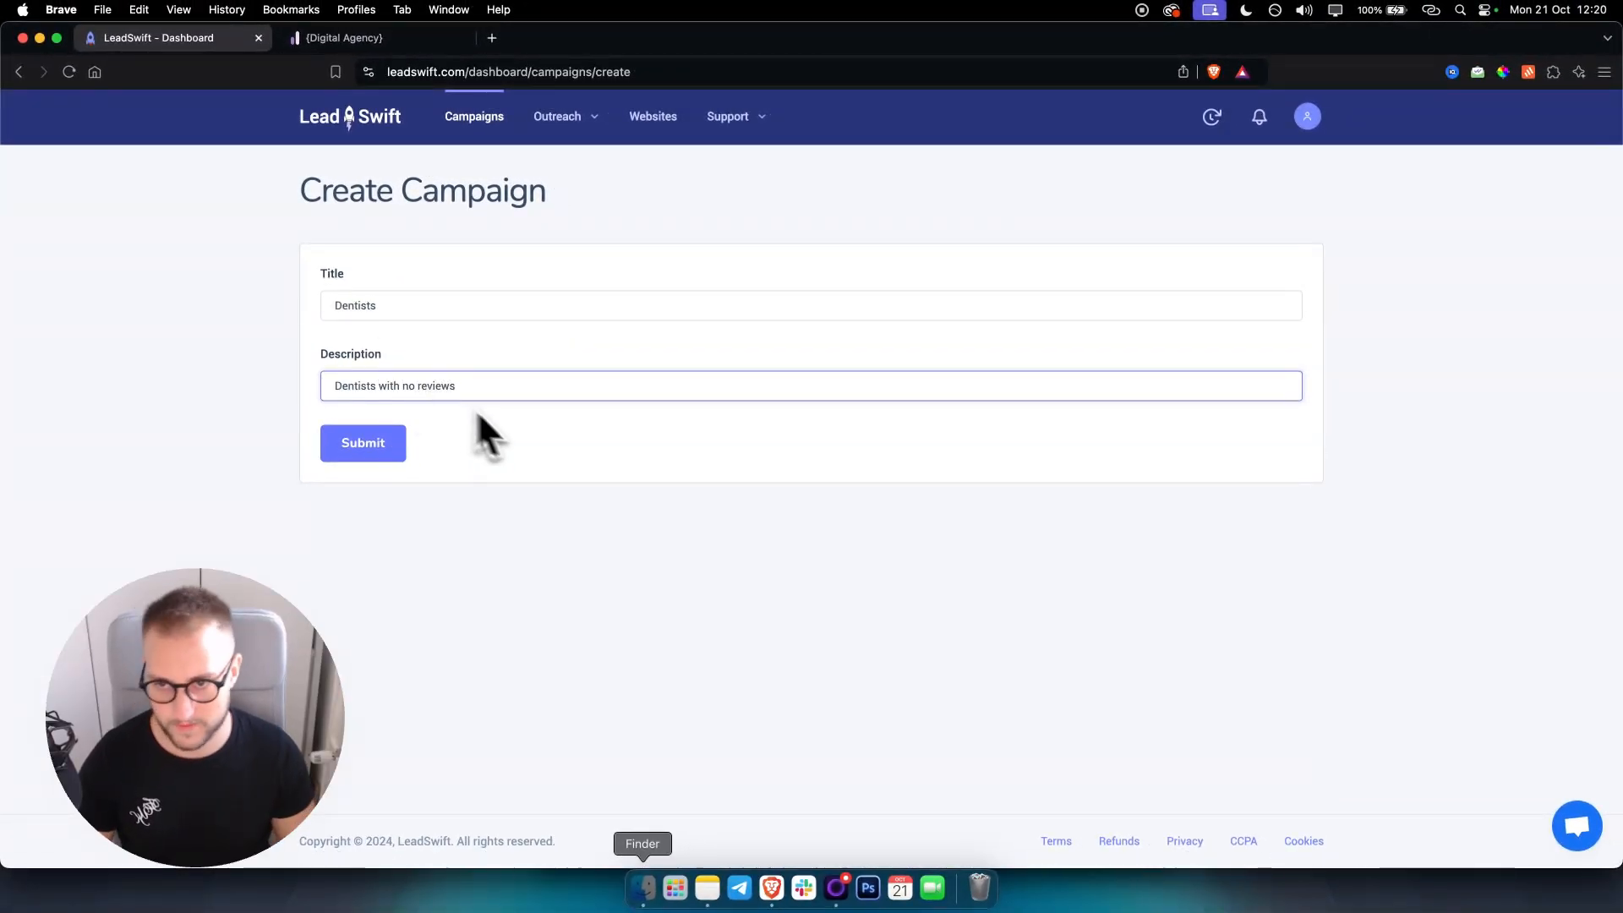
{"action": "left_click", "coordinate": [363, 443]}
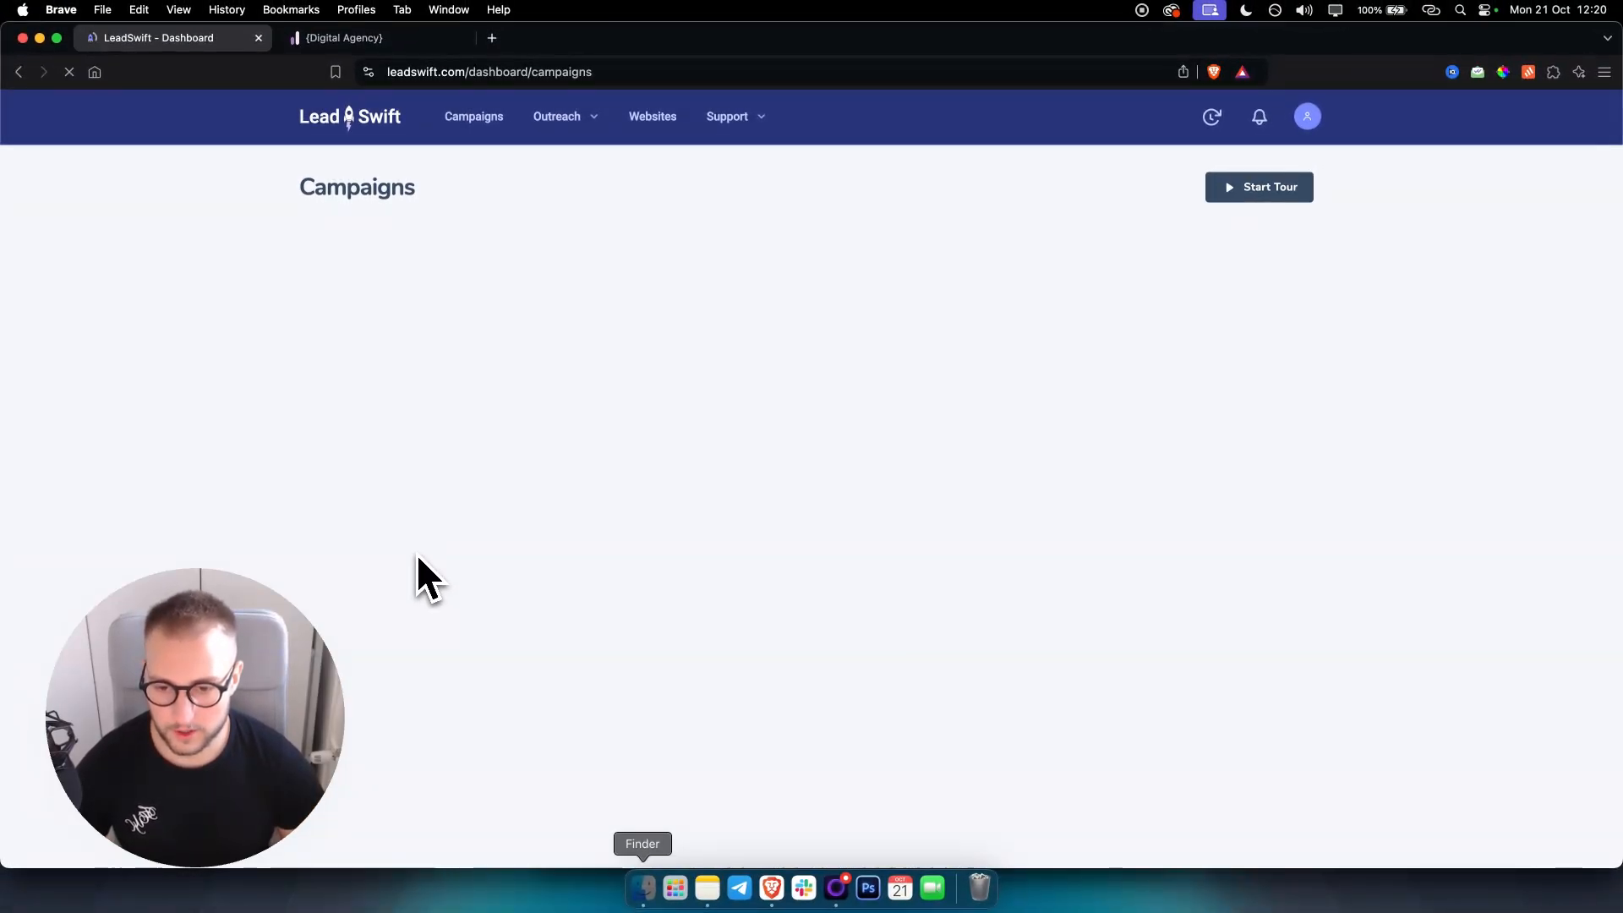
{"action": "left_click", "coordinate": [642, 901]}
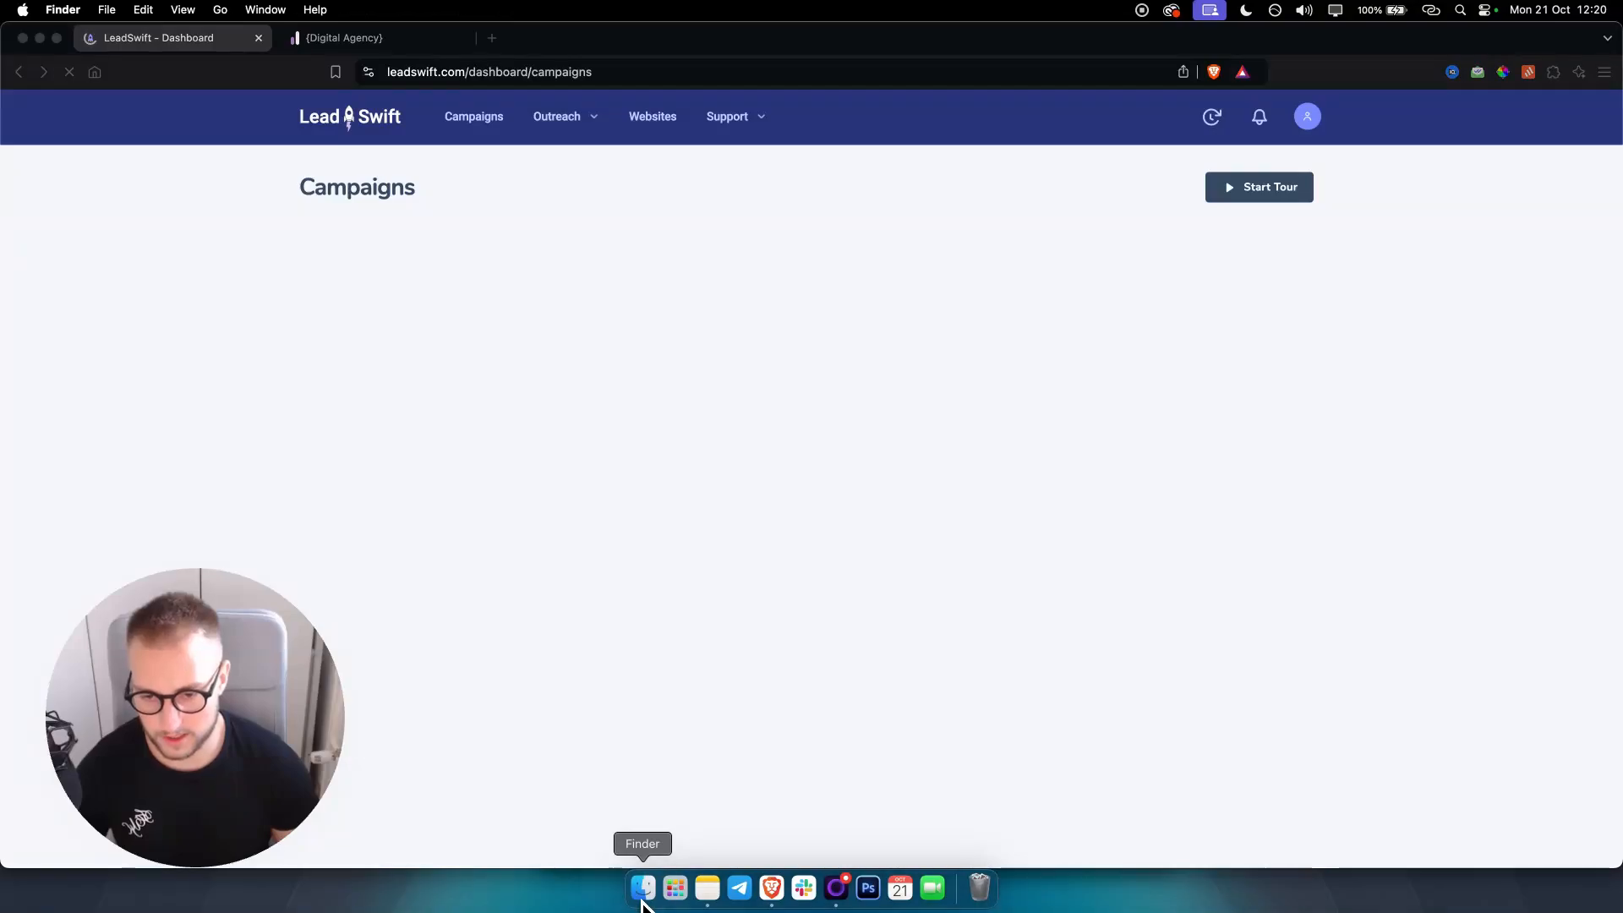
{"action": "left_click", "coordinate": [356, 154]}
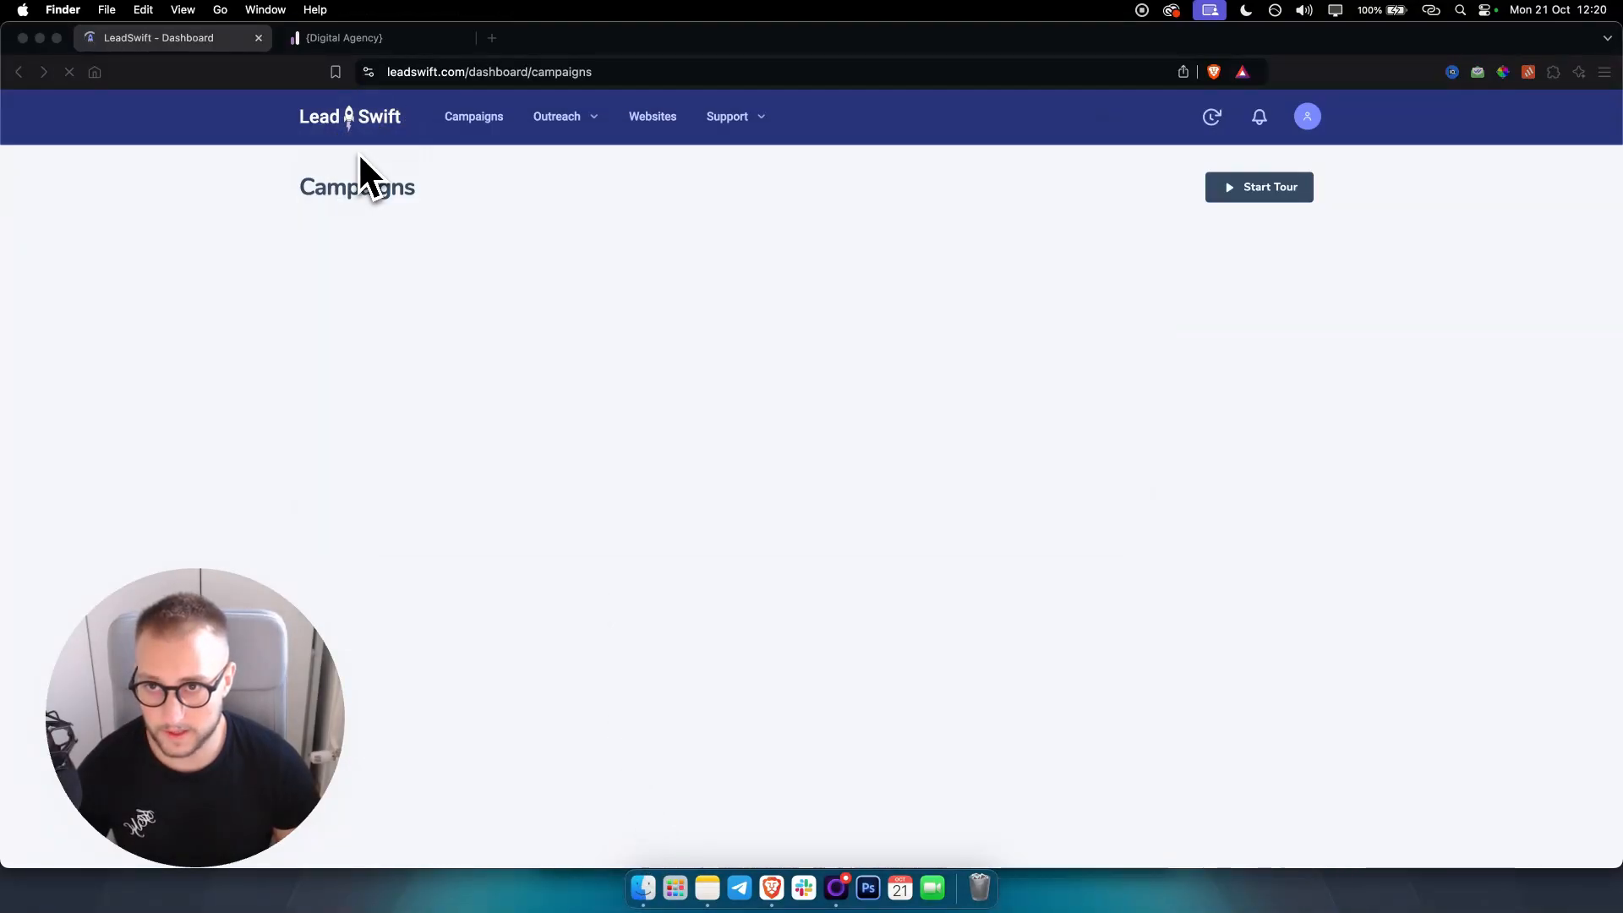
{"action": "left_click", "coordinate": [292, 492]}
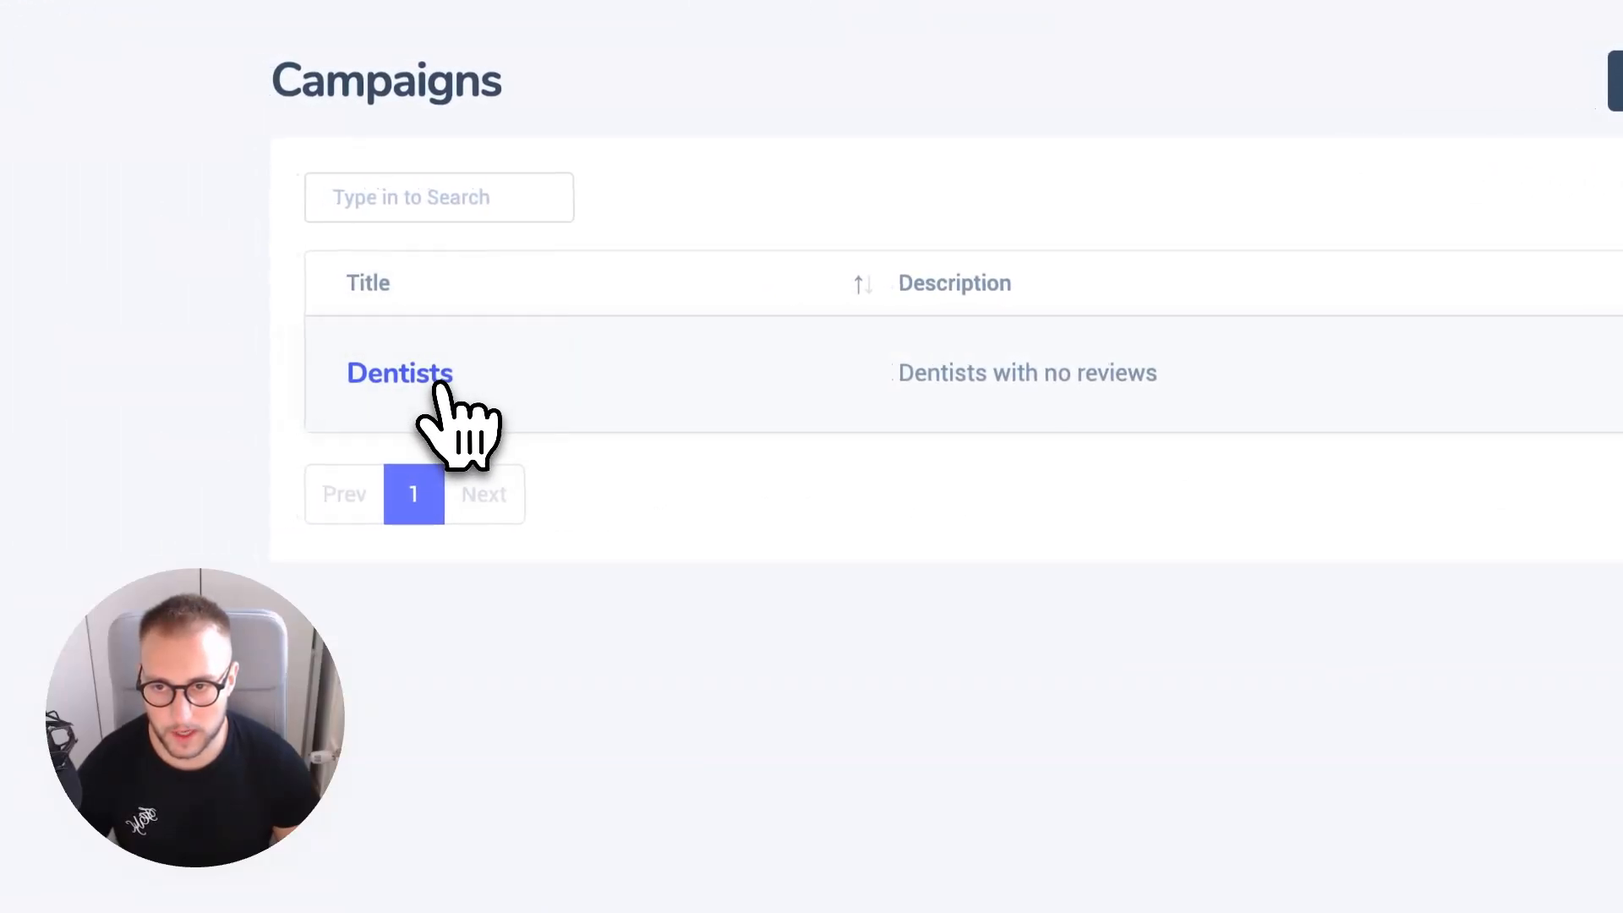
- In the Dentists campaign, set the search keyword to Dentist and the location to Los Angeles, CA, USA
{"action": "left_click", "coordinate": [186, 360]}
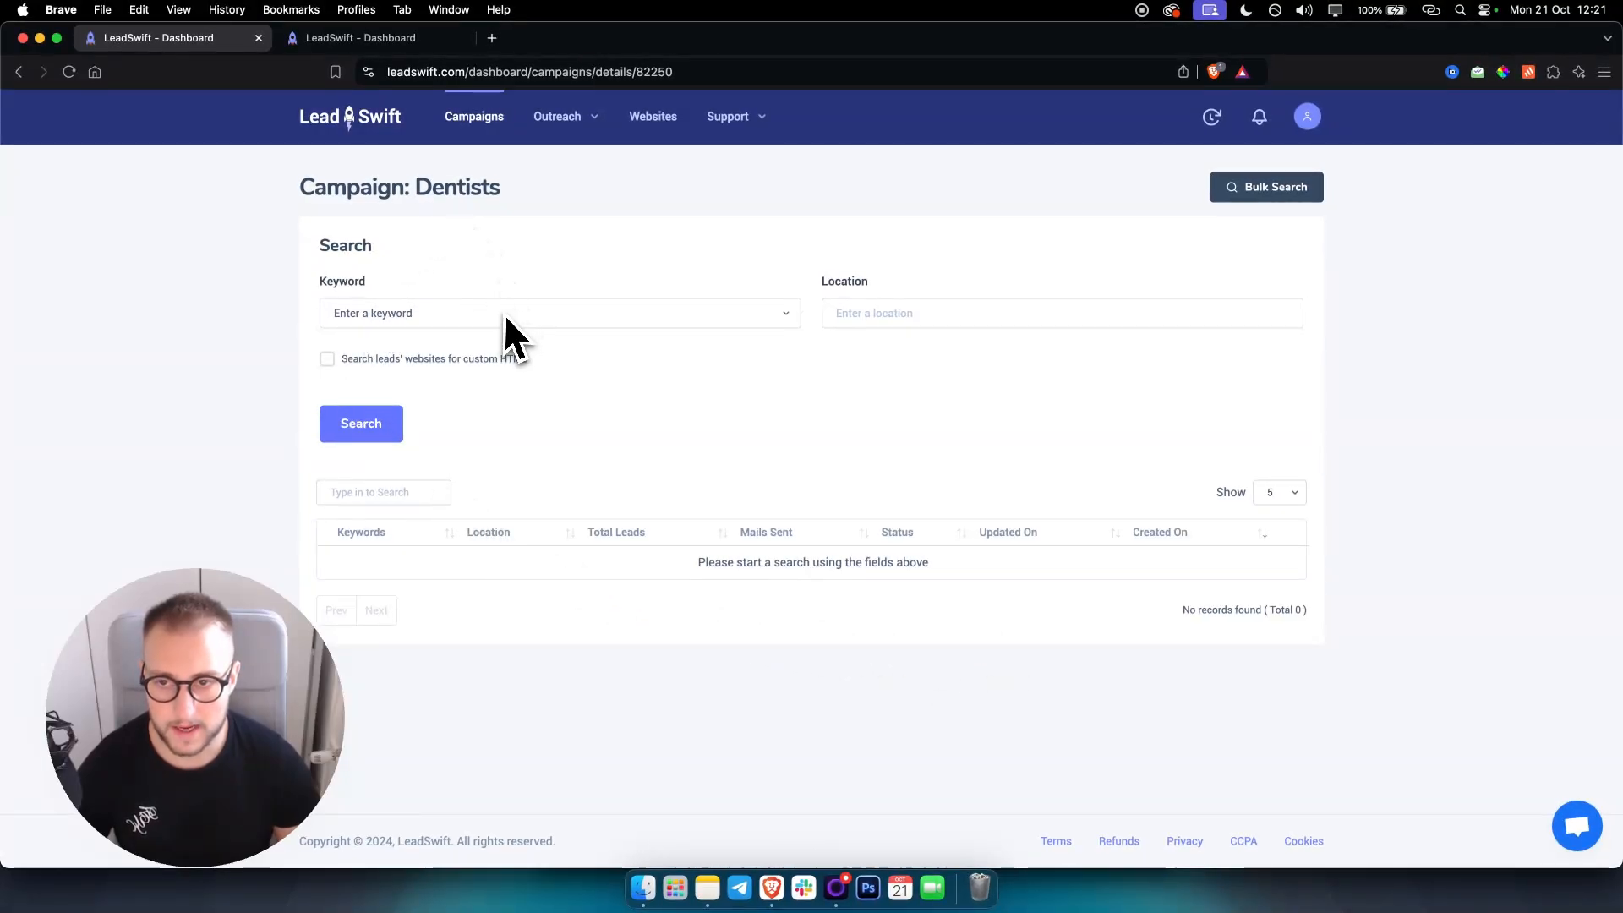
{"action": "left_click", "coordinate": [351, 314]}
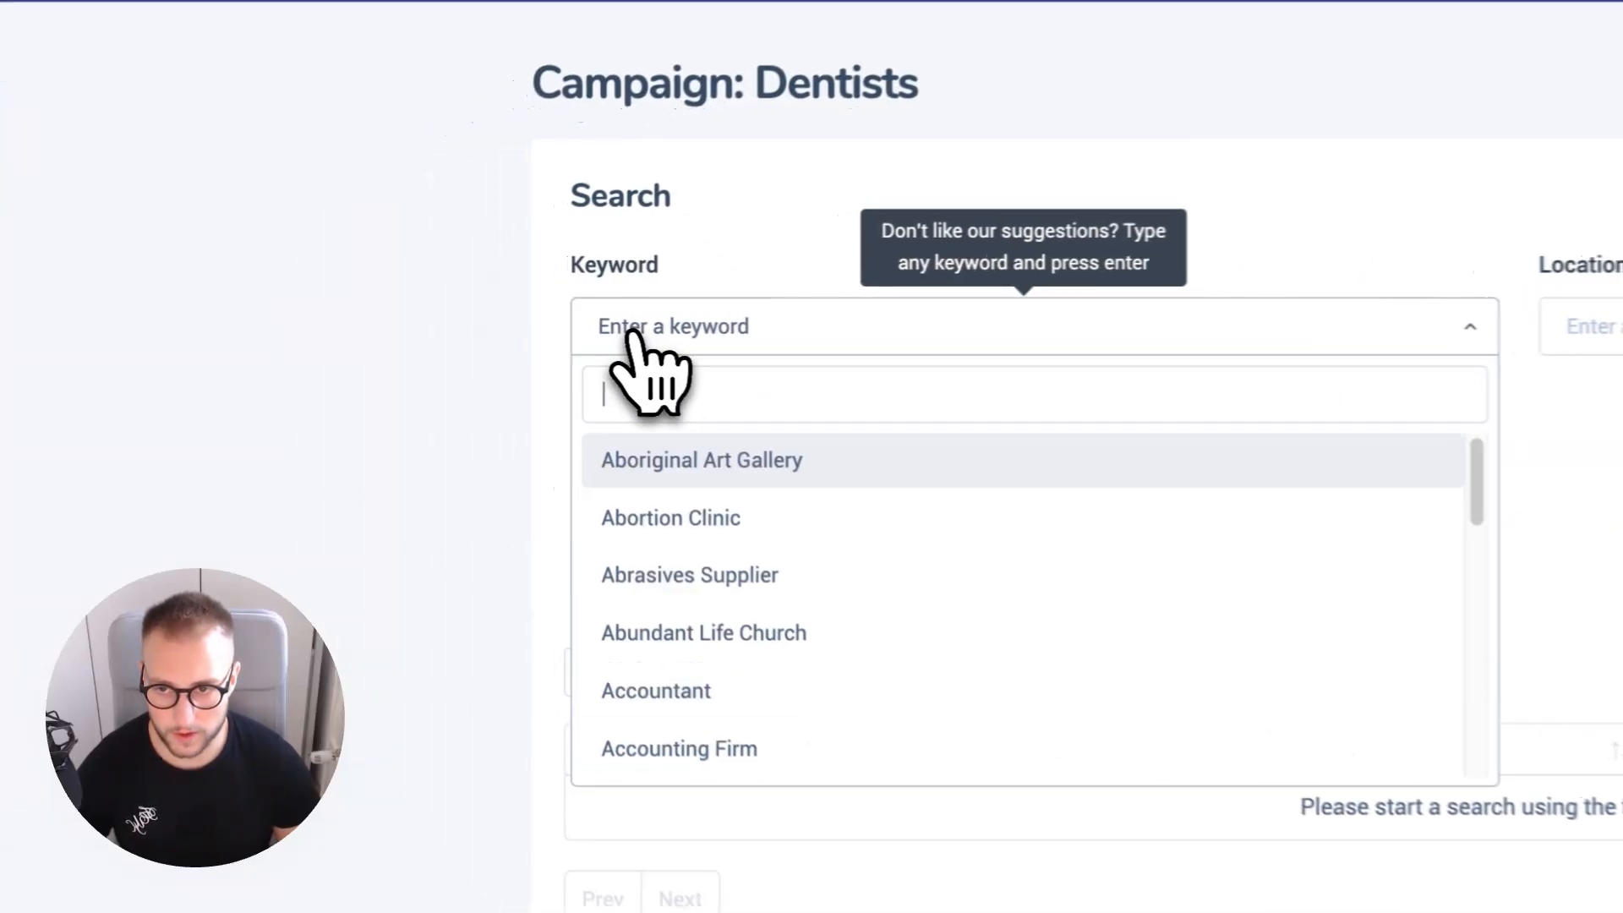
{"action": "type", "text": "De"}
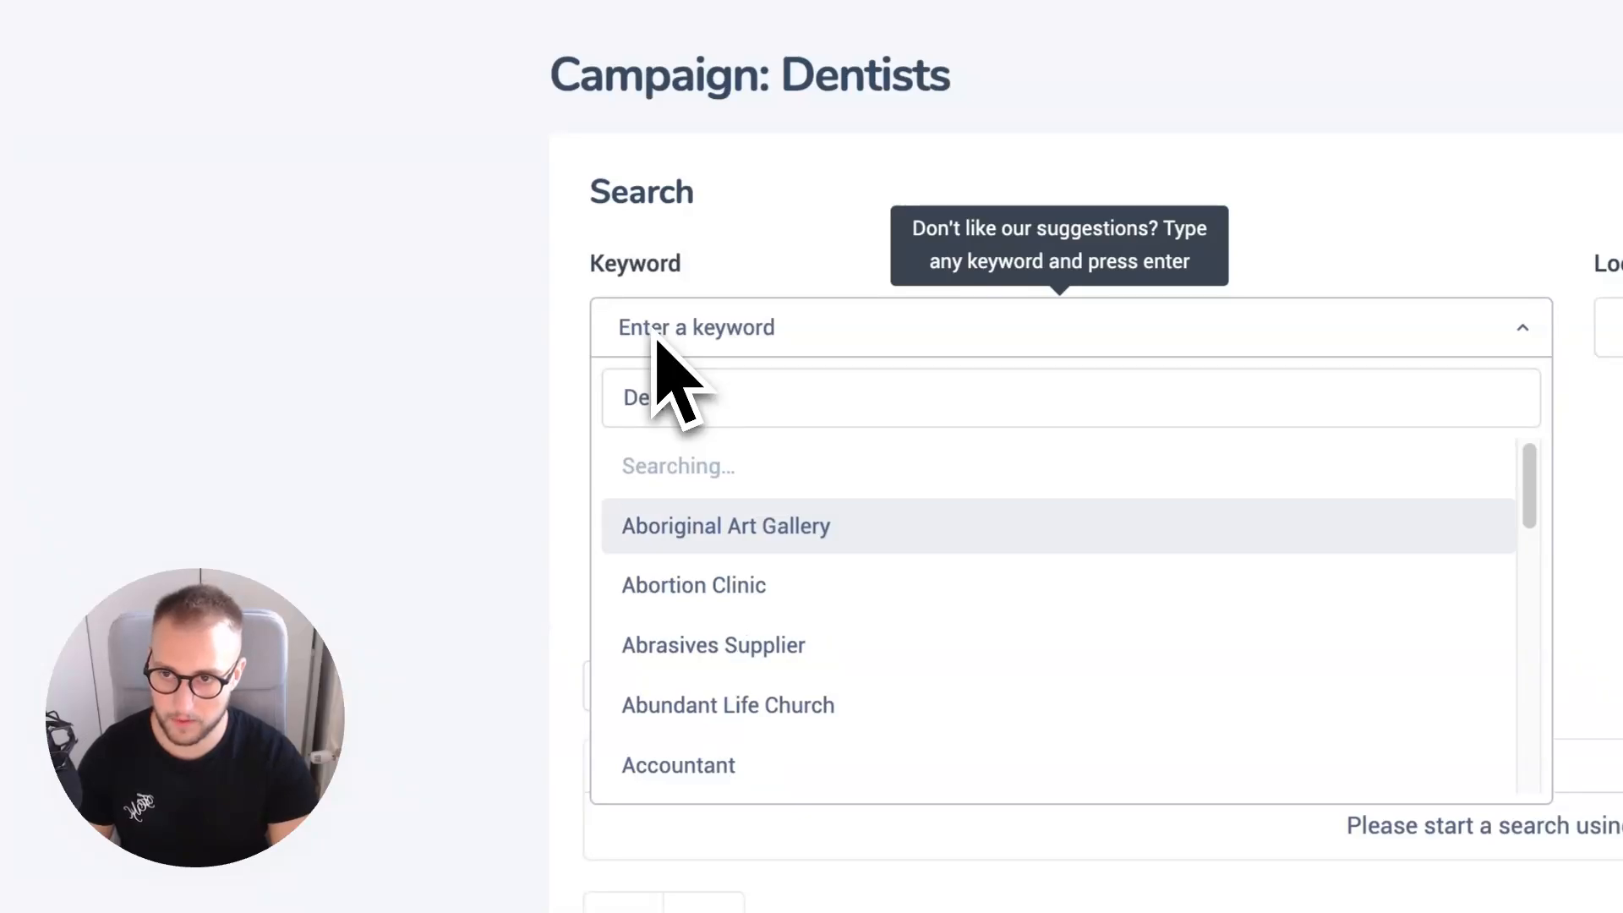
{"action": "type", "text": "nti"}
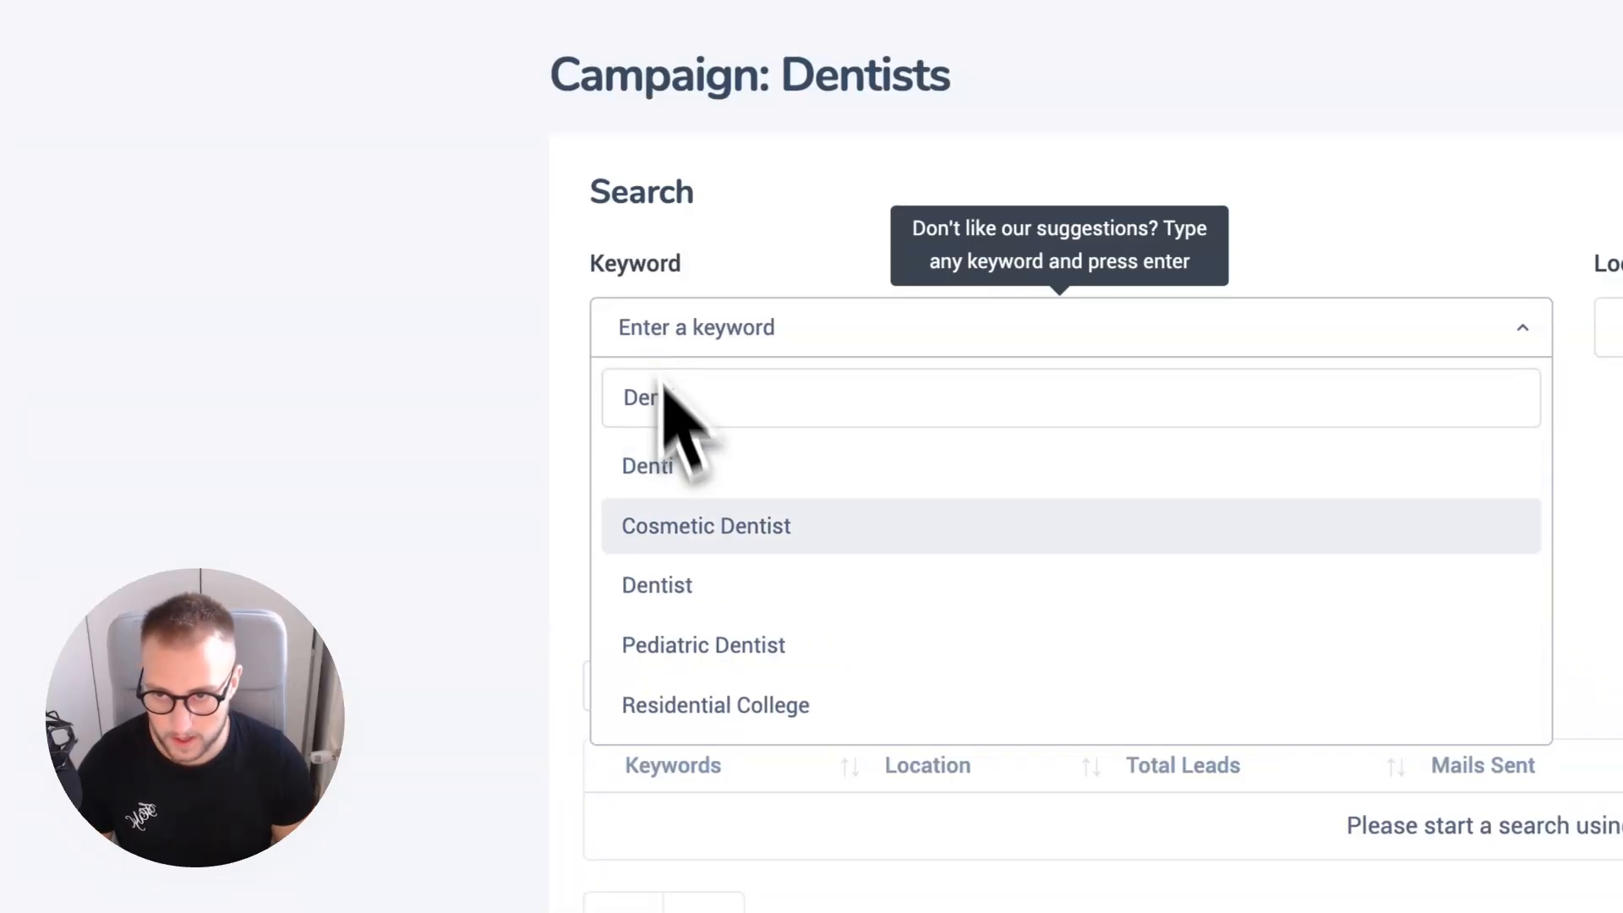
{"action": "left_click", "coordinate": [714, 587]}
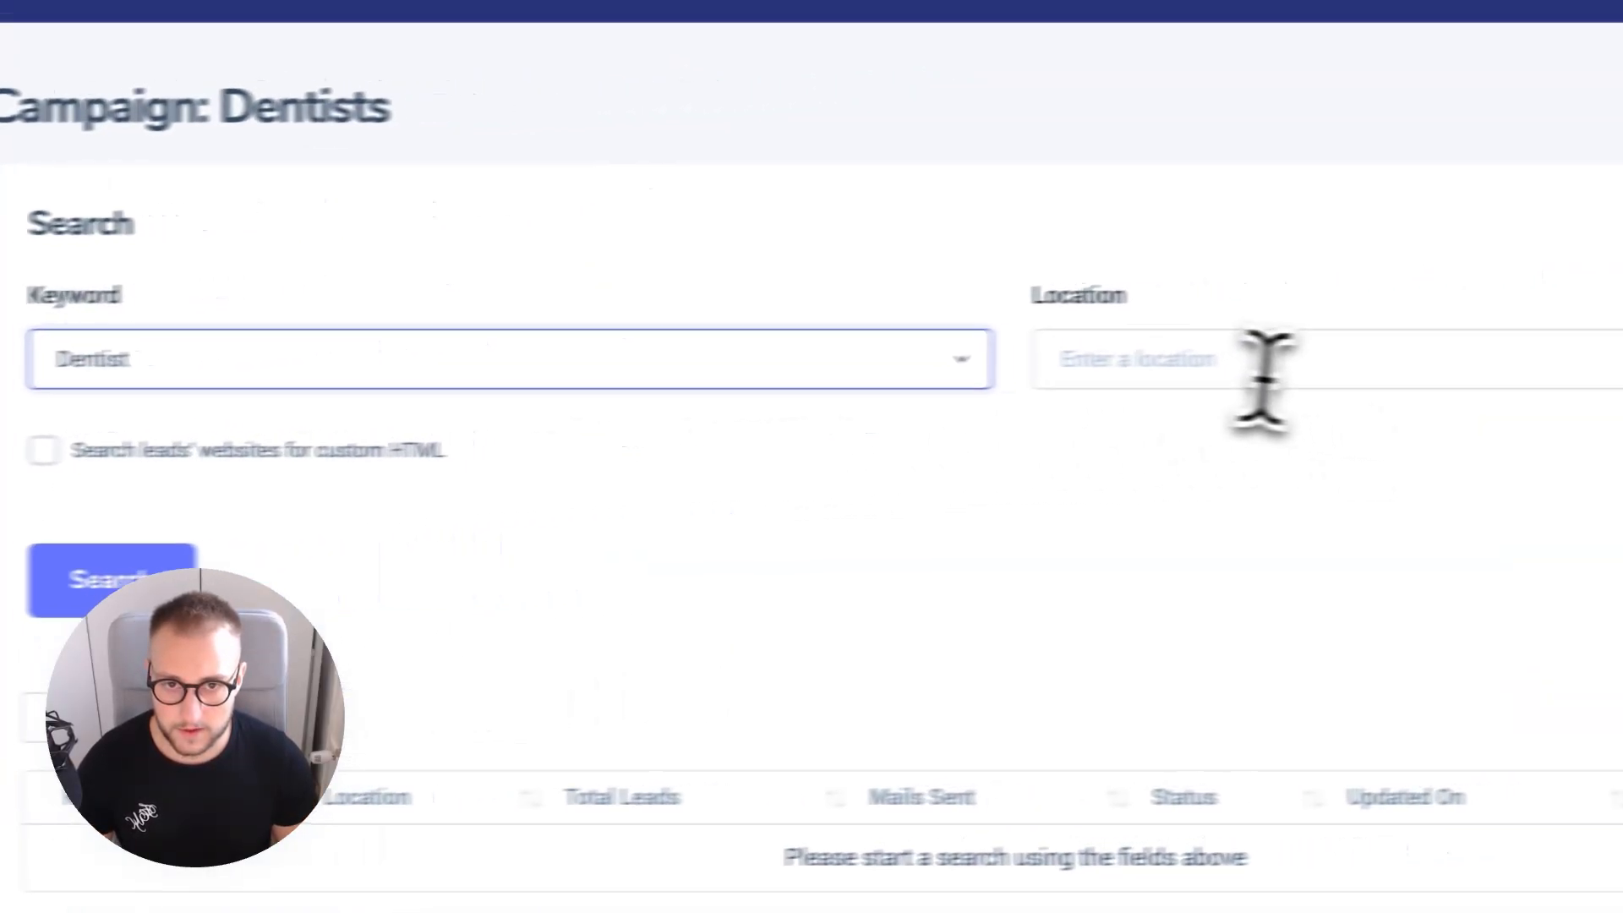
{"action": "left_click", "coordinate": [1141, 362]}
{"action": "type", "text": "los angeles"}
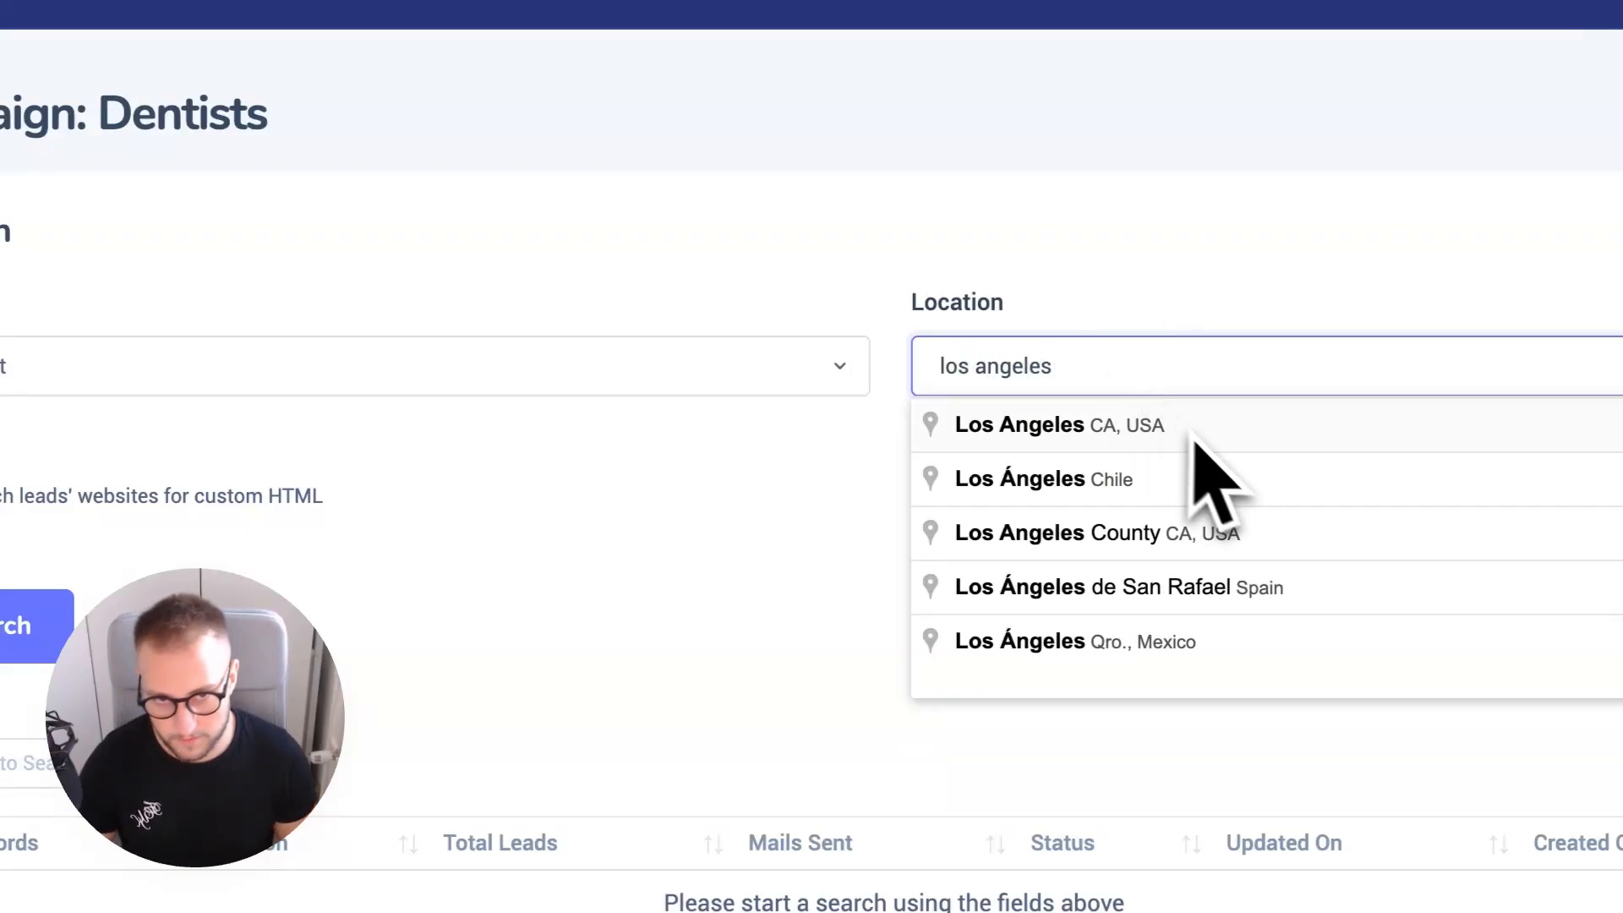
{"action": "left_click", "coordinate": [1196, 430]}
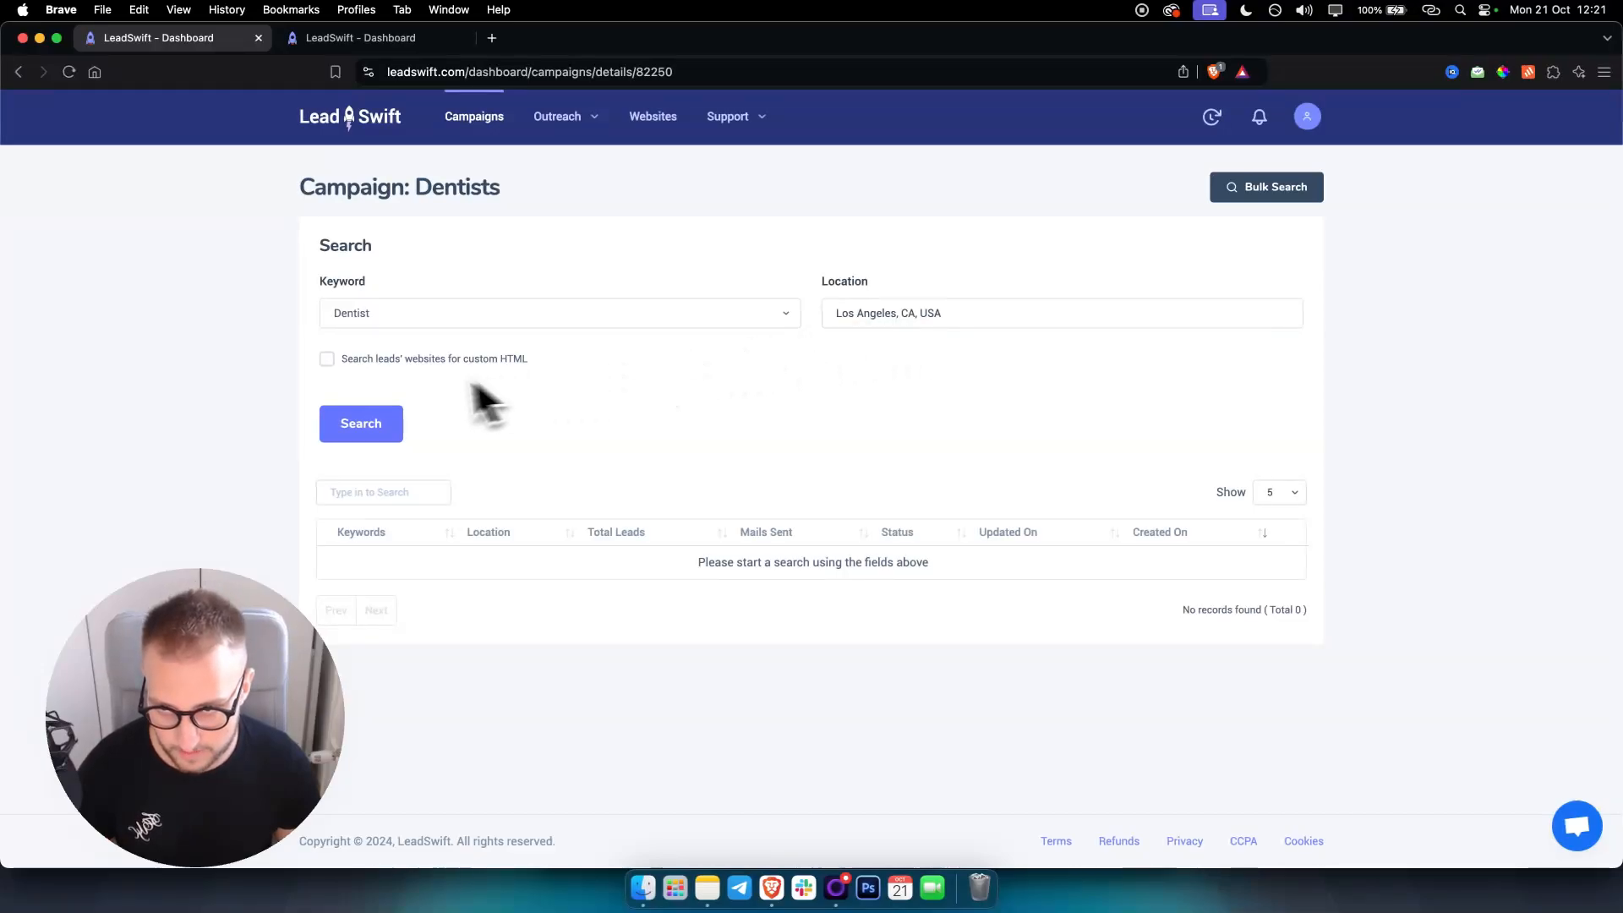
- Try searching leads' websites for custom HTML with "clinic;" and "2bed", and switch the option off again
{"action": "left_click", "coordinate": [327, 360]}
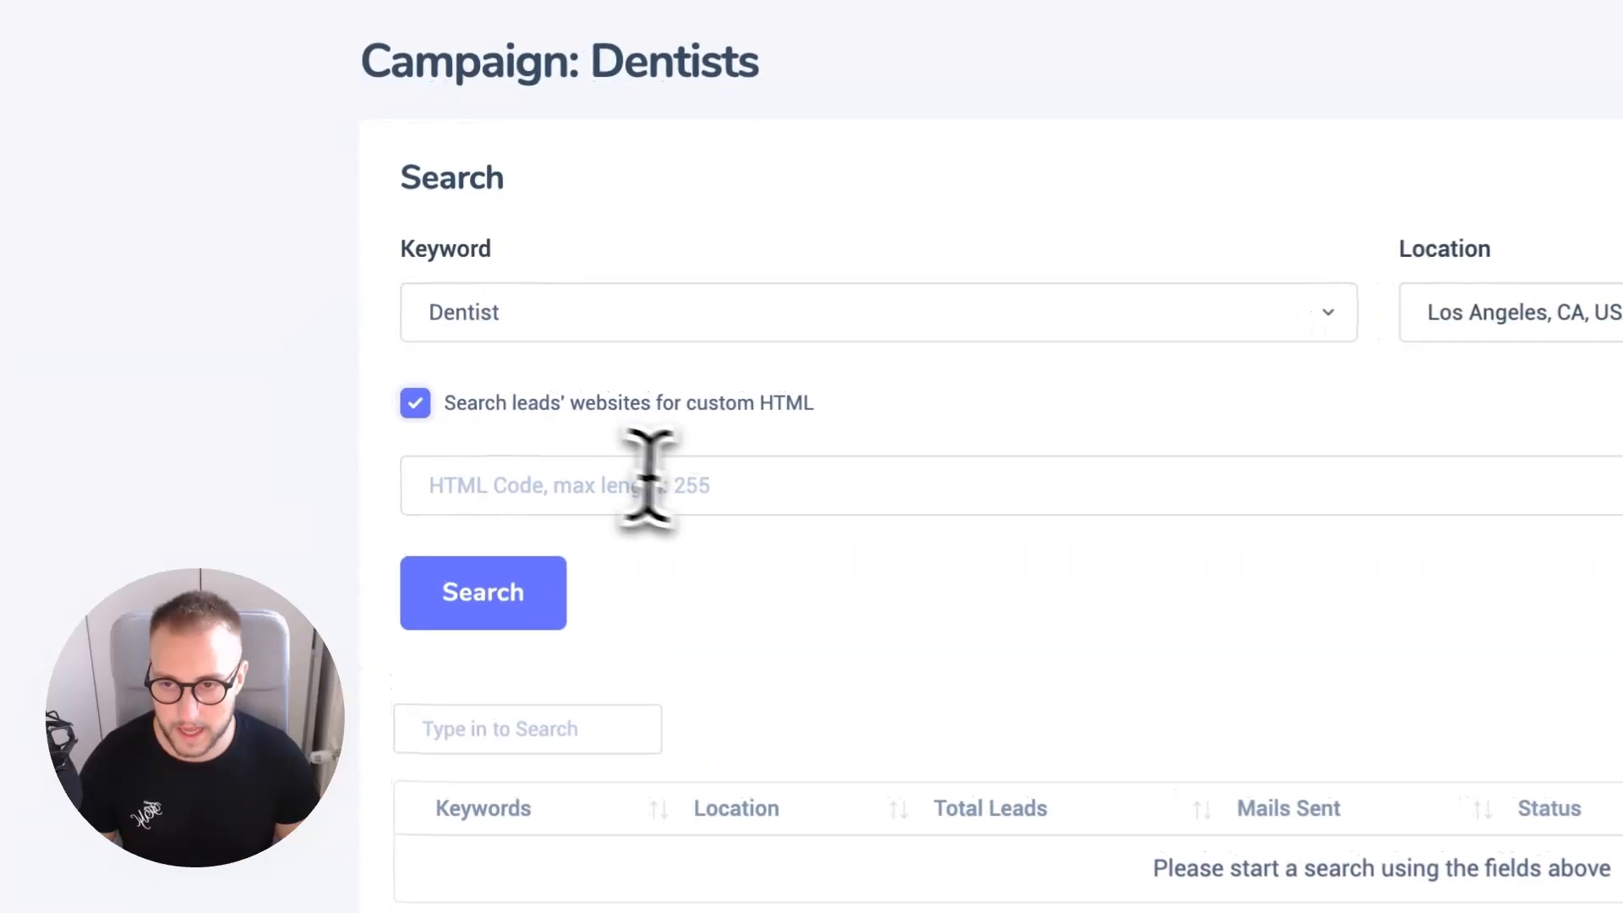
{"action": "left_click", "coordinate": [858, 499]}
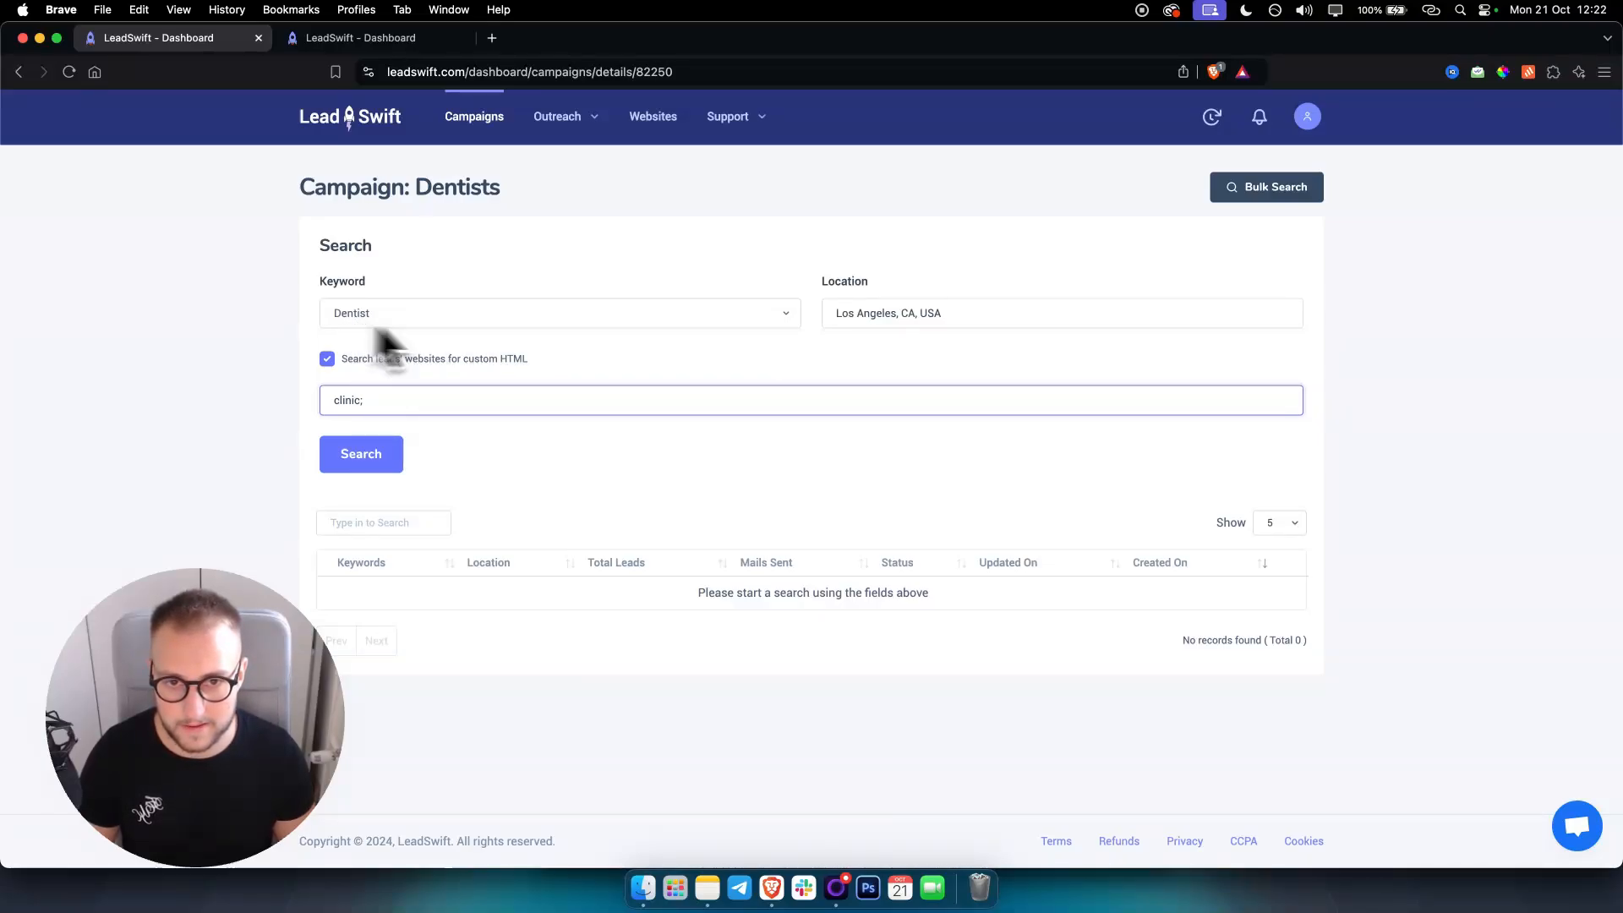
{"action": "left_click_drag", "start_coordinate": [374, 402], "coordinate": [313, 412]}
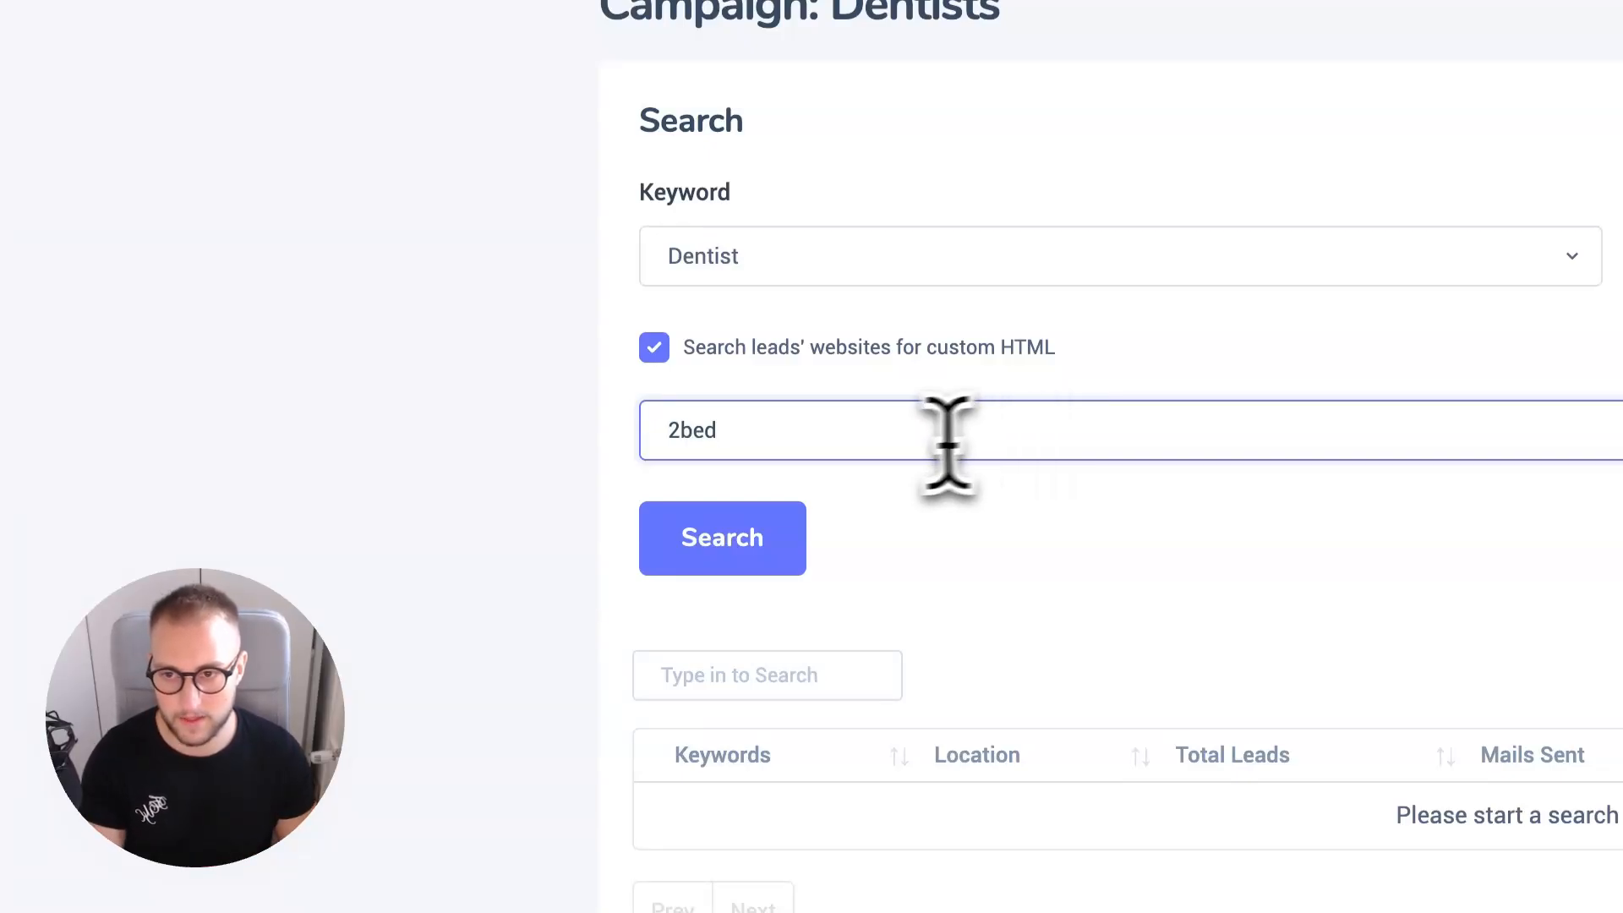
{"action": "left_click_drag", "start_coordinate": [949, 442], "coordinate": [550, 482]}
{"action": "key", "text": "BackSpace"}
{"action": "left_click", "coordinate": [545, 439]}
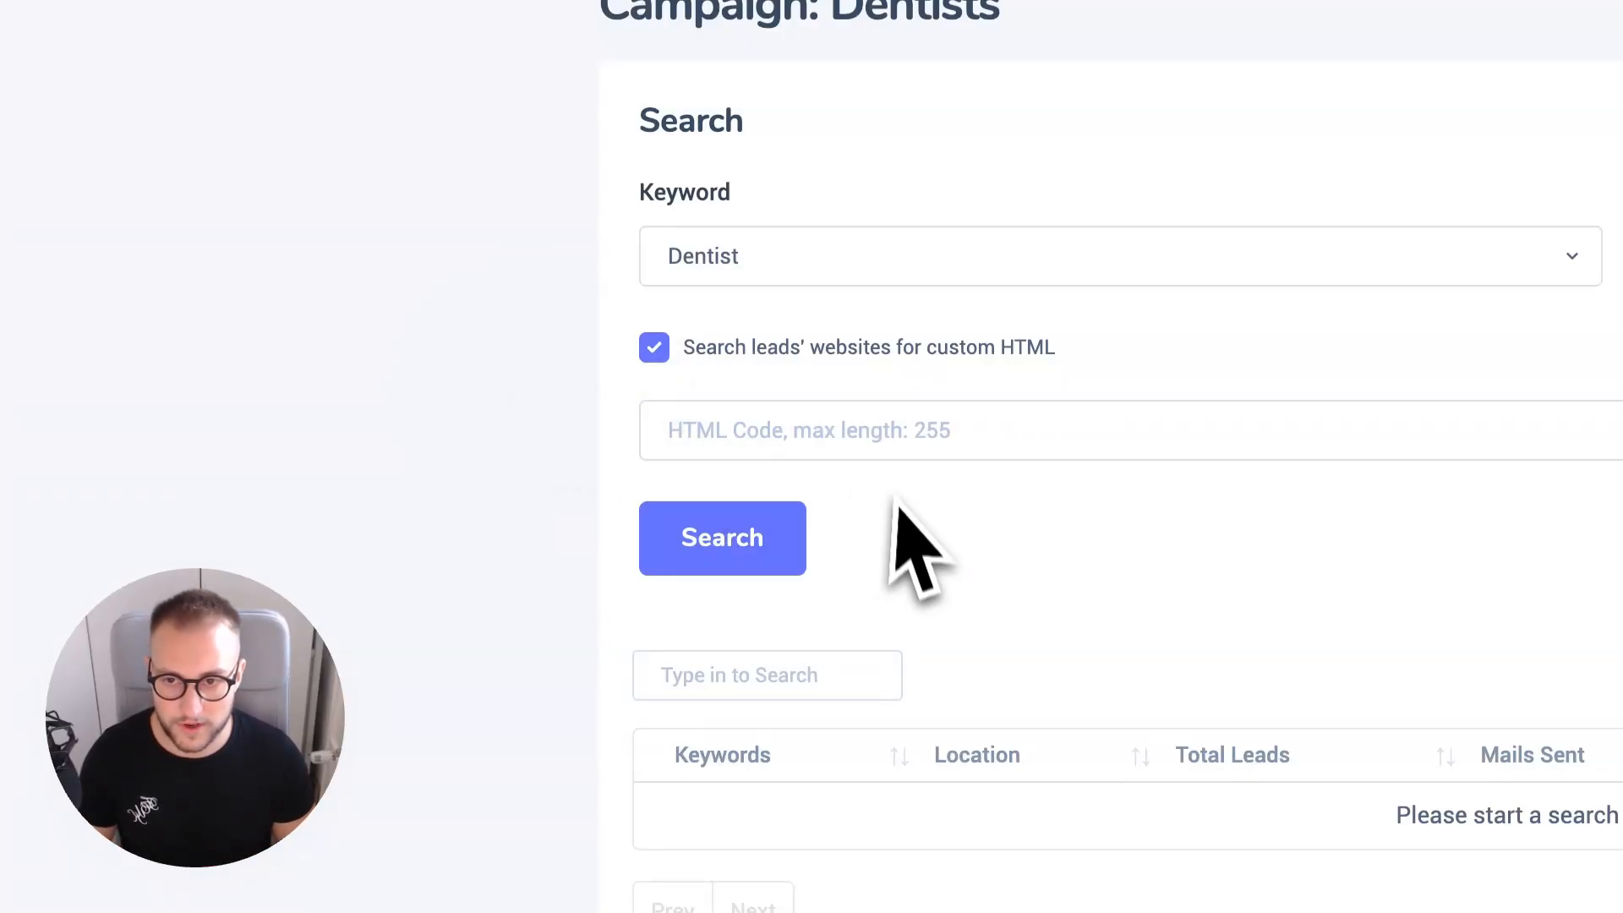
{"action": "left_click", "coordinate": [655, 348]}
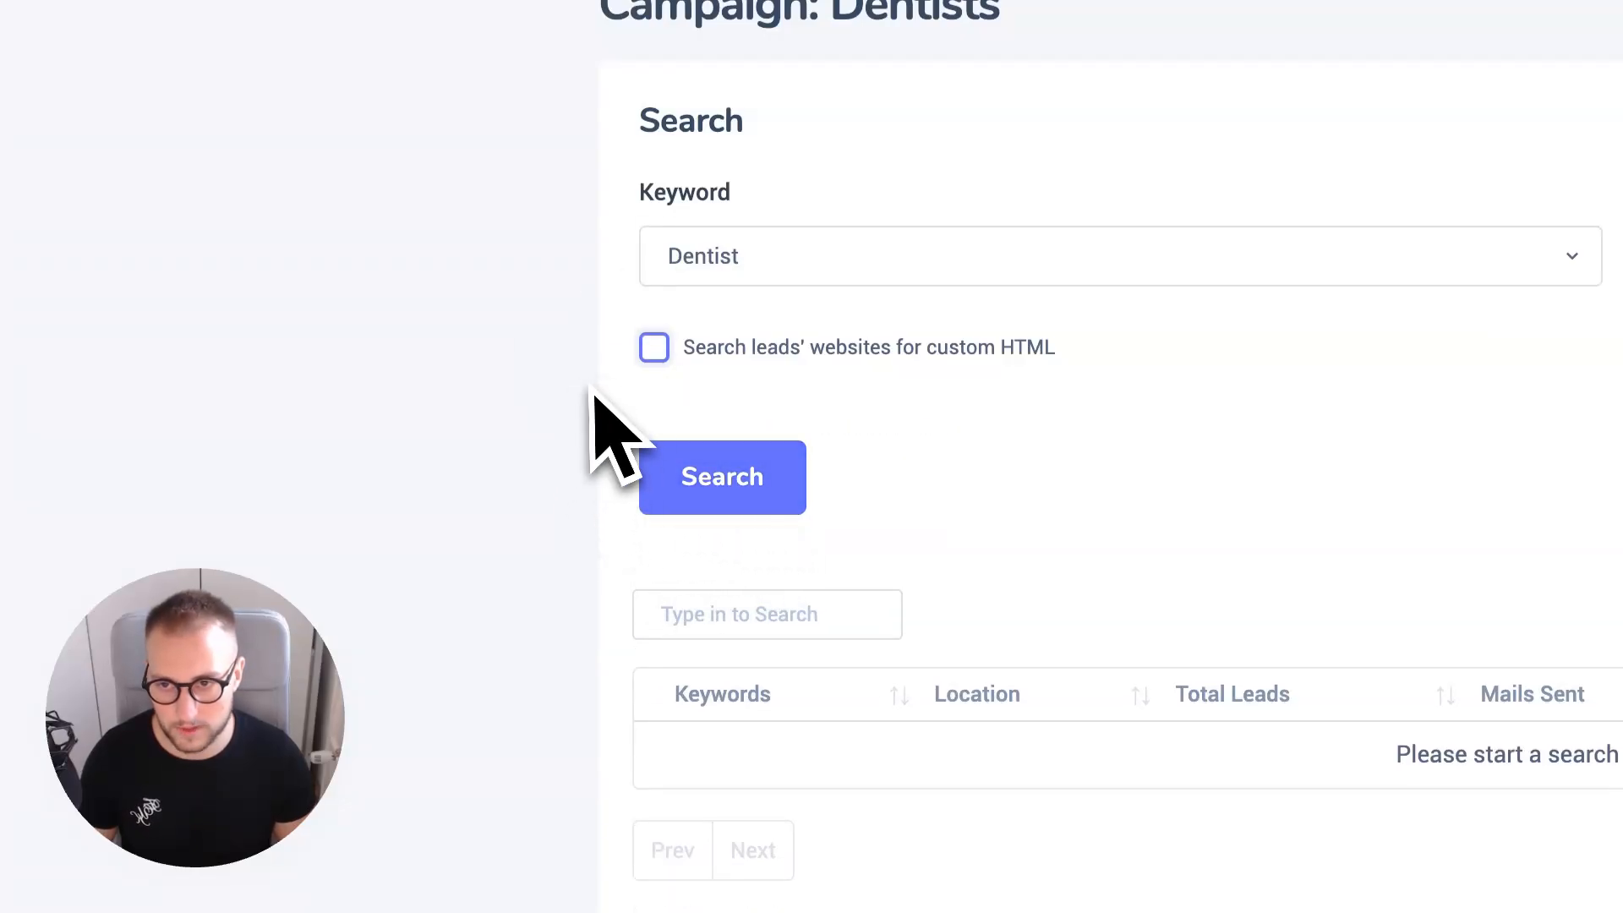
- Start the Dentist search for Los Angeles, CA, USA
{"action": "left_click", "coordinate": [714, 498]}
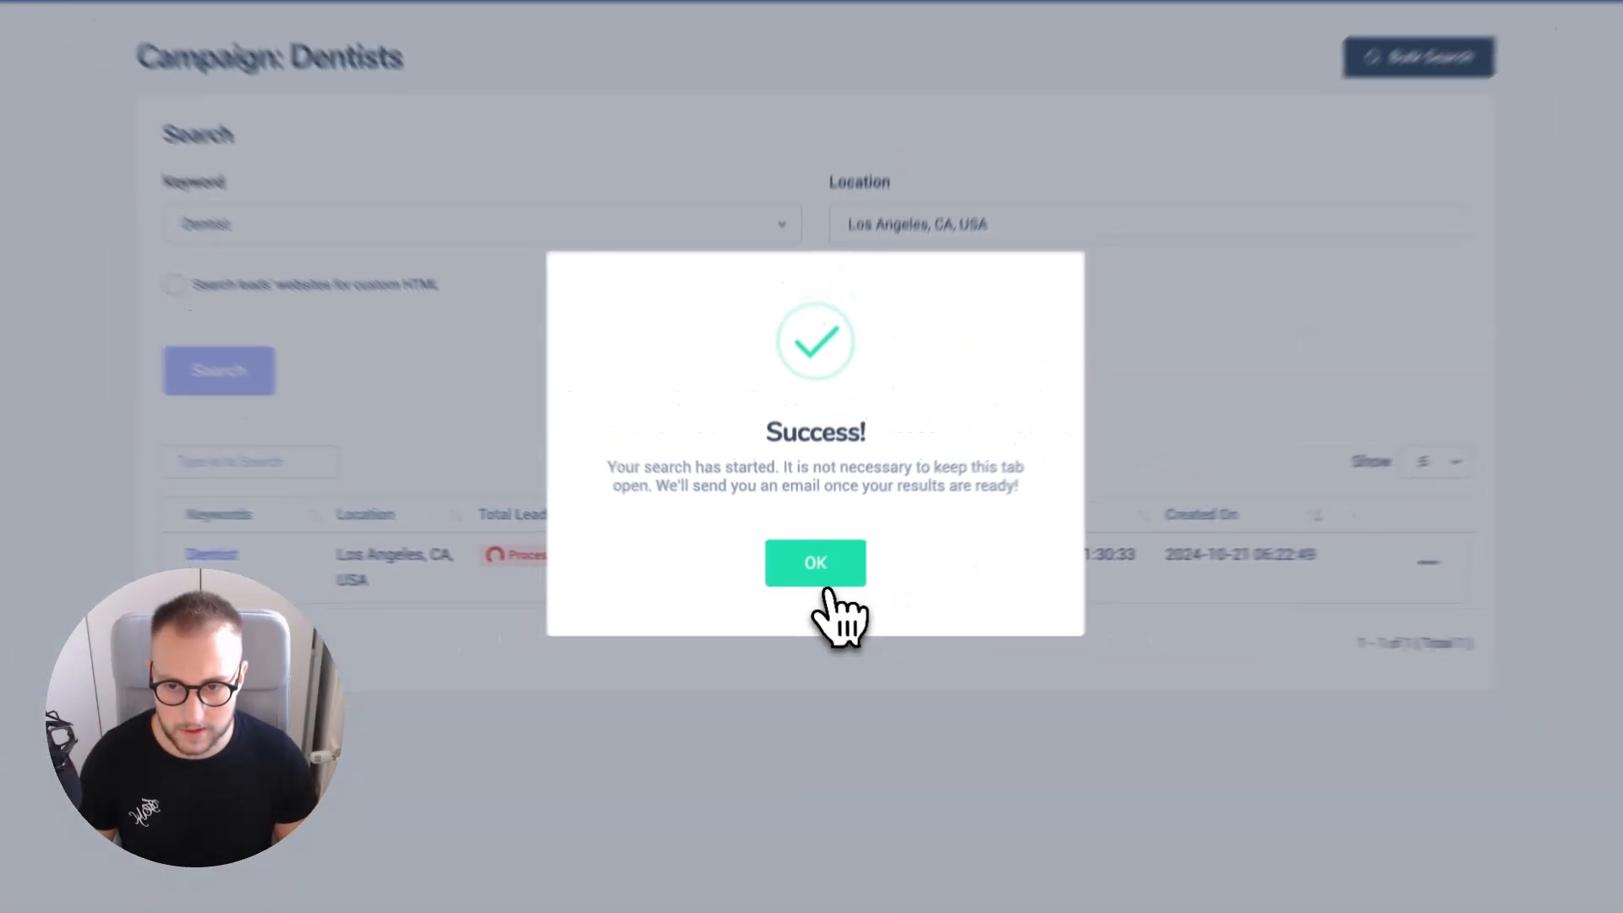
{"action": "left_click", "coordinate": [816, 576]}
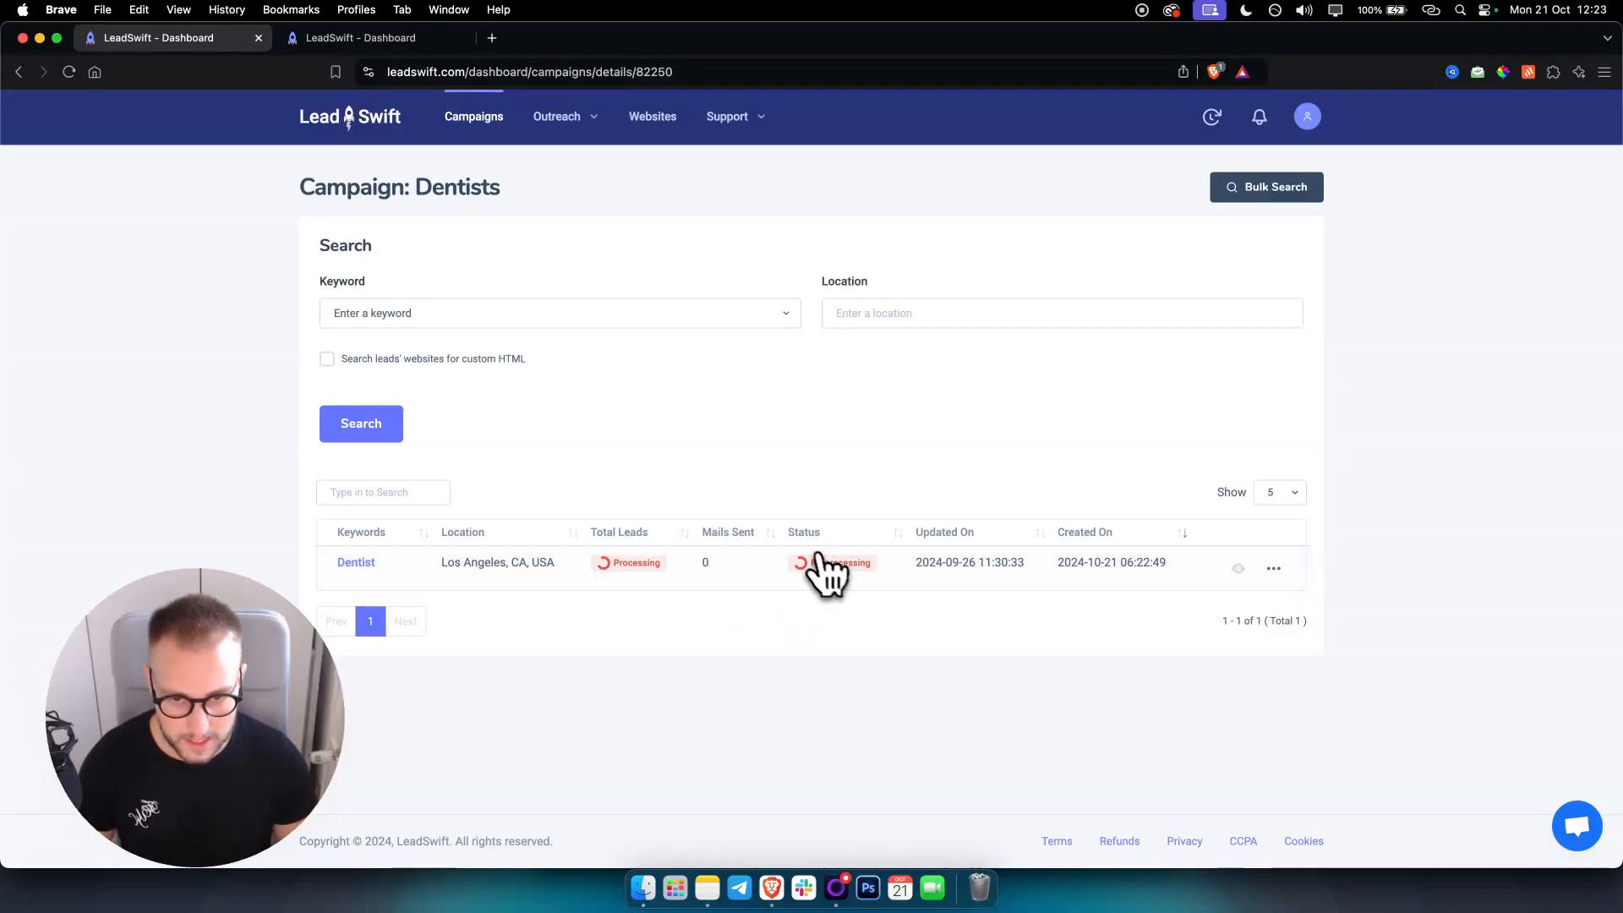
{"action": "left_click", "coordinate": [1274, 570]}
{"action": "left_click", "coordinate": [1278, 571]}
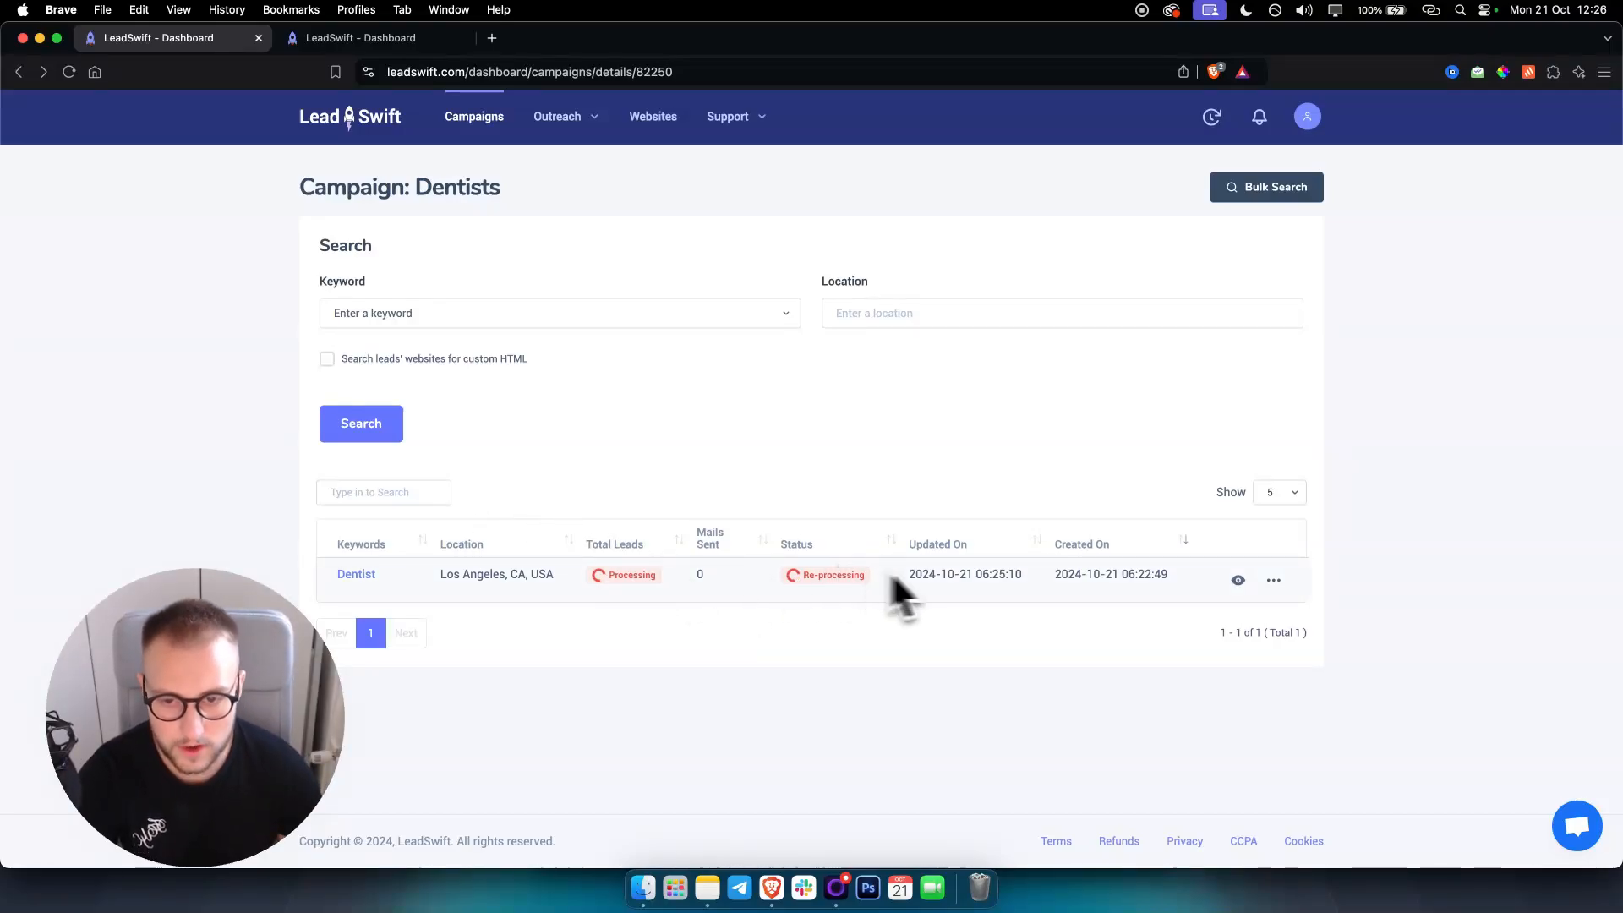
- View the leads of the Dentist search in Los Angeles while it is still processing
{"action": "left_click", "coordinate": [1273, 580]}
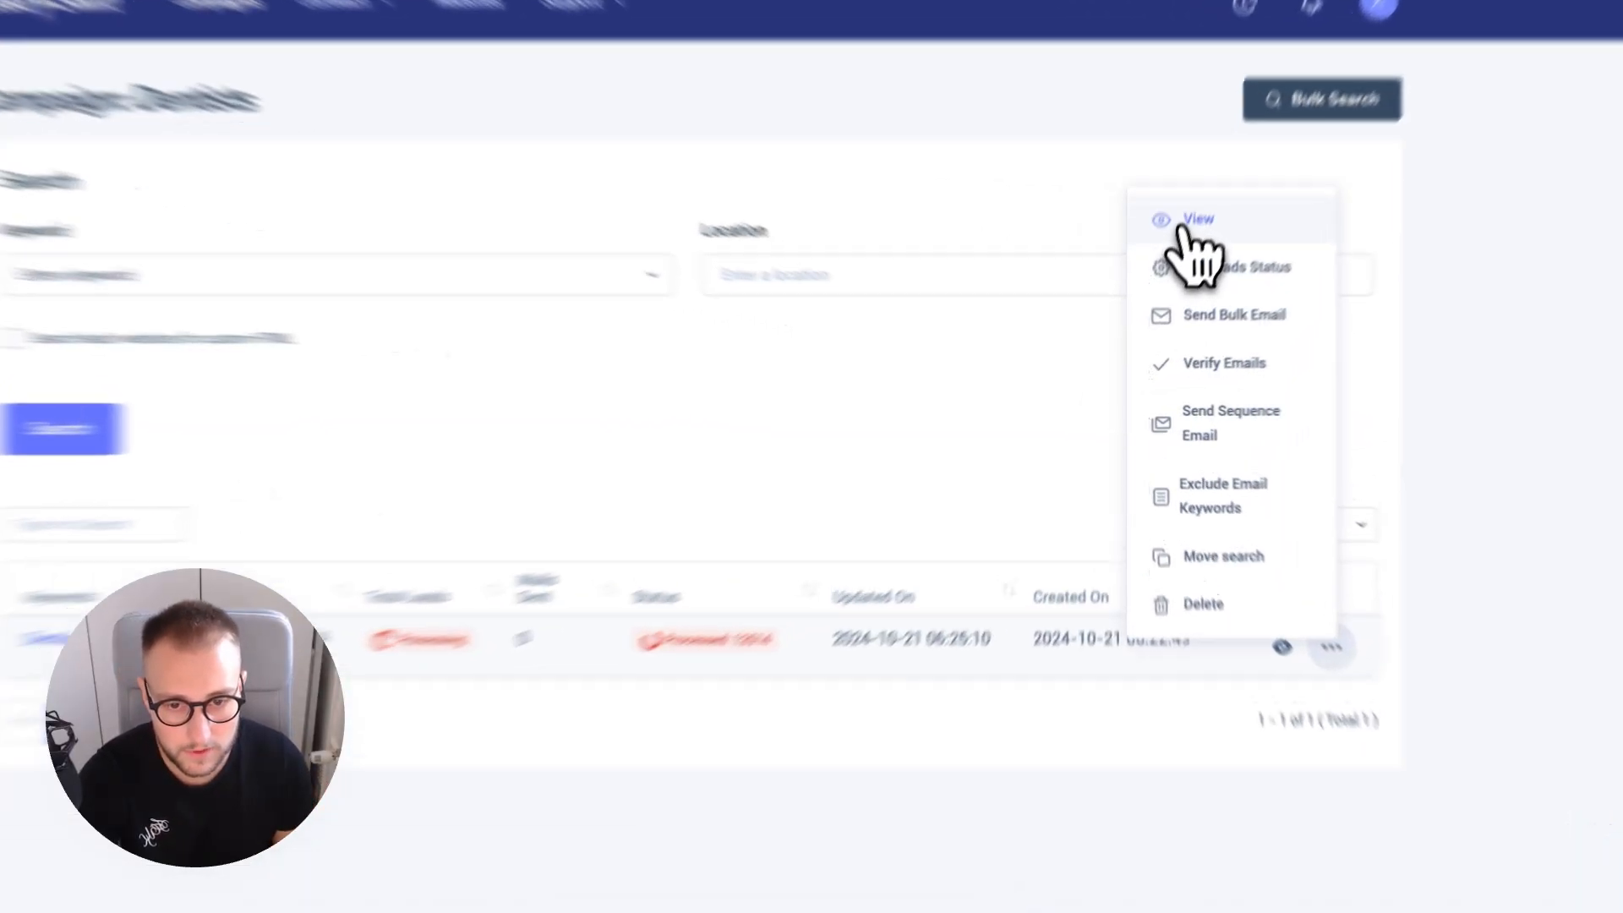
{"action": "left_click", "coordinate": [1186, 230]}
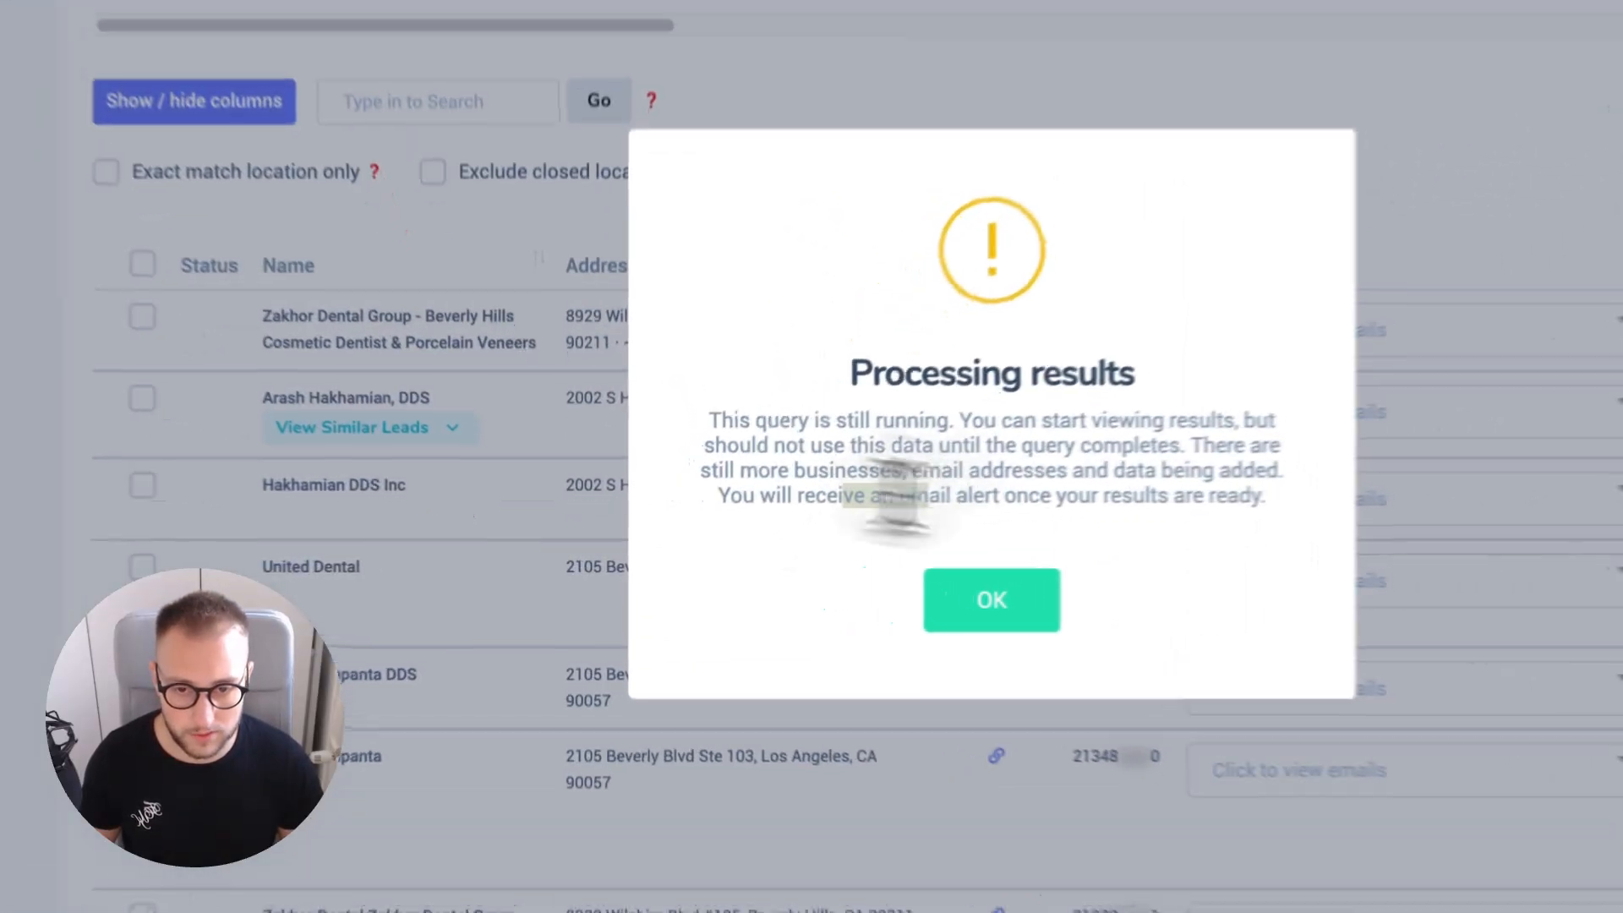
{"action": "left_click", "coordinate": [1075, 633]}
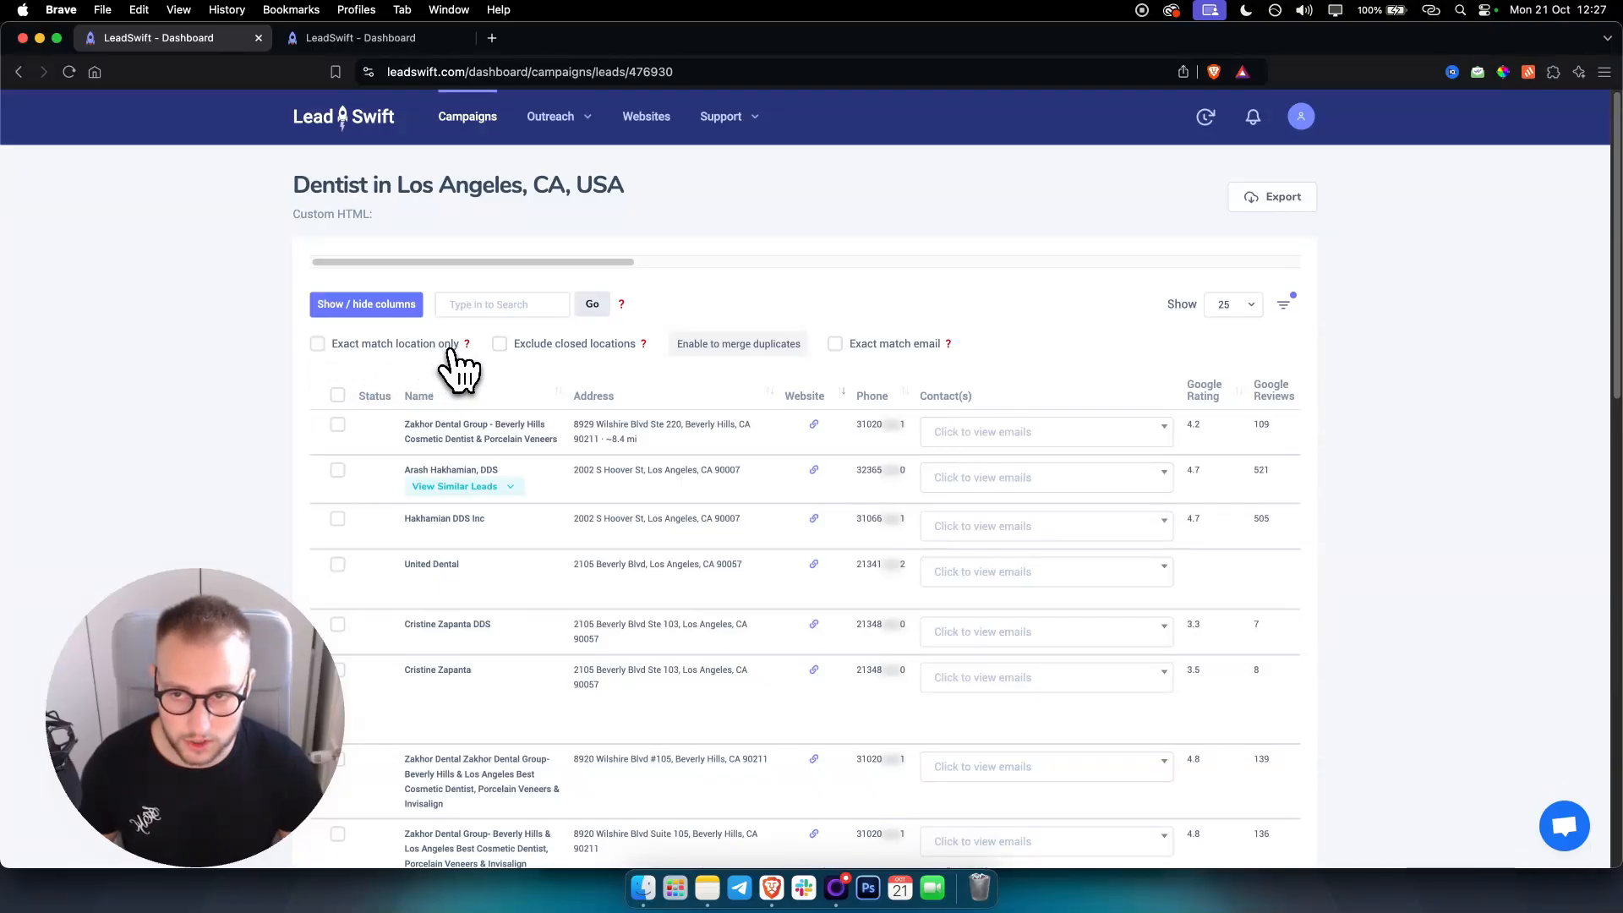
- Restrict the leads to exact match location, exclude closed locations, merge by domain and require exact match email
{"action": "left_click", "coordinate": [318, 344]}
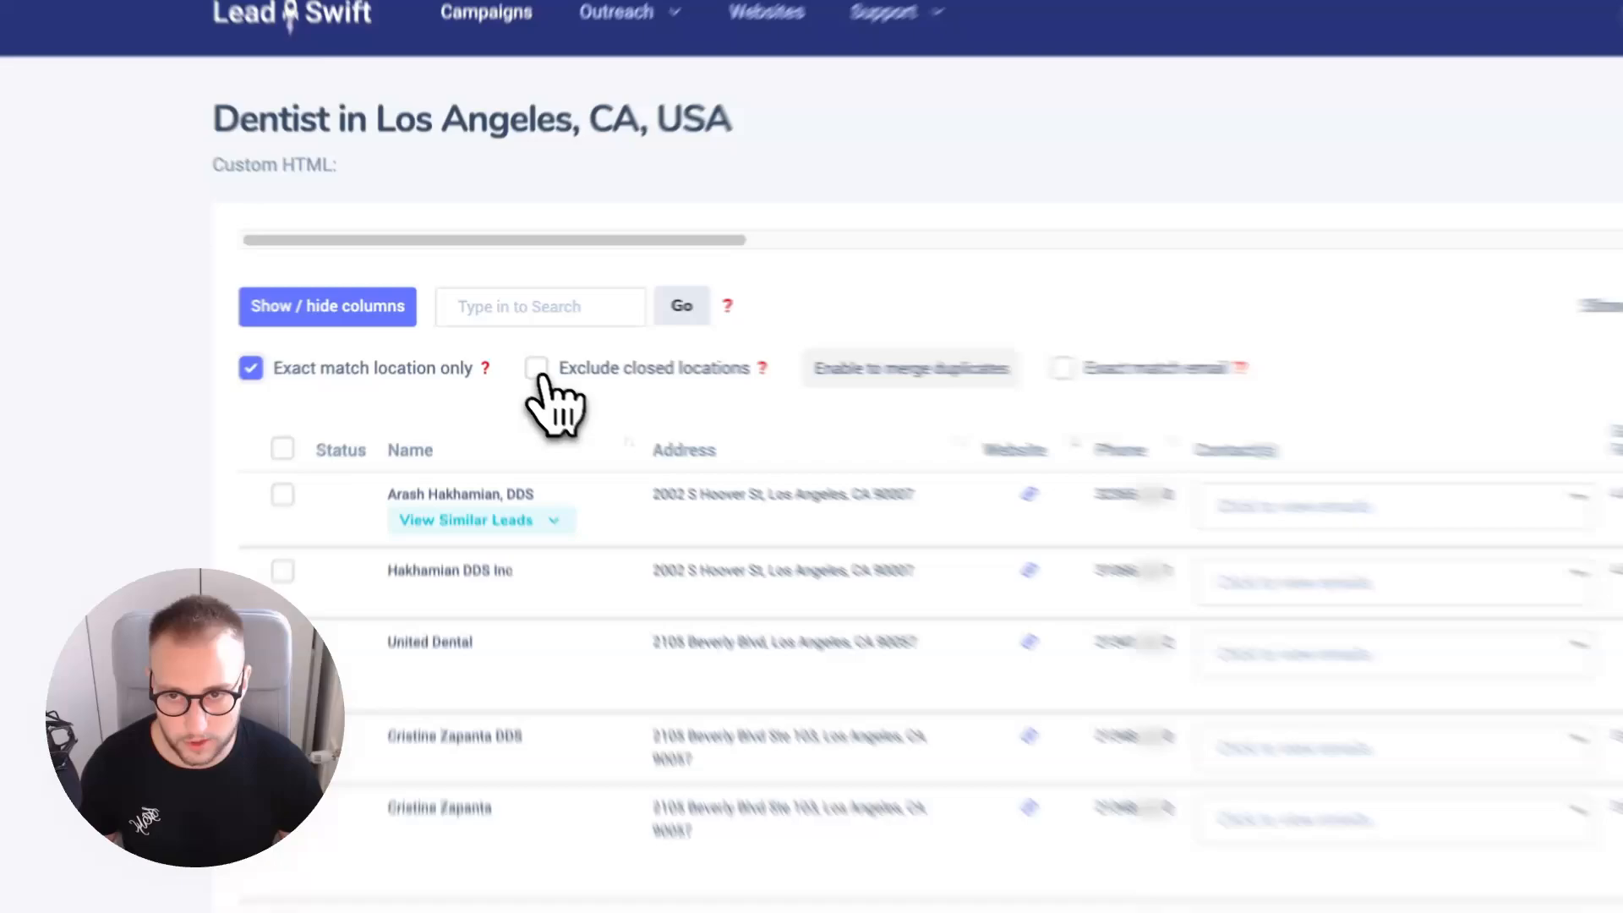
{"action": "left_click", "coordinate": [501, 344]}
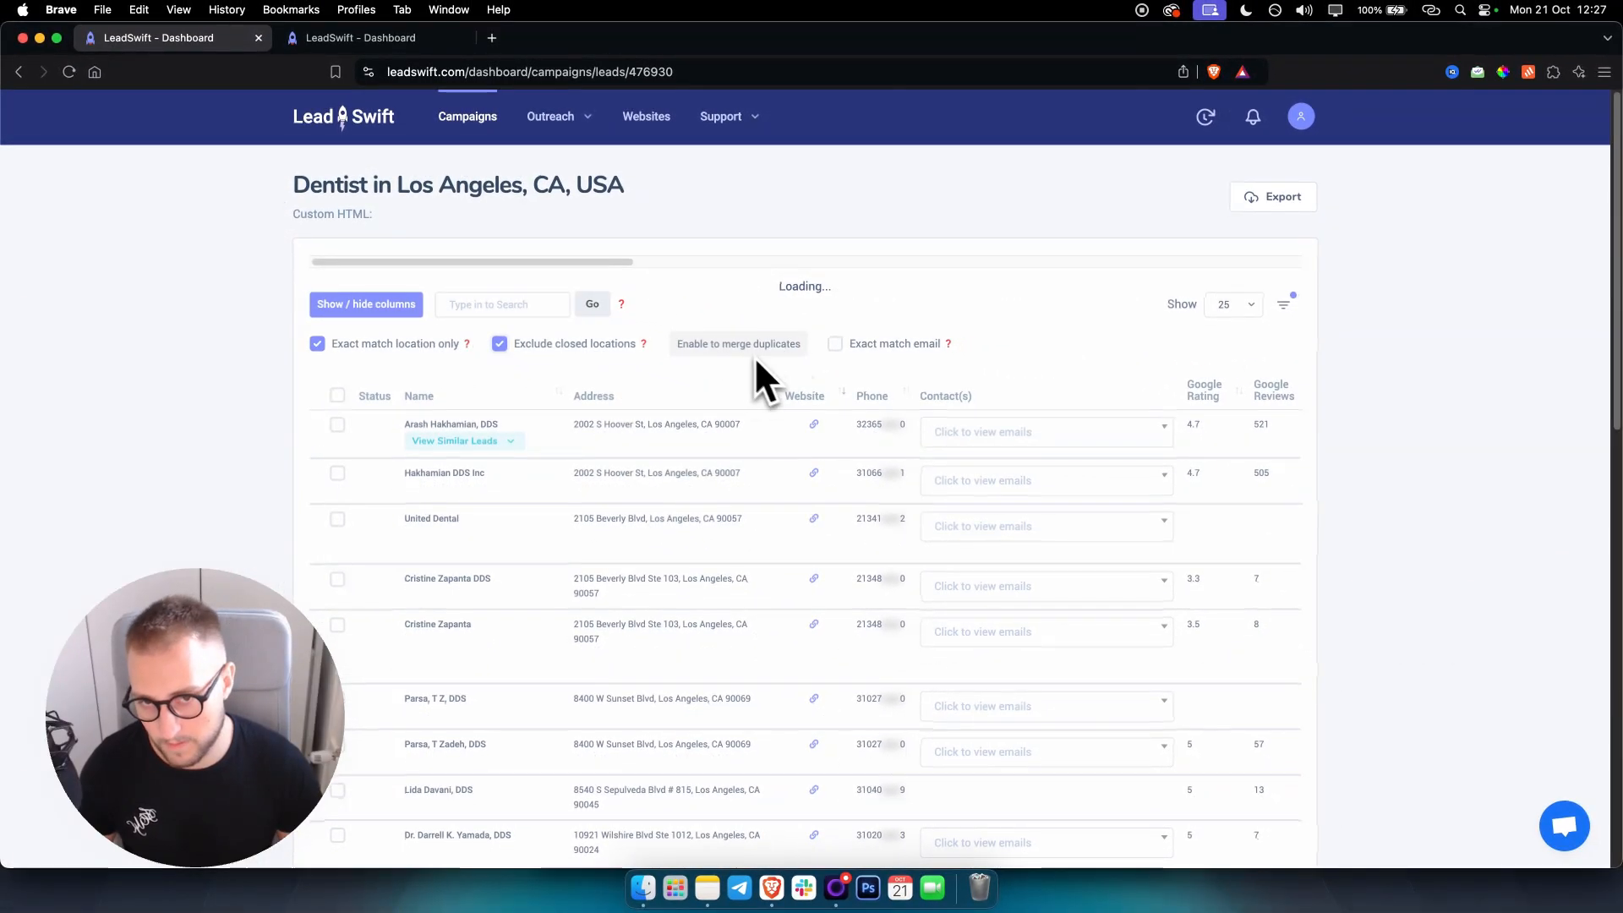
{"action": "mouse_move", "coordinate": [794, 344]}
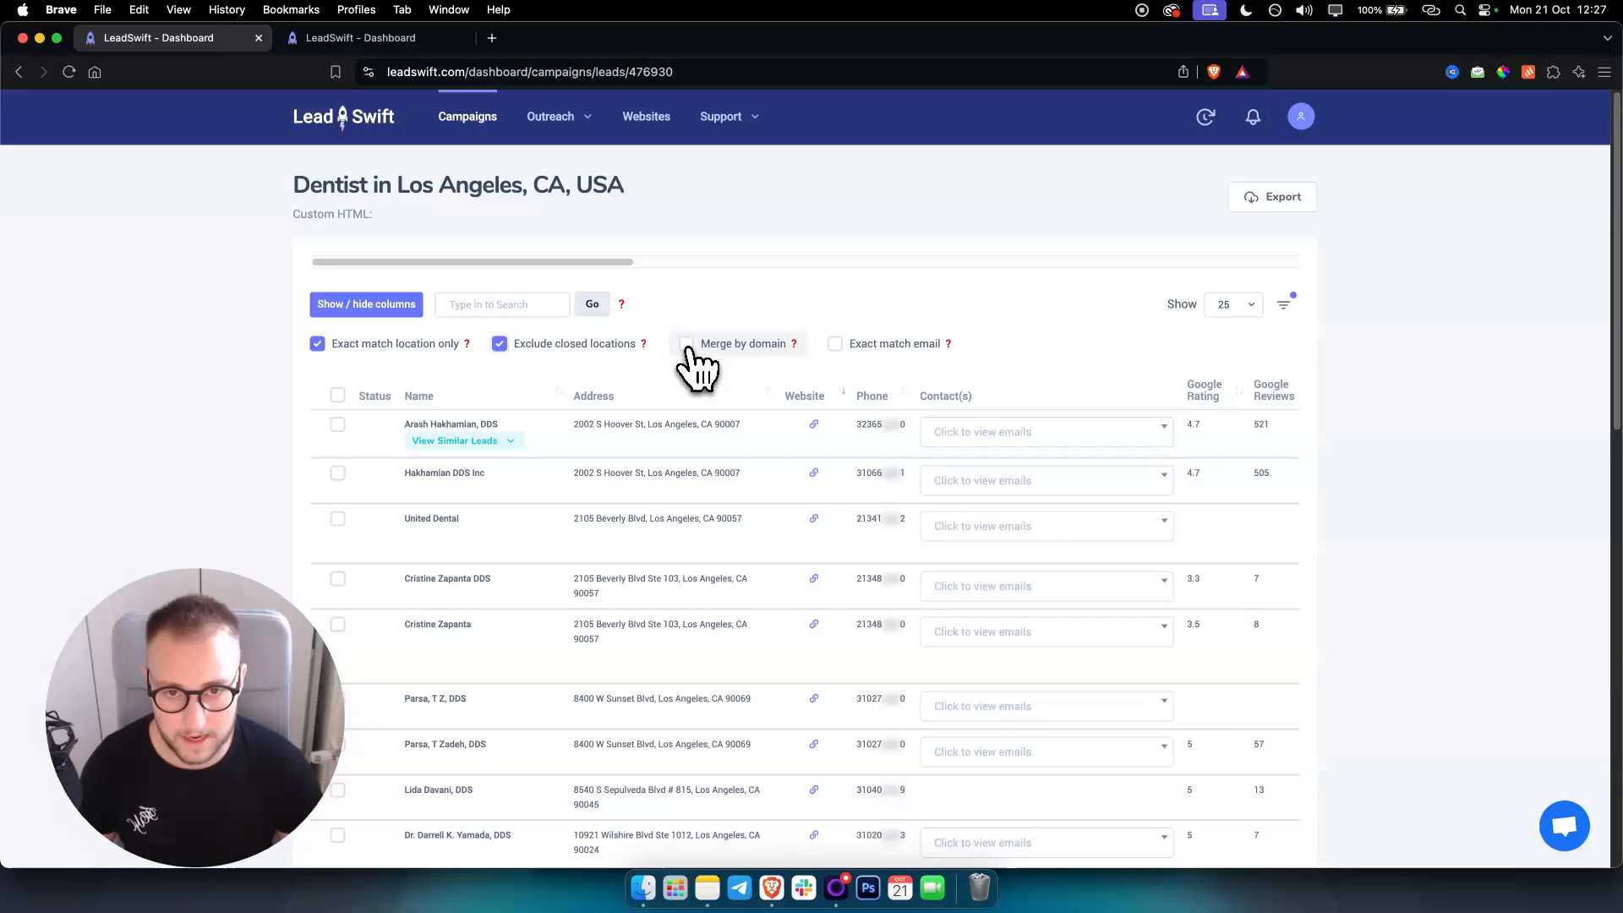
{"action": "left_click", "coordinate": [687, 343]}
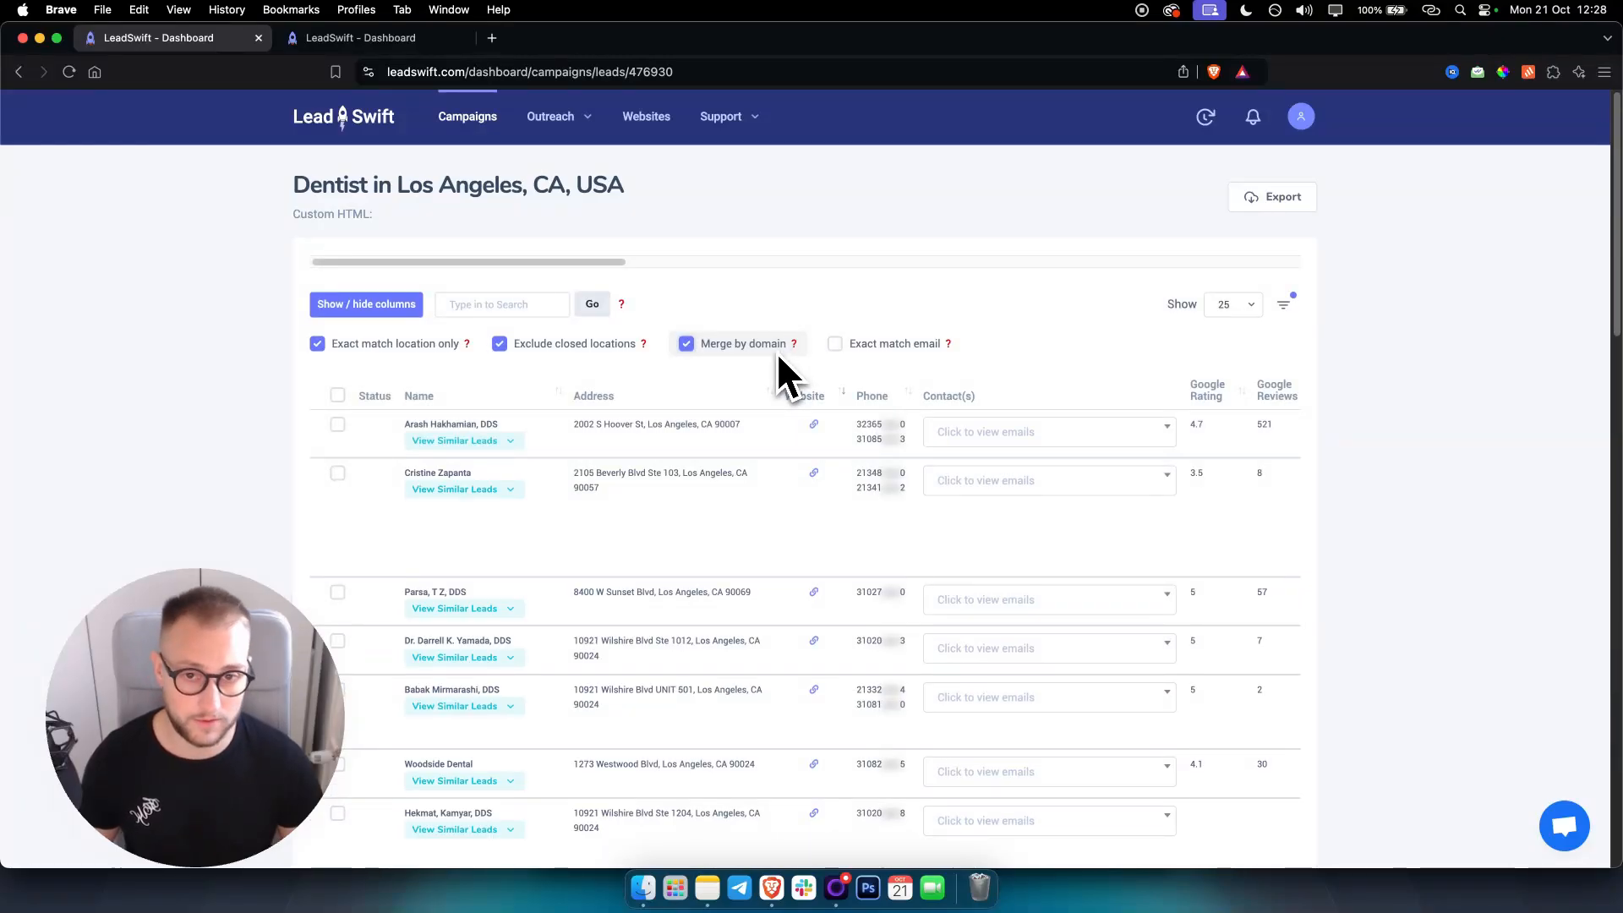
{"action": "left_click", "coordinate": [835, 344]}
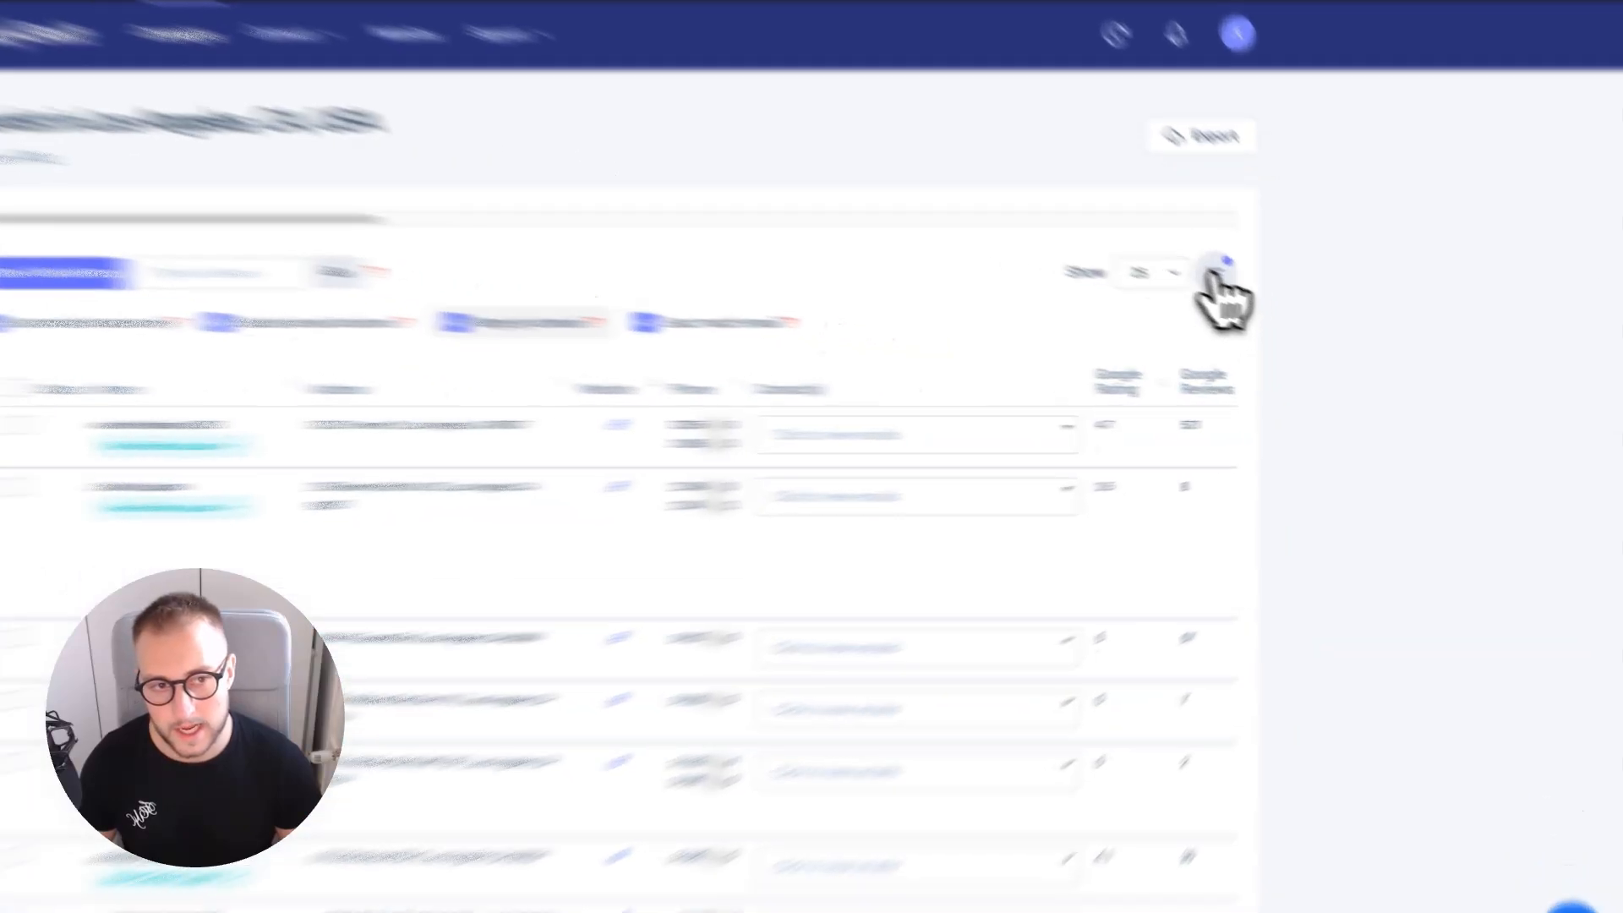
- Review the lead filter criteria and filter the leads by reviews >= 4.0
{"action": "left_click", "coordinate": [1283, 305]}
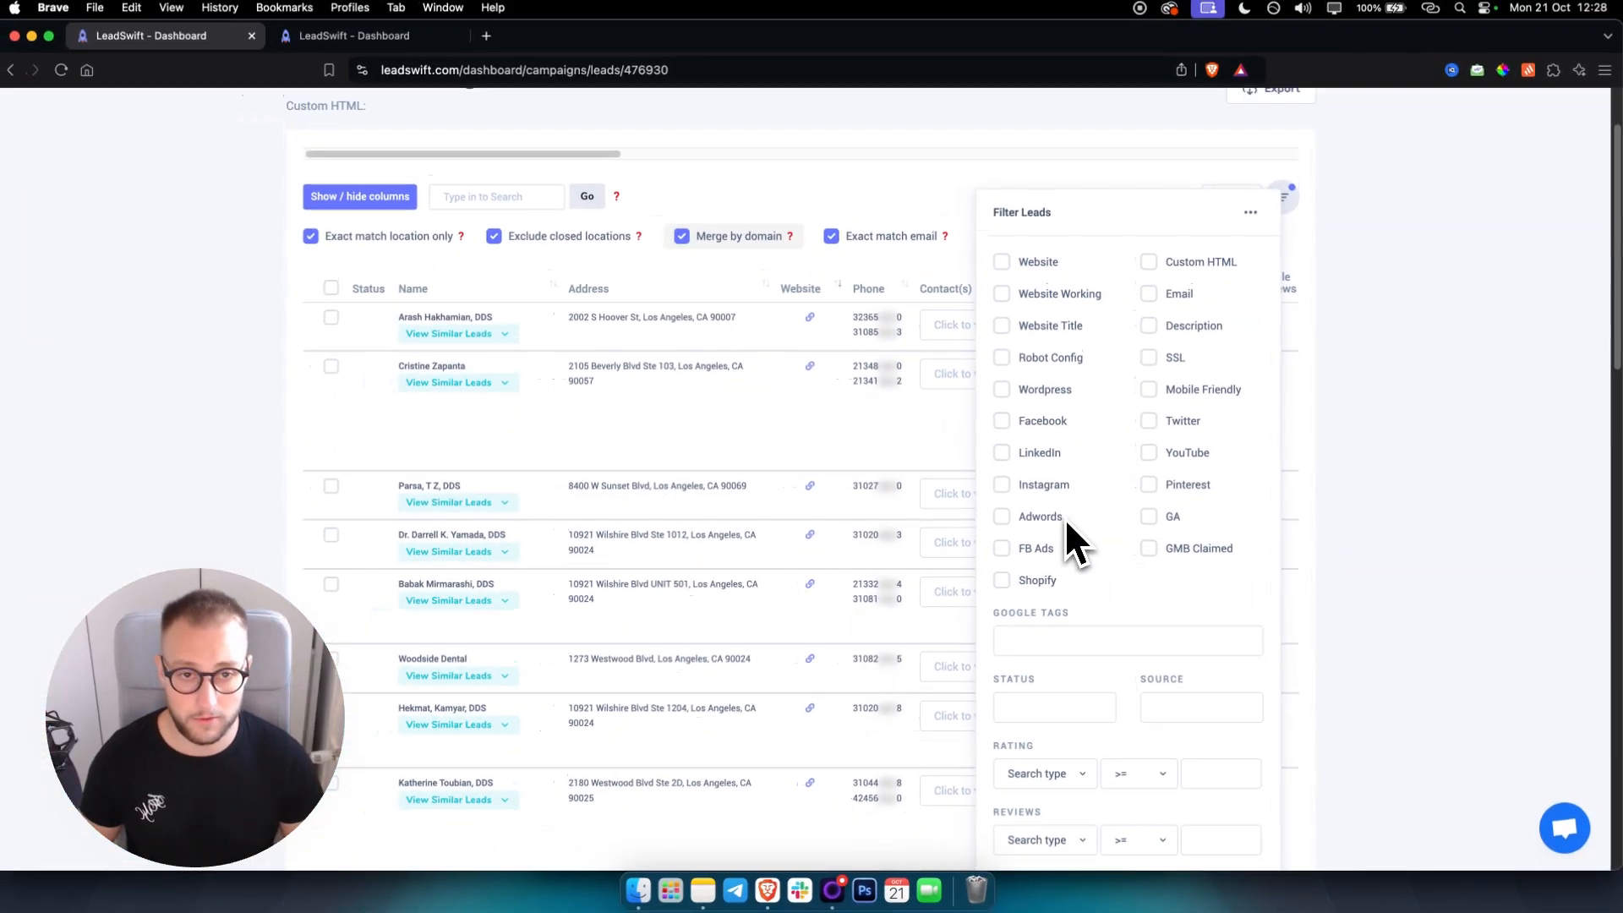
{"action": "scroll", "coordinate": [1069, 519], "scroll_direction": "up", "scroll_amount": 1}
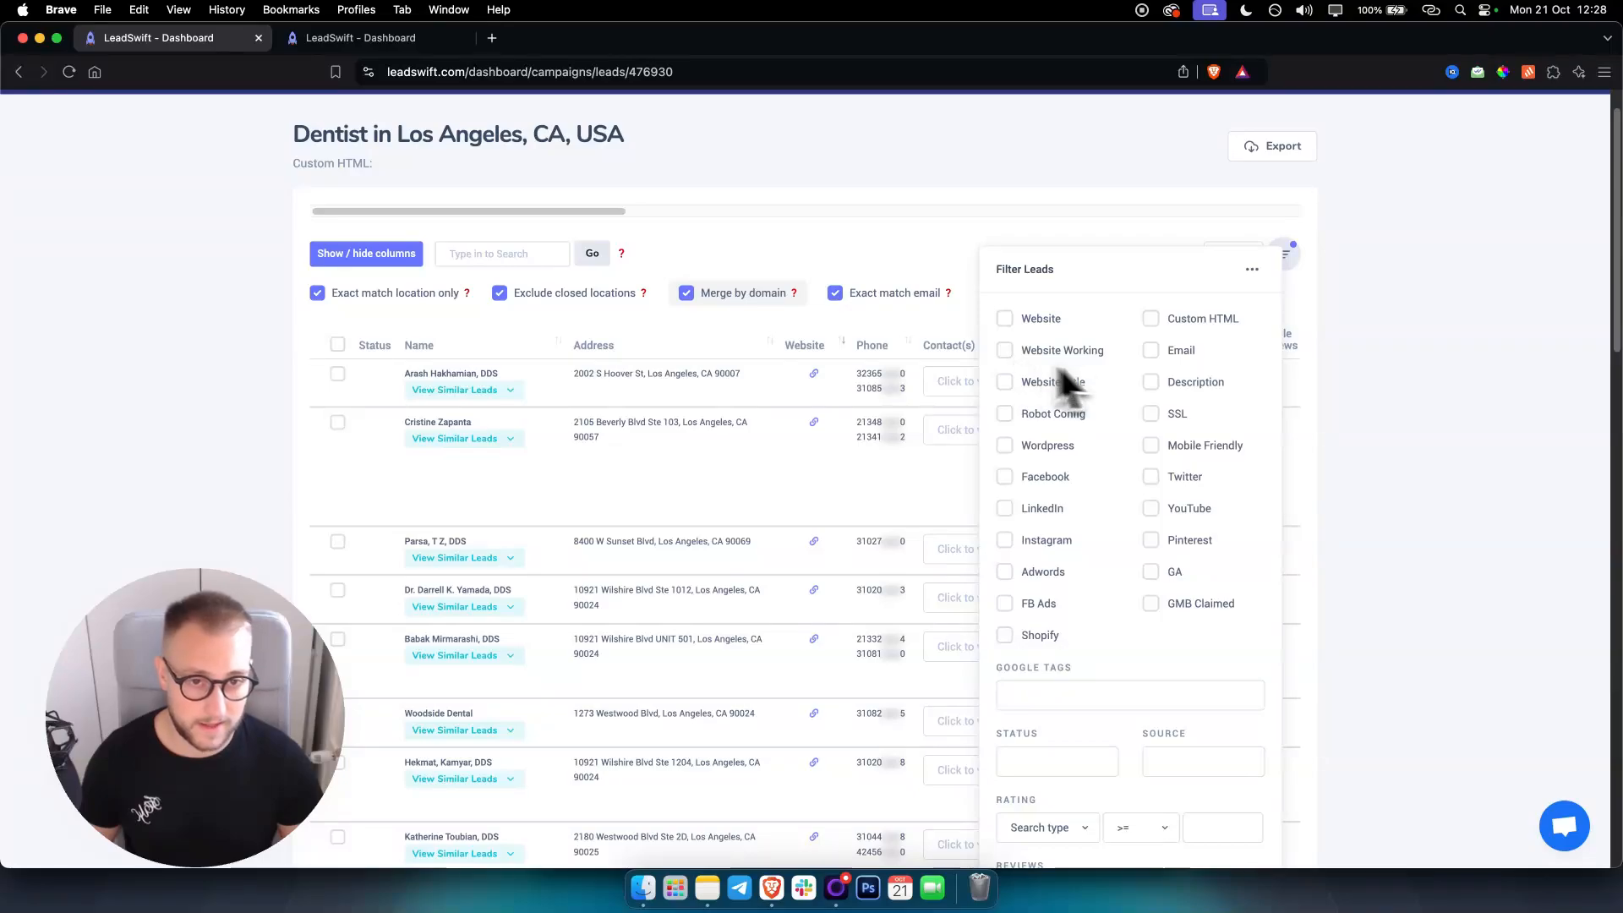
{"action": "scroll", "coordinate": [1090, 515], "scroll_direction": "down", "scroll_amount": 4}
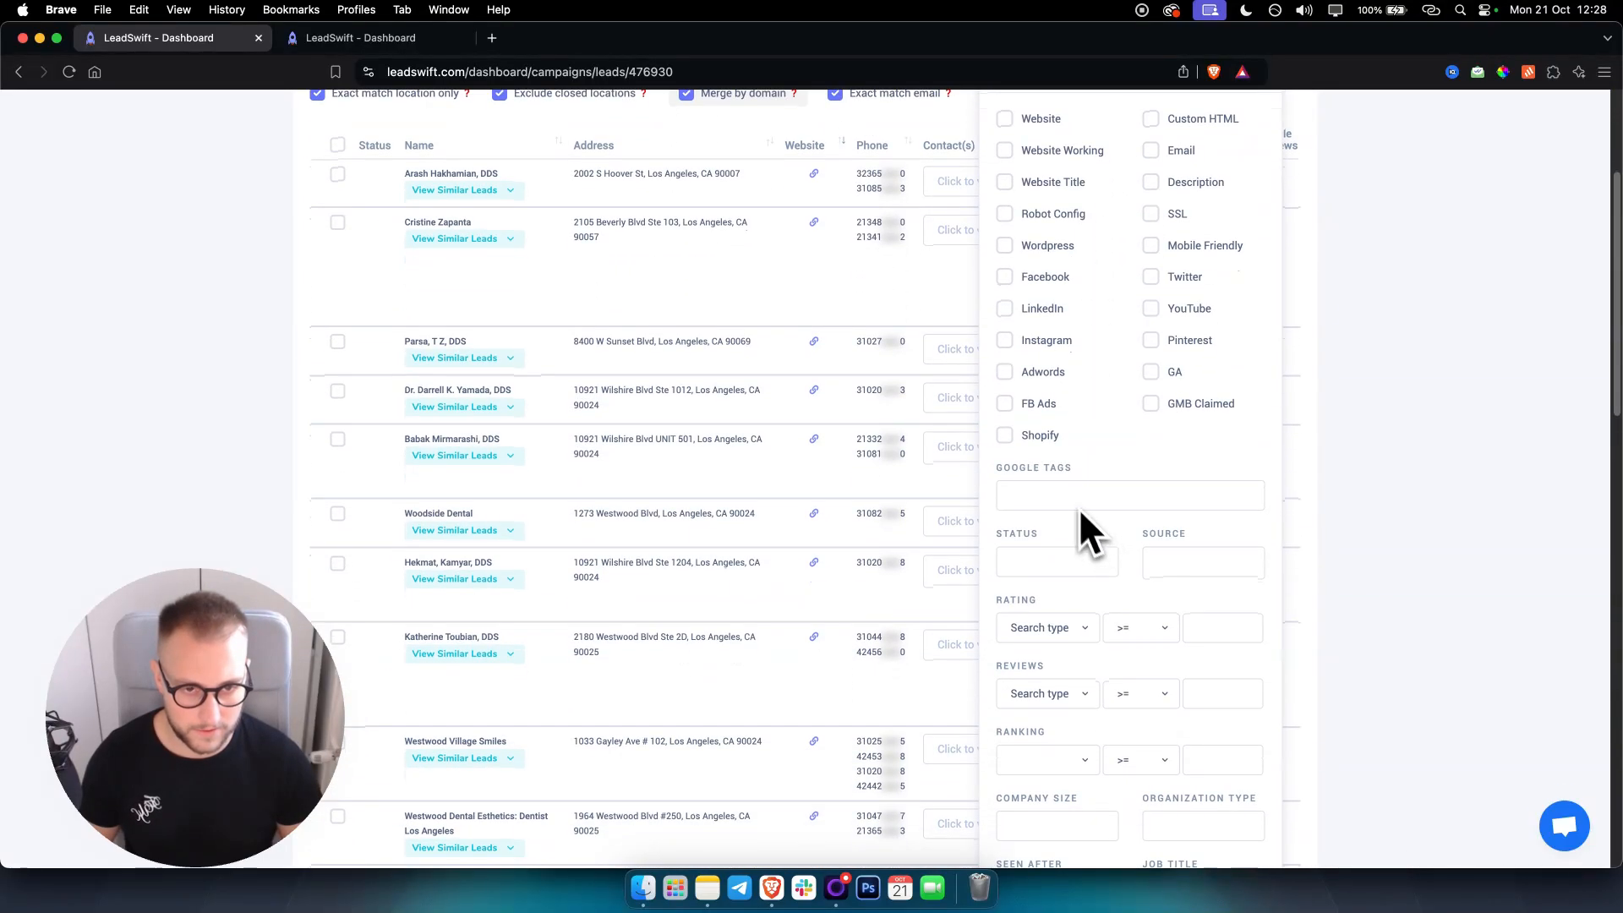
{"action": "scroll", "coordinate": [1089, 503], "scroll_direction": "down", "scroll_amount": 1}
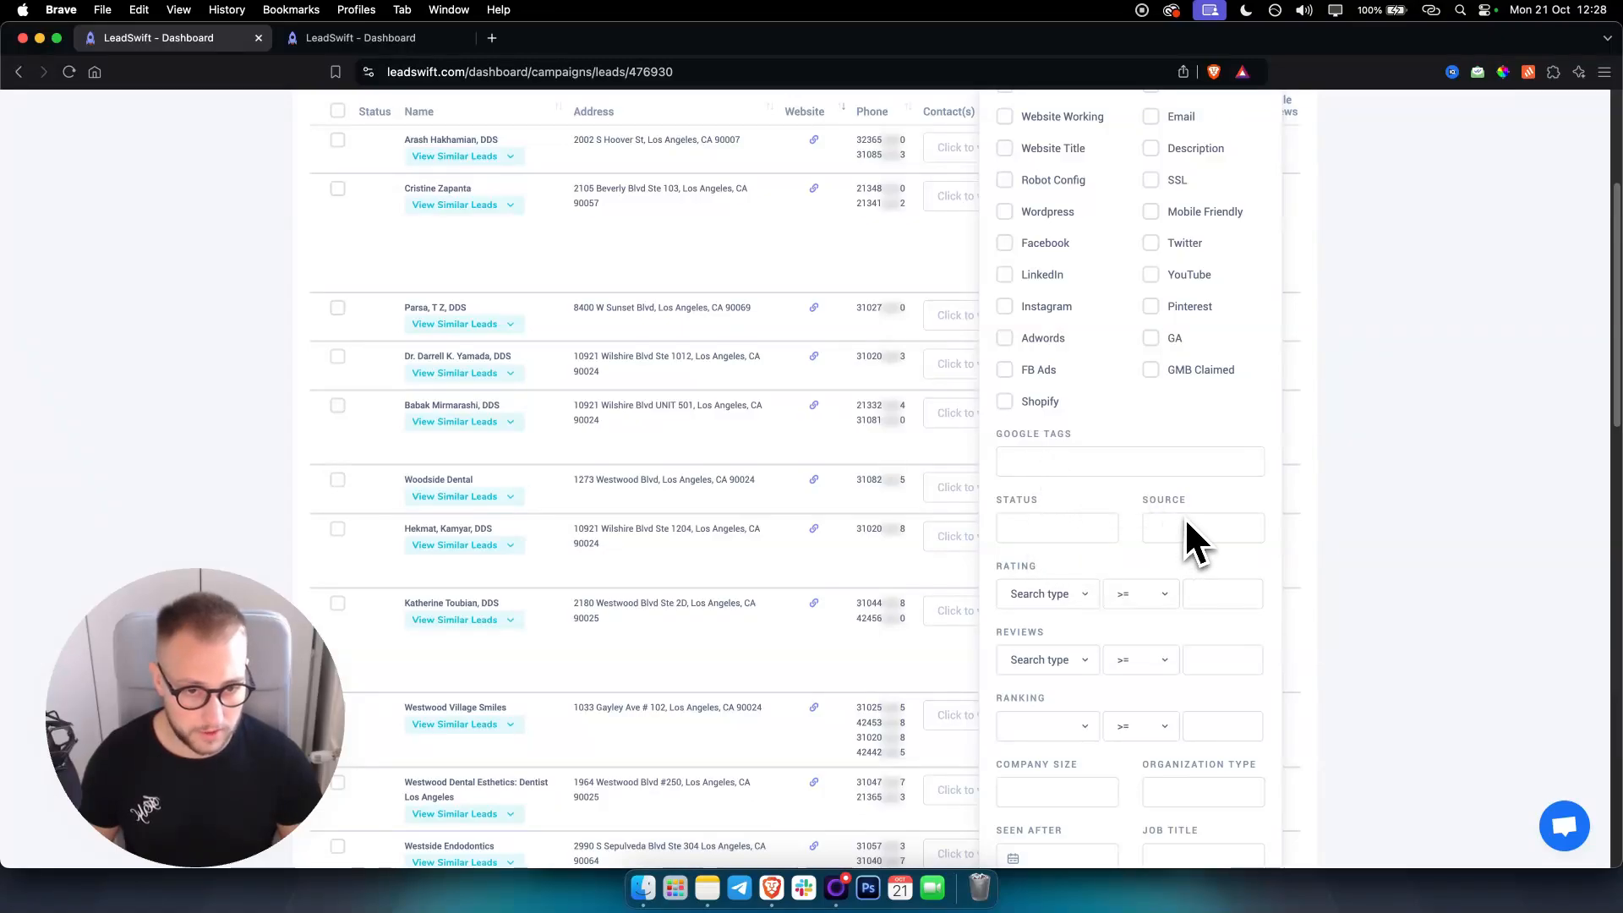
{"action": "scroll", "coordinate": [1186, 520], "scroll_direction": "down", "scroll_amount": 1}
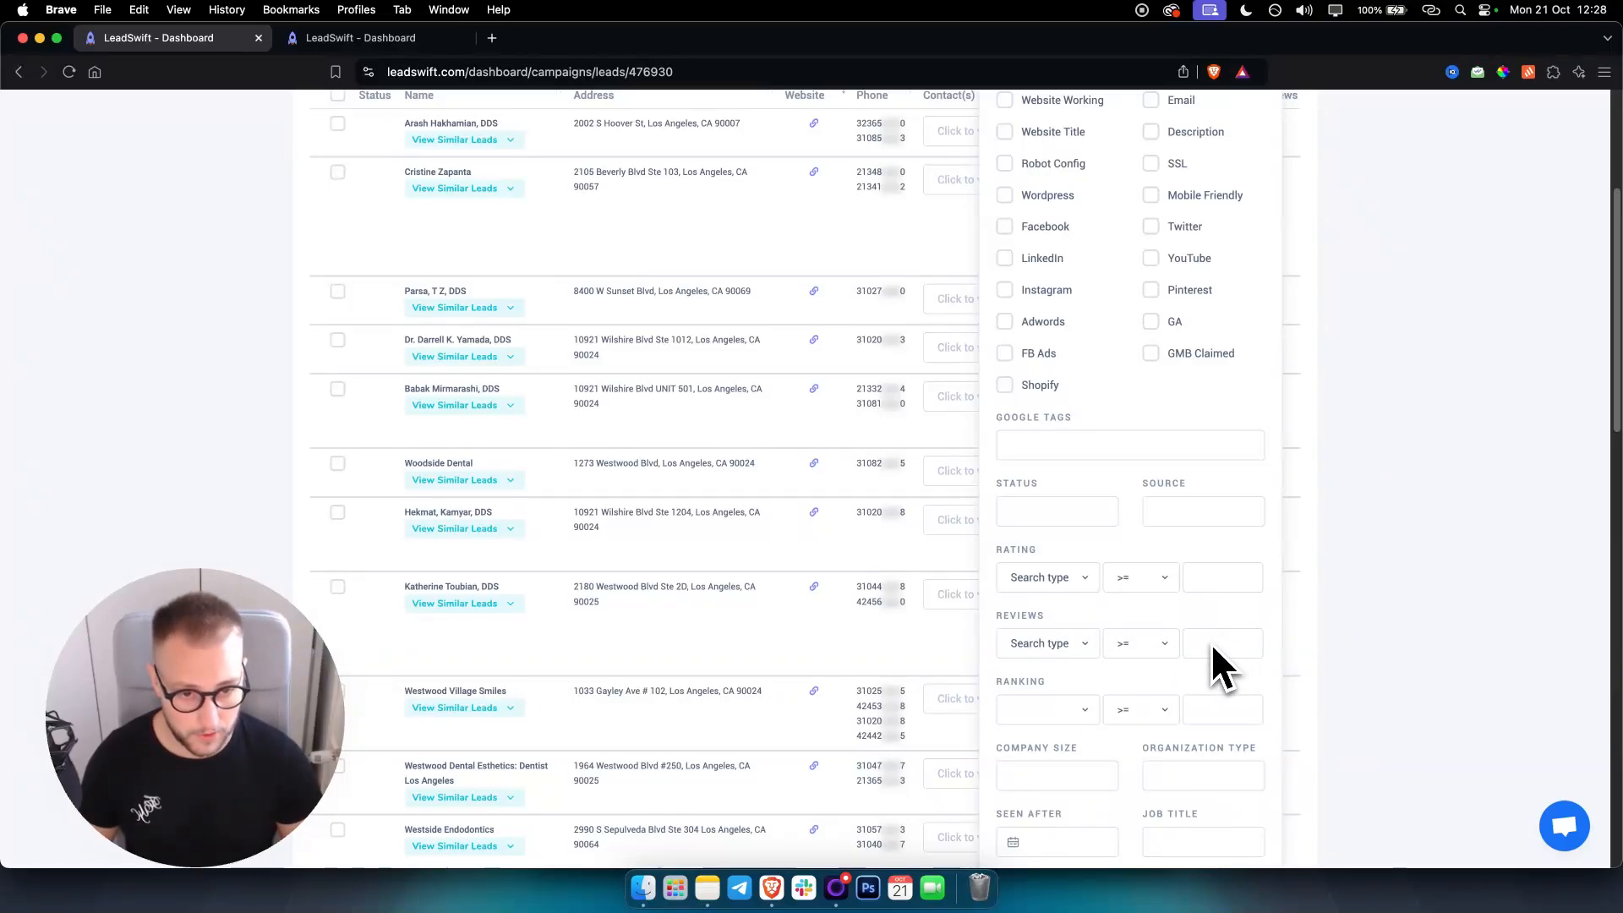
{"action": "scroll", "coordinate": [1178, 621], "scroll_direction": "down", "scroll_amount": 2}
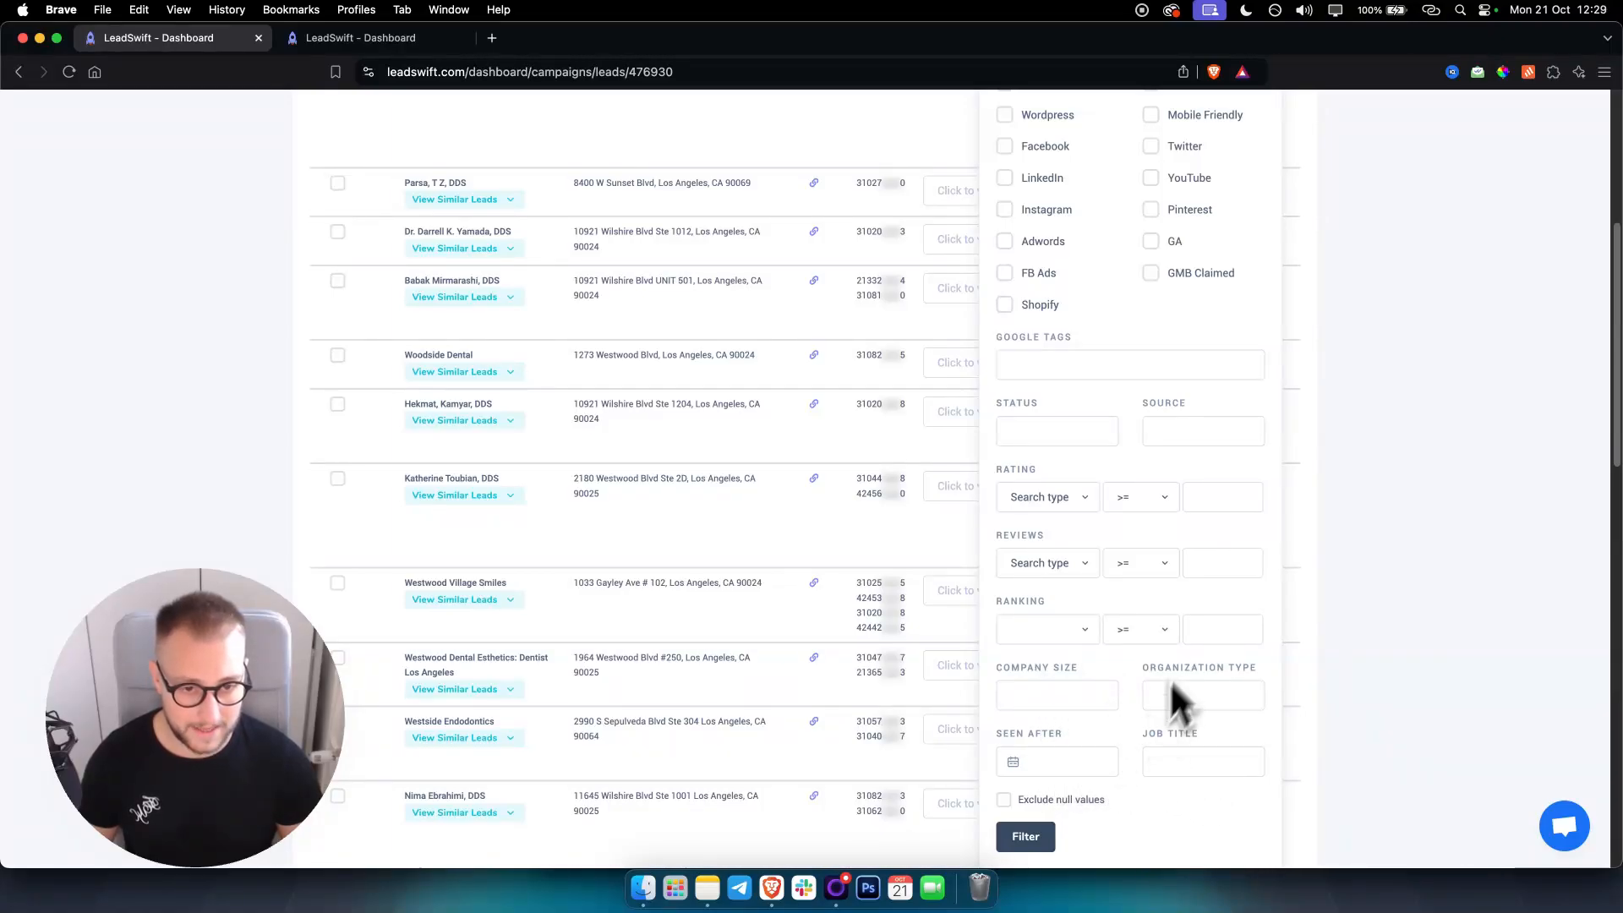
{"action": "left_click", "coordinate": [1198, 569]}
{"action": "type", "text": "4.0"}
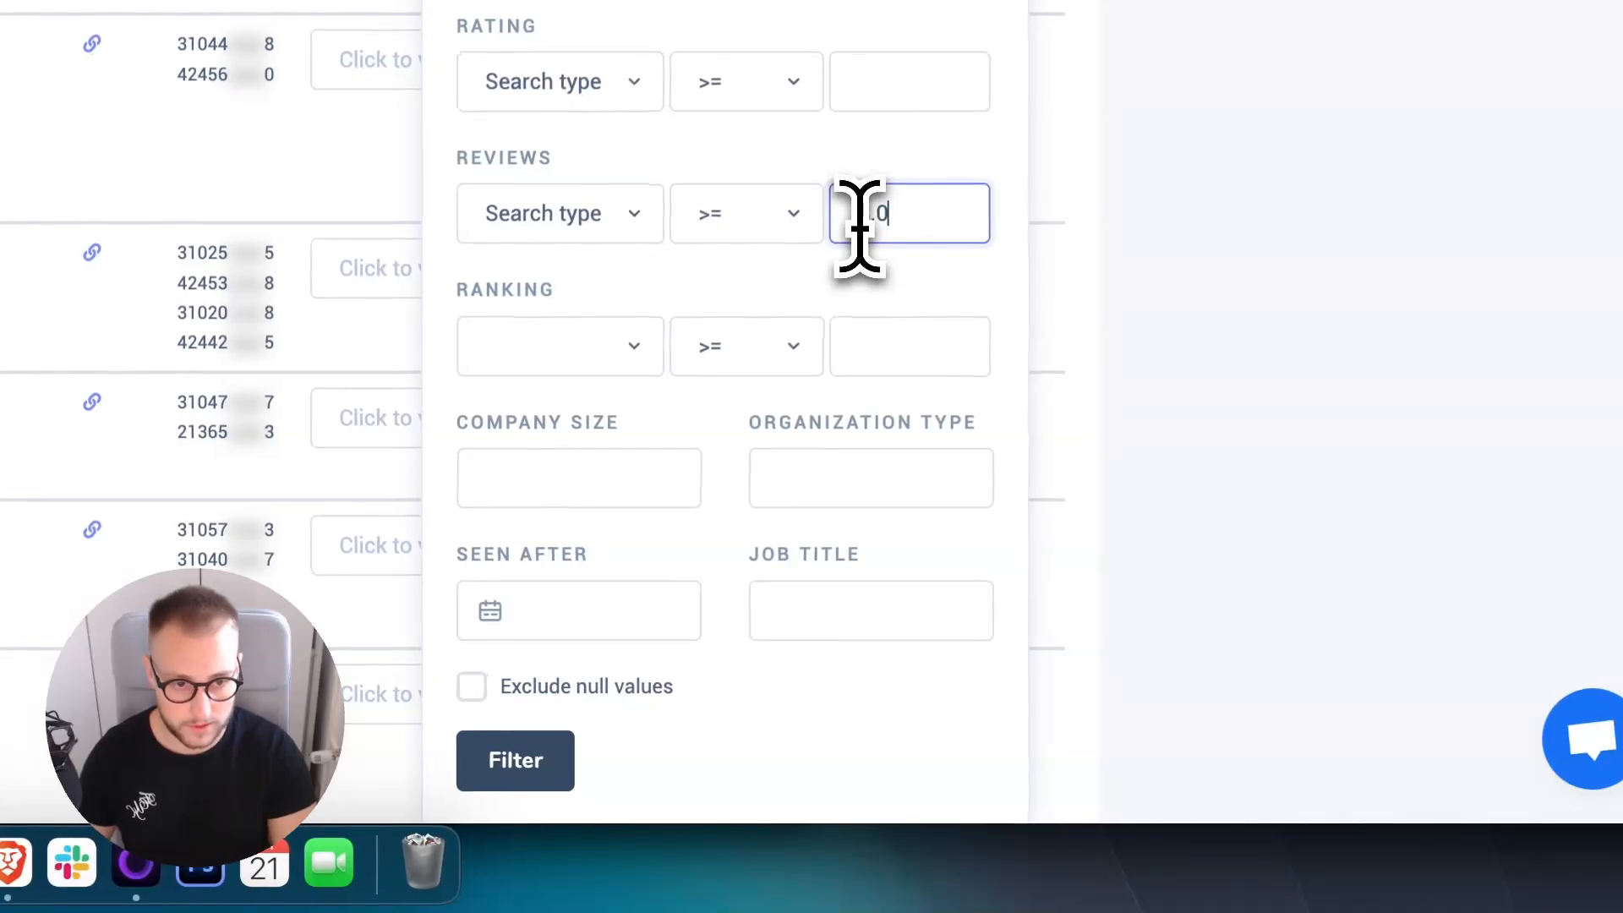
{"action": "left_click", "coordinate": [517, 760]}
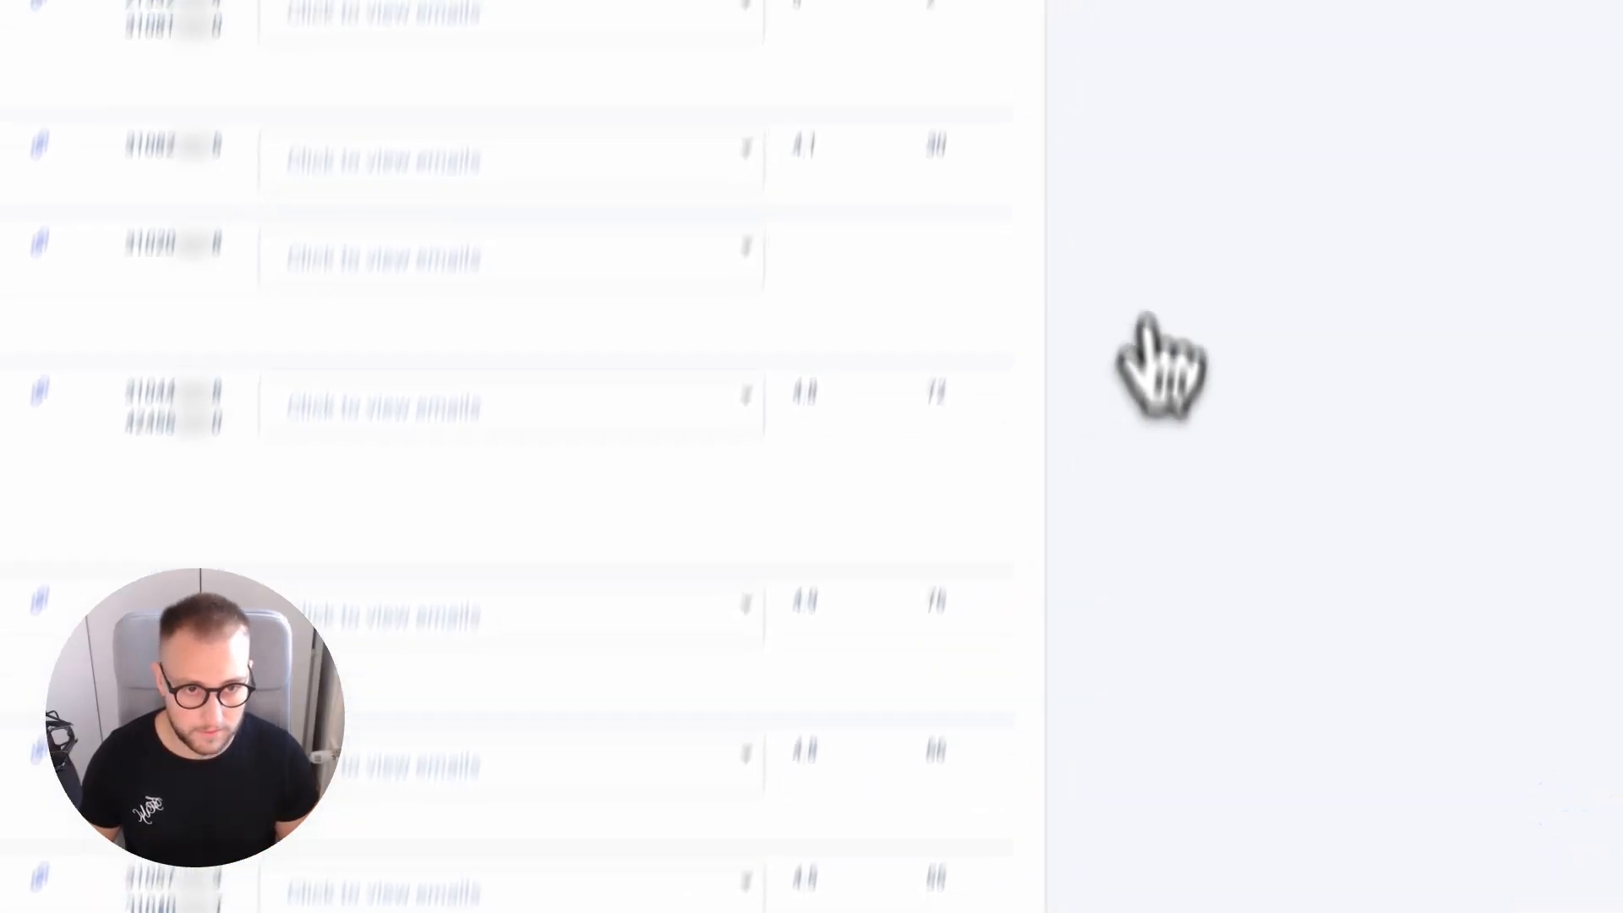
- Check the export options for the dentist leads and close them without exporting
{"action": "scroll", "coordinate": [1040, 541], "scroll_direction": "up", "scroll_amount": 10}
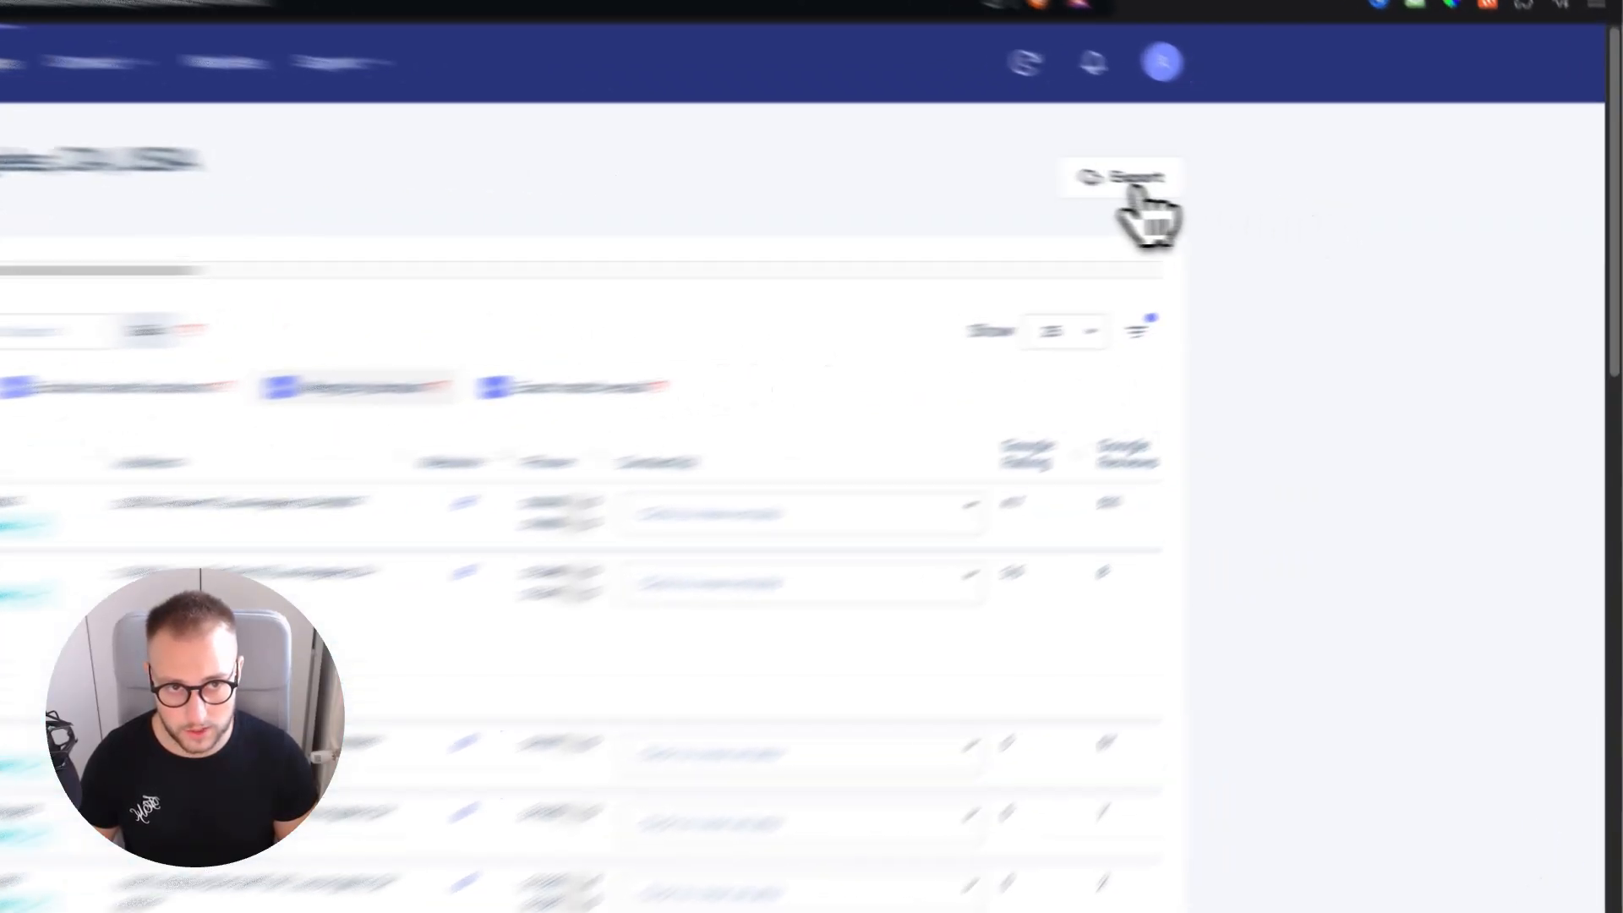
{"action": "left_click", "coordinate": [1274, 196]}
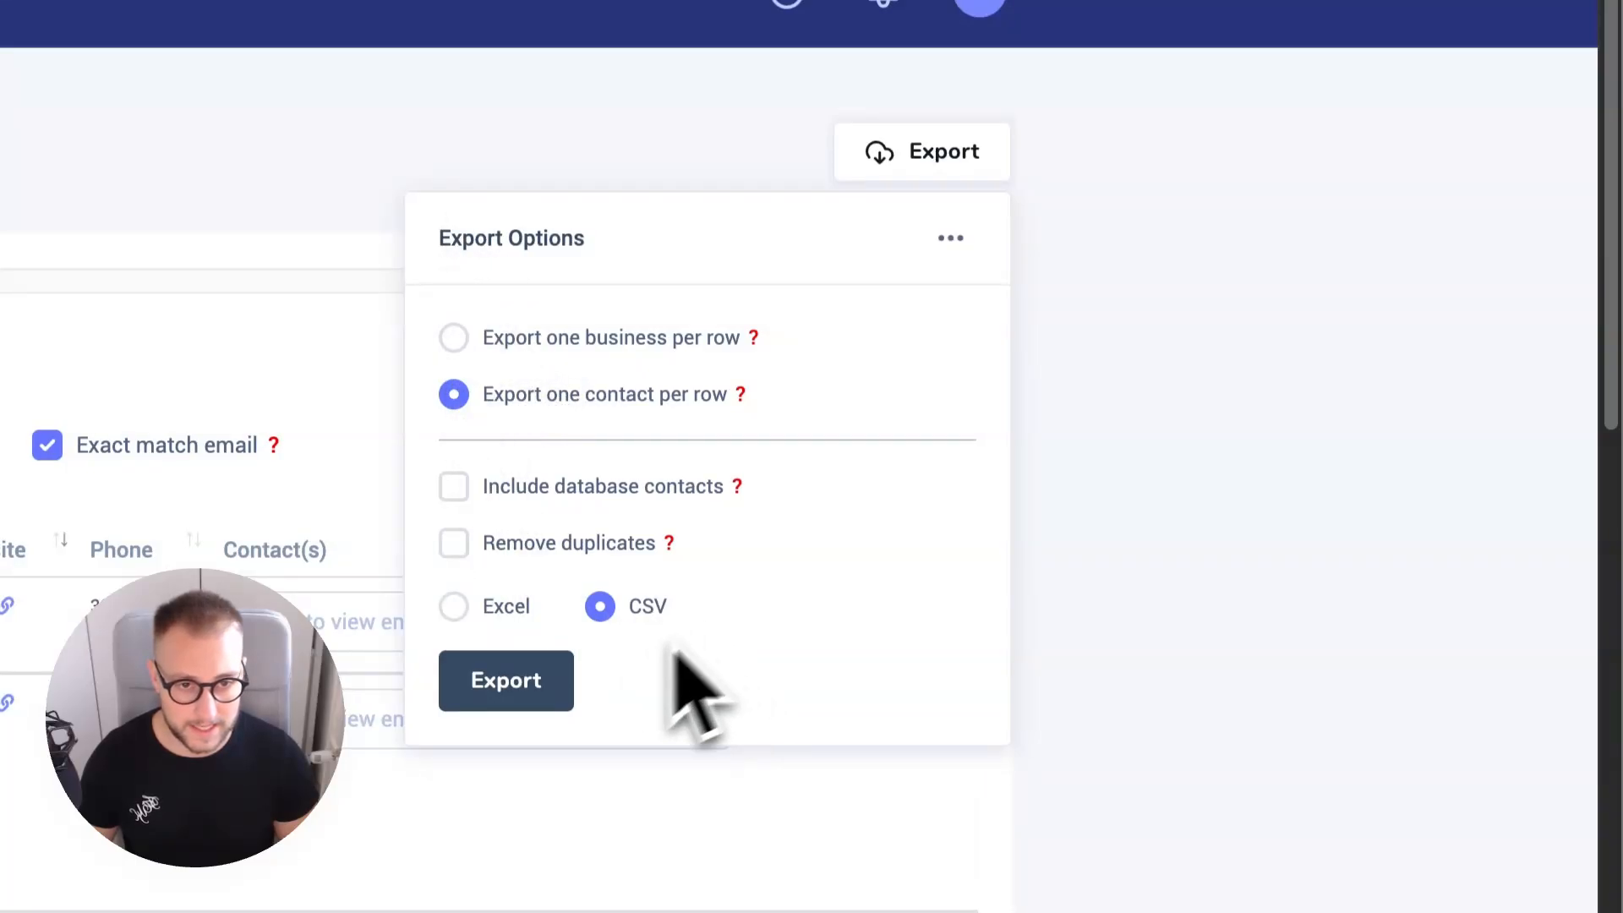
{"action": "left_click", "coordinate": [1196, 480]}
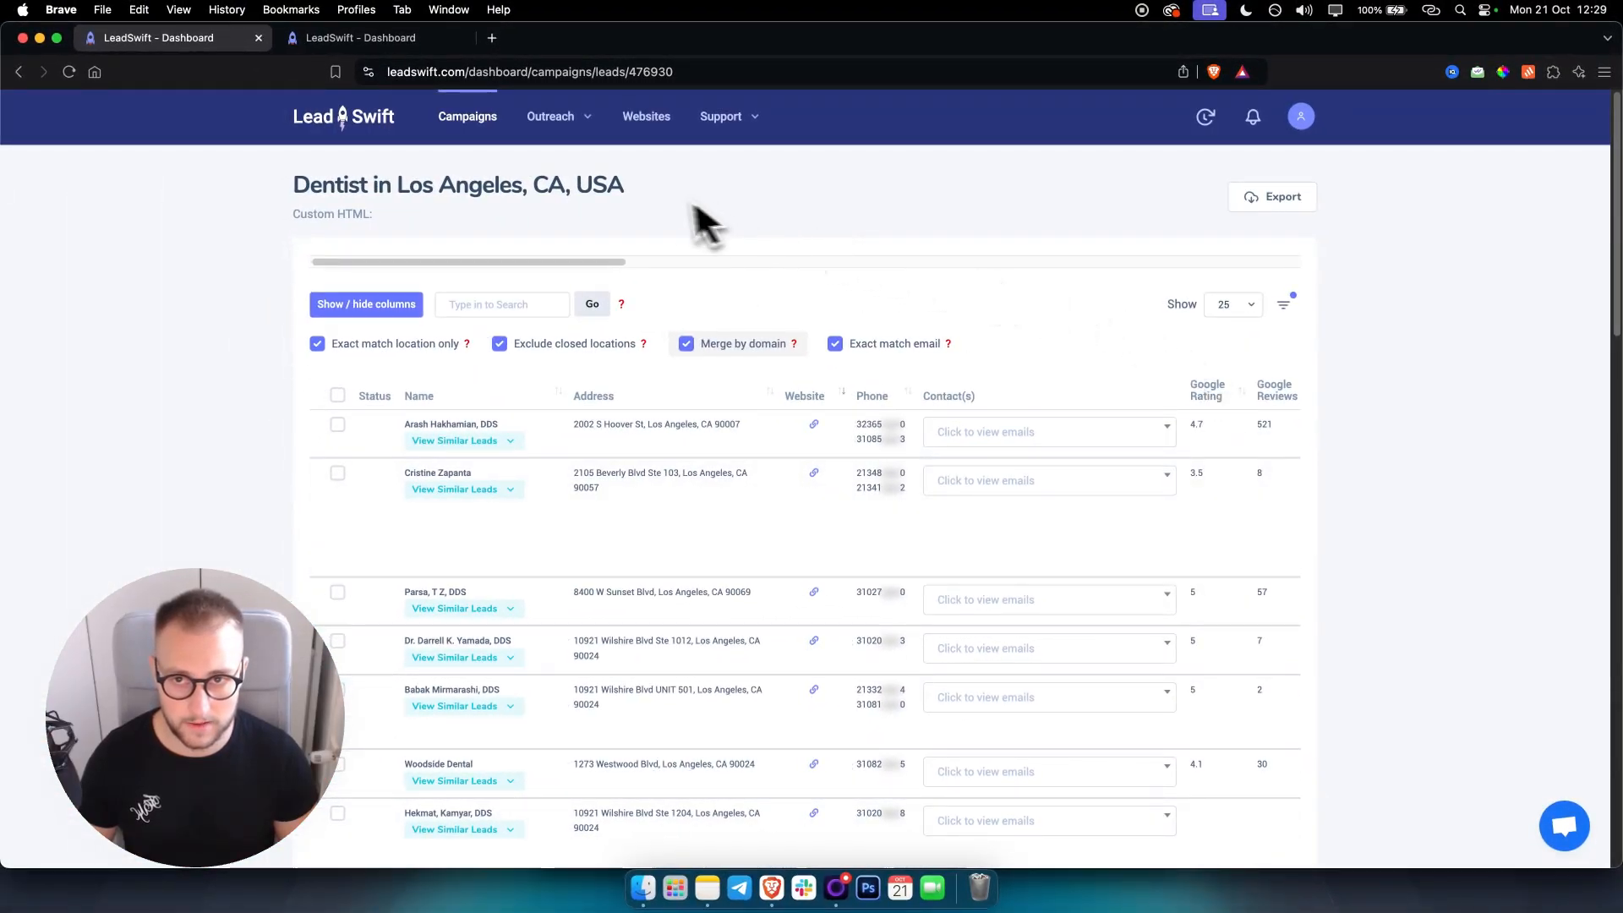
- Create a new outreach email template titled "Quick Question"
{"action": "mouse_move", "coordinate": [557, 142]}
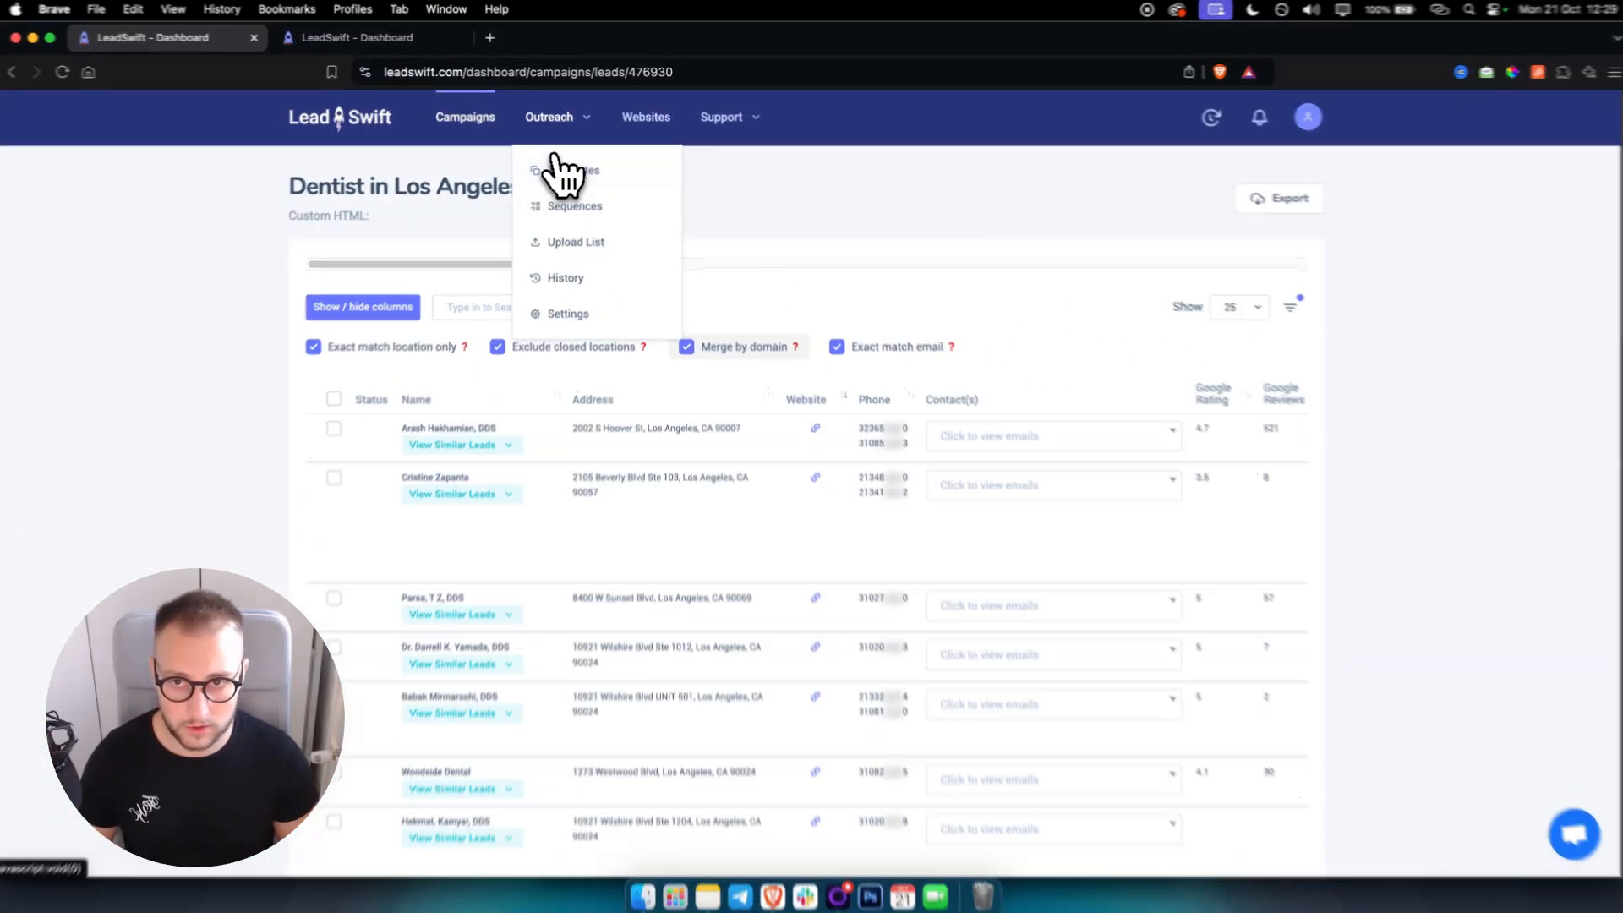
{"action": "left_click", "coordinate": [563, 165]}
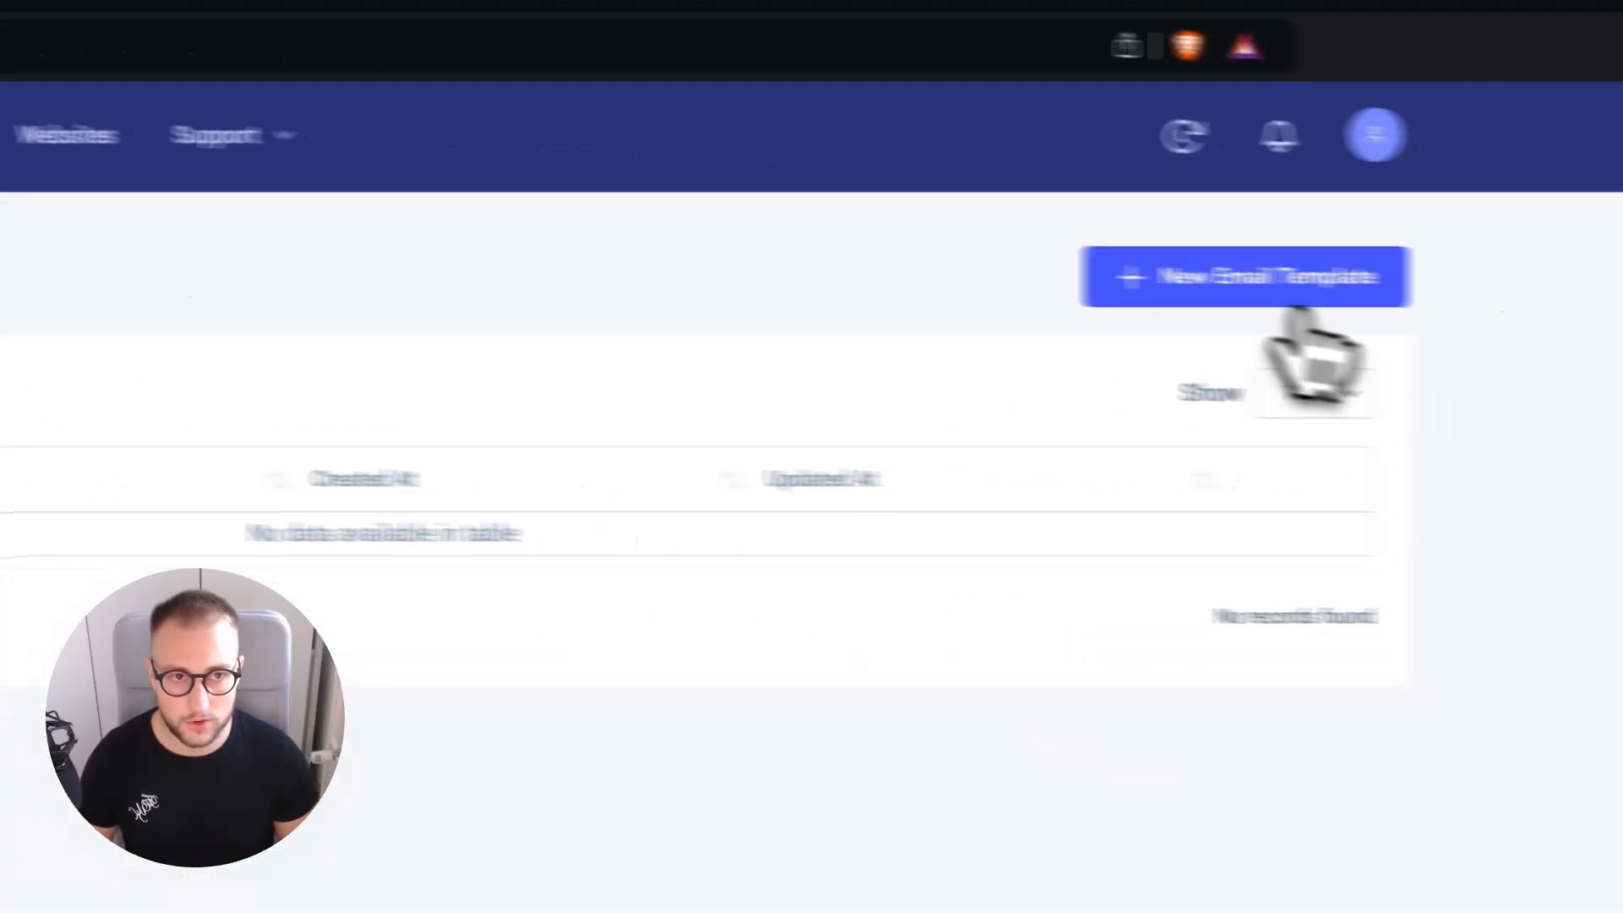
{"action": "left_click", "coordinate": [1085, 279]}
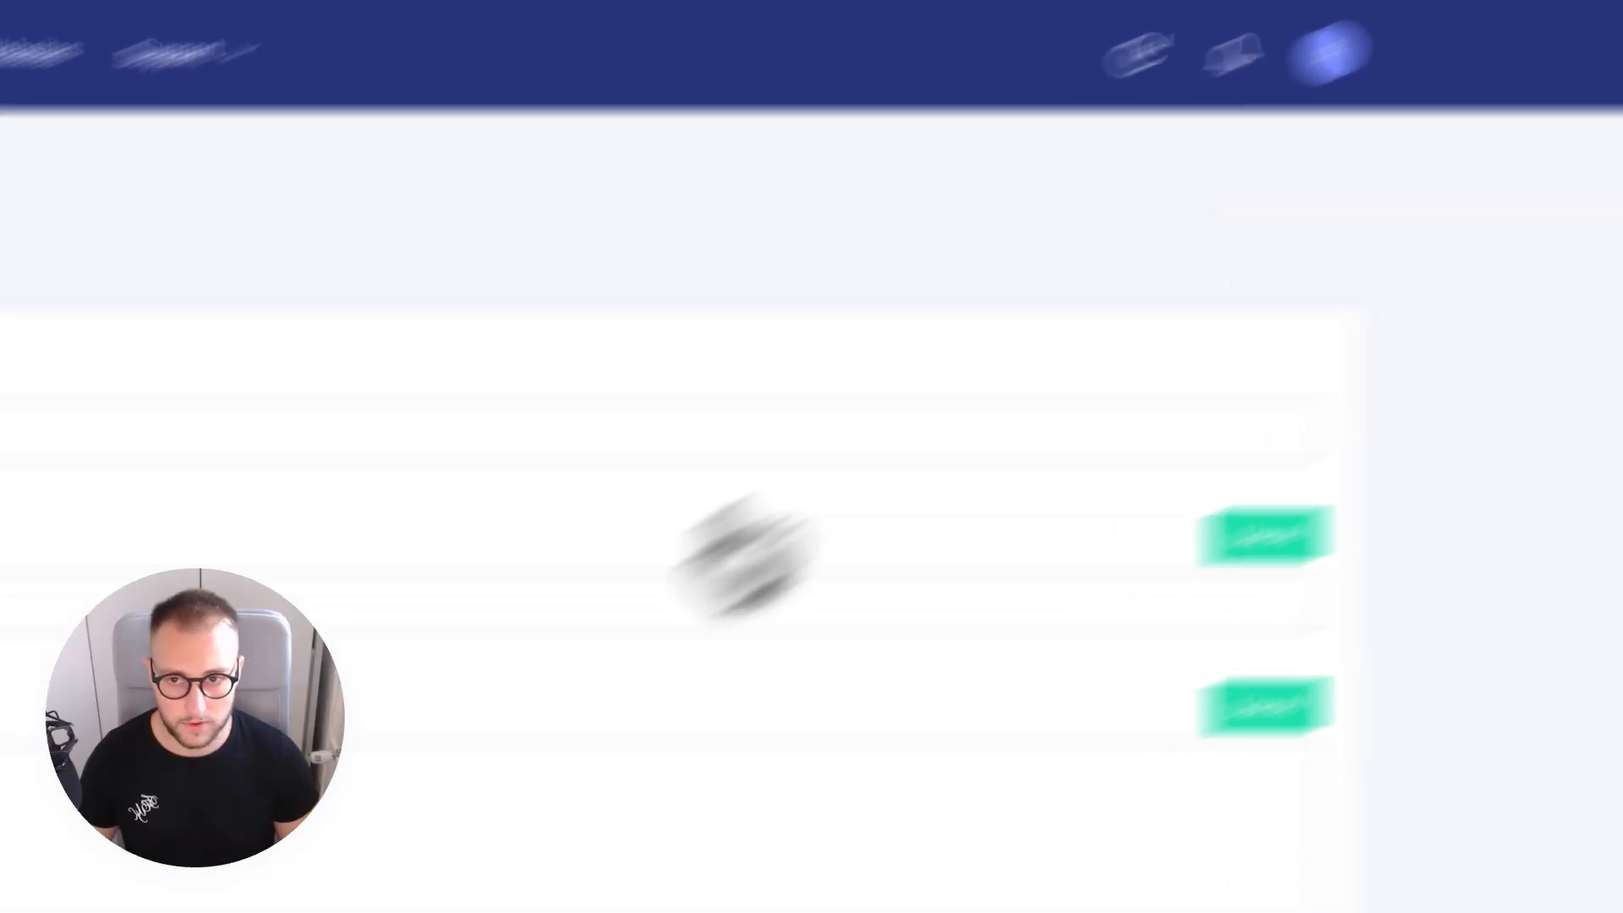
{"action": "left_click", "coordinate": [681, 362]}
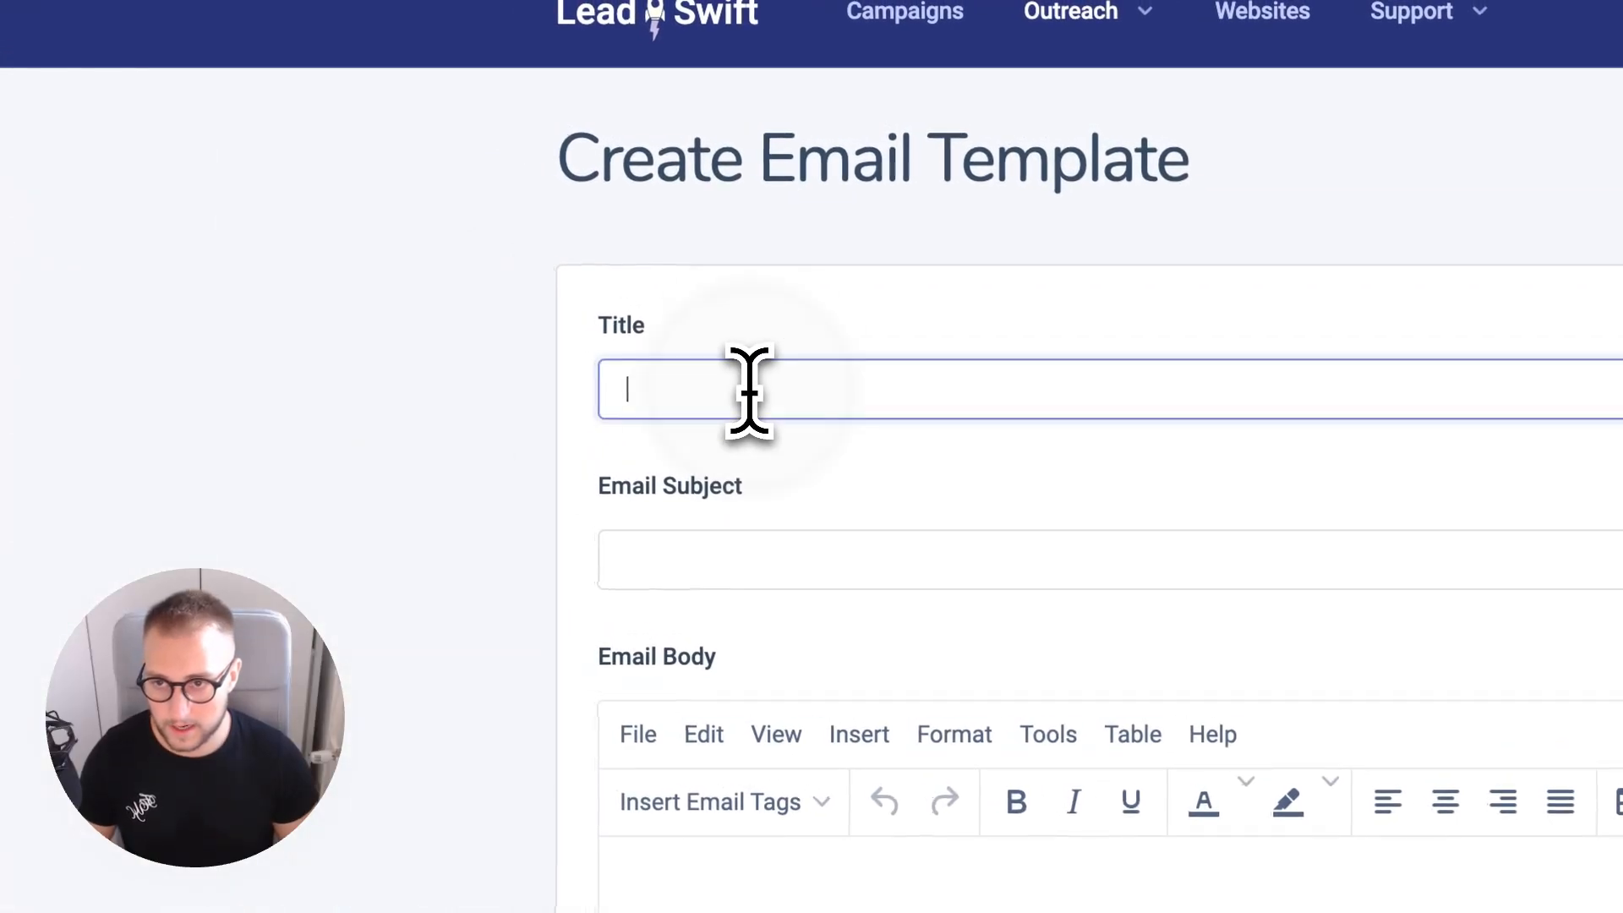
{"action": "type", "text": "Quick Qu"}
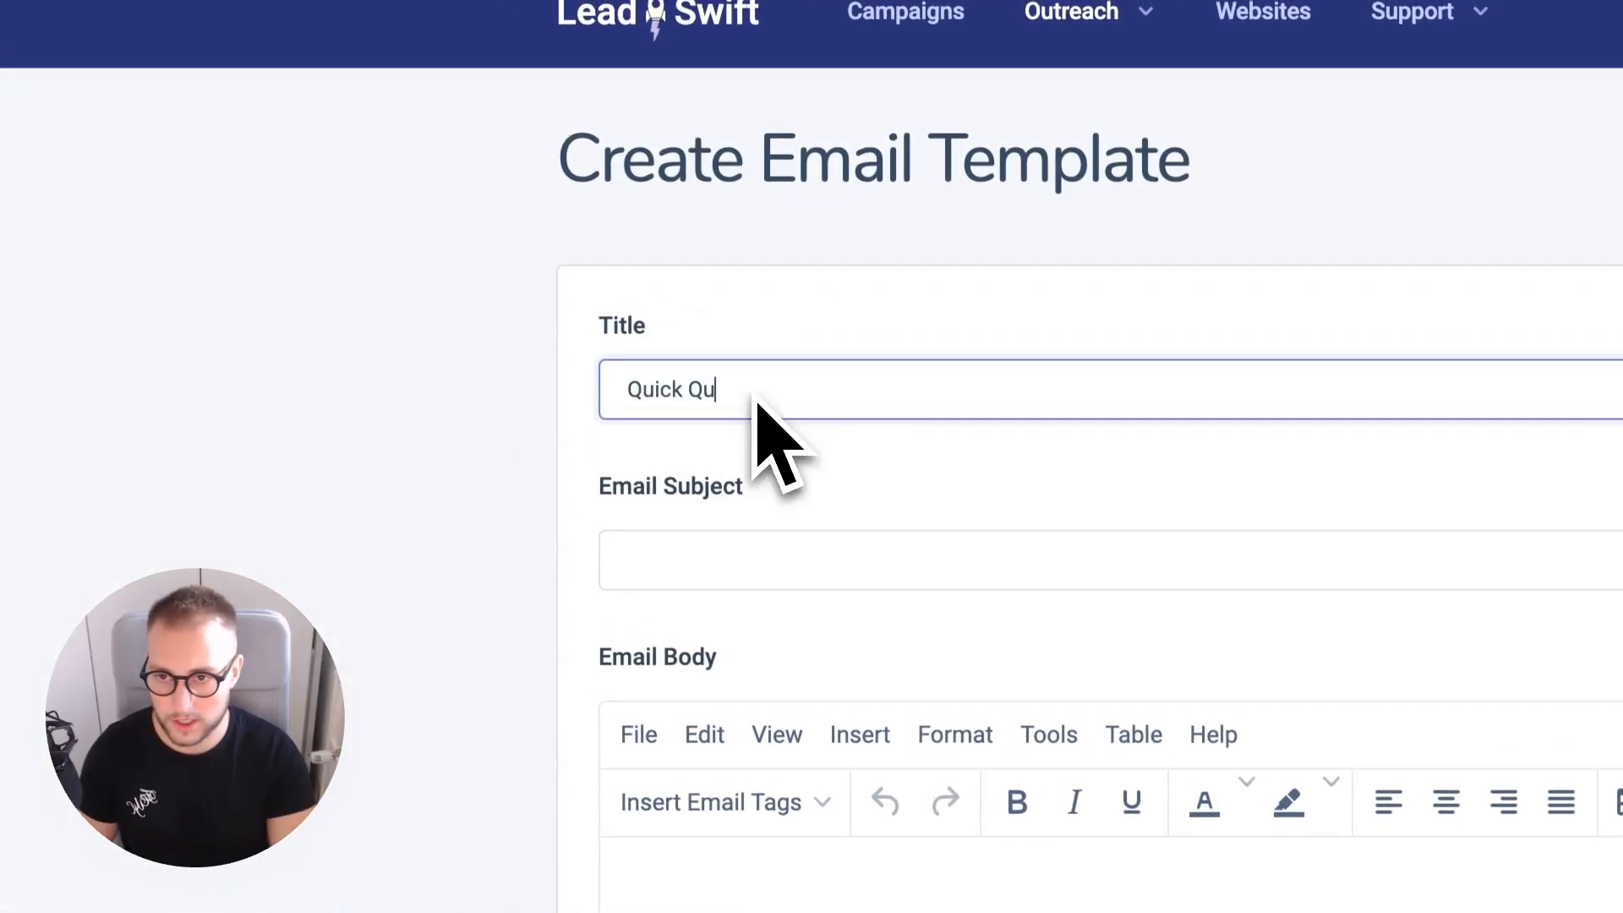
{"action": "type", "text": "estion for"}
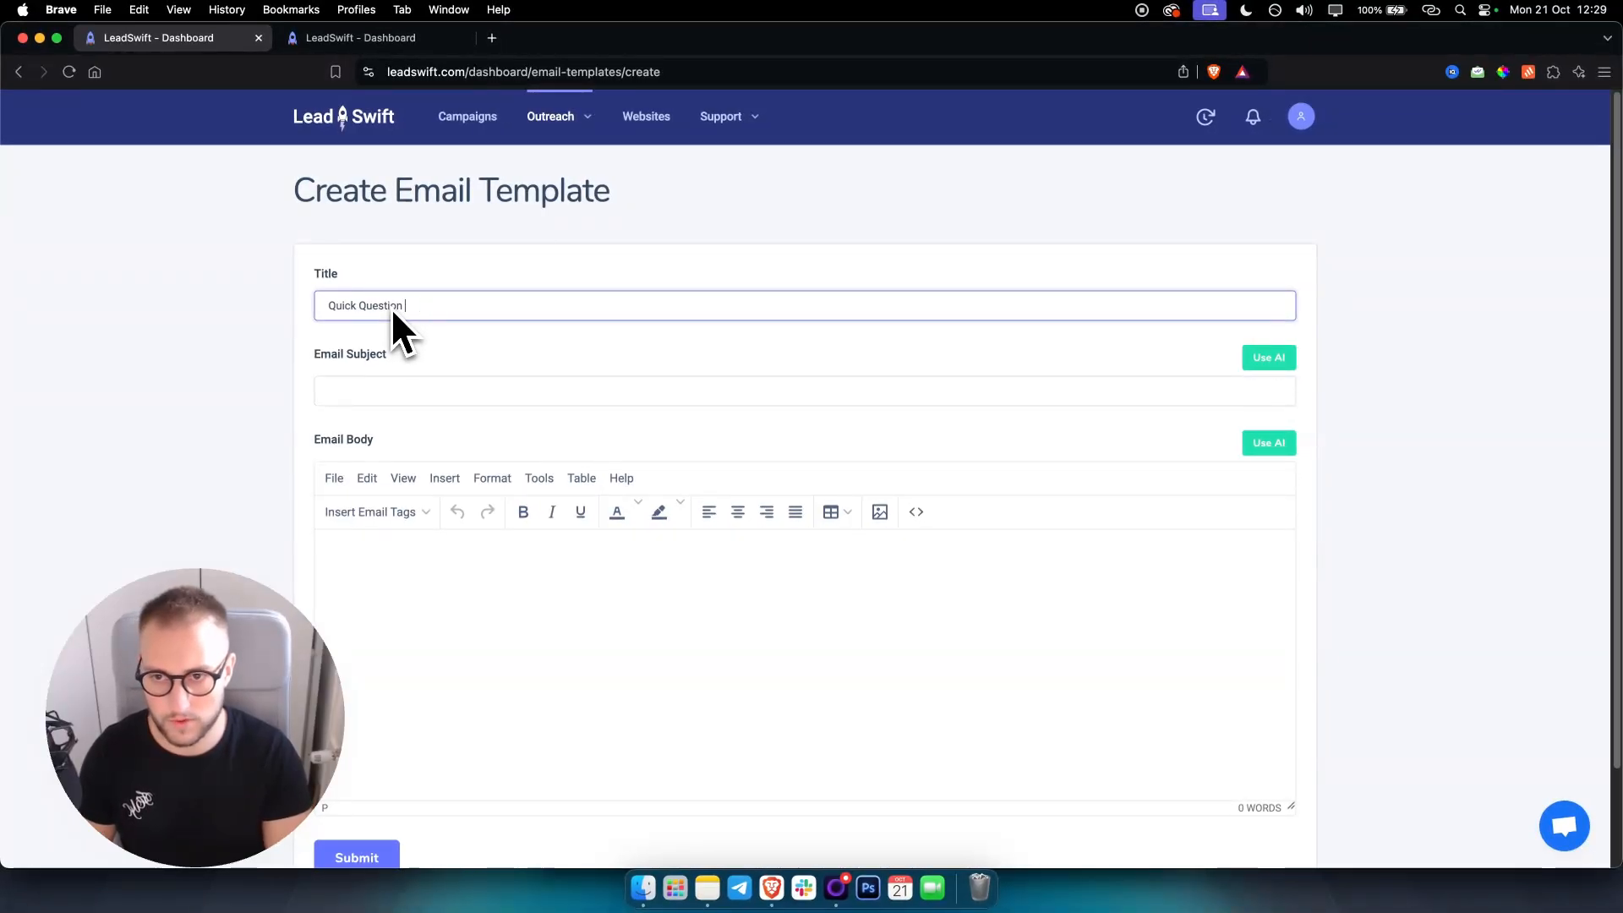
- Copy the template title "Quick Question" into the email subject
{"action": "left_click", "coordinate": [431, 393]}
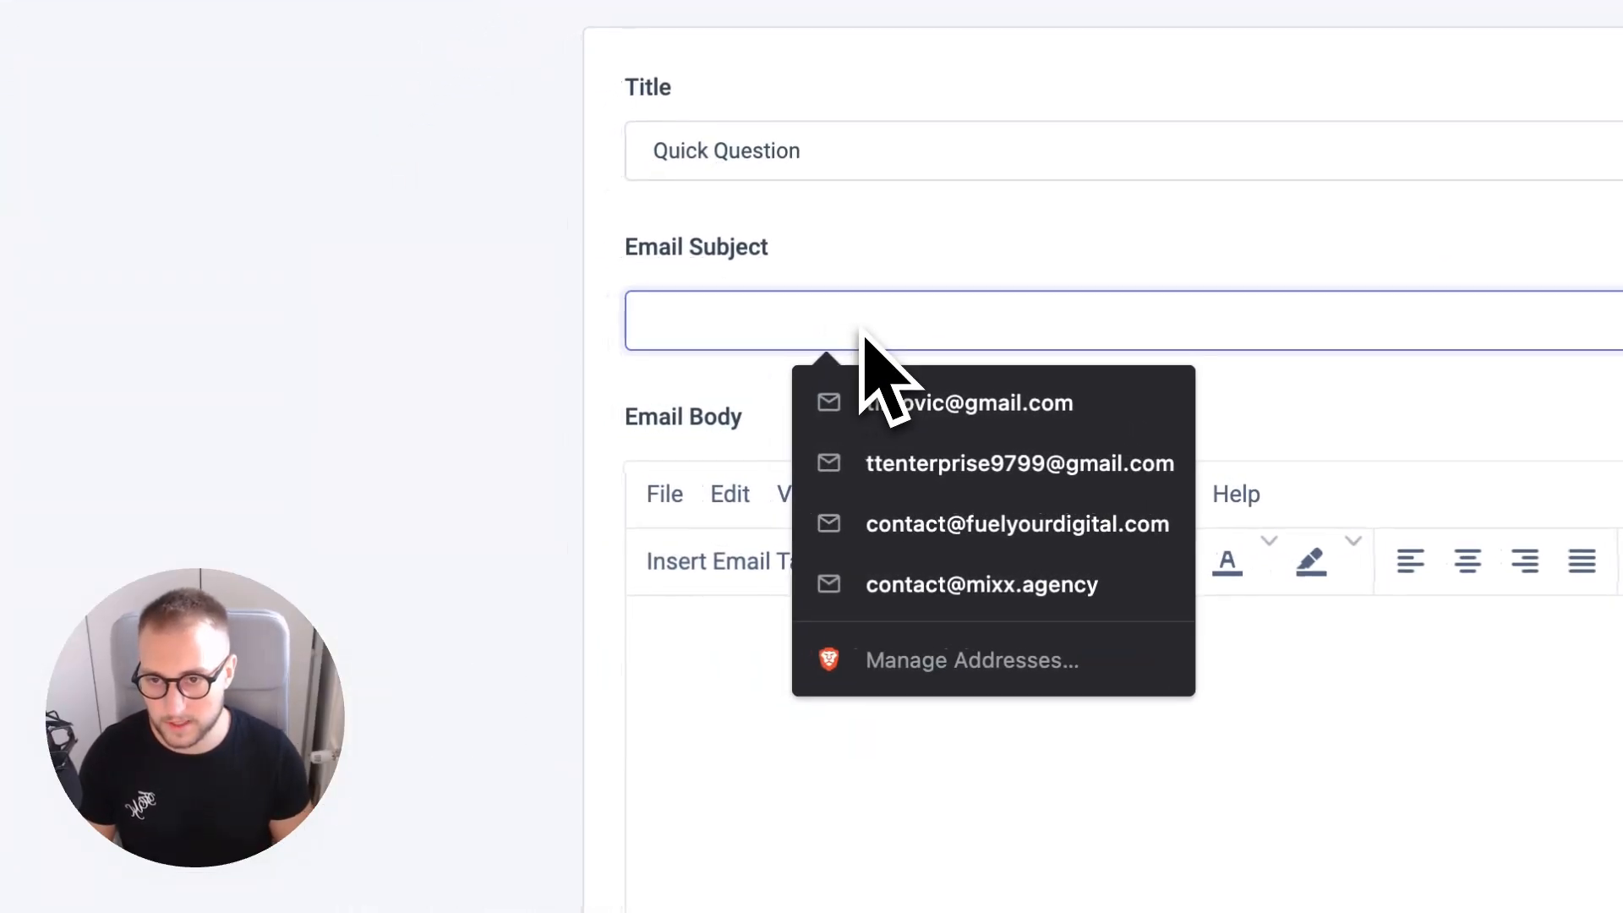
{"action": "left_click", "coordinate": [536, 363]}
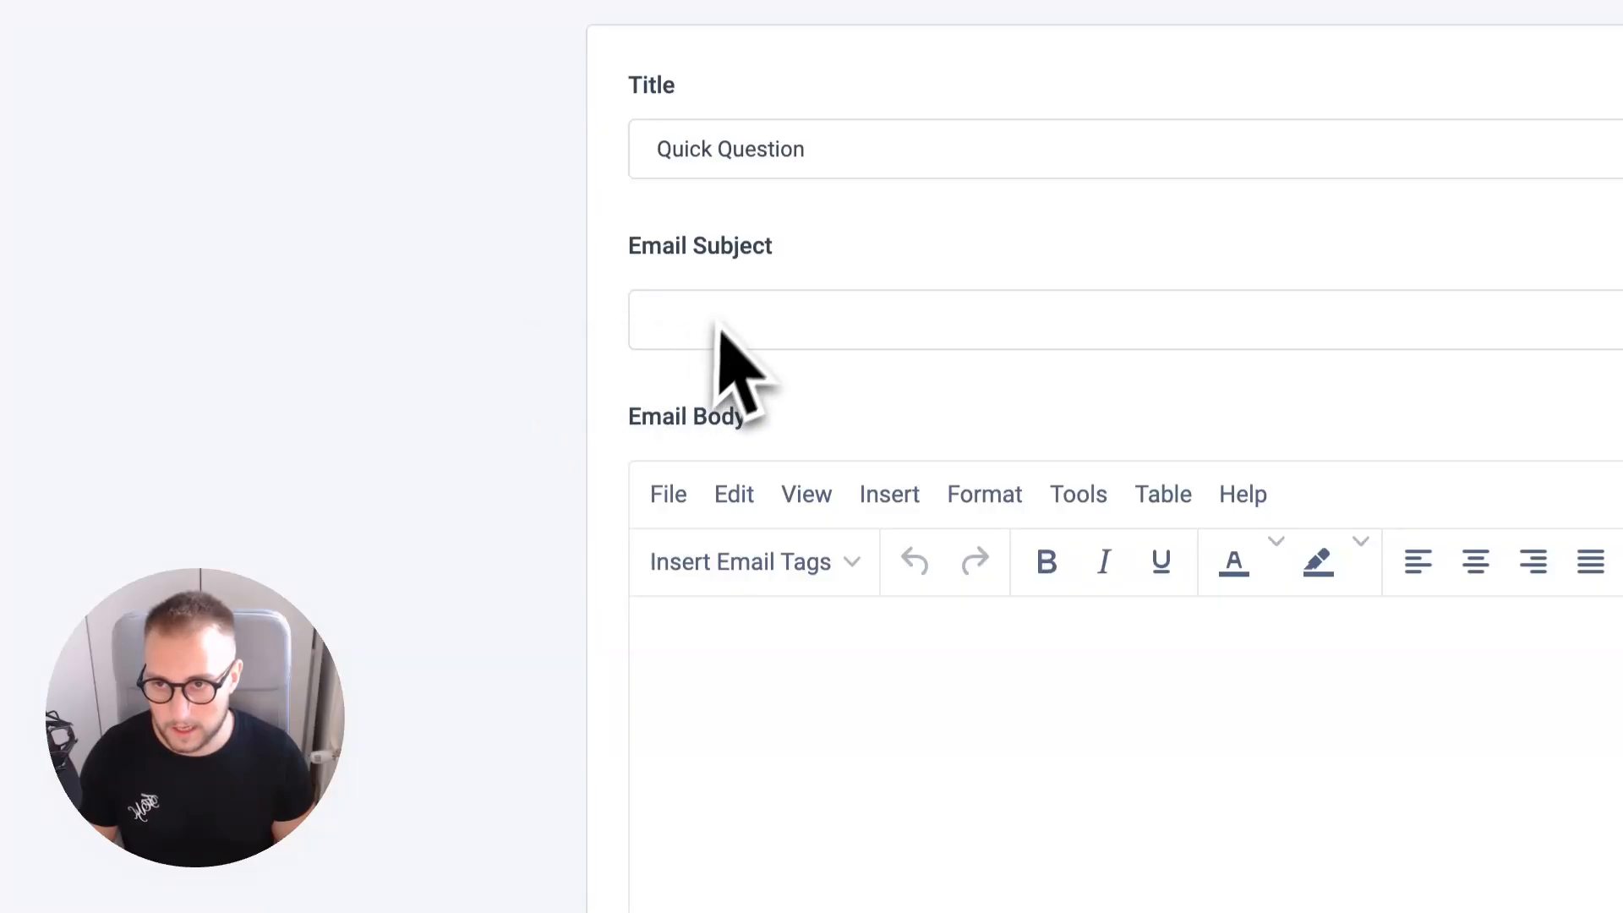
{"action": "left_click_drag", "start_coordinate": [807, 149], "coordinate": [591, 189]}
{"action": "key", "text": "ctrl+c"}
{"action": "left_click", "coordinate": [803, 327]}
{"action": "key", "text": "ctrl+v"}
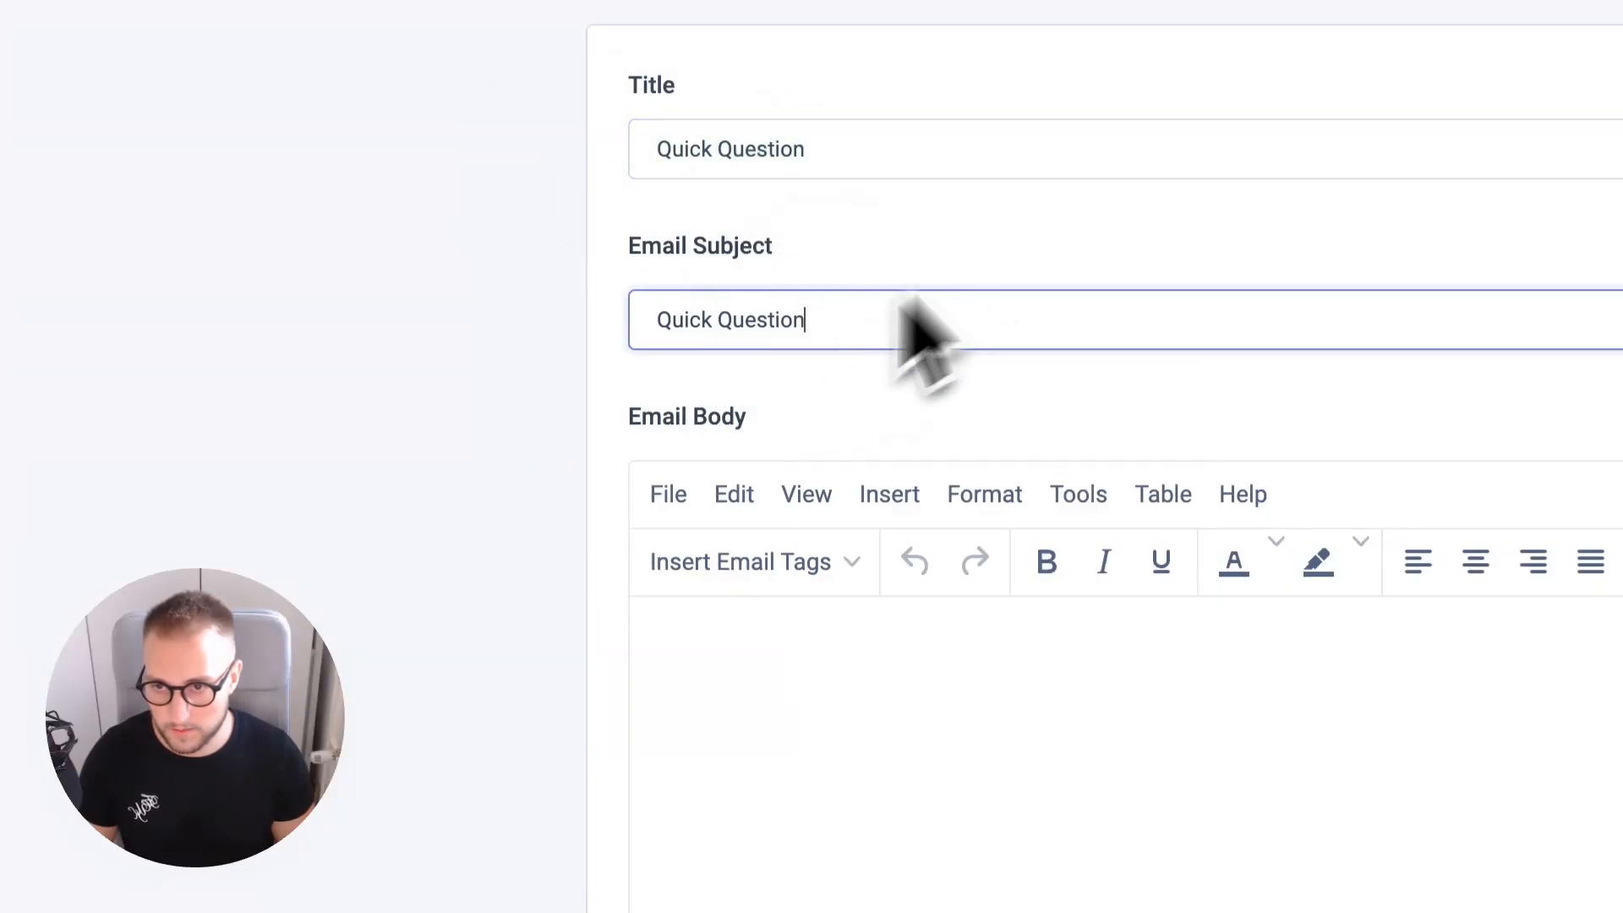
- Start the email body with the greeting "Hey {First Name}," using the First Name email tag
{"action": "left_click", "coordinate": [870, 757]}
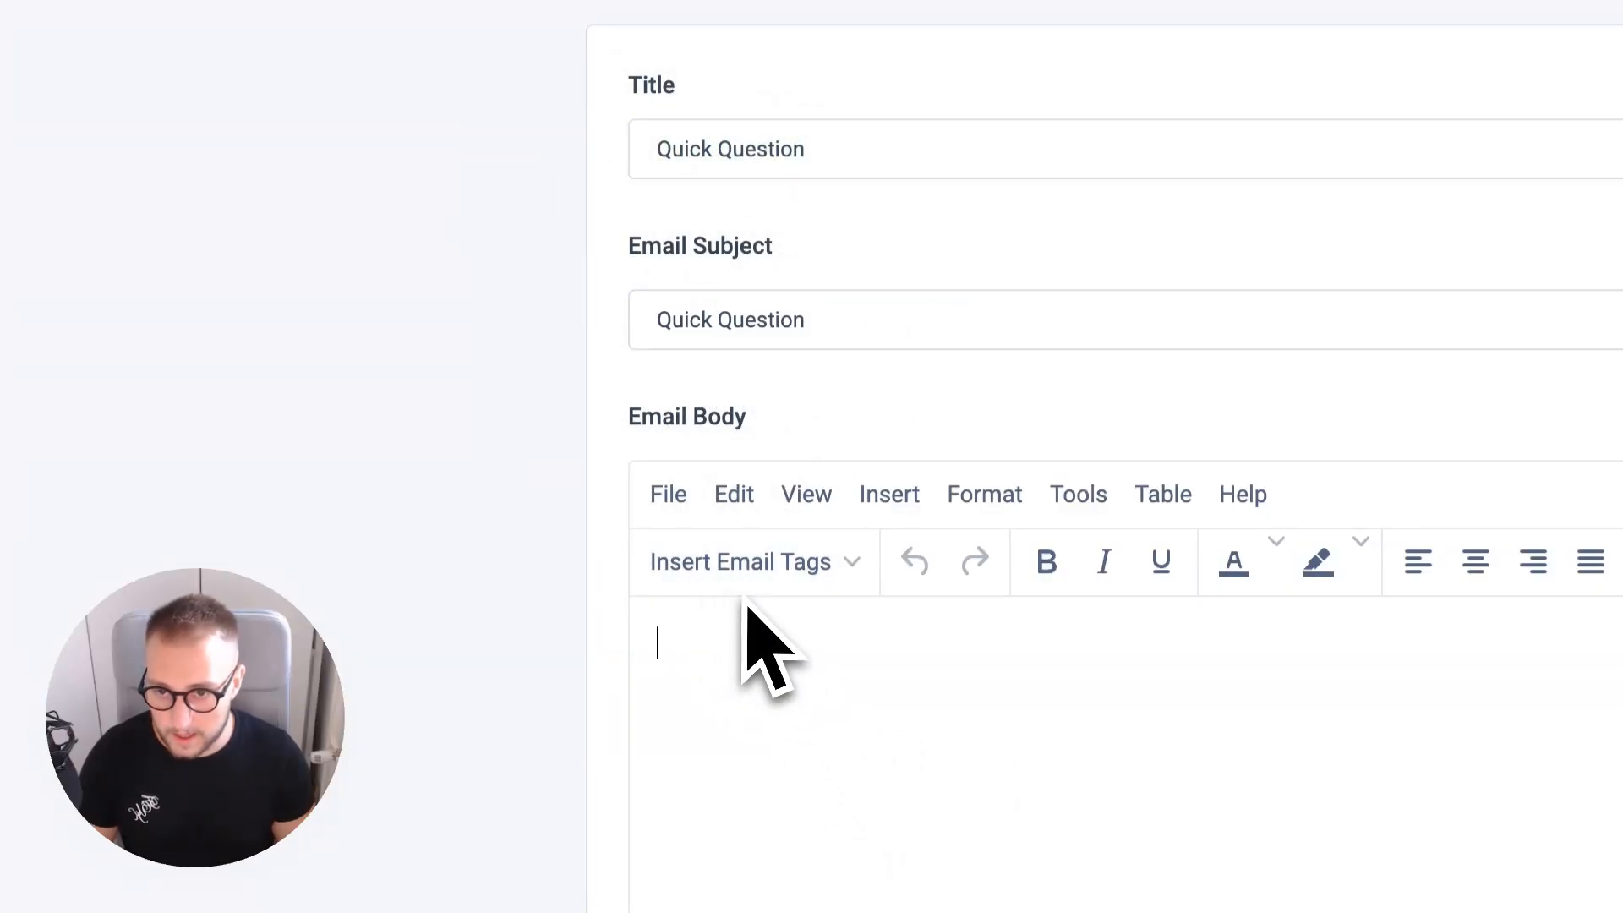
{"action": "type", "text": "hey"}
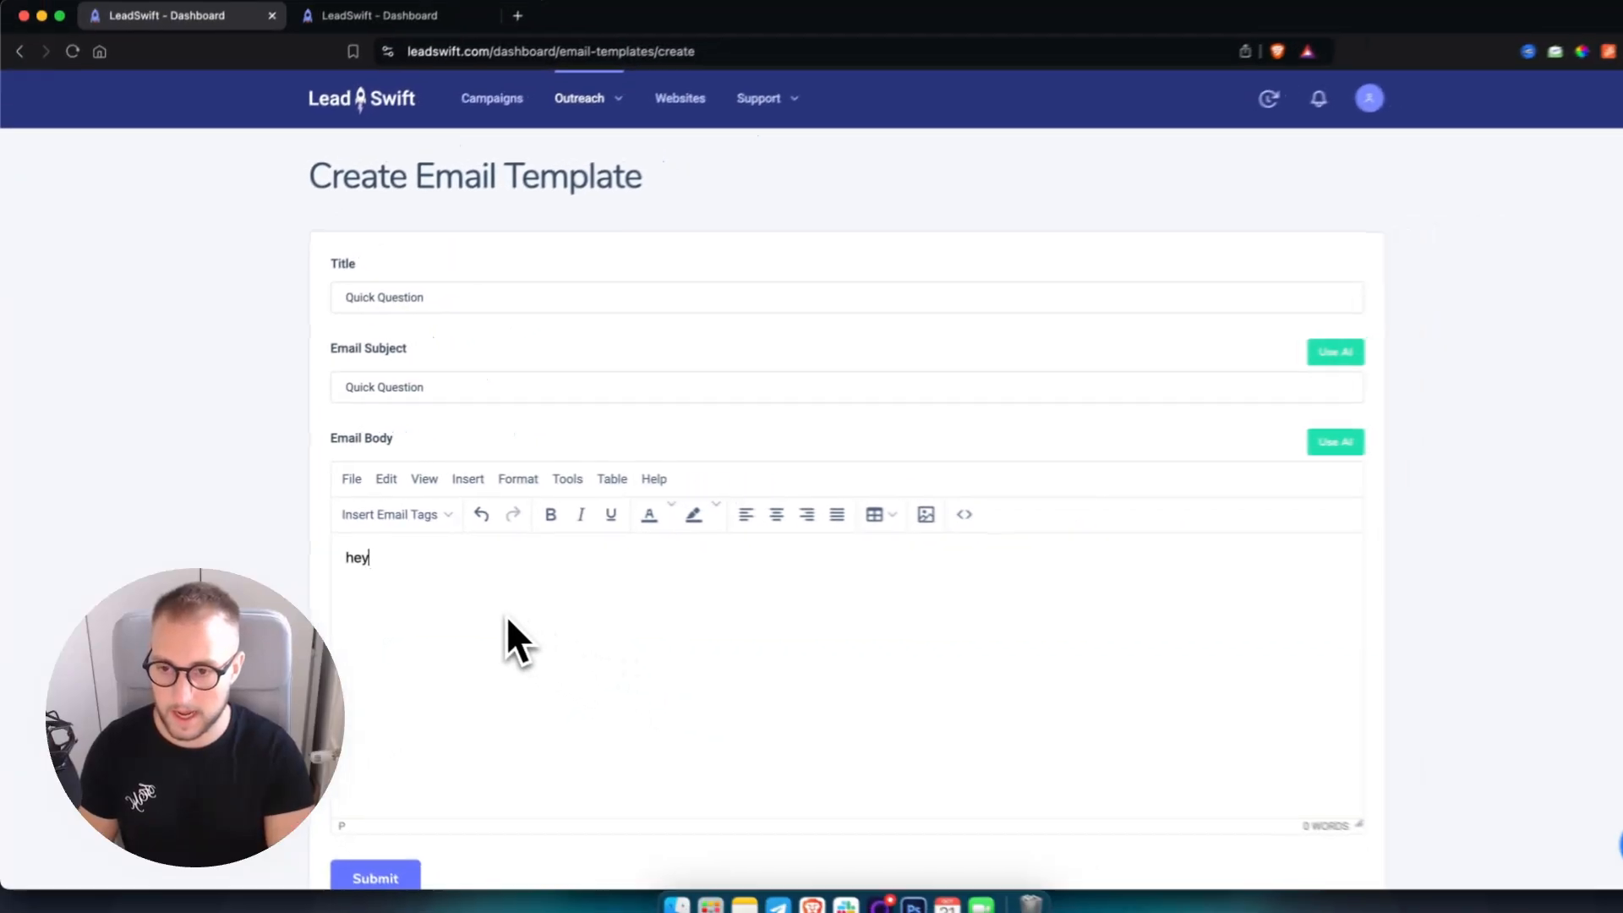
{"action": "key", "text": "BackSpace"}
{"action": "key", "text": "BackSpace"}
{"action": "key", "text": "BackSpace"}
{"action": "type", "text": "Hey"}
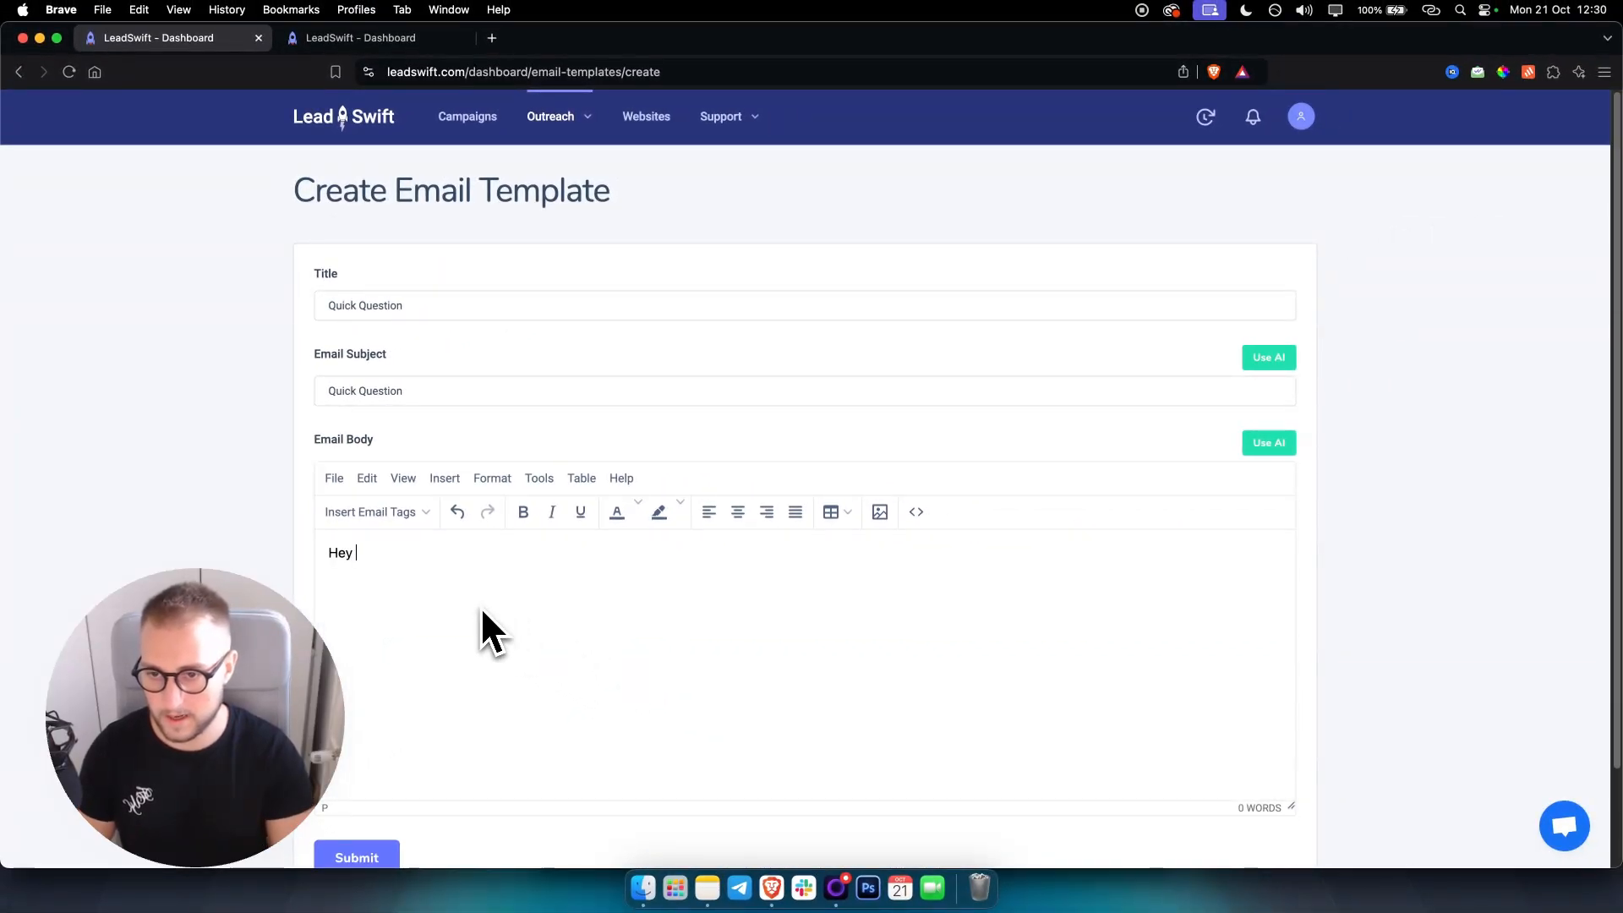
{"action": "left_click", "coordinate": [412, 513]}
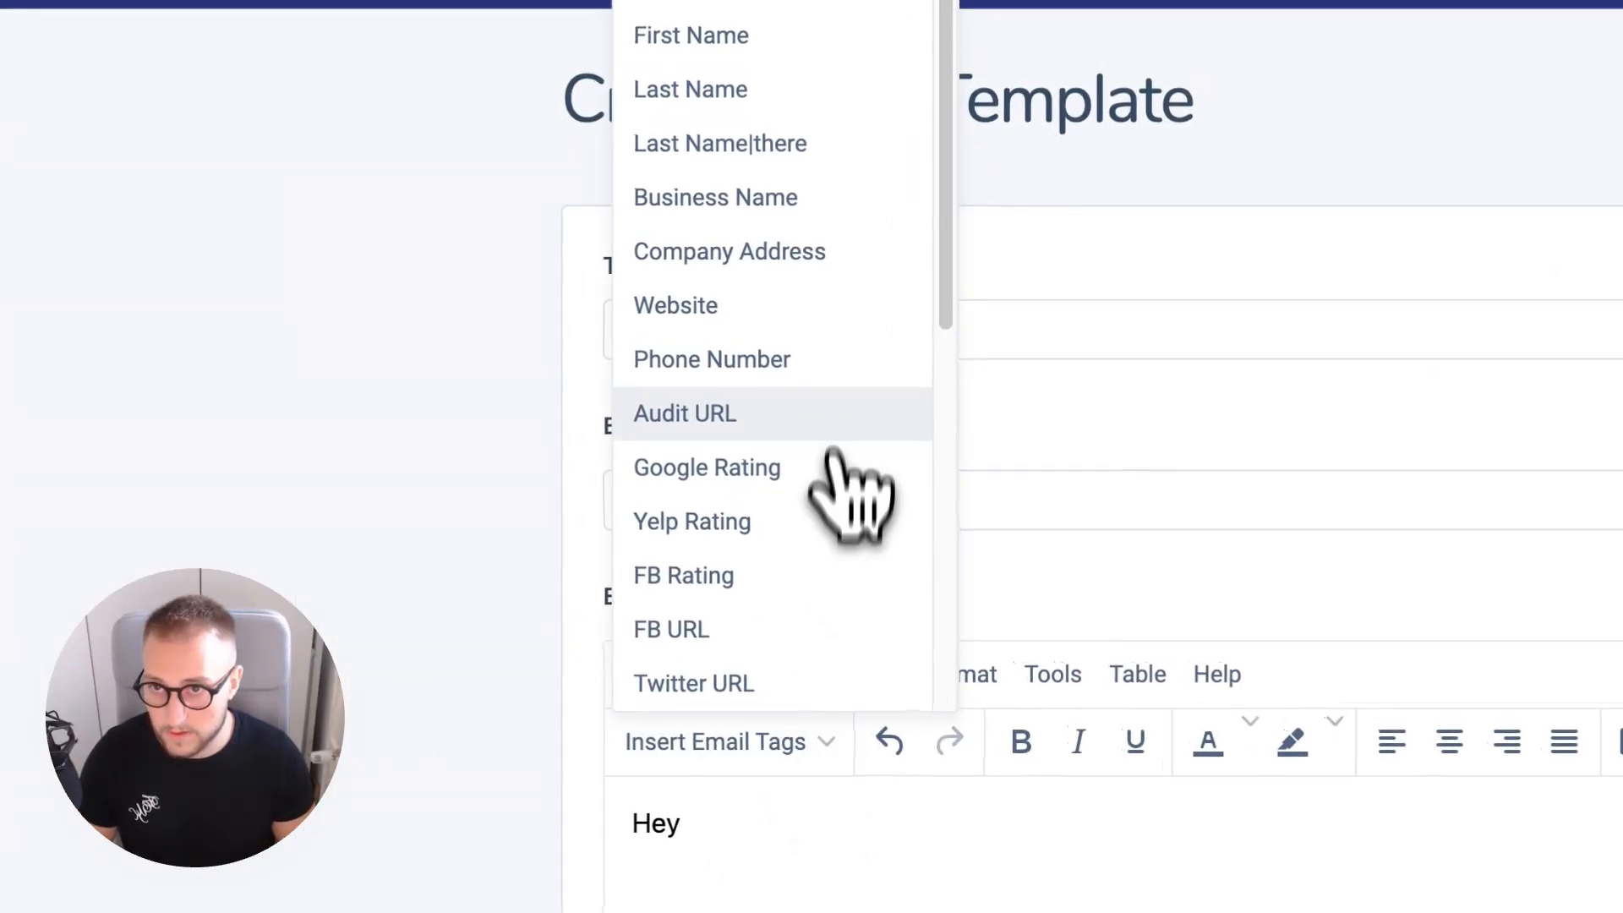
{"action": "left_click", "coordinate": [690, 34]}
{"action": "type", "text": ","}
{"action": "key", "text": "Return"}
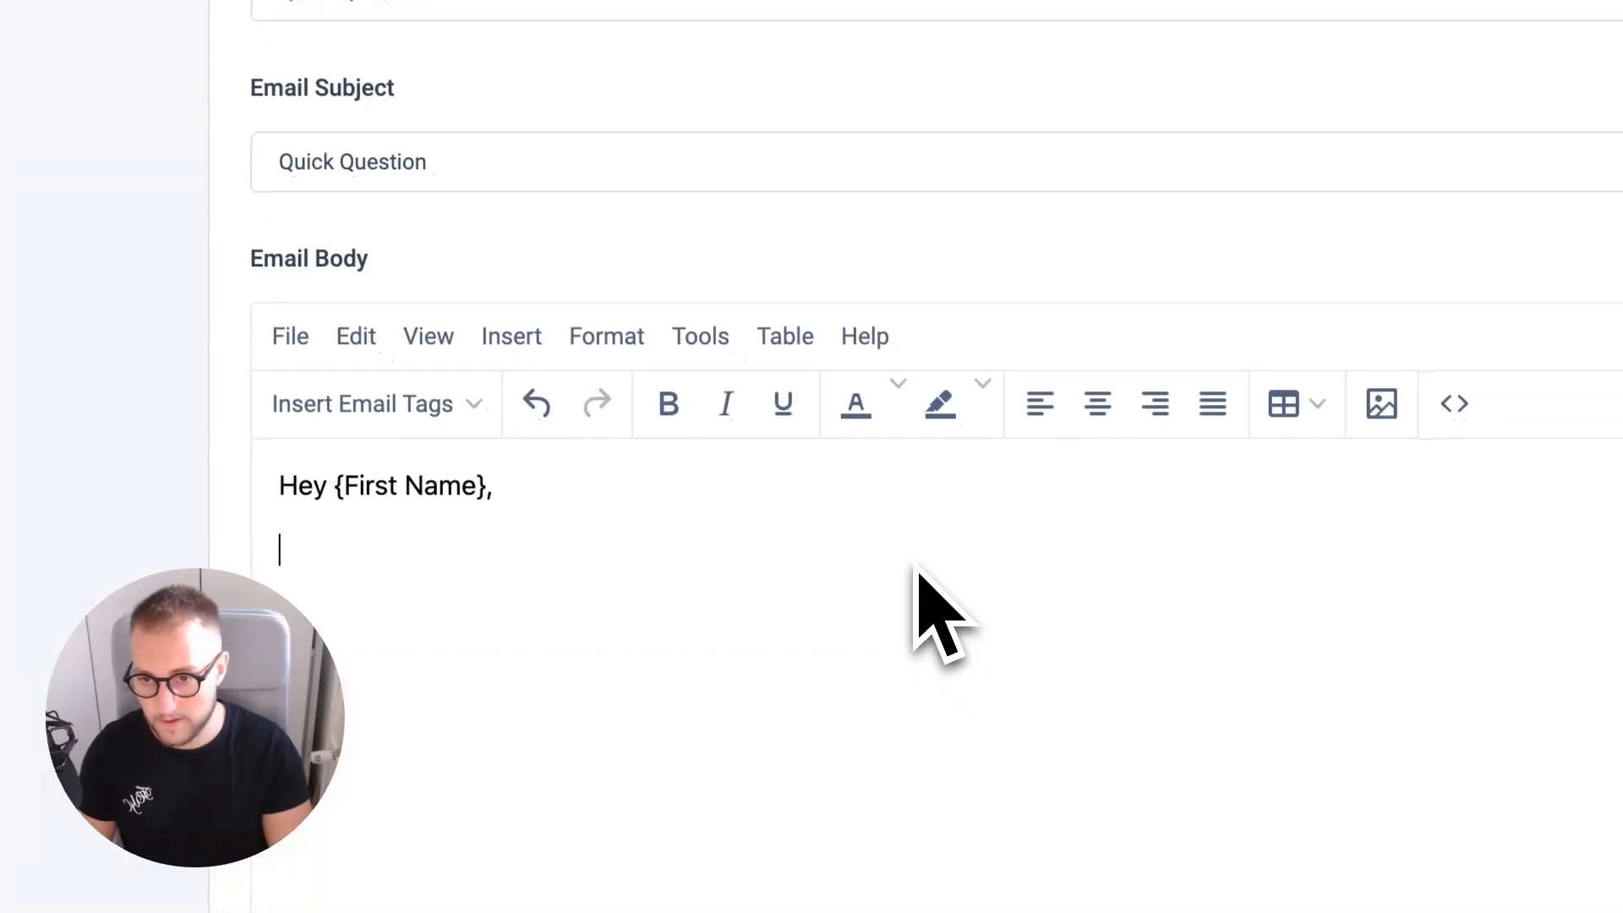
{"action": "key", "text": "Return"}
{"action": "type", "text": "Saw yo"}
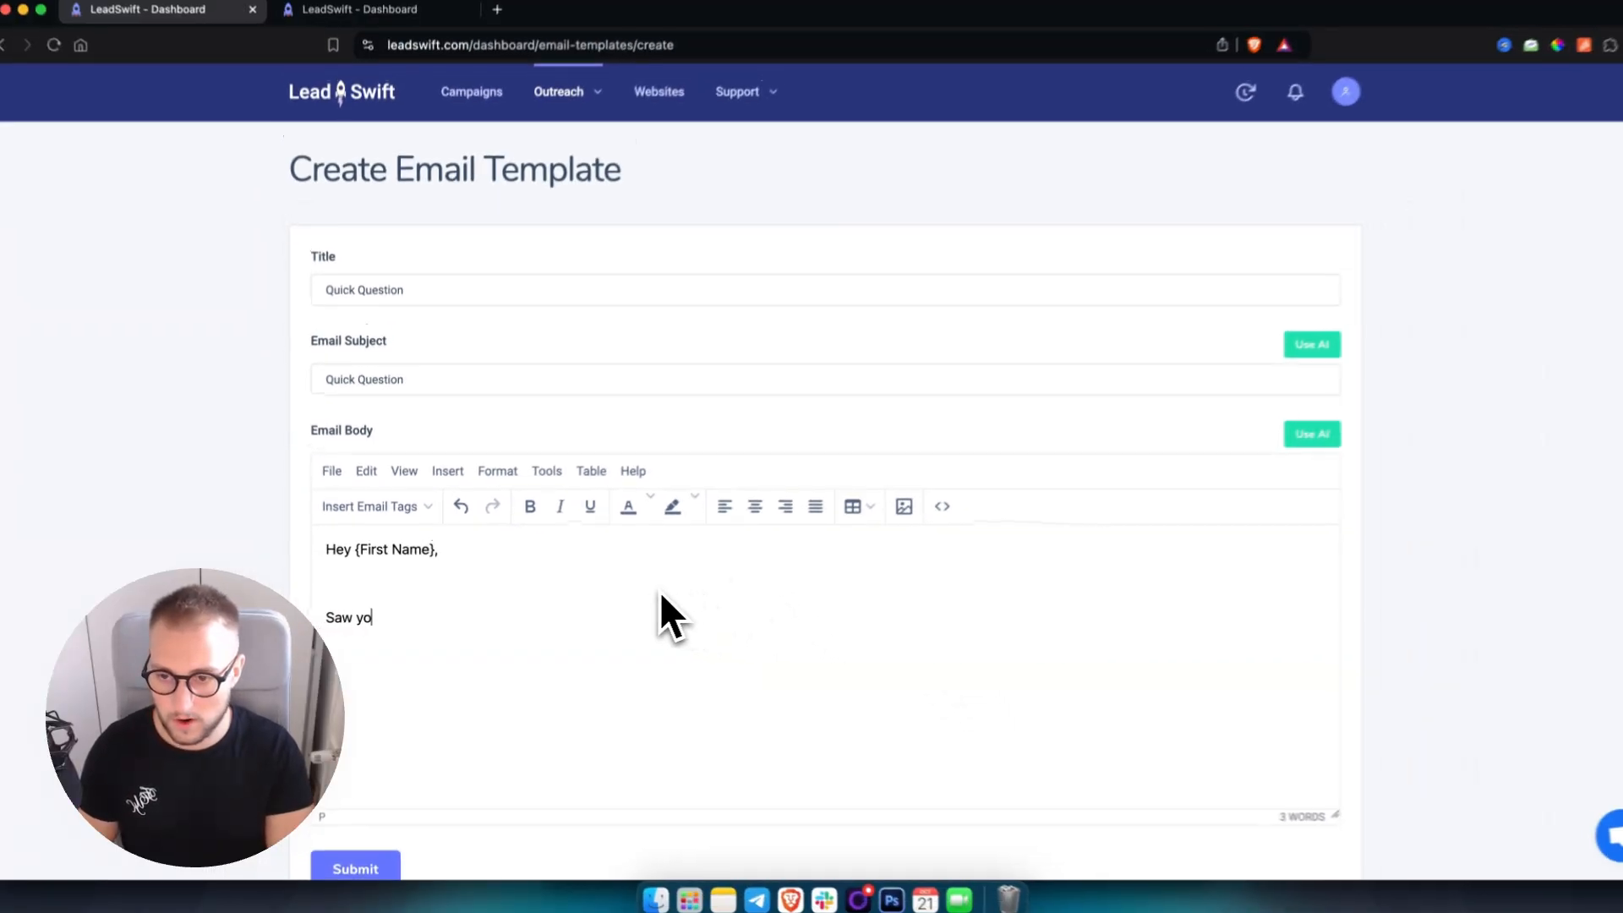
{"action": "type", "text": "ur w"}
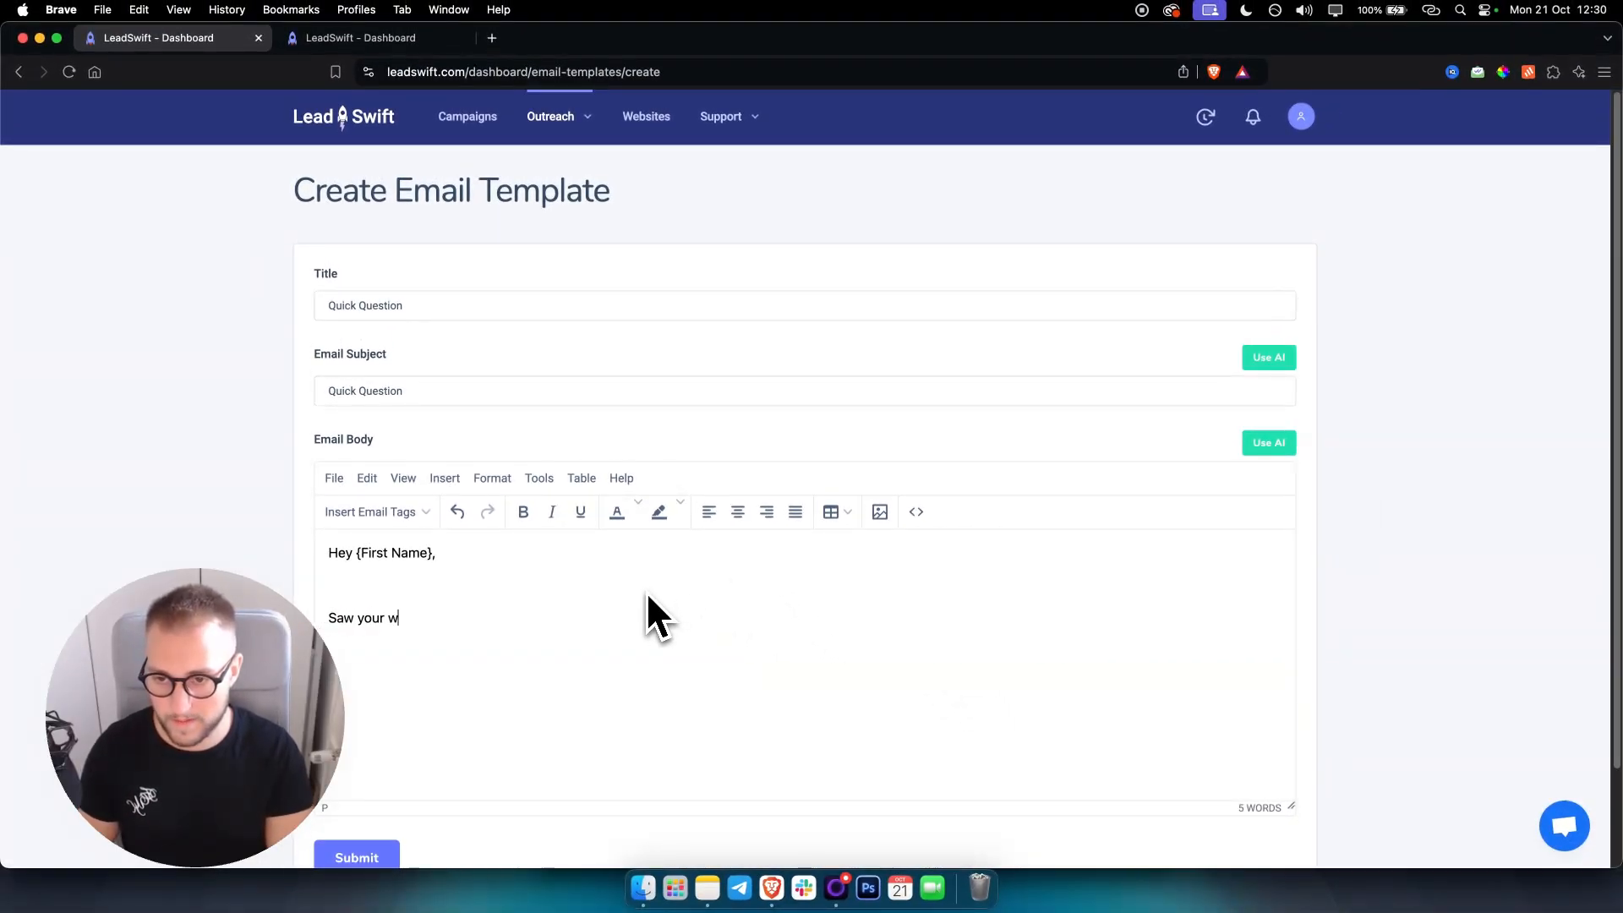
{"action": "type", "text": "ebsite on "}
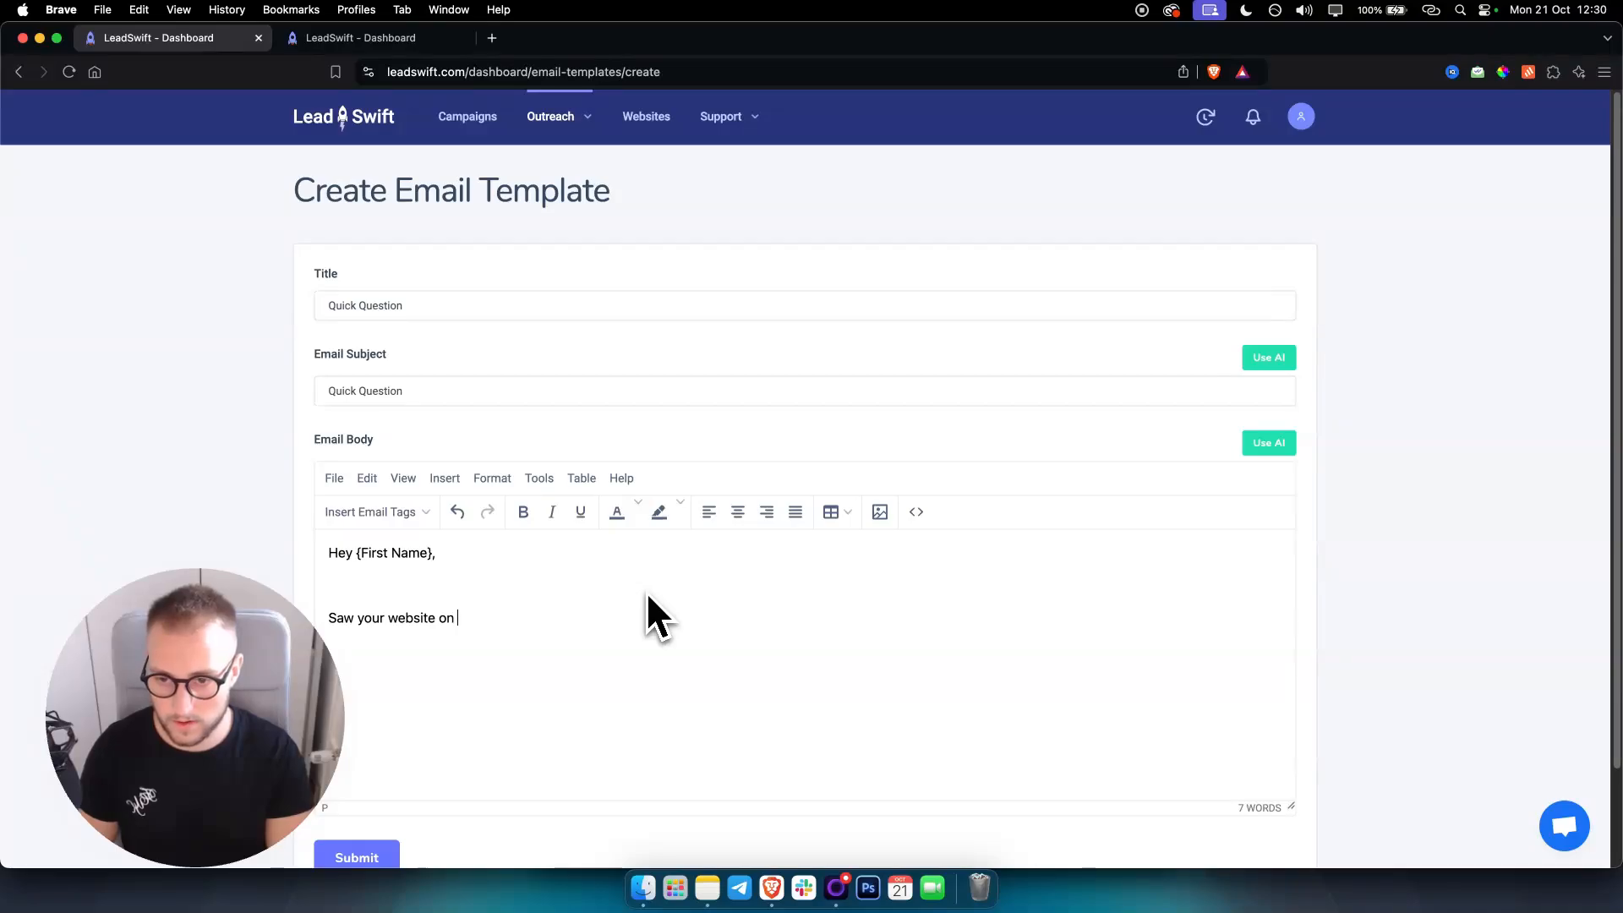
{"action": "type", "text": "Google"}
{"action": "key", "text": "BackSpace"}
{"action": "key", "text": "BackSpace"}
{"action": "key", "text": "BackSpace"}
{"action": "key", "text": "BackSpace"}
{"action": "key", "text": "BackSpace"}
{"action": "key", "text": "BackSpace"}
{"action": "key", "text": "BackSpace"}
{"action": "key", "text": "BackSpace"}
{"action": "key", "text": "BackSpace"}
{"action": "key", "text": "BackSpace"}
{"action": "key", "text": "BackSpace"}
{"action": "key", "text": "BackSpace"}
{"action": "key", "text": "BackSpace"}
{"action": "key", "text": "BackSpace"}
{"action": "key", "text": "BackSpace"}
{"action": "key", "text": "BackSpace"}
{"action": "key", "text": "BackSpace"}
{"action": "key", "text": "BackSpace"}
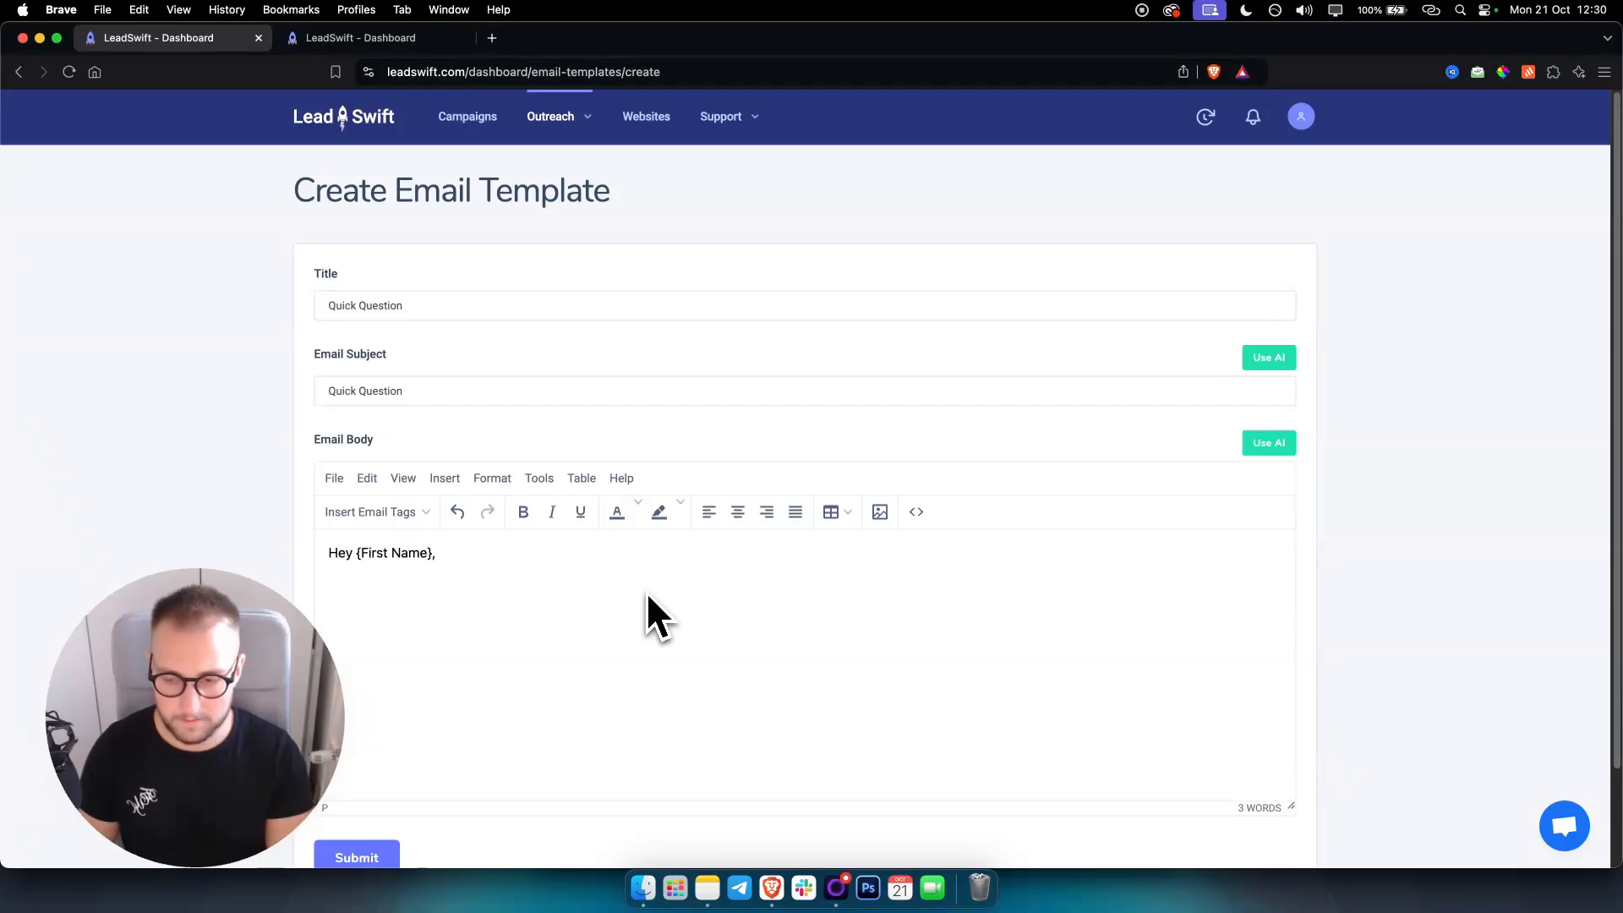
- Add the body line "I just checked your website on google and it seems that you don't have a lot of review."
{"action": "type", "text": "I just checked your w"}
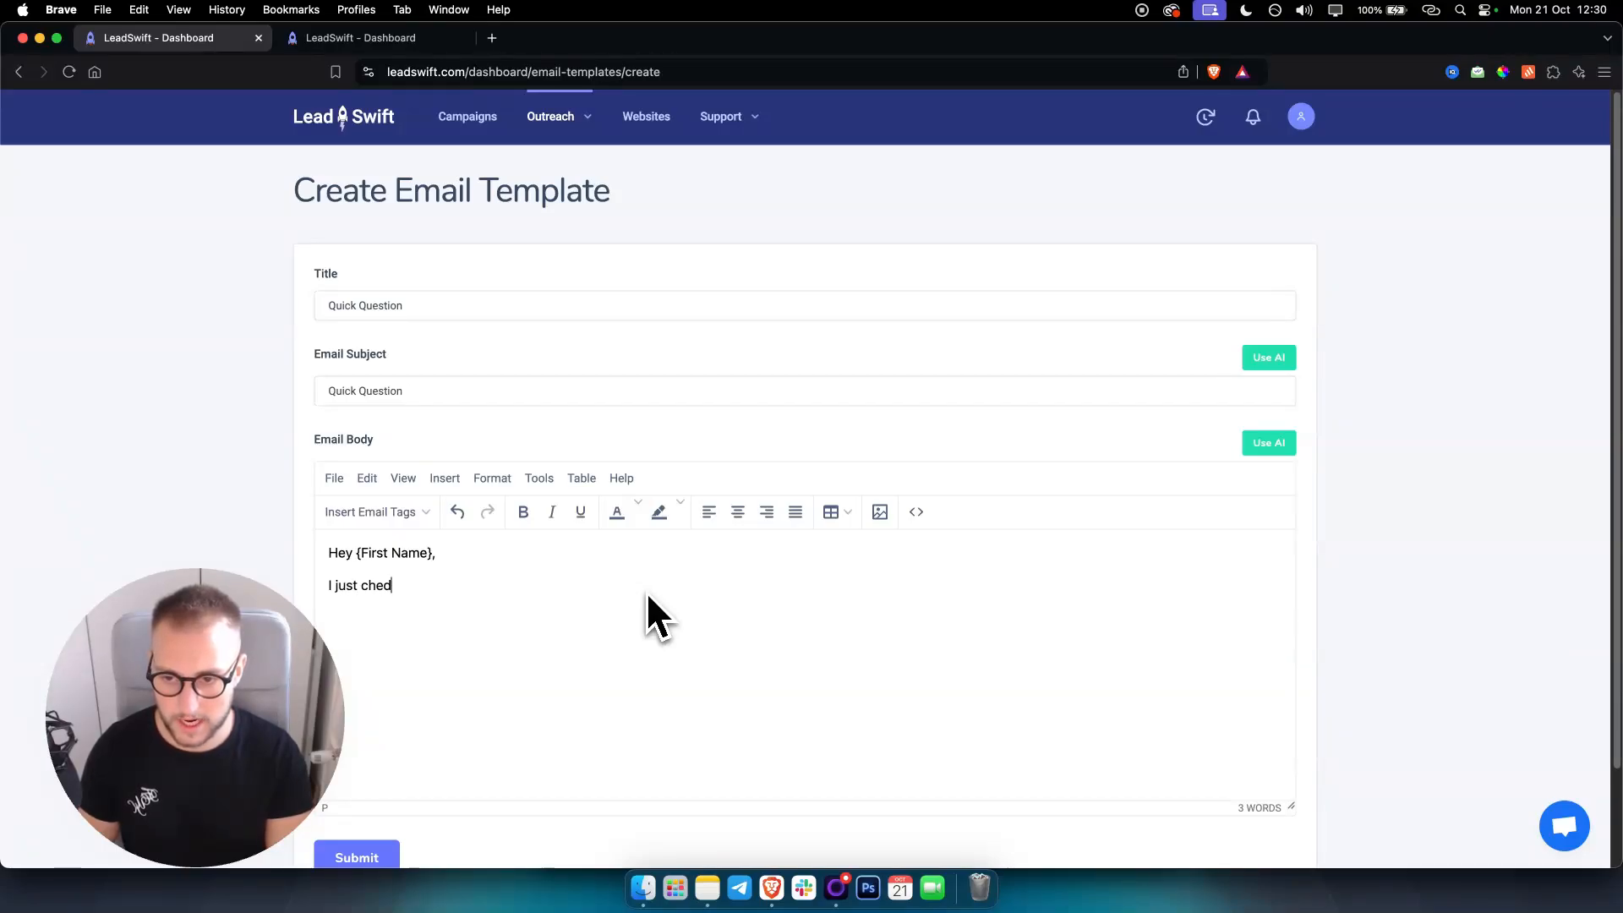
{"action": "type", "text": "ebsite on google and it "}
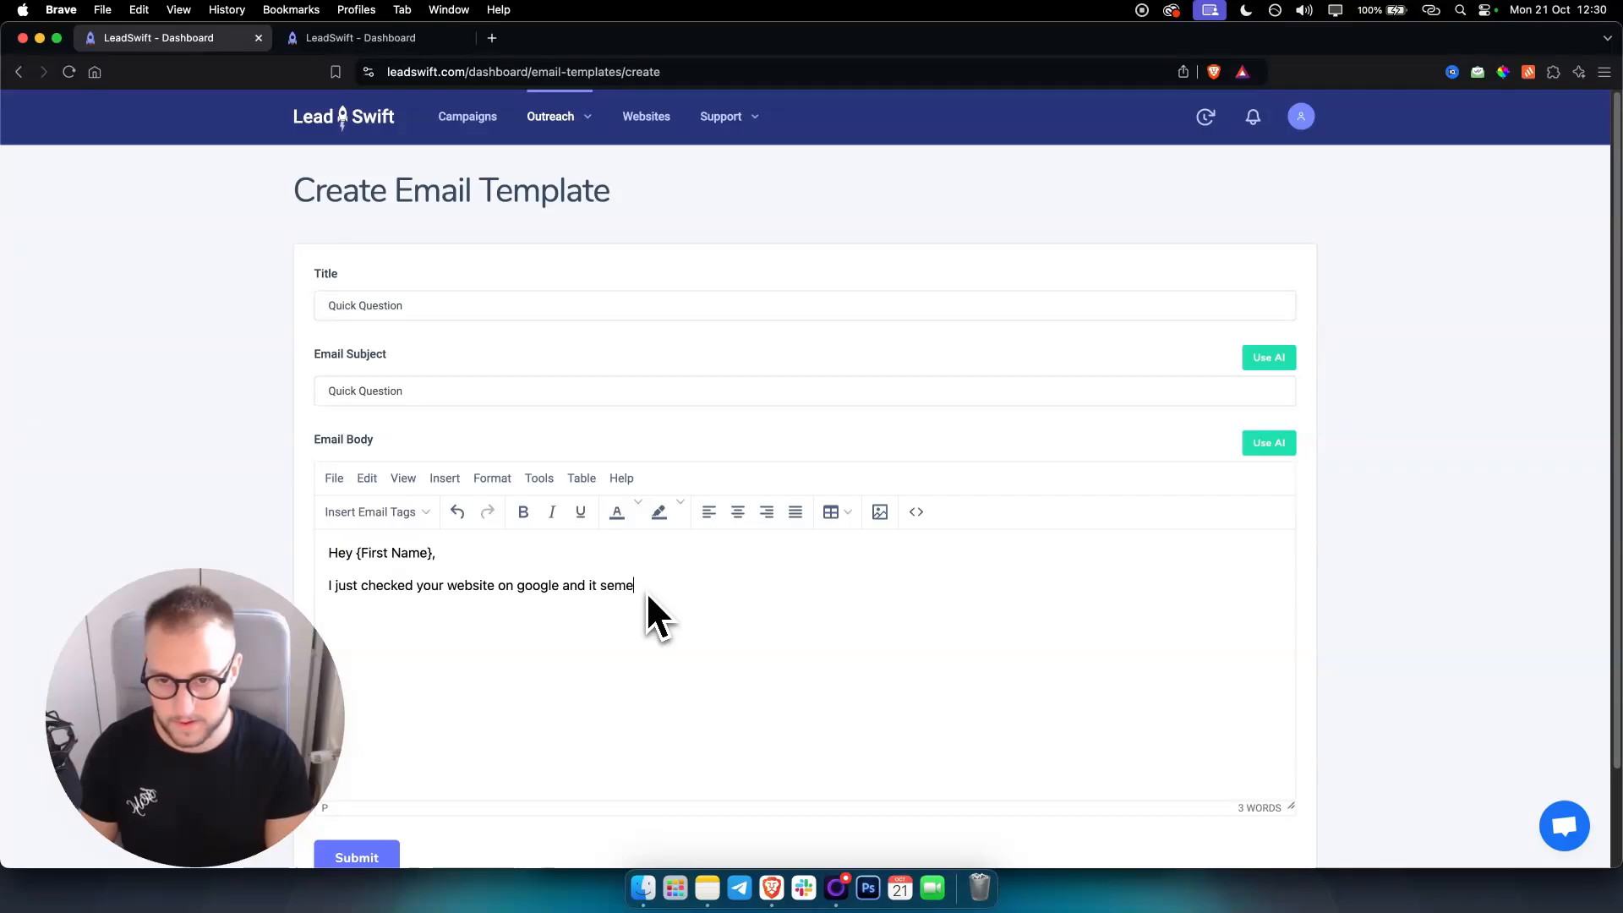
{"action": "type", "text": "seems that you don'T h"}
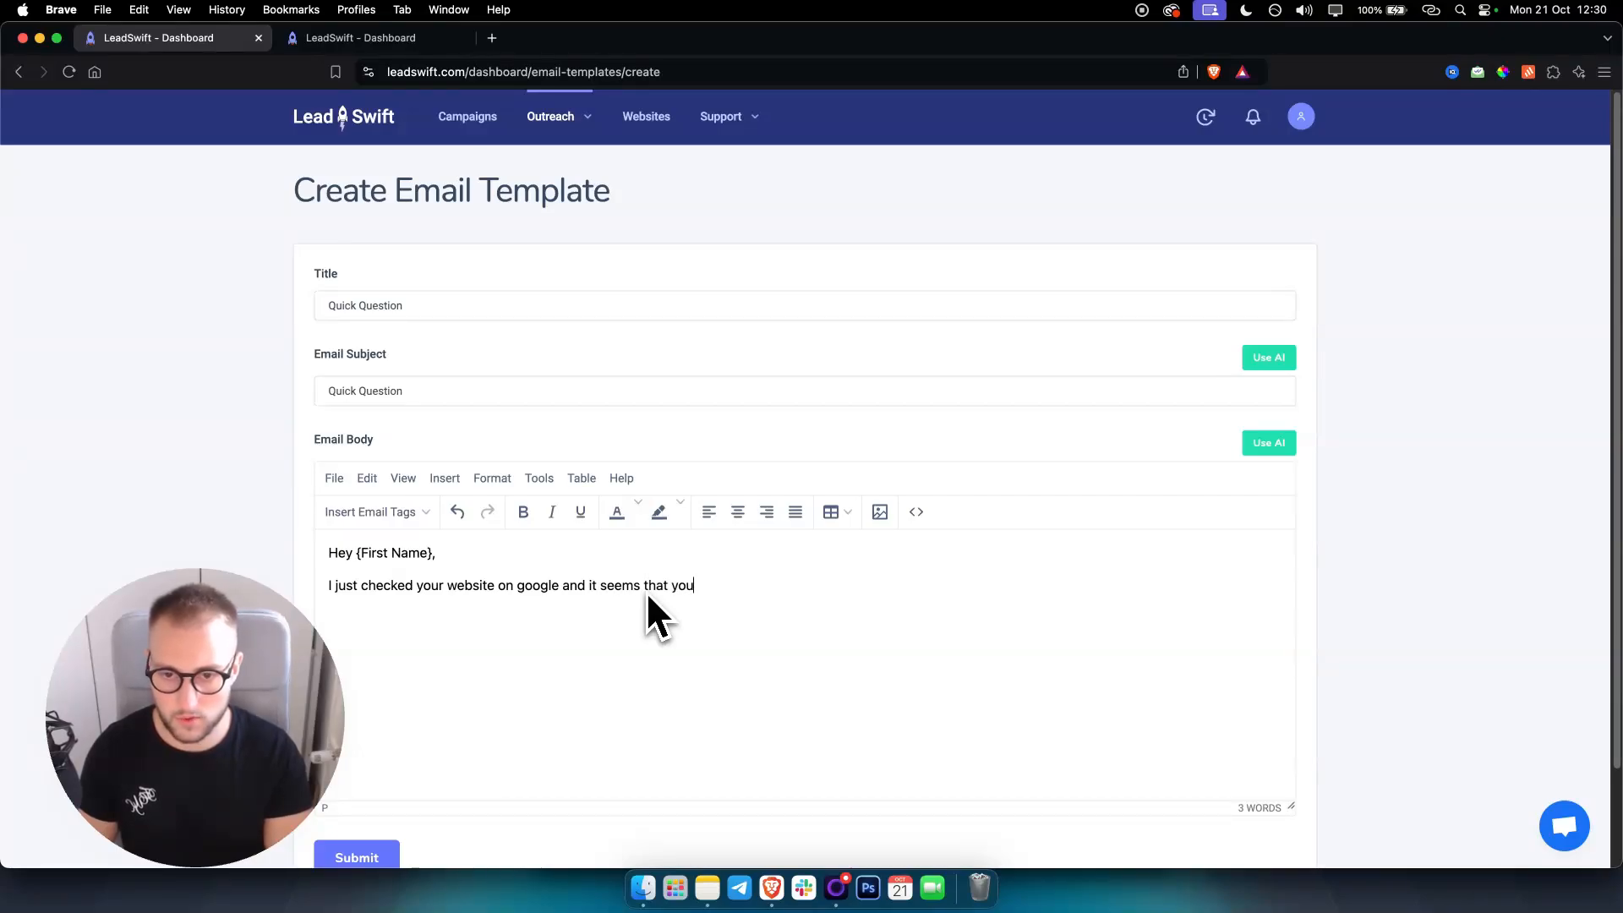
{"action": "key", "text": "BackSpace"}
{"action": "key", "text": "BackSpace"}
{"action": "key", "text": "BackSpace"}
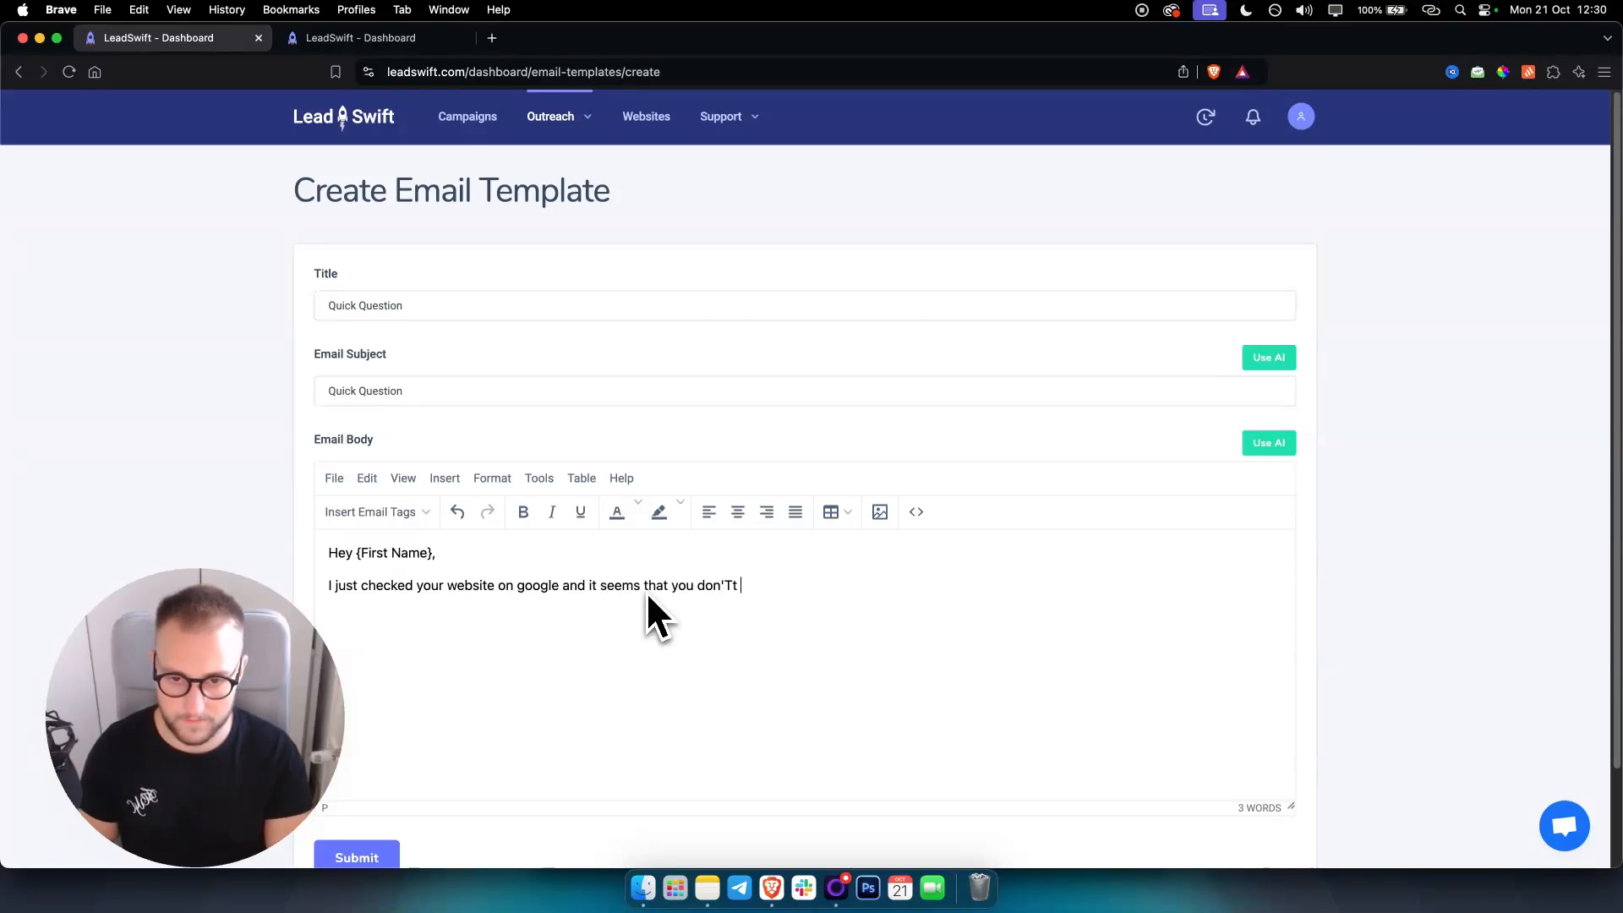
{"action": "type", "text": "t have a lot of review. "}
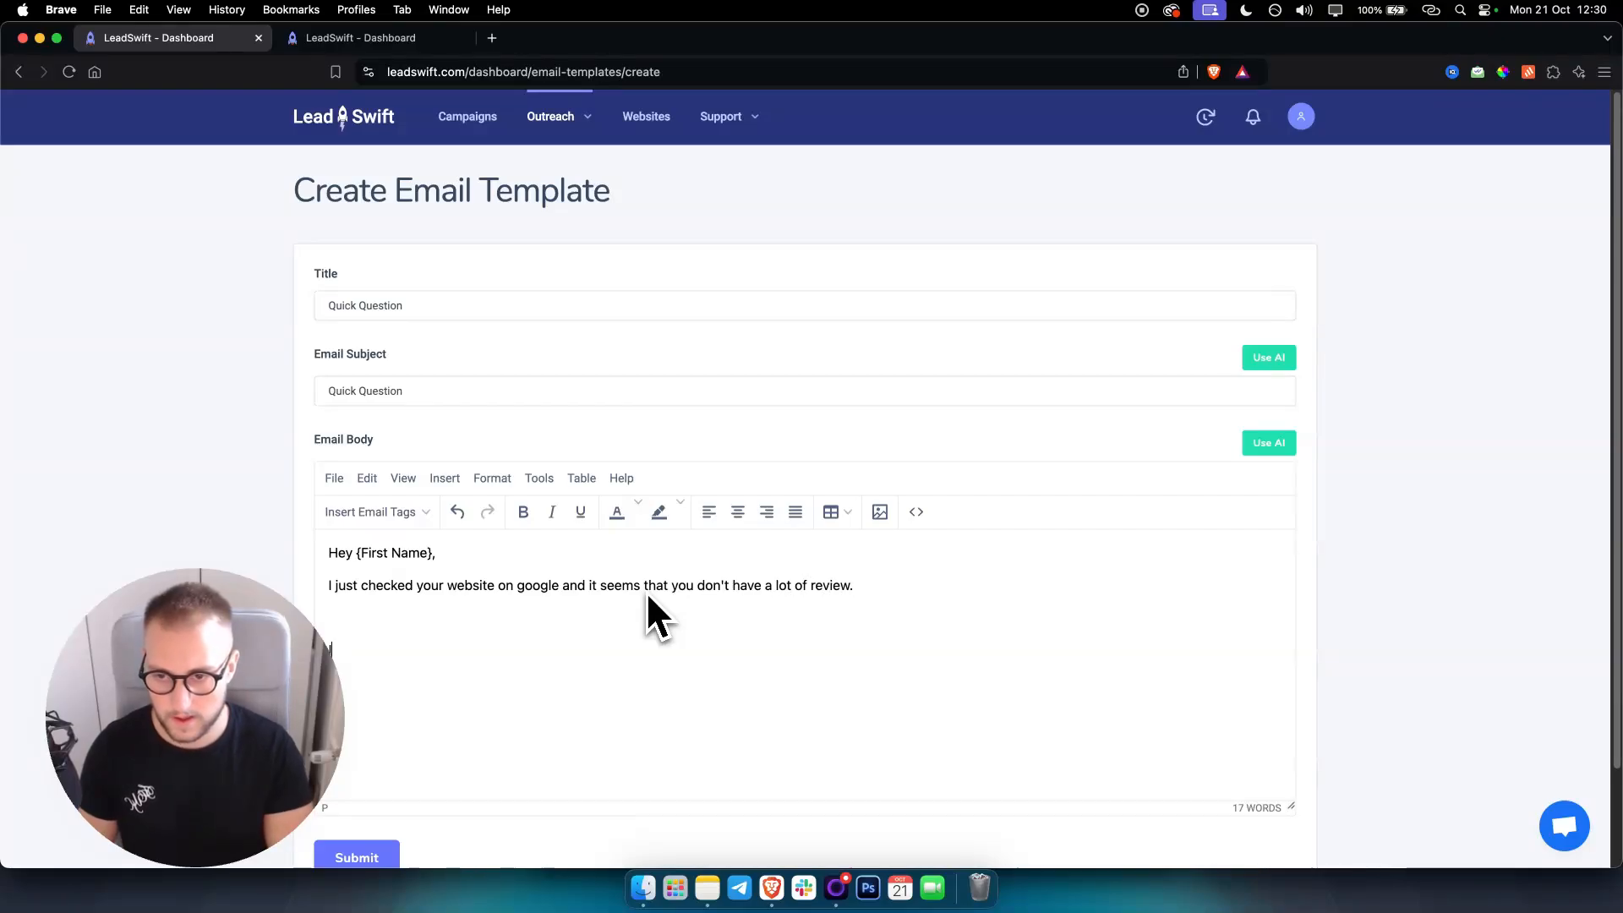
- Add the paragraph "I am currently helping other dentists from LA to boost their reviews." to the email body
{"action": "type", "text": "I am curr"}
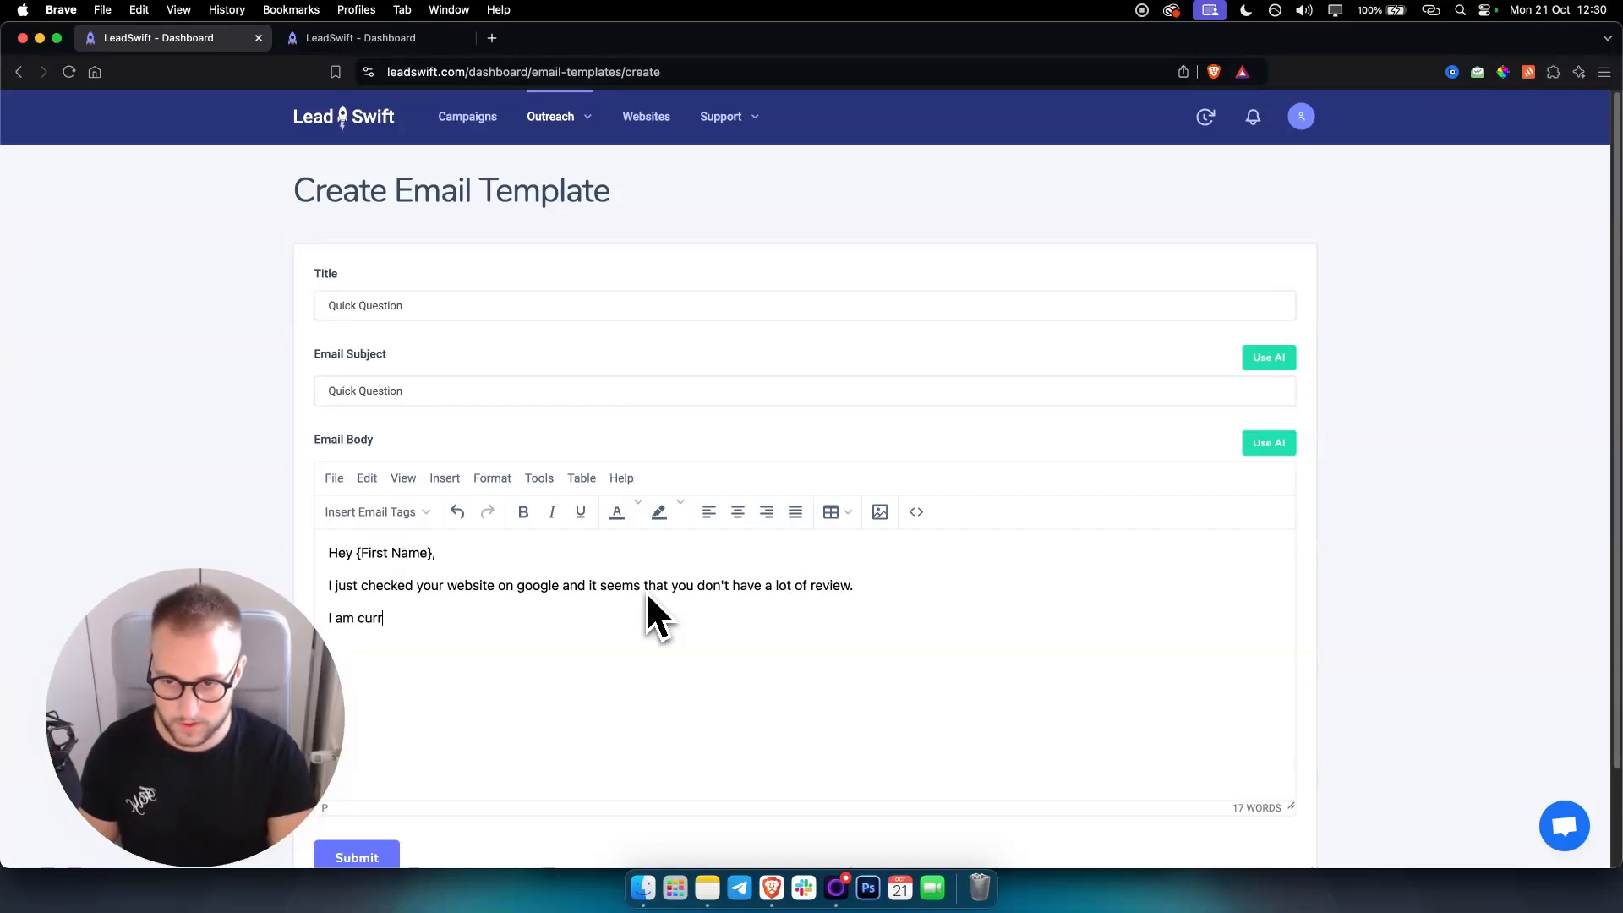
{"action": "type", "text": "ently helping other dentits"}
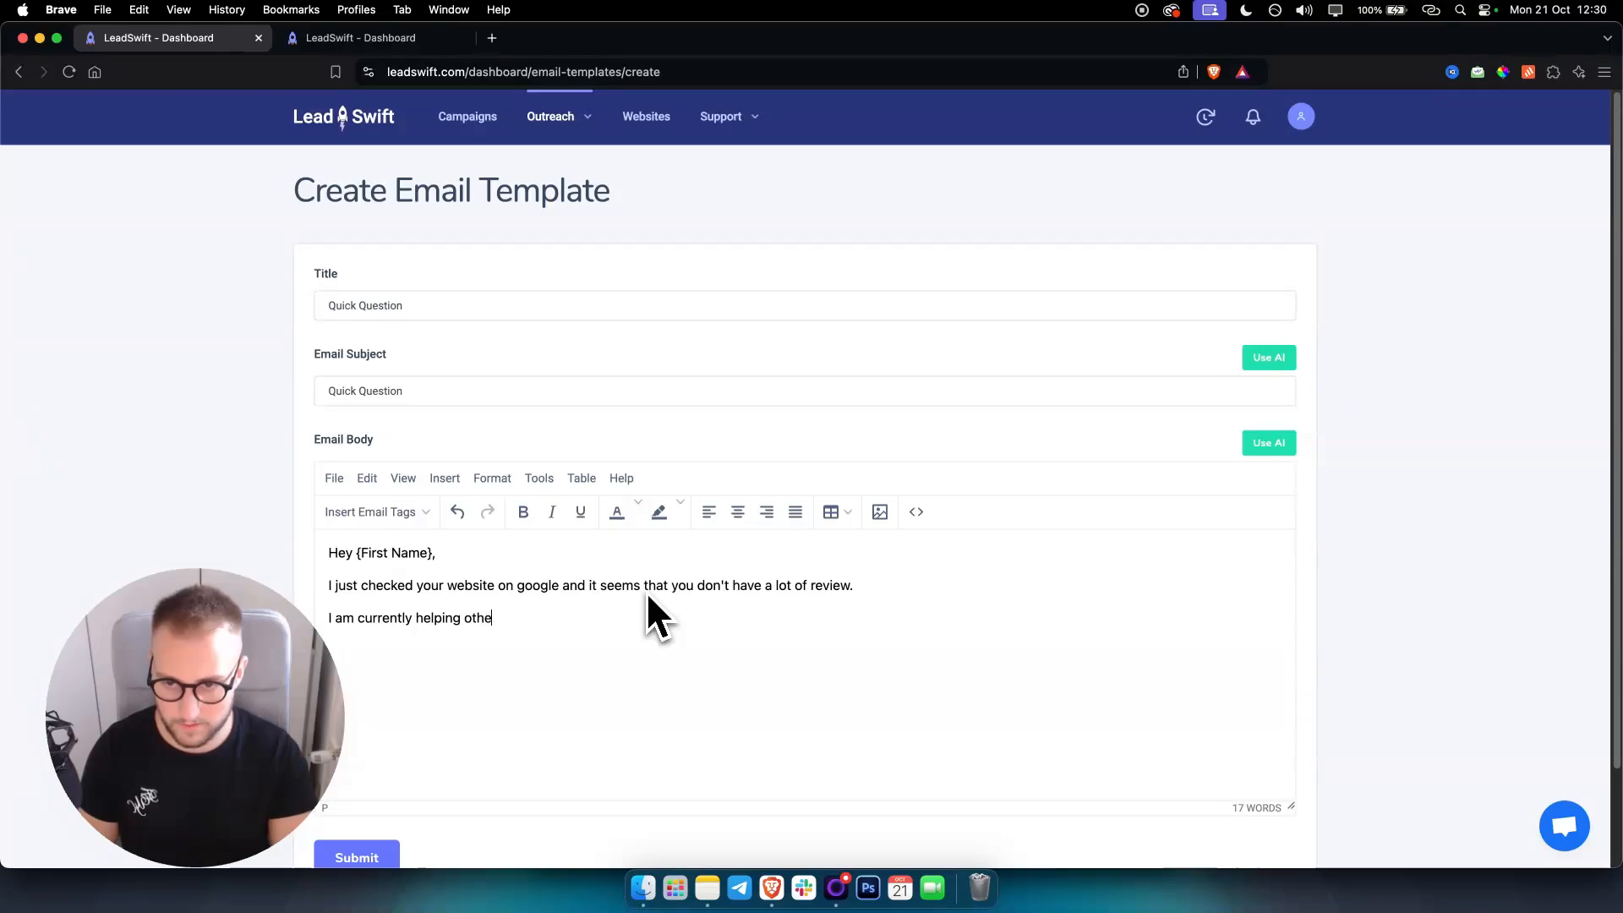
{"action": "key", "text": "BackSpace"}
{"action": "key", "text": "BackSpace"}
{"action": "key", "text": "BackSpace"}
{"action": "key", "text": "BackSpace"}
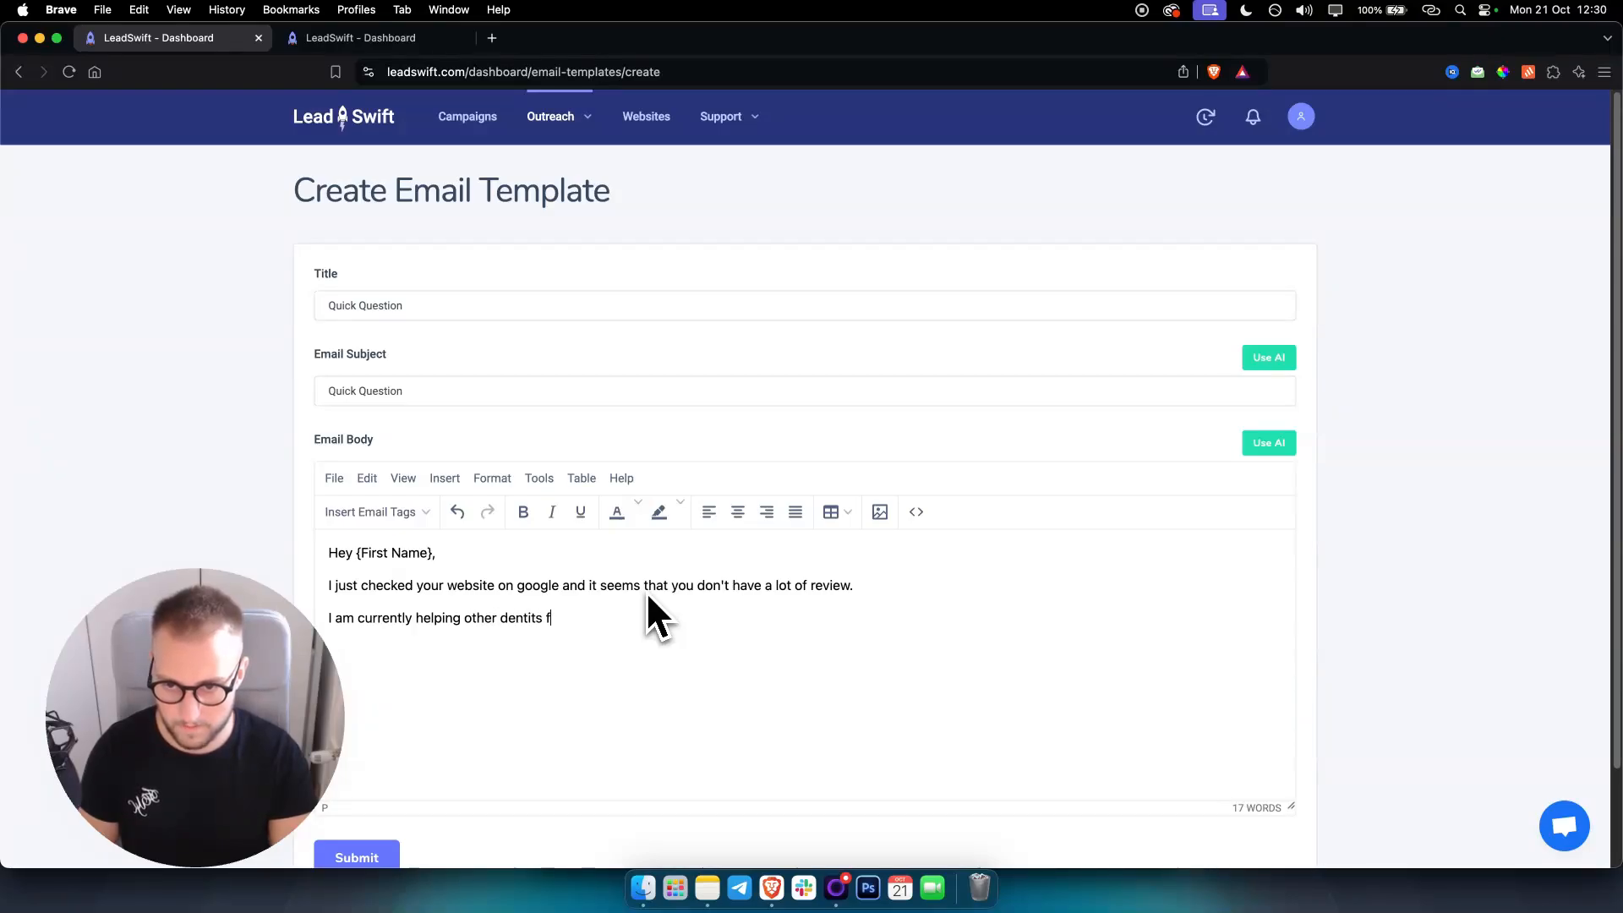
{"action": "type", "text": "ists from LA to"}
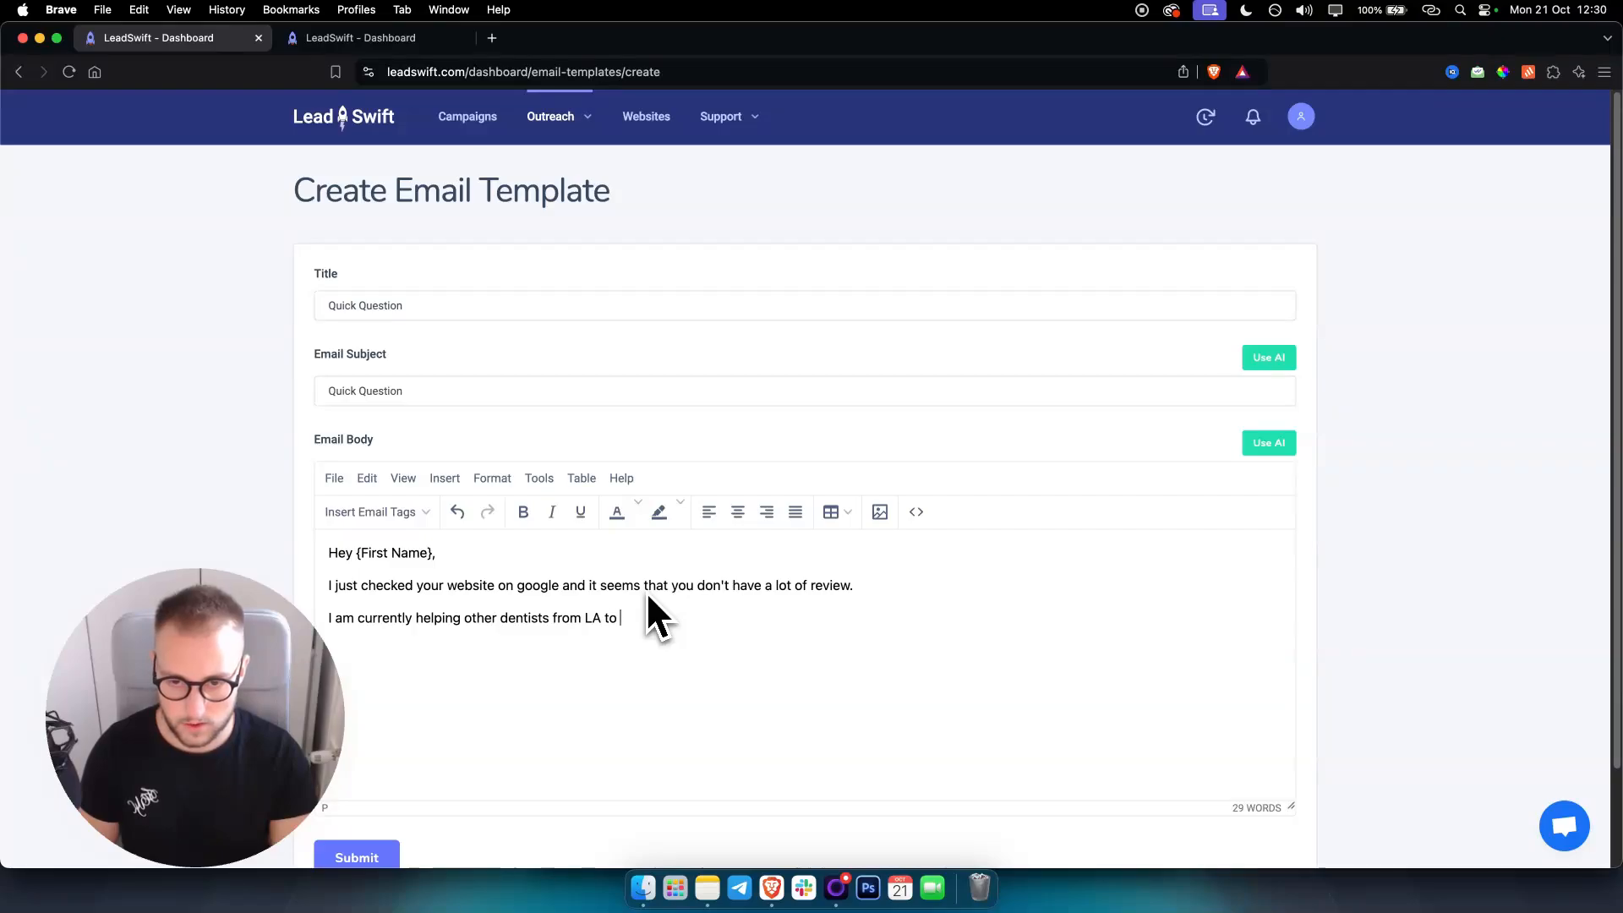
{"action": "type", "text": " boost their rev"}
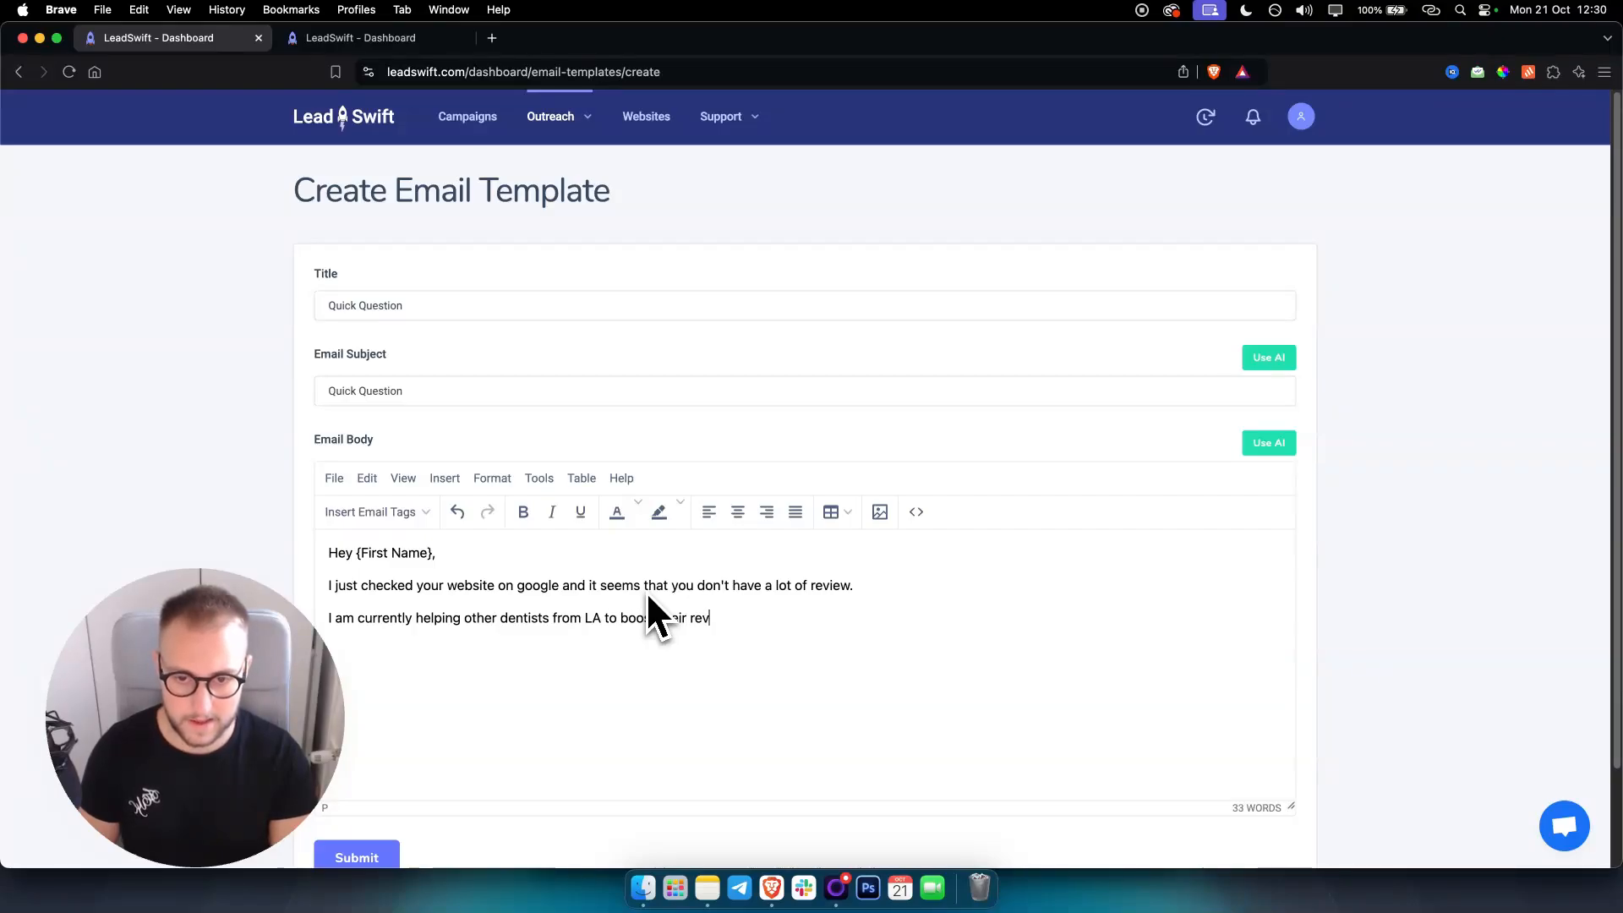
{"action": "type", "text": "iews. "}
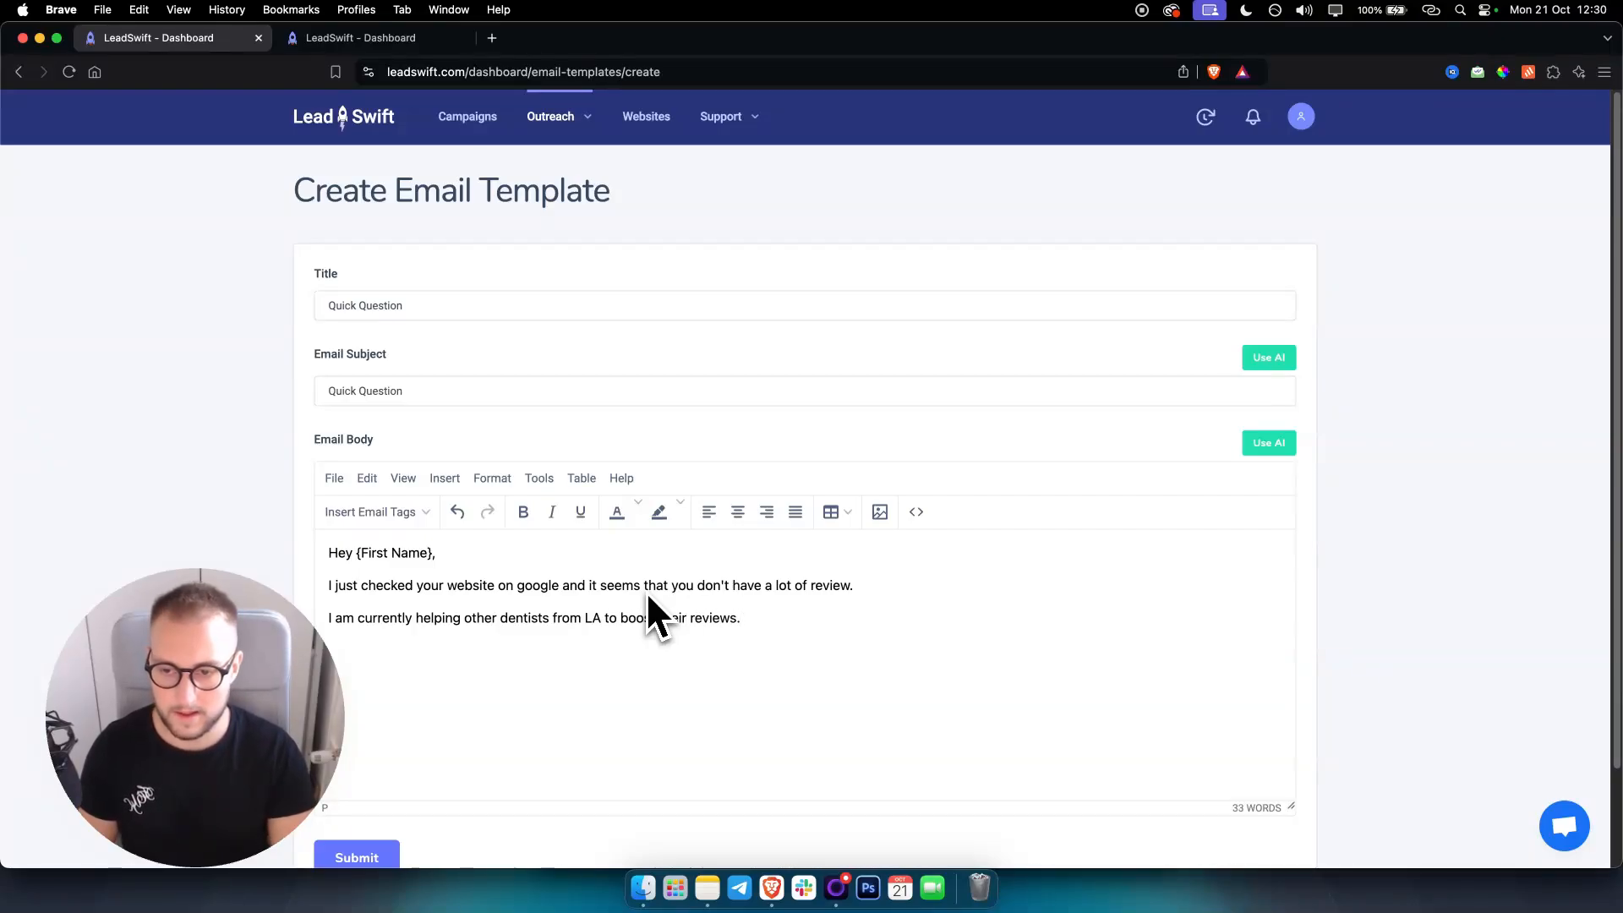
- Finish the email body with "Let me know if you're interested." and the closing "Best,"
{"action": "type", "text": "Let me know if you'Re i"}
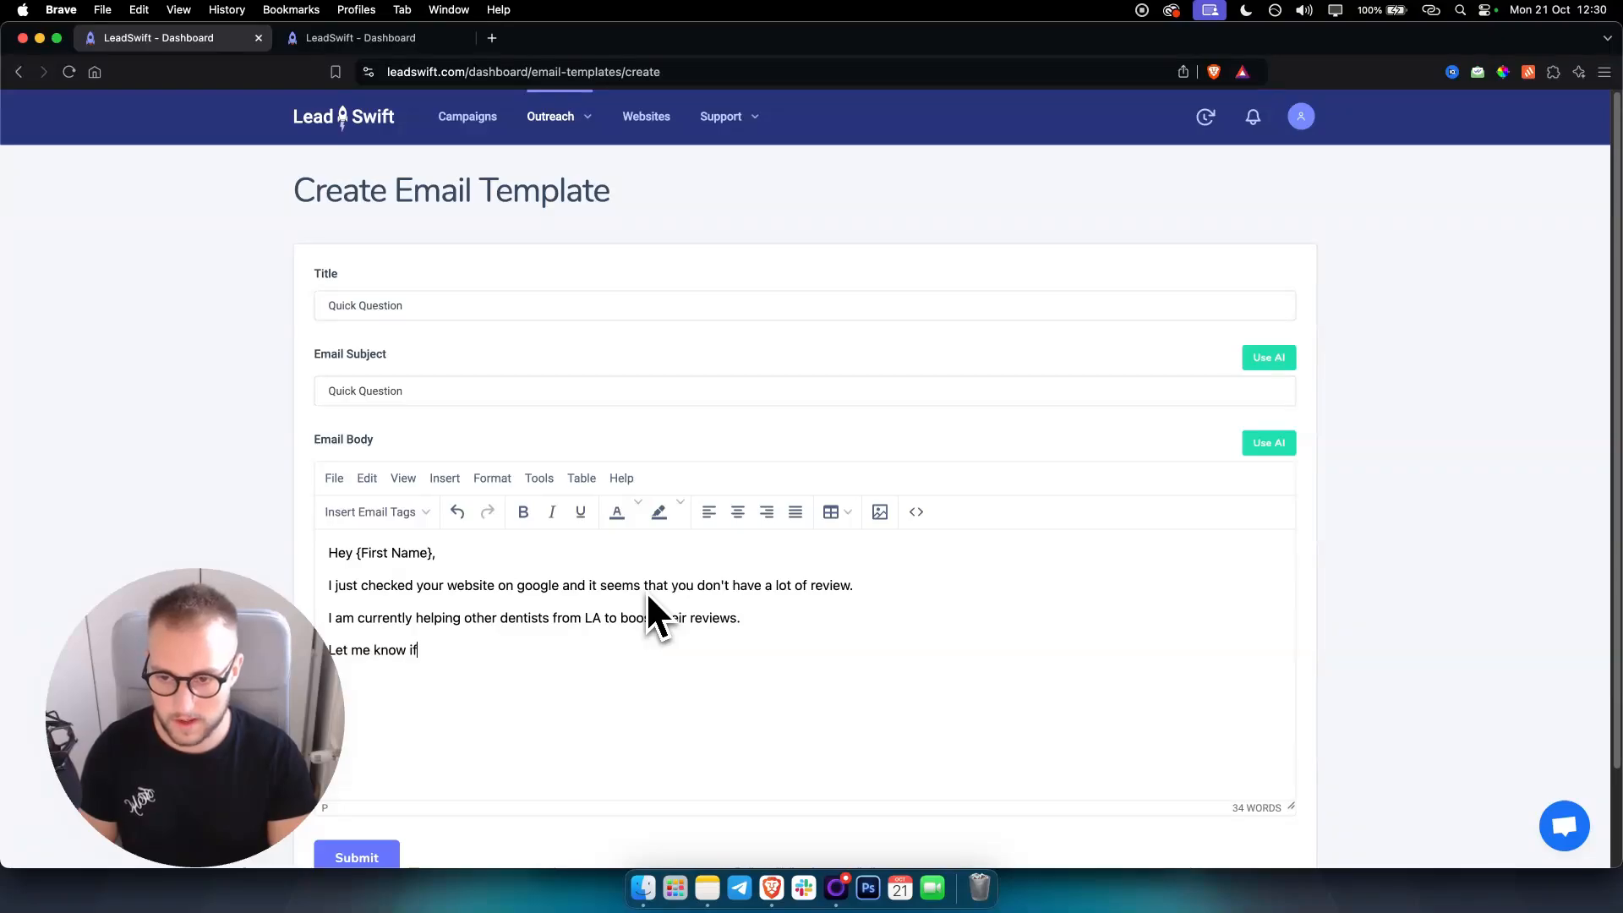
{"action": "key", "text": "BackSpace"}
{"action": "key", "text": "BackSpace"}
{"action": "key", "text": "BackSpace"}
{"action": "key", "text": "BackSpace"}
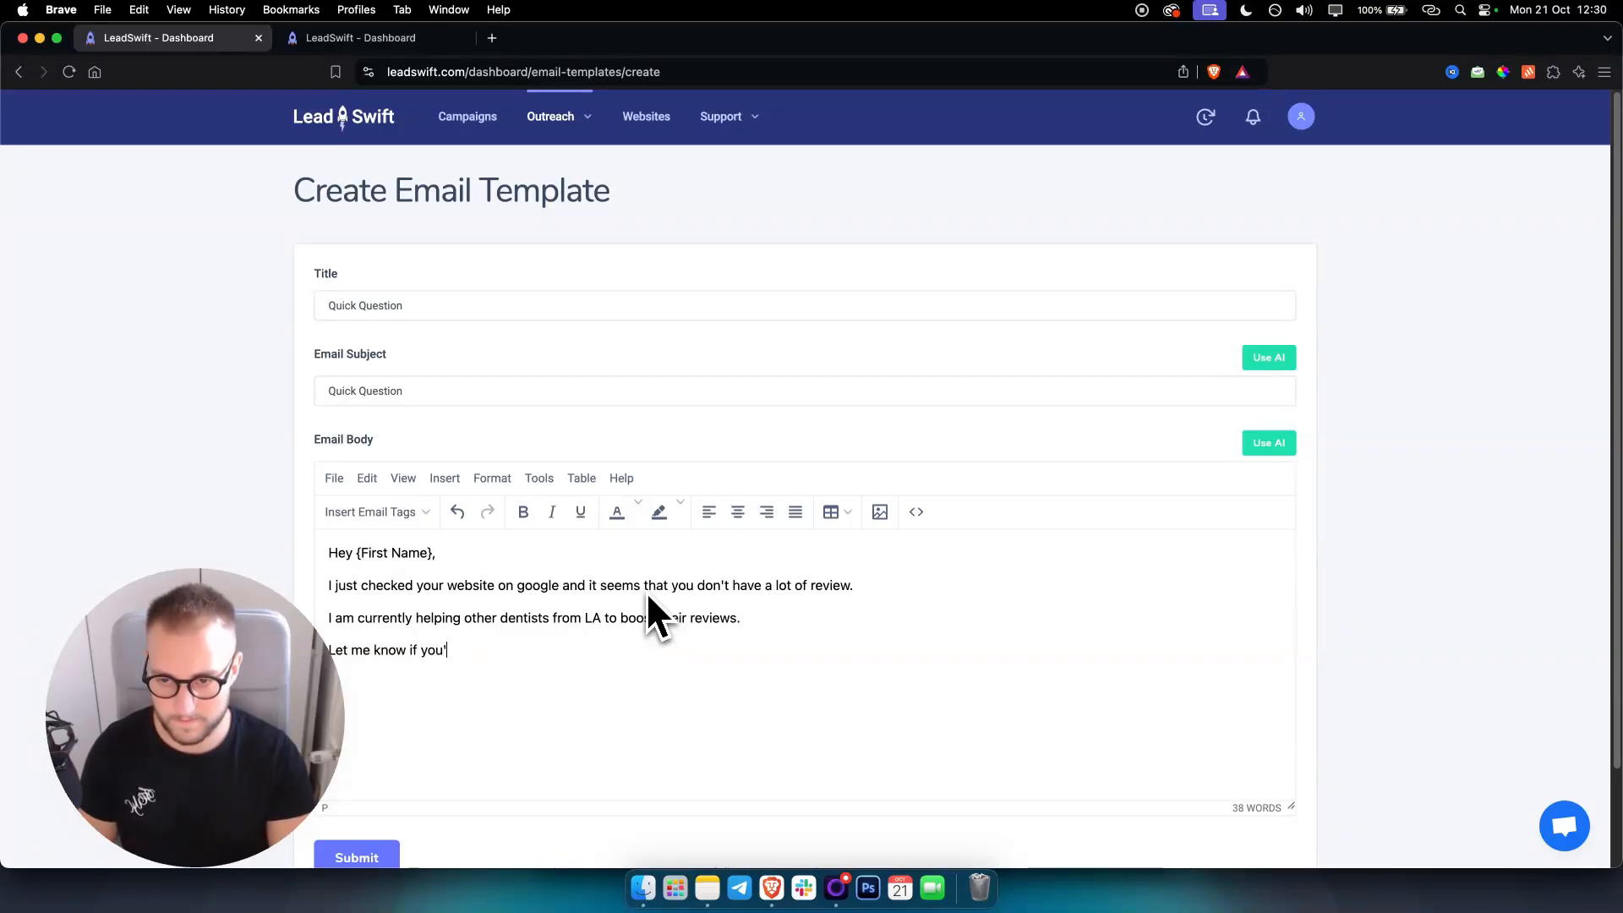
{"action": "type", "text": "re interested,"}
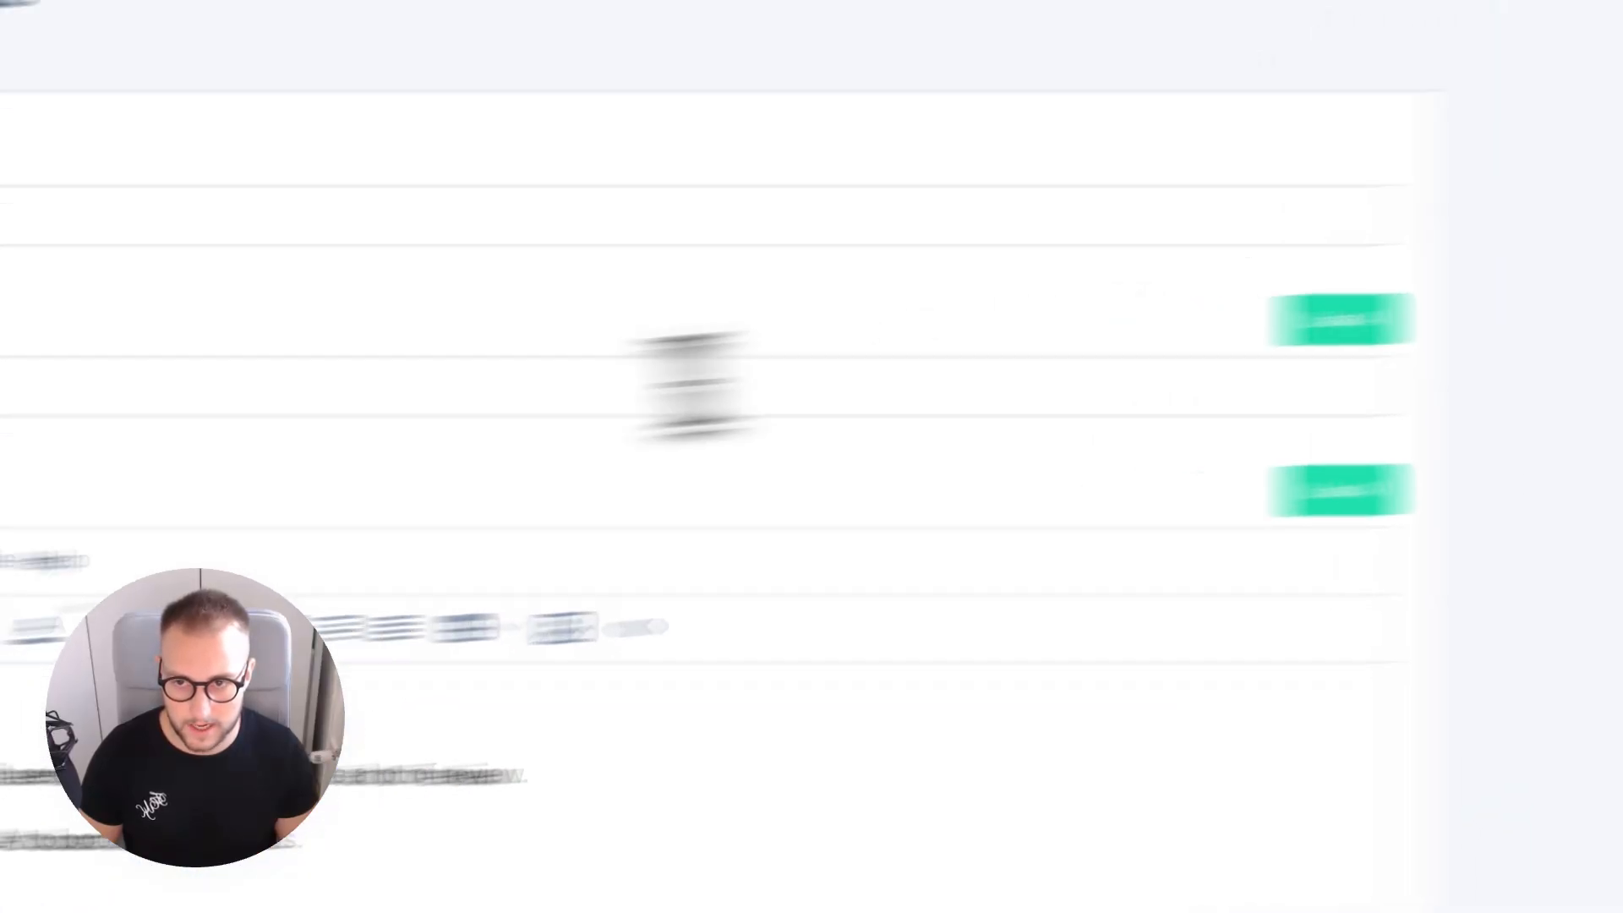
- Extend the email subject to "Quick Question for {First Name}" by copying the tag from the greeting
{"action": "left_click", "coordinate": [640, 300]}
{"action": "type", "text": "for"}
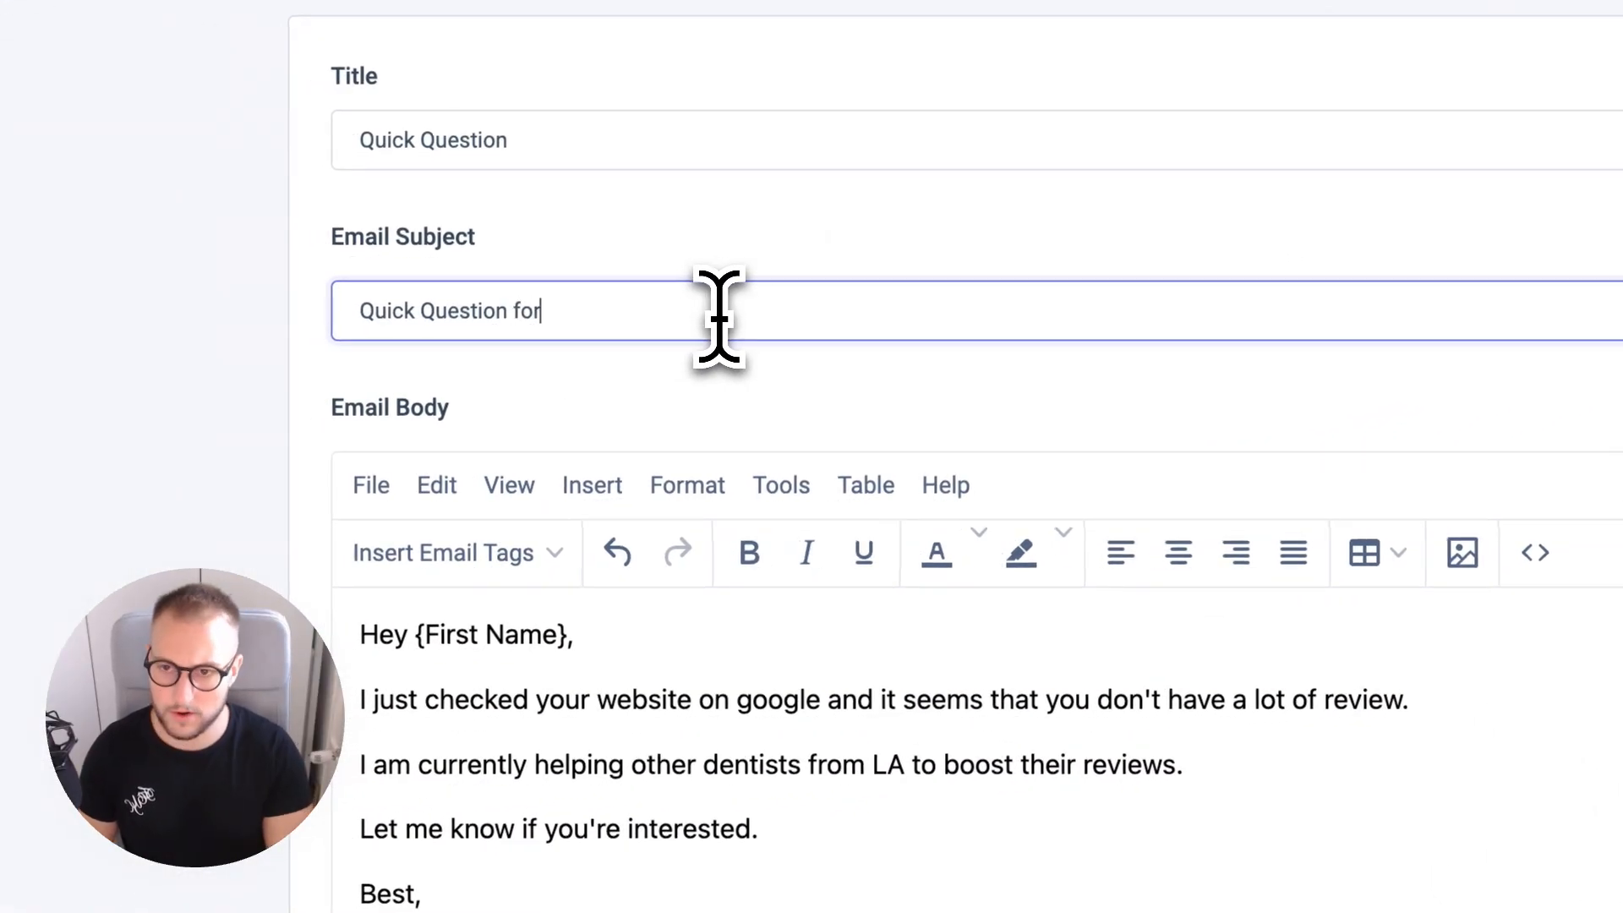
{"action": "left_click_drag", "start_coordinate": [568, 635], "coordinate": [414, 636]}
{"action": "key", "text": "ctrl+c"}
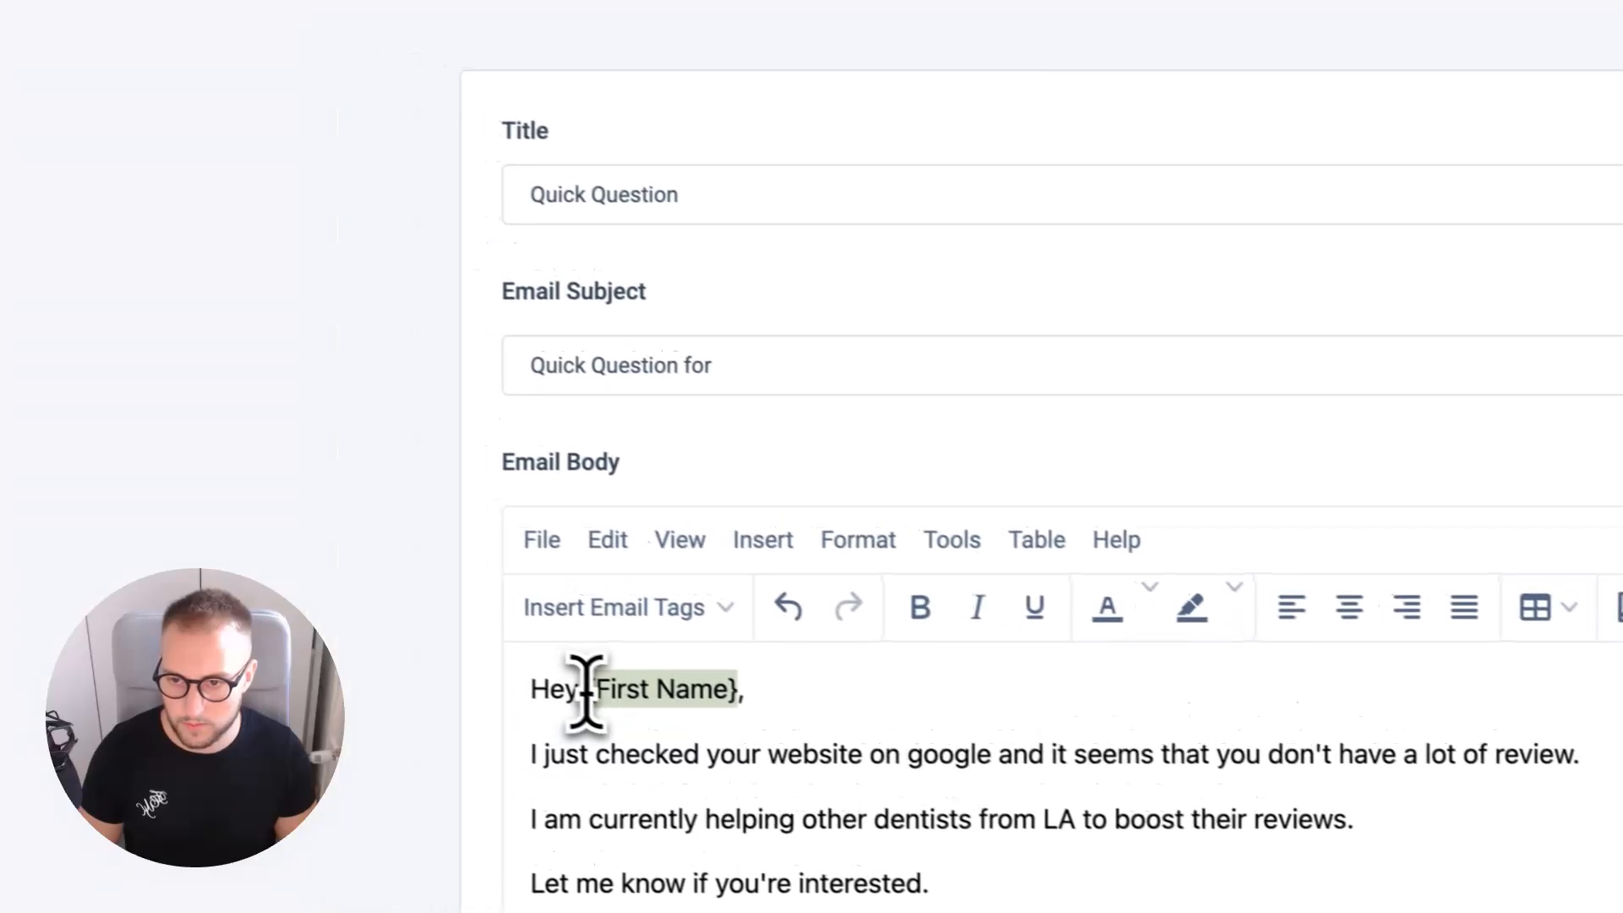
{"action": "left_click", "coordinate": [833, 367]}
{"action": "key", "text": "ctrl+v"}
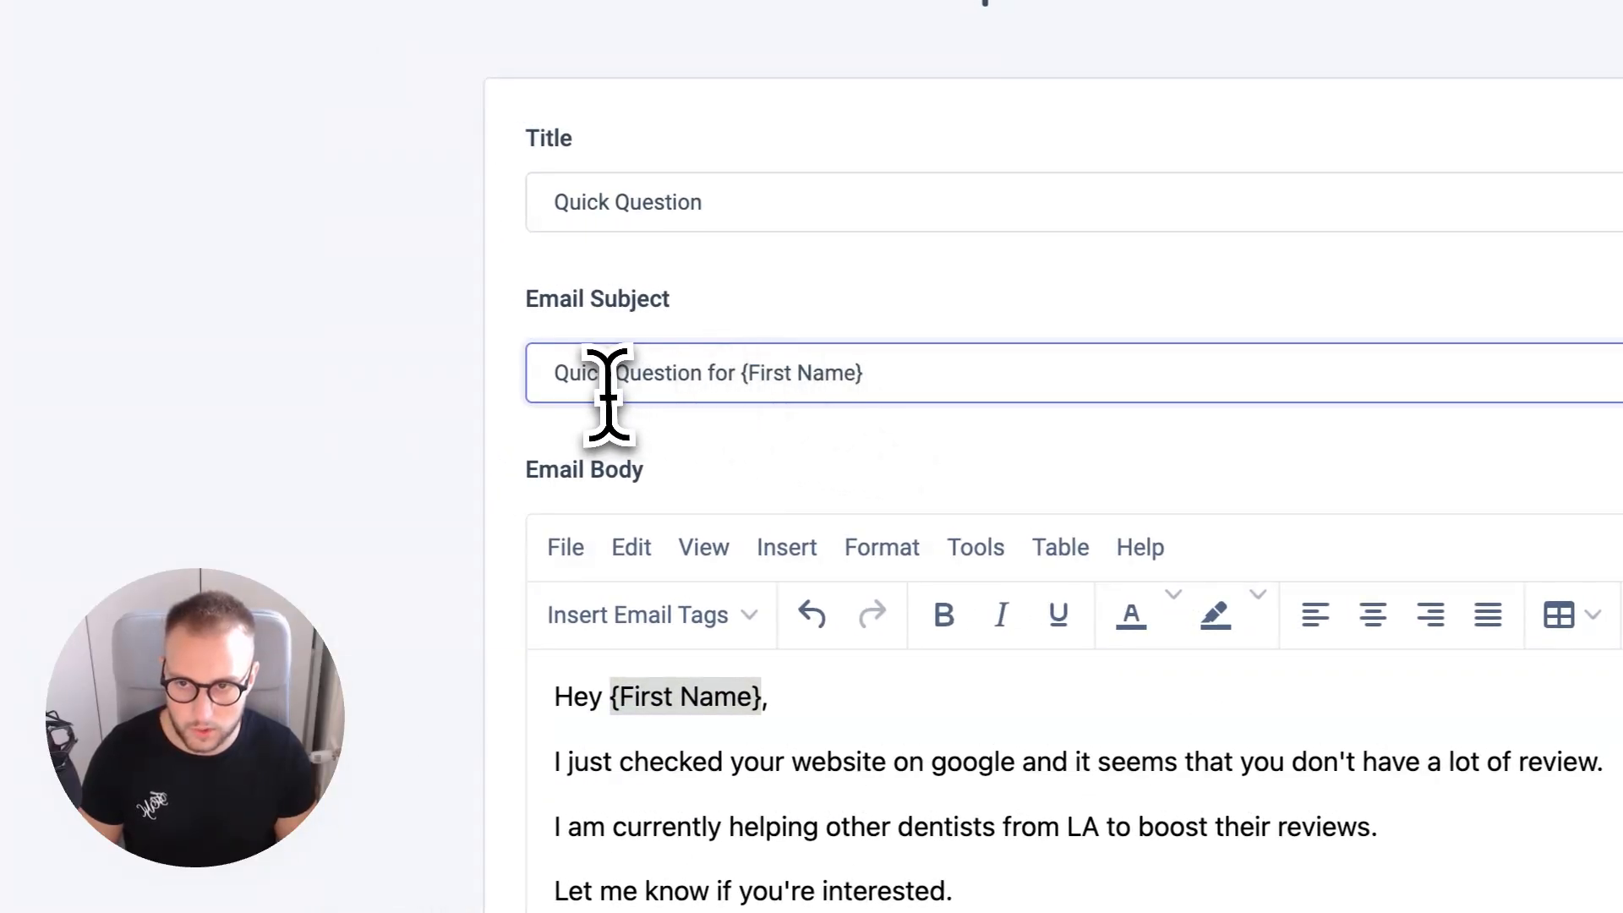
- Remove "for {First Name}" from the email subject and make the closing "Best," and the sender's name bold
{"action": "left_click_drag", "start_coordinate": [995, 378], "coordinate": [776, 385]}
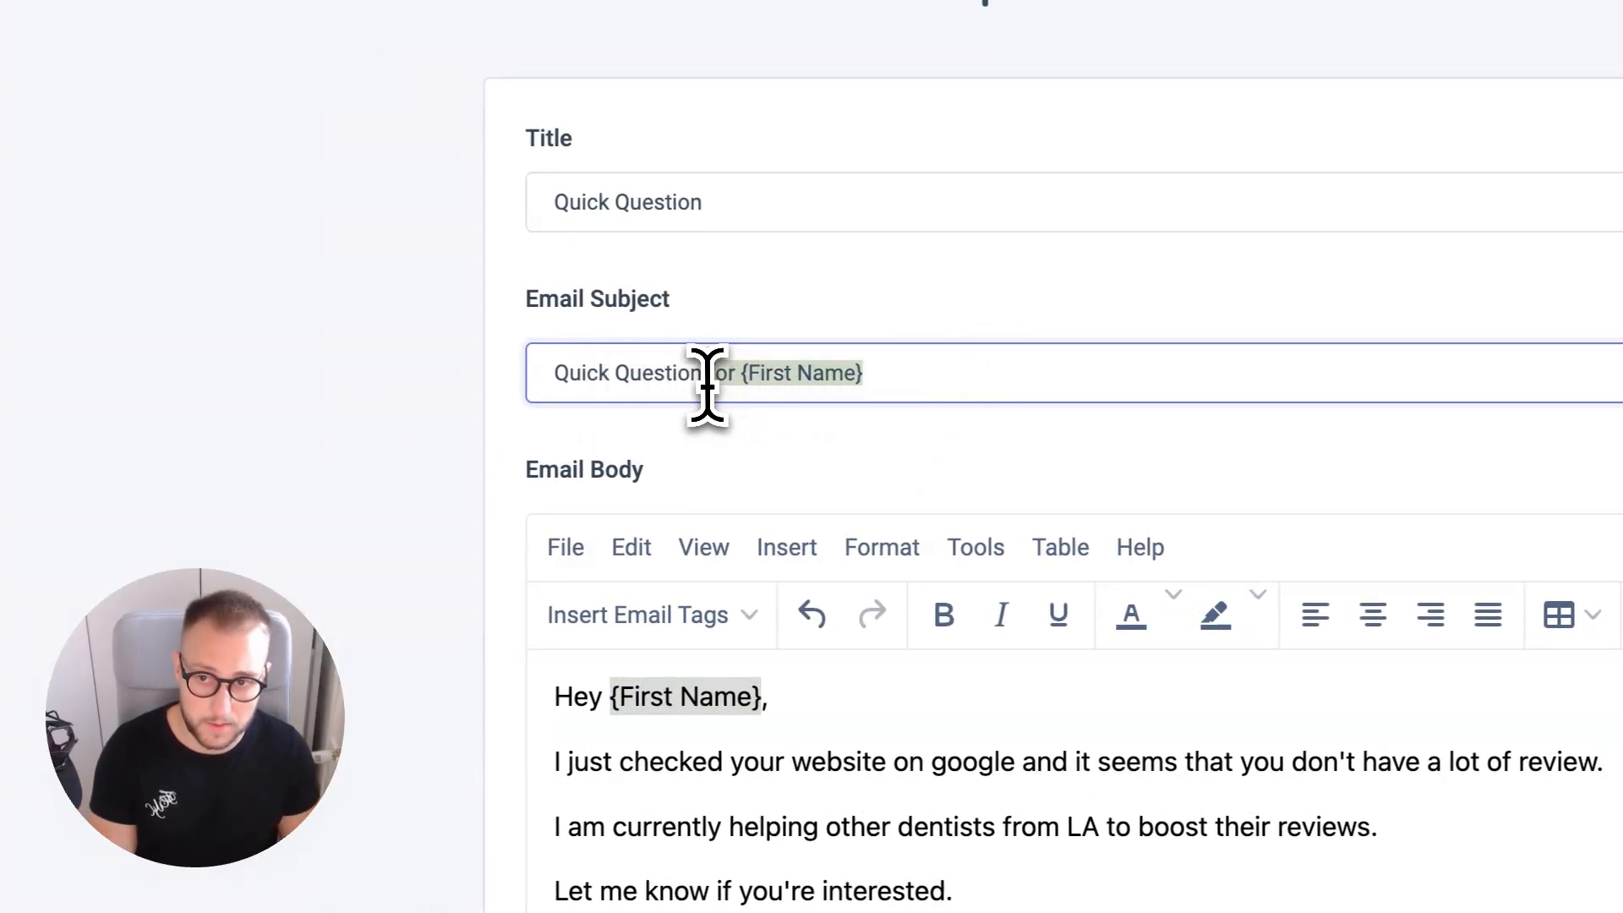
{"action": "key", "text": "BackSpace"}
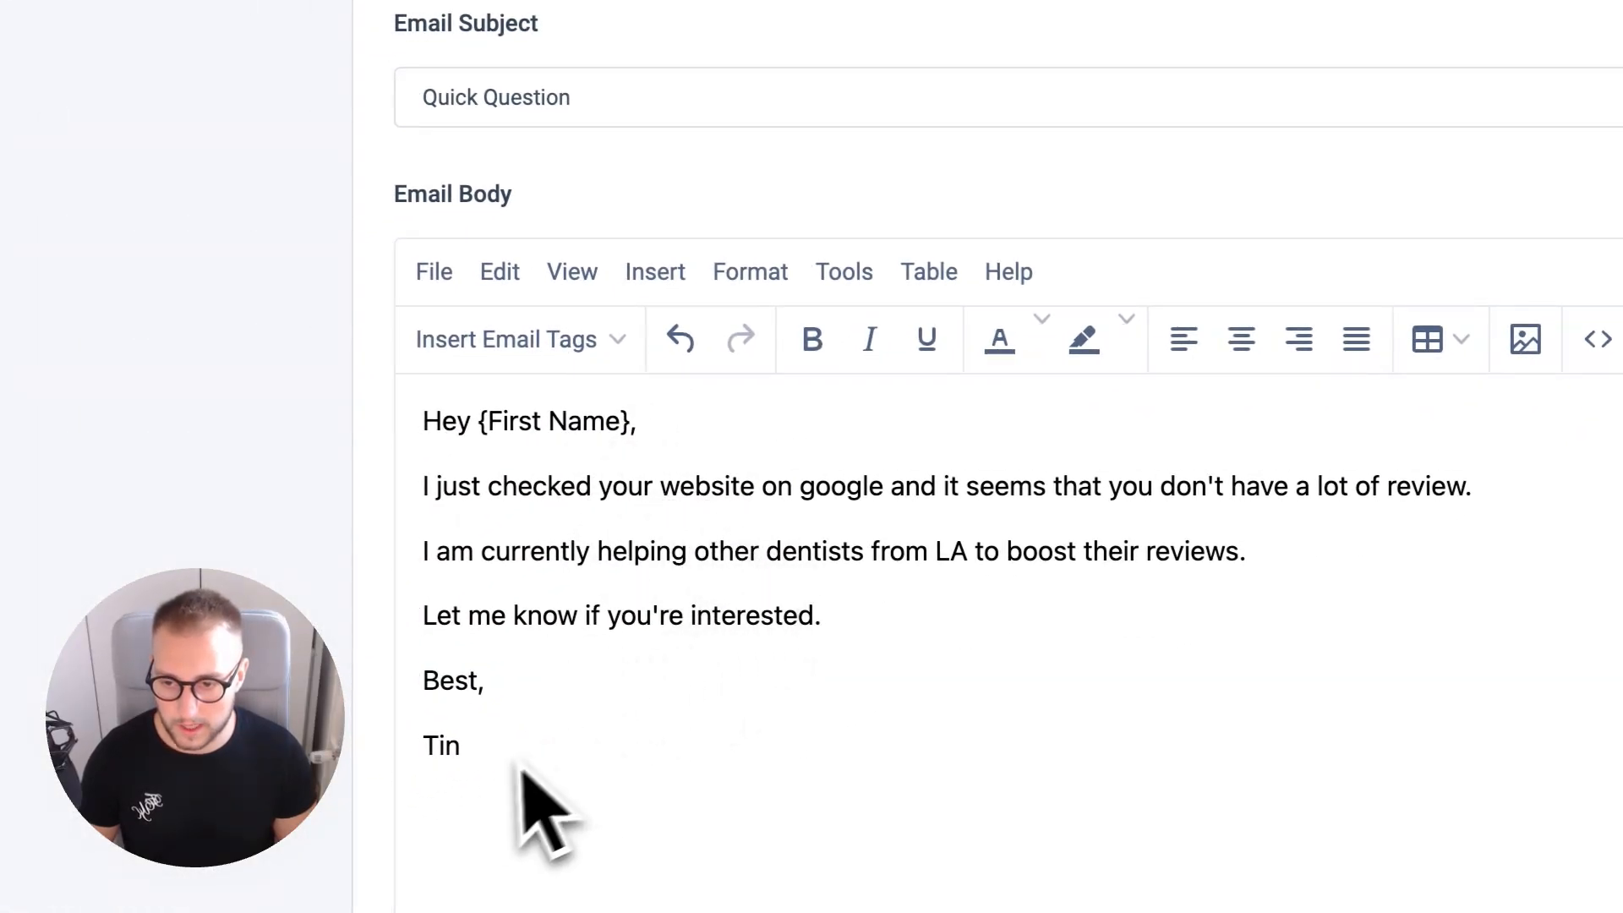
{"action": "left_click_drag", "start_coordinate": [522, 771], "coordinate": [420, 688]}
{"action": "left_click", "coordinate": [813, 340]}
{"action": "left_click", "coordinate": [1034, 713]}
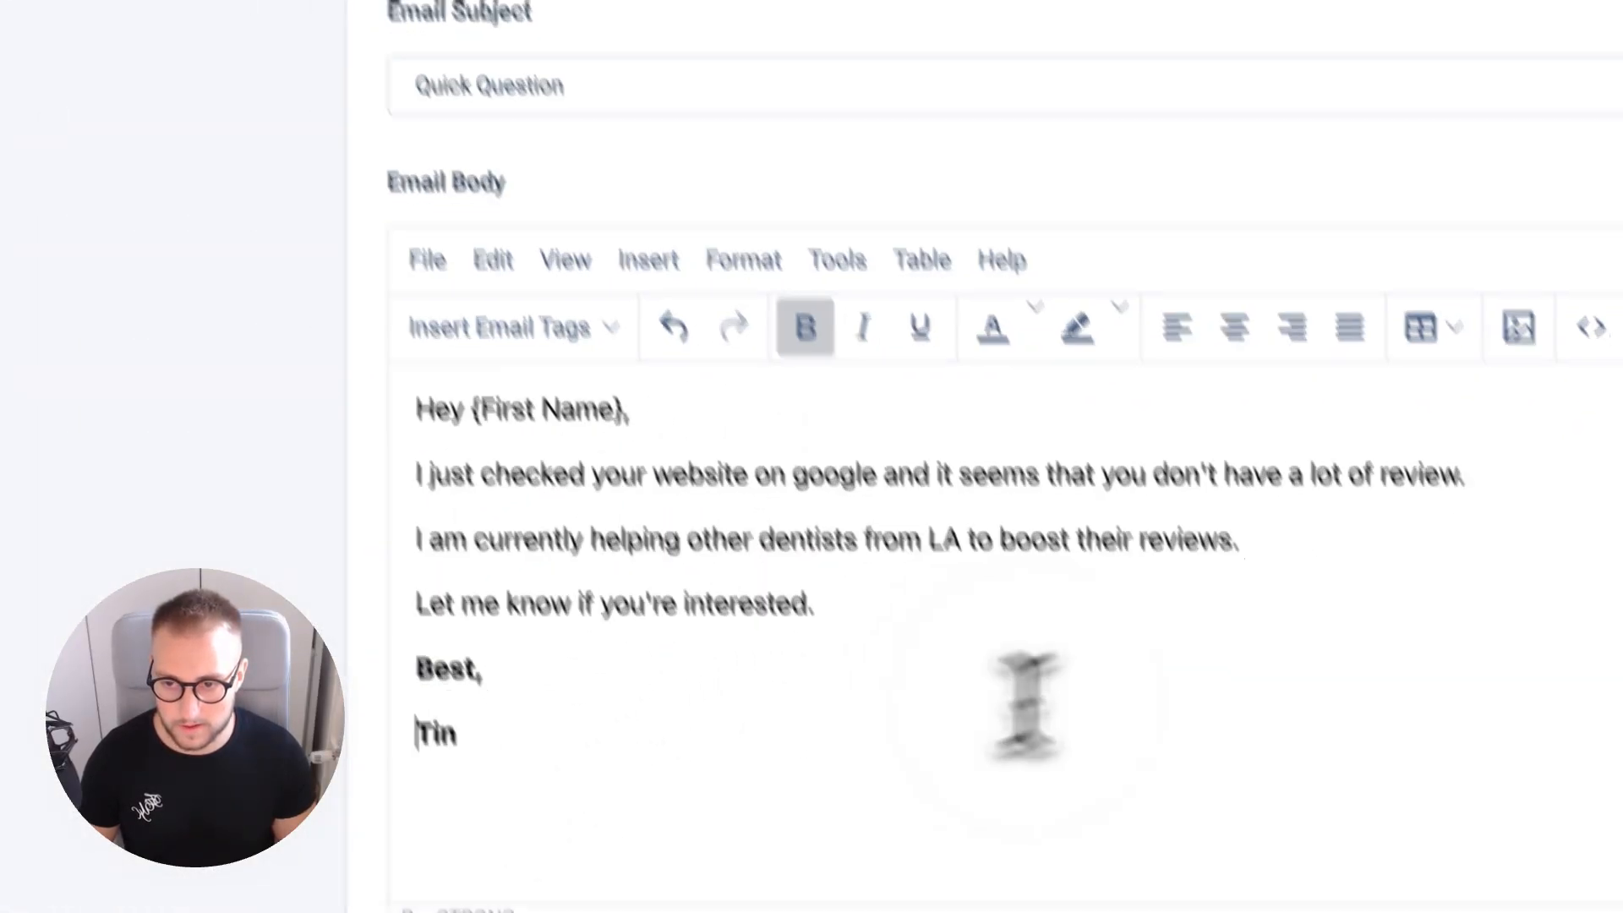
- Save the email template and open the available actions for it in the template list
{"action": "left_click", "coordinate": [420, 761]}
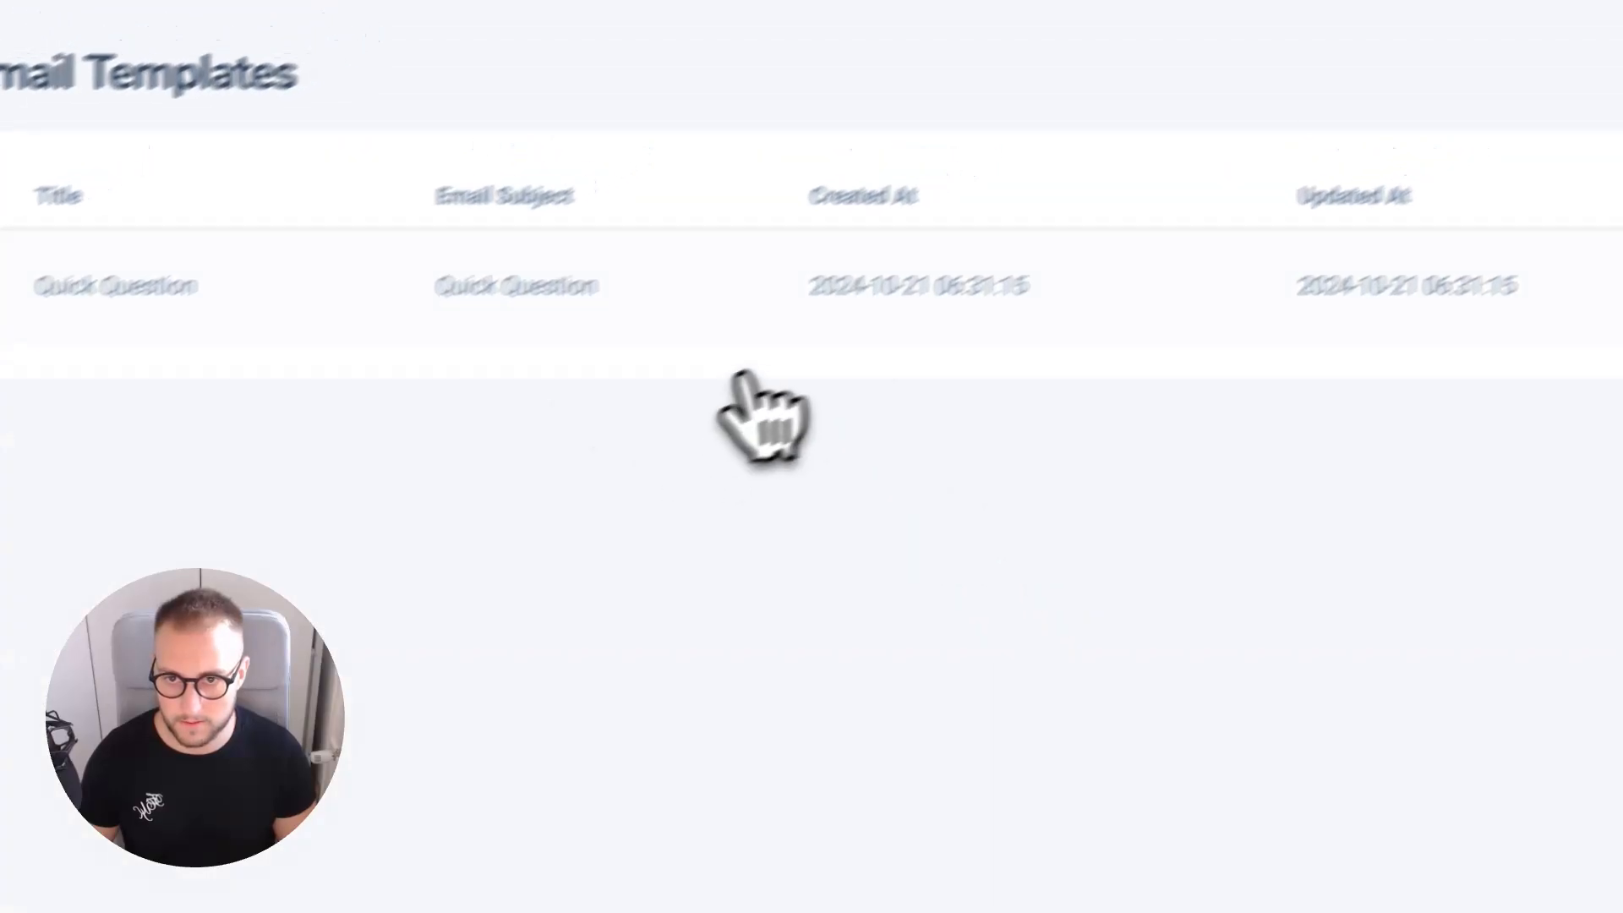
{"action": "left_click", "coordinate": [1141, 409]}
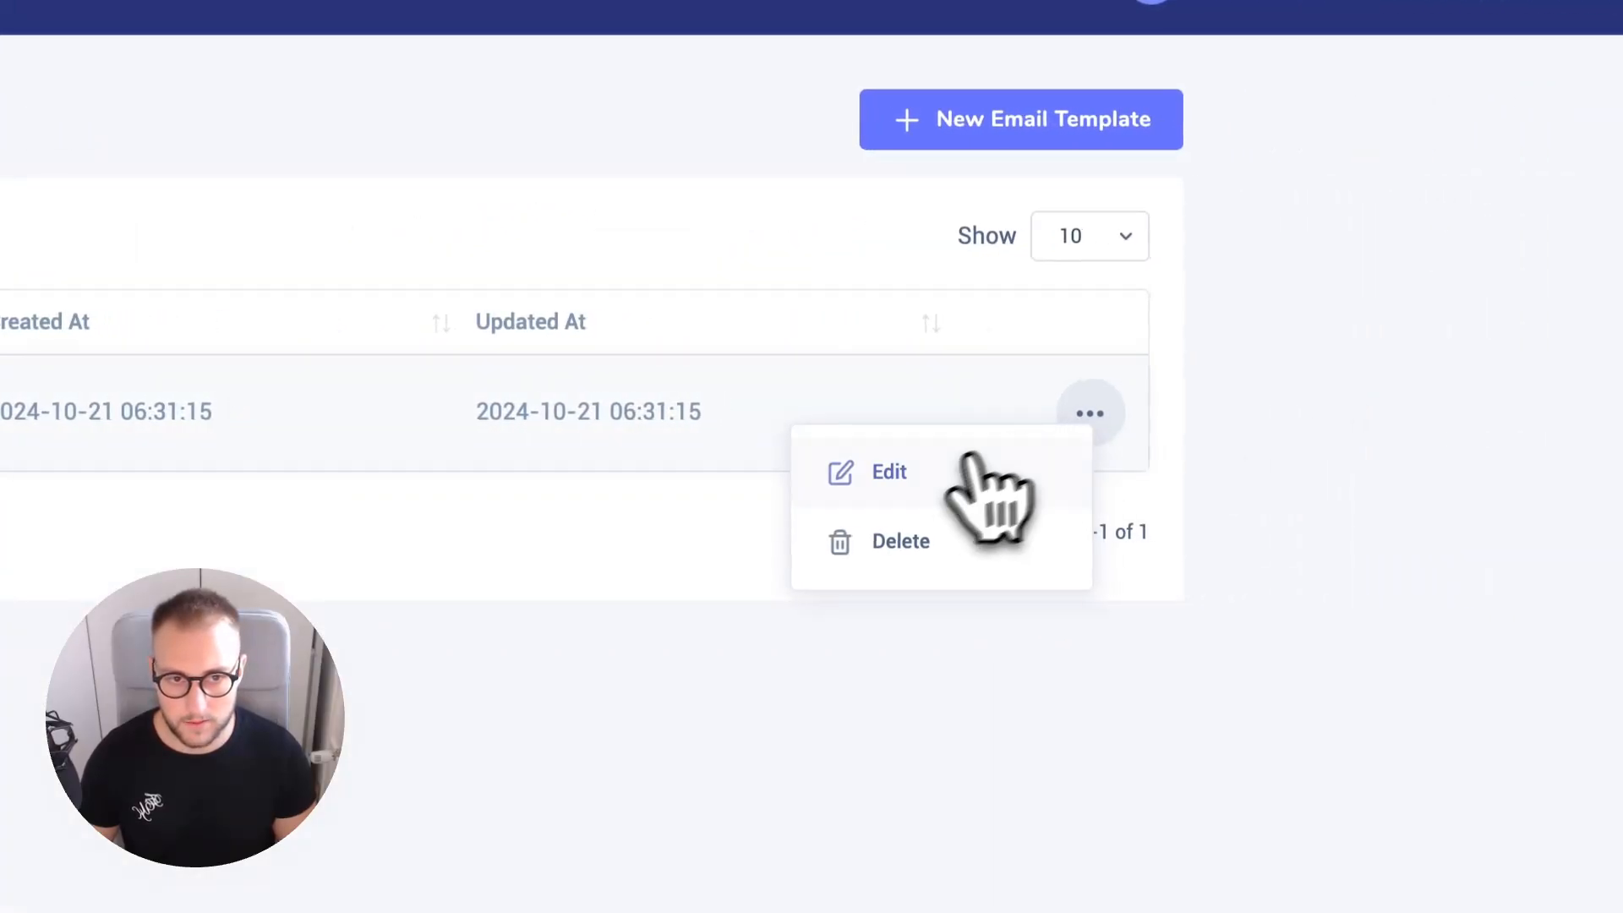
- Create a new outreach contact sequence with the title "Test - Dentists LA"
{"action": "mouse_move", "coordinate": [636, 196]}
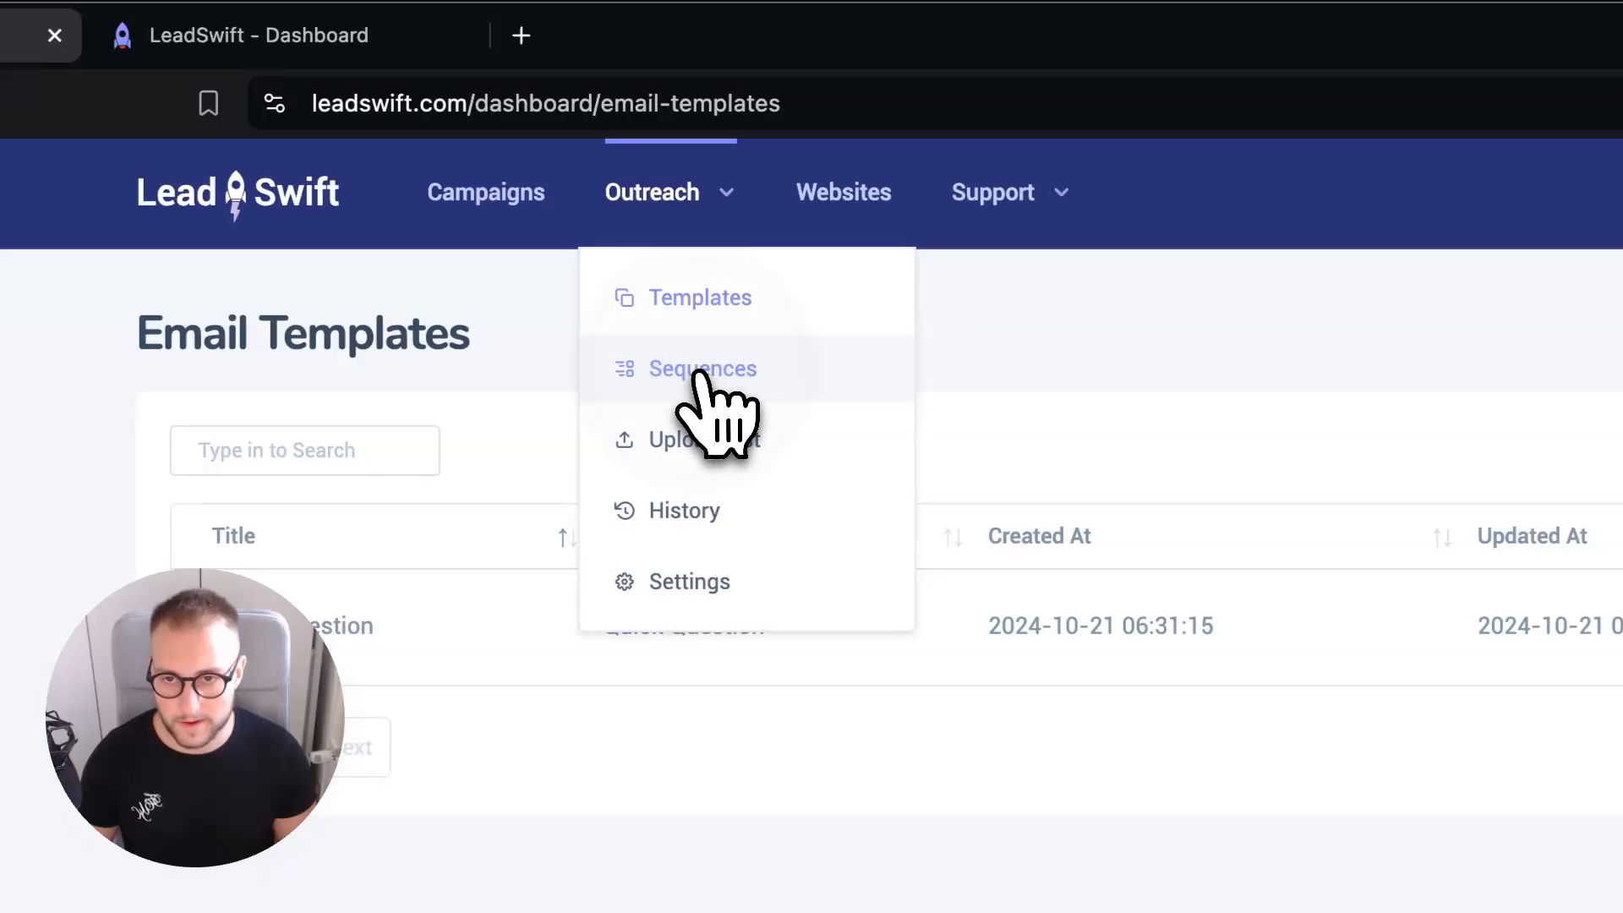
{"action": "left_click", "coordinate": [698, 374]}
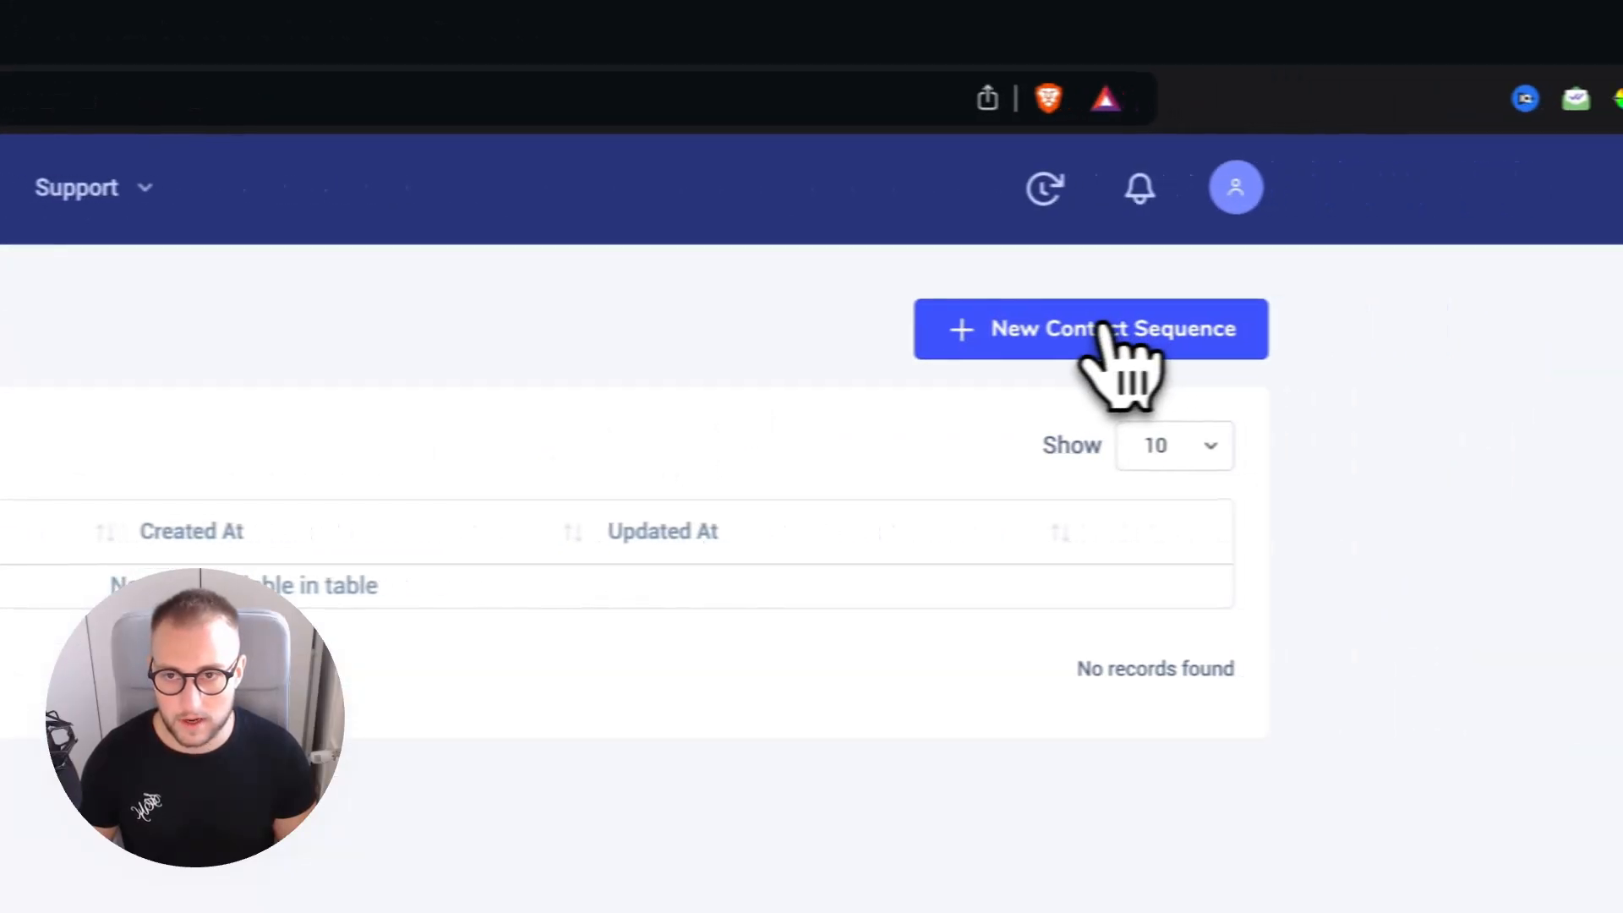
{"action": "left_click", "coordinate": [1057, 321]}
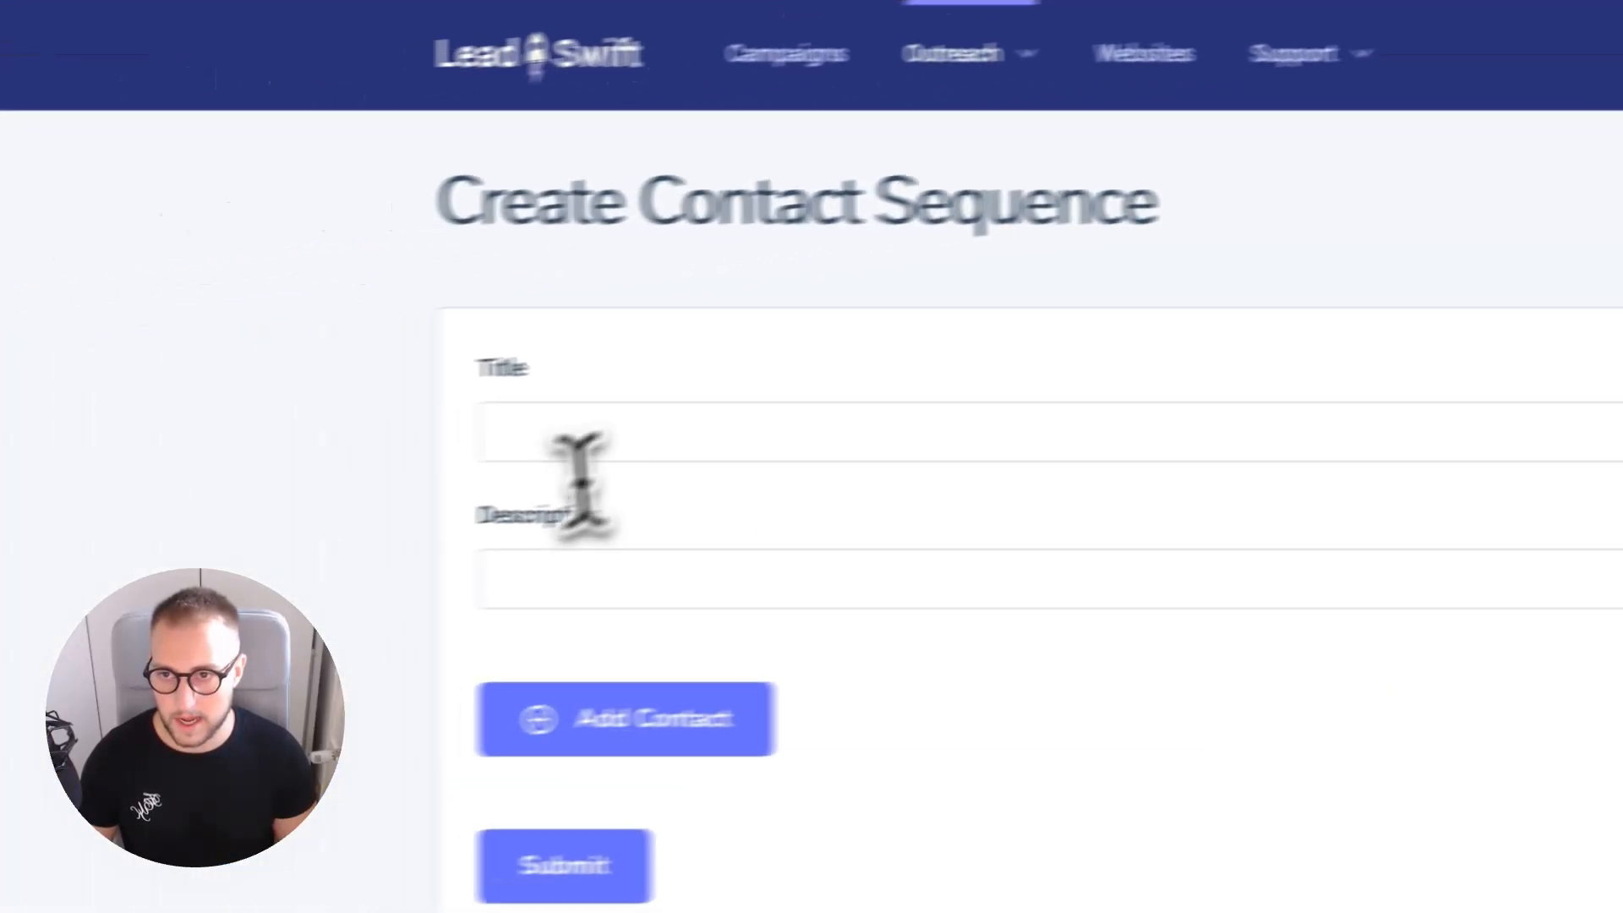
{"action": "left_click", "coordinate": [831, 431]}
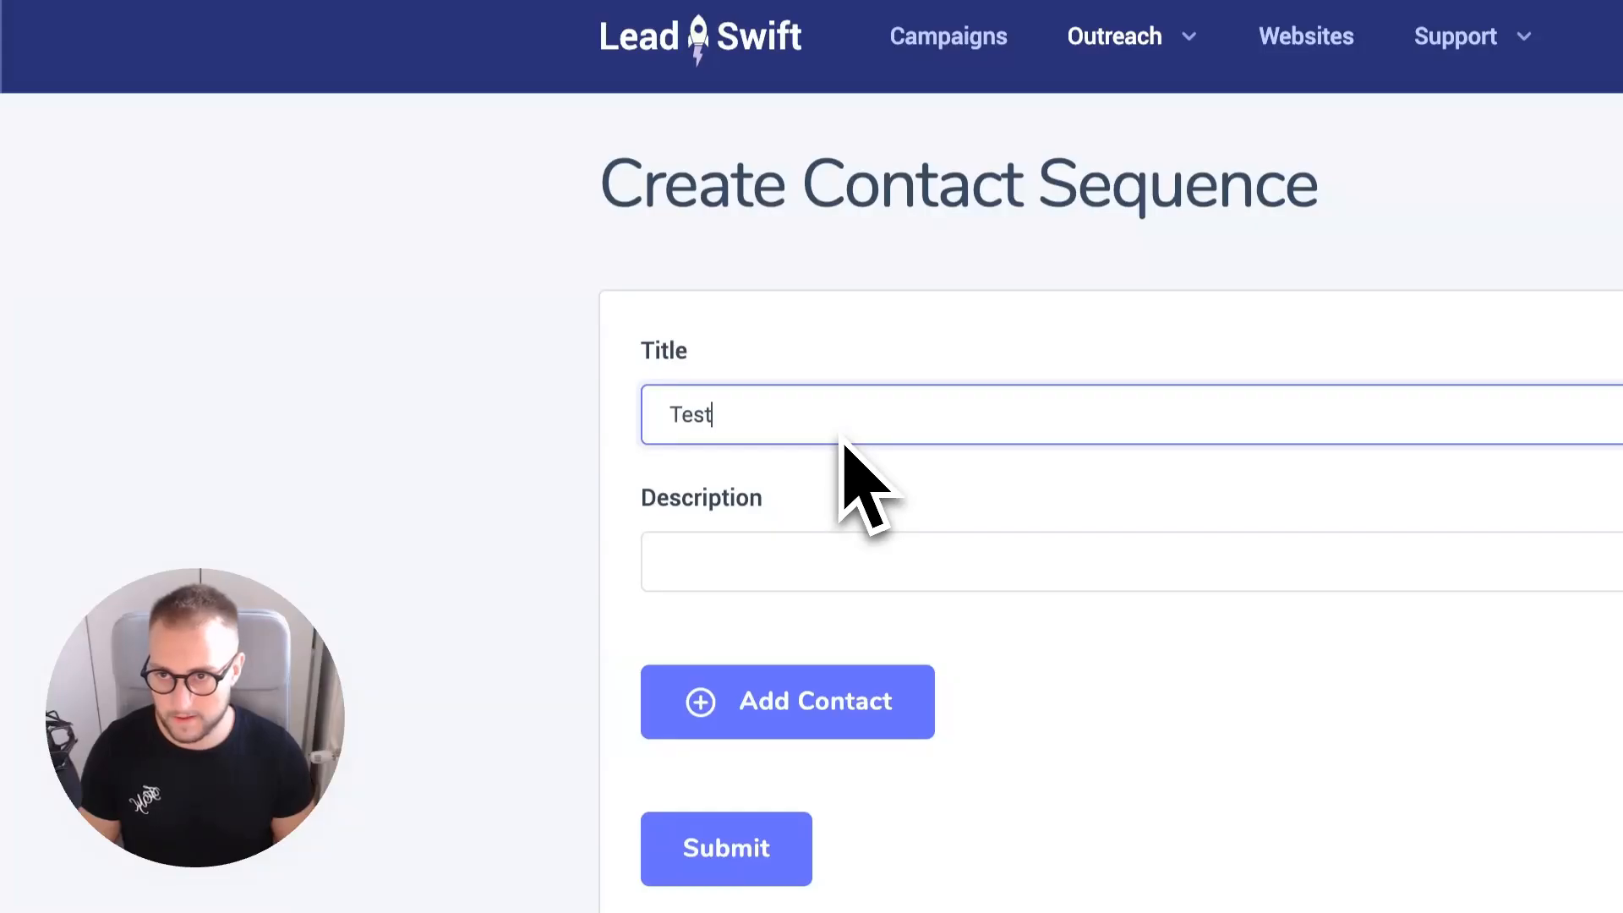
{"action": "type", "text": "Test - Dentists "}
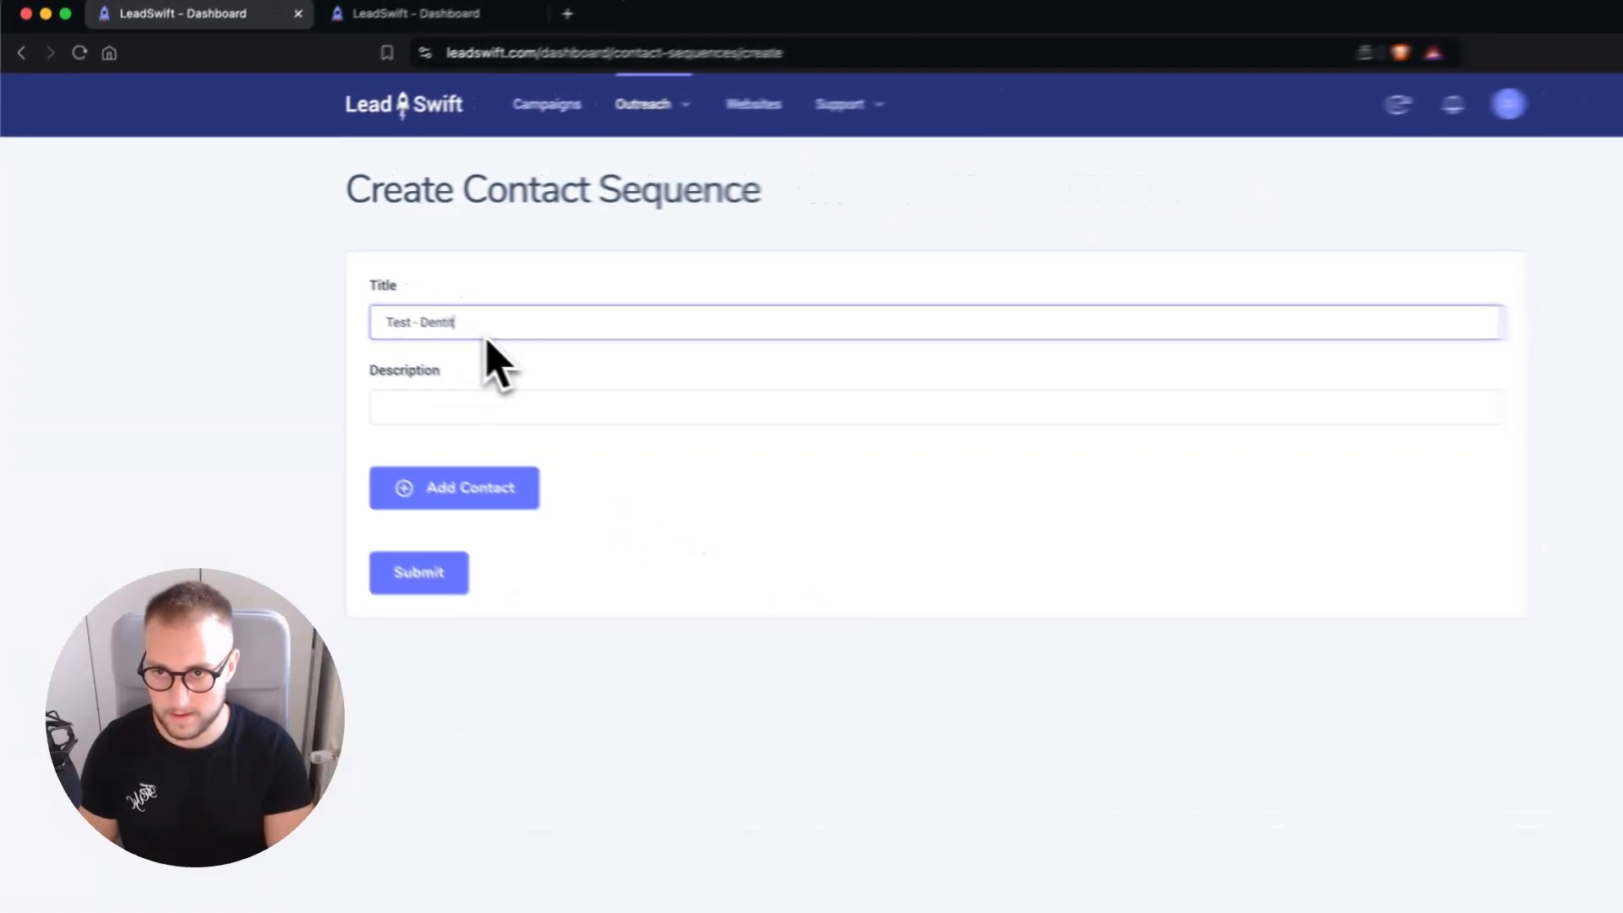
{"action": "type", "text": "UK"}
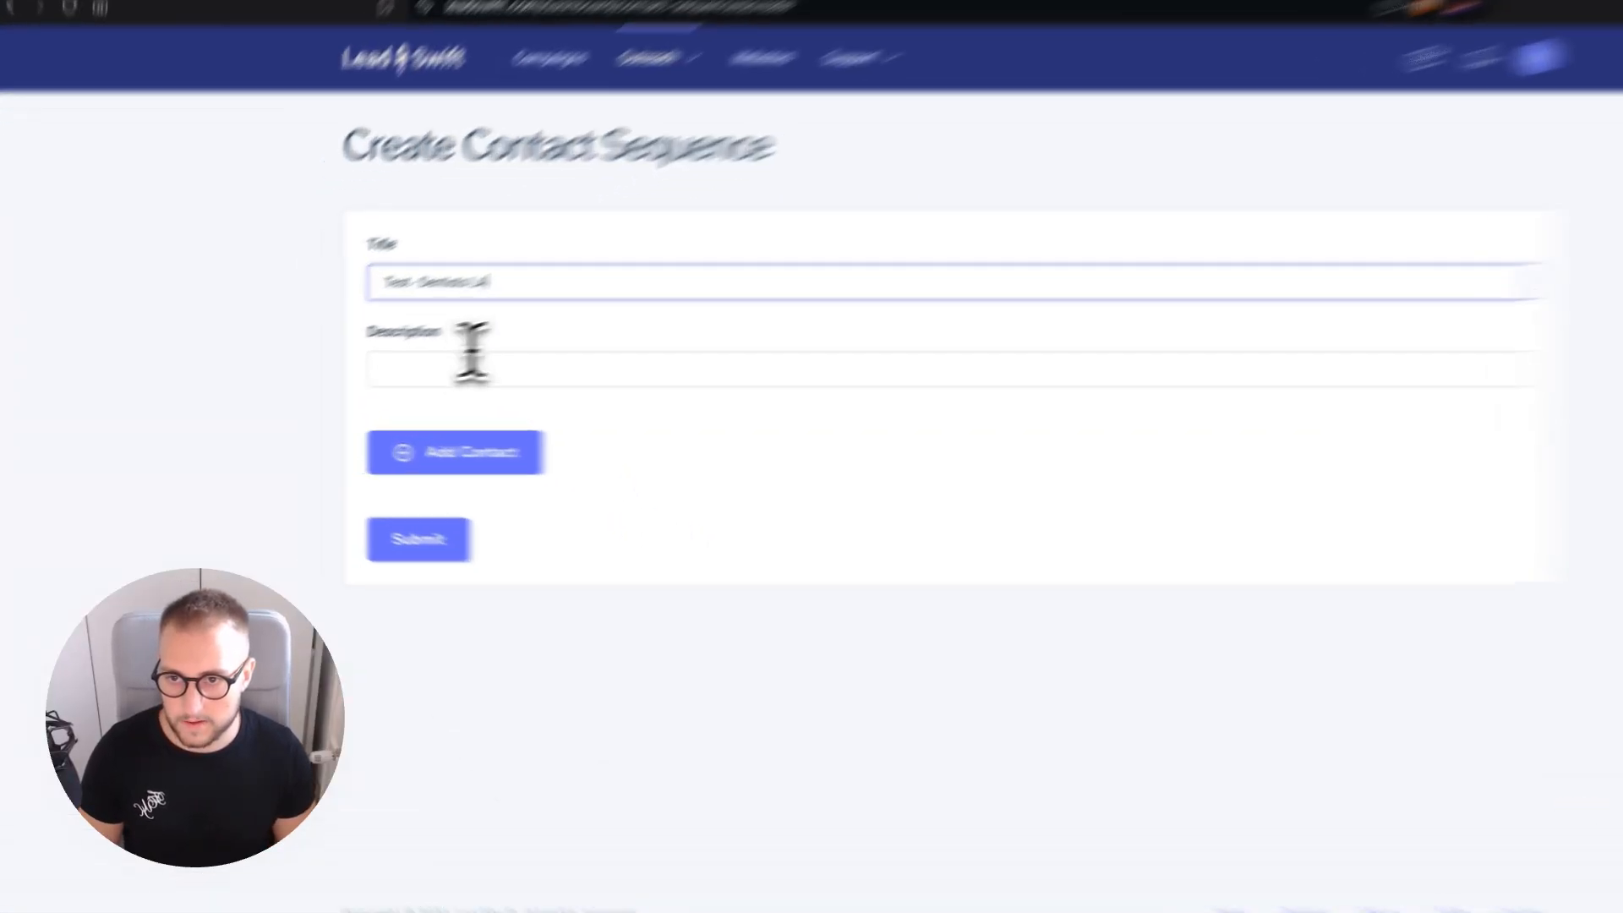
- Copy the sequence title "Test - Dentists LA" into the description
{"action": "key", "text": "ctrl+a"}
{"action": "key", "text": "ctrl+c"}
{"action": "left_click", "coordinate": [419, 366]}
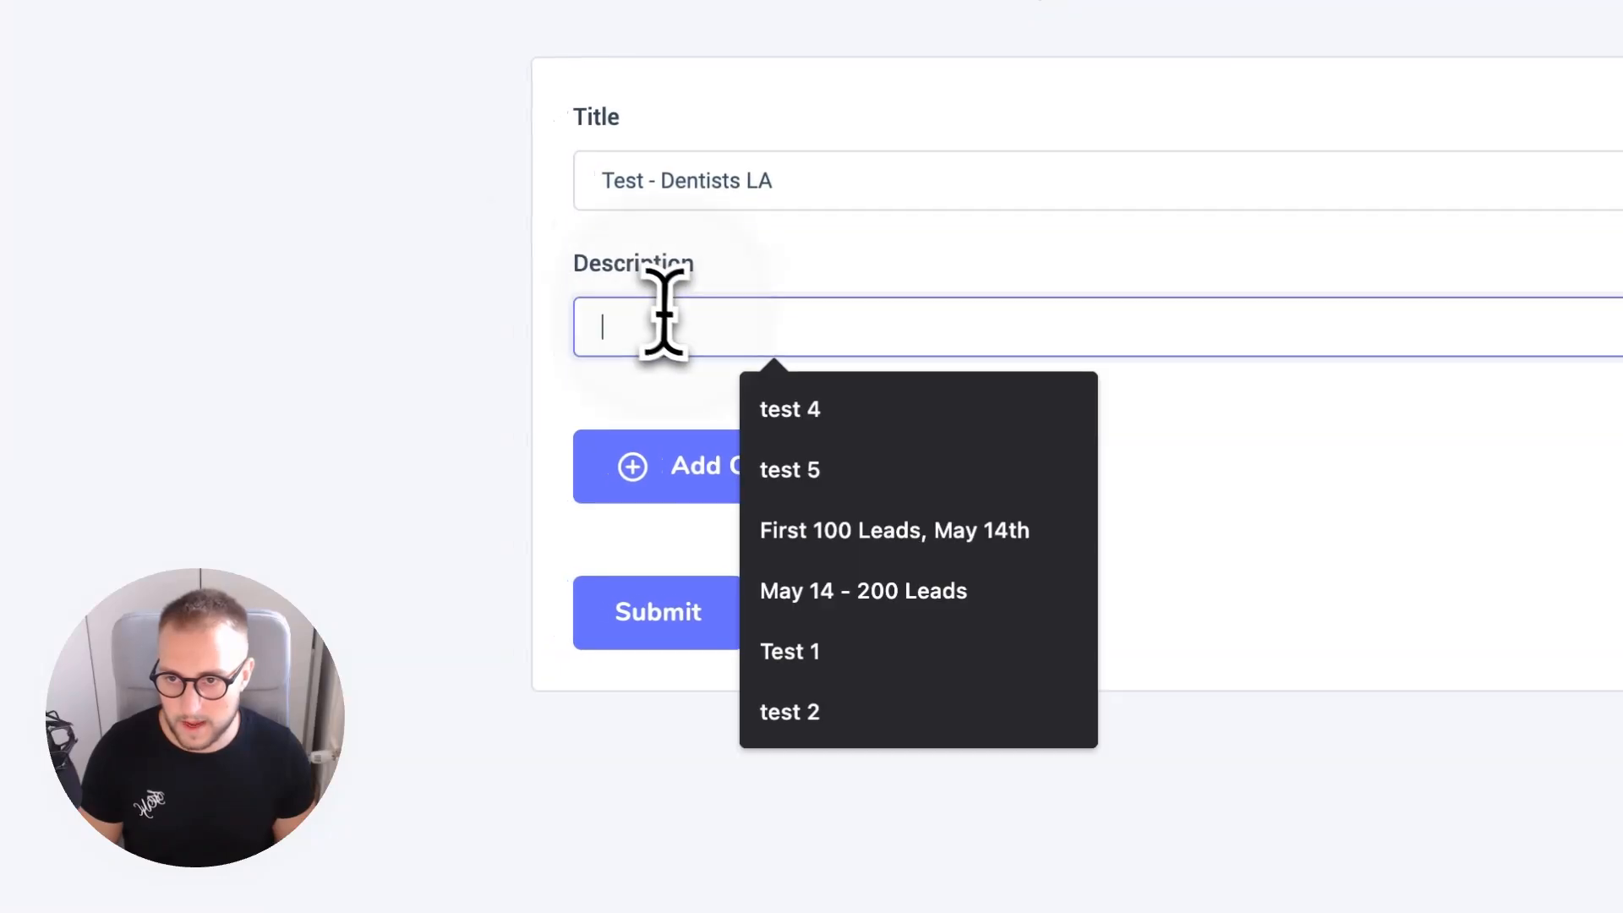
{"action": "key", "text": "ctrl+v"}
- Add the first email event to the sequence and fill it from the "Quick Question" mail template
{"action": "left_click", "coordinate": [773, 484]}
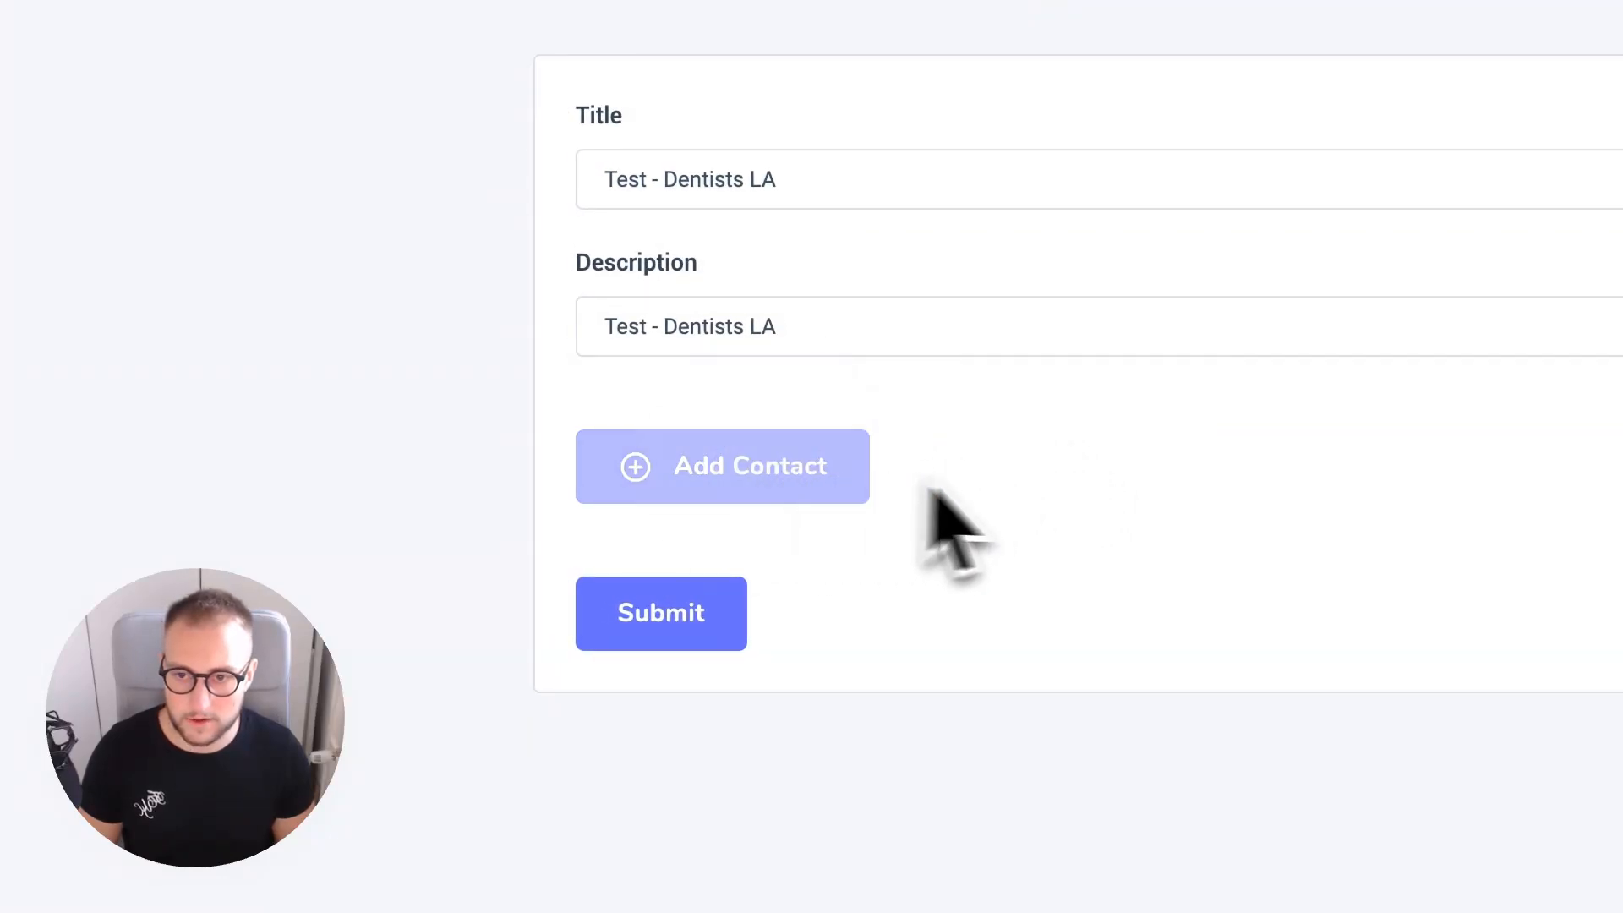
{"action": "scroll", "coordinate": [883, 664], "scroll_direction": "down", "scroll_amount": 3}
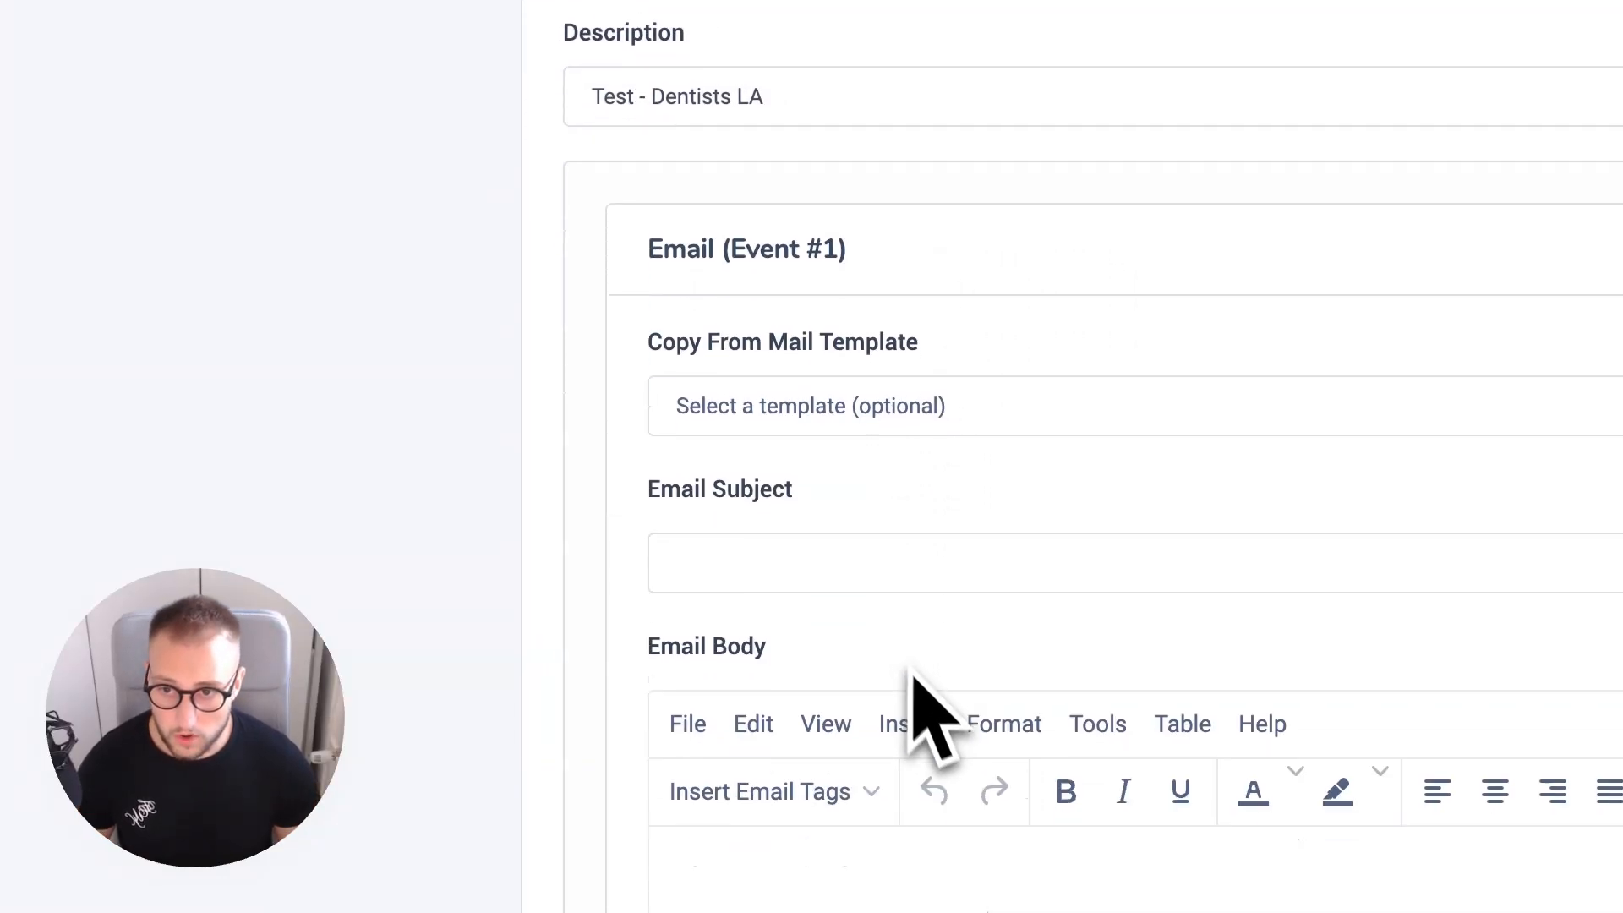
{"action": "scroll", "coordinate": [947, 462], "scroll_direction": "up", "scroll_amount": 1}
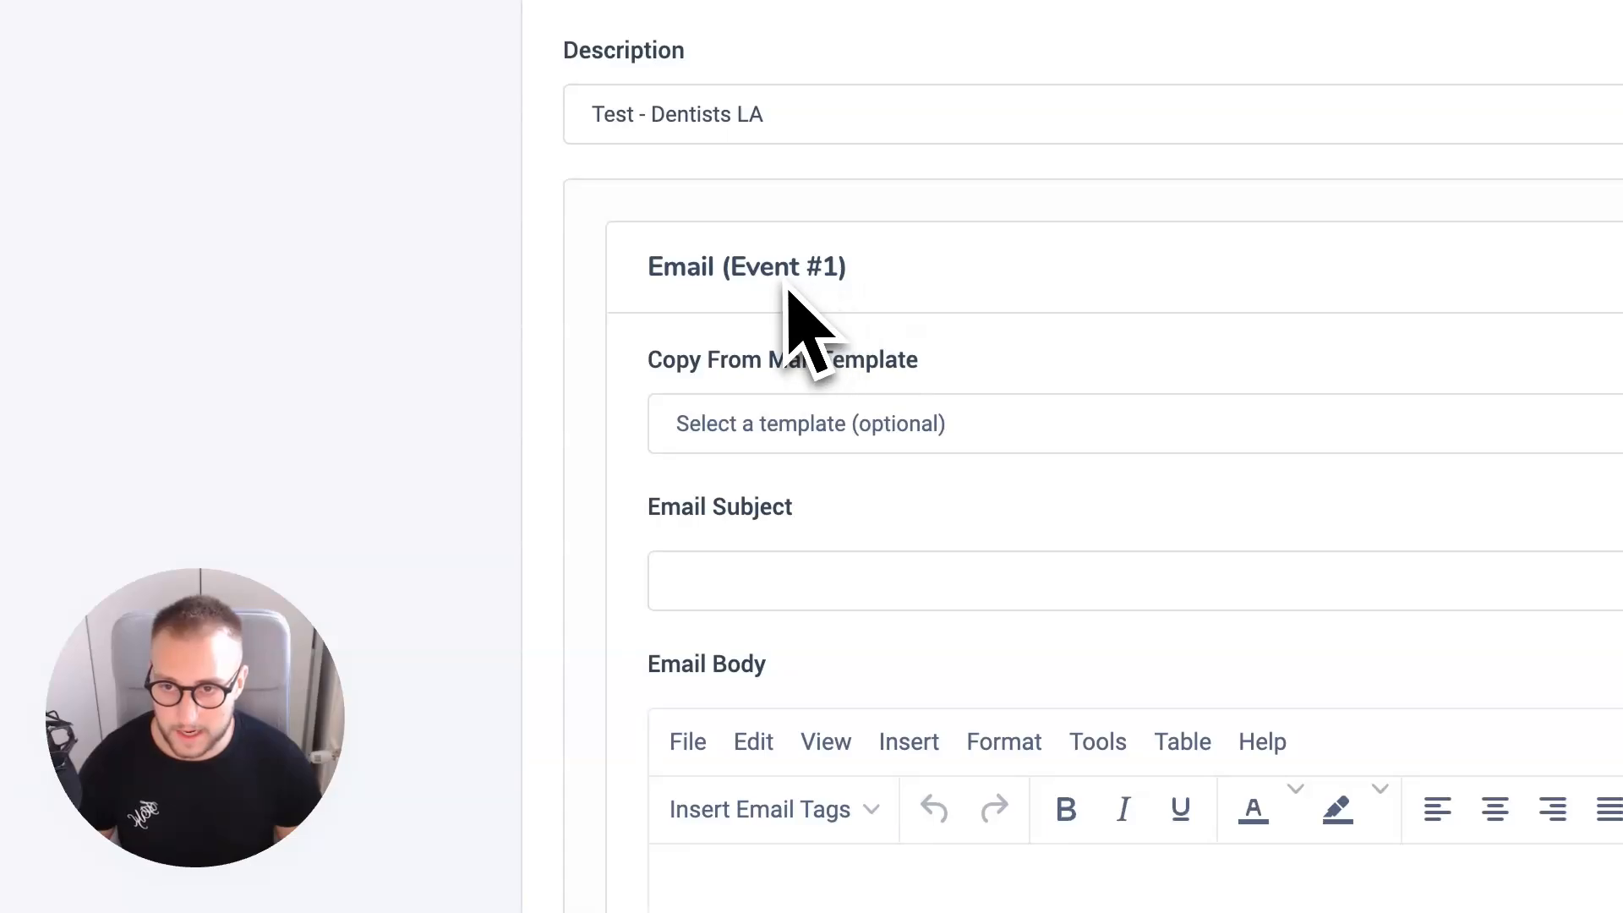
{"action": "left_click", "coordinate": [824, 431]}
{"action": "left_click", "coordinate": [790, 625]}
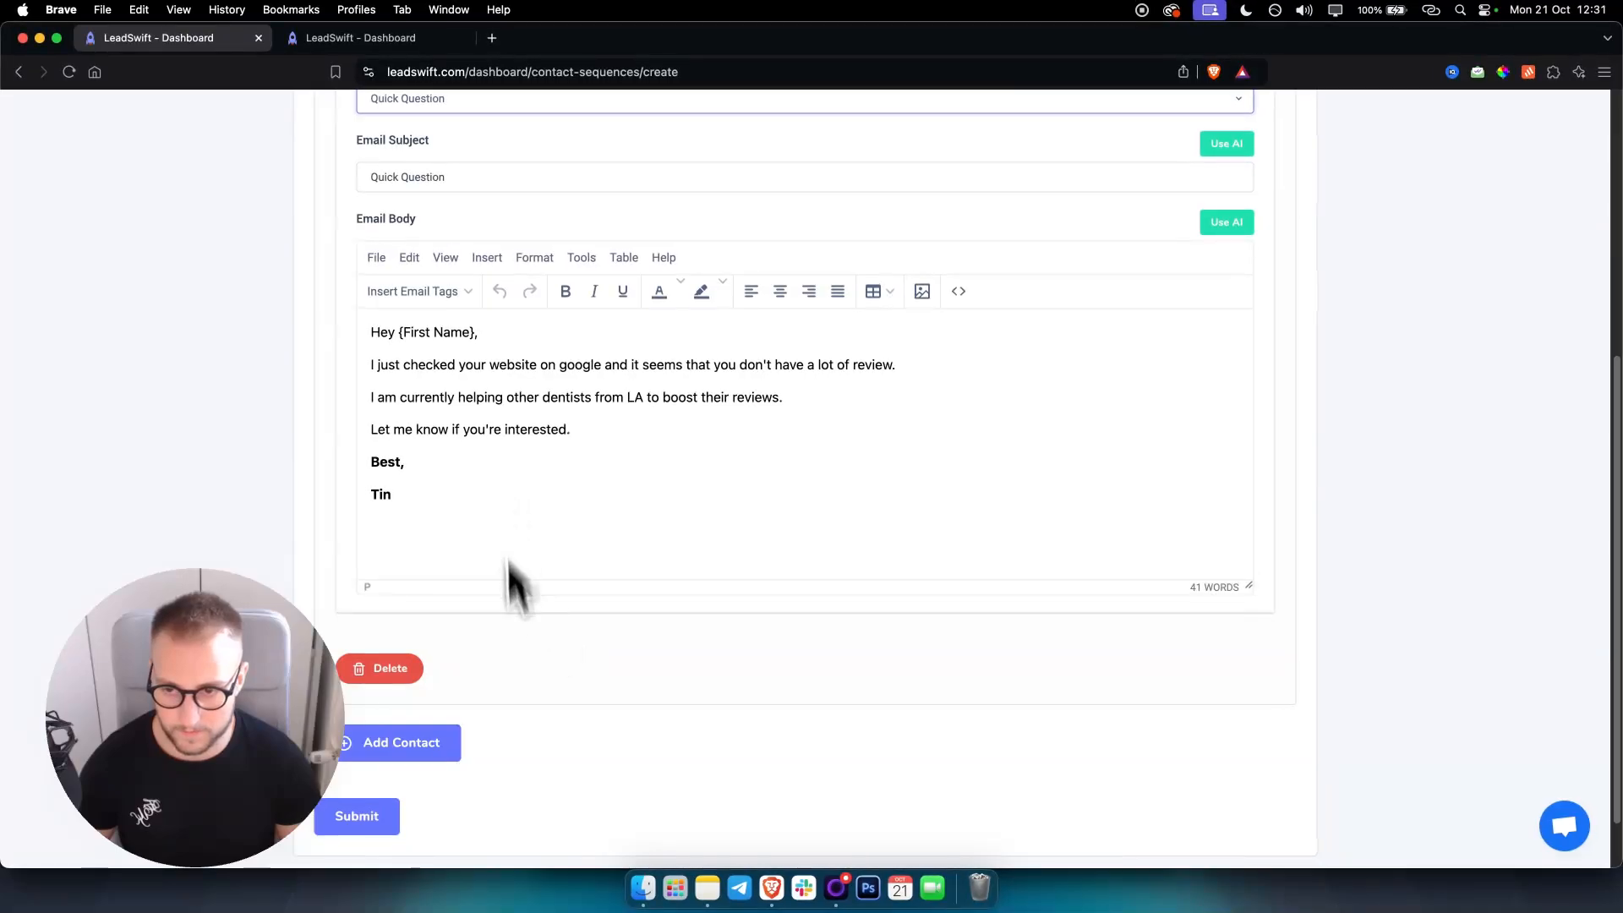
{"action": "scroll", "coordinate": [469, 566], "scroll_direction": "up", "scroll_amount": 2}
{"action": "scroll", "coordinate": [474, 584], "scroll_direction": "down", "scroll_amount": 2}
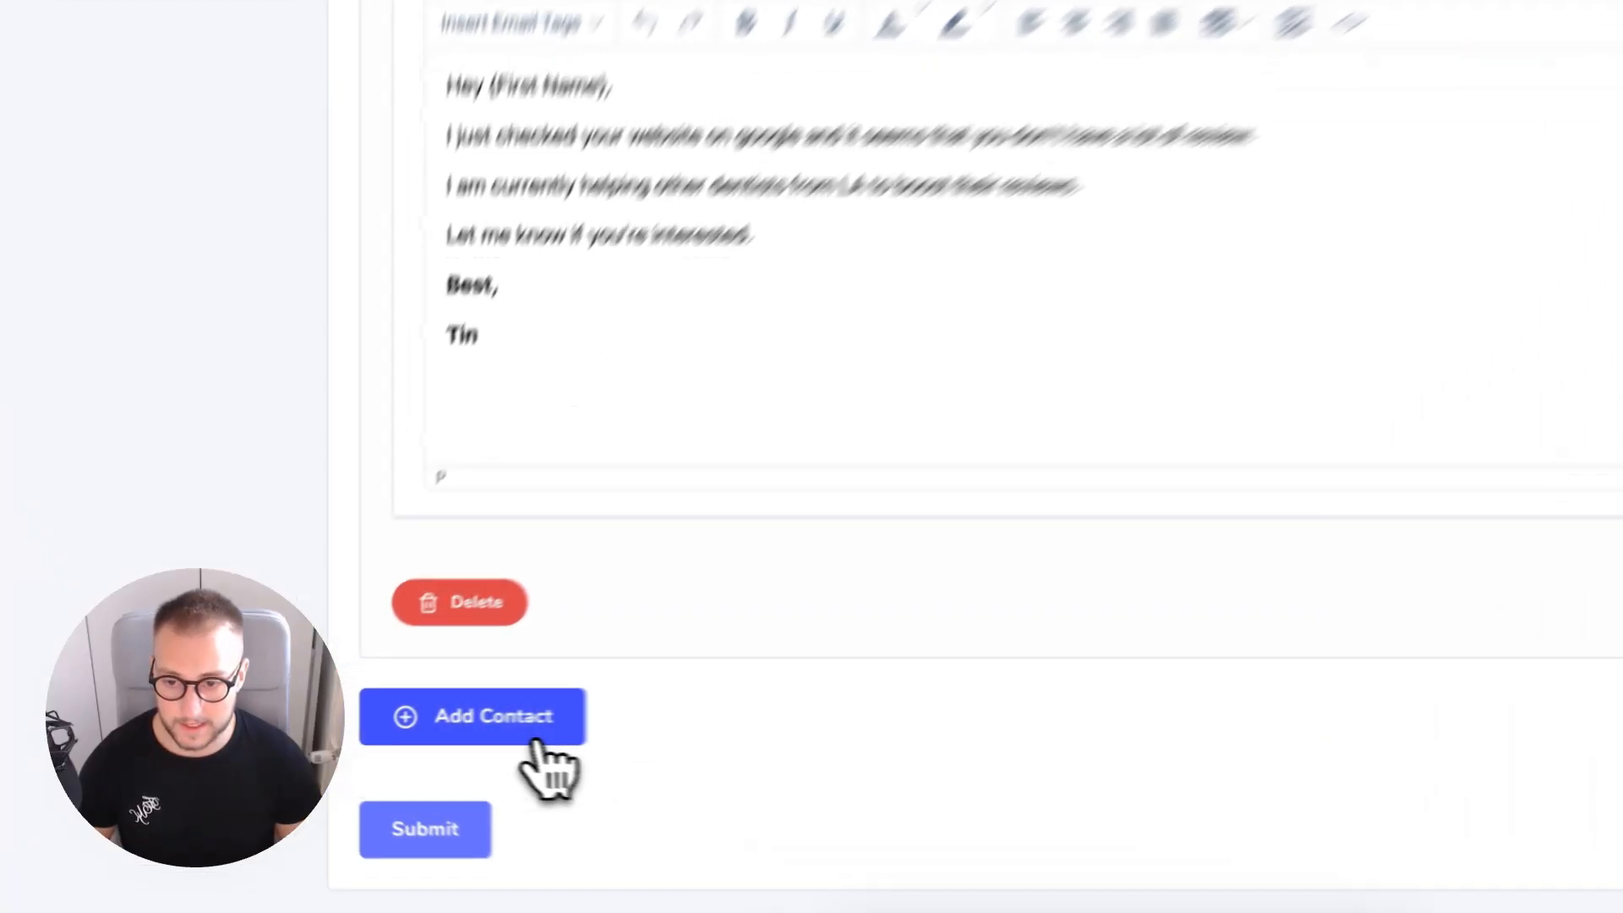
- Add a second email event without a template and give it the subject "Did you get this?"
{"action": "left_click", "coordinate": [439, 744]}
{"action": "scroll", "coordinate": [1149, 655], "scroll_direction": "down", "scroll_amount": 5}
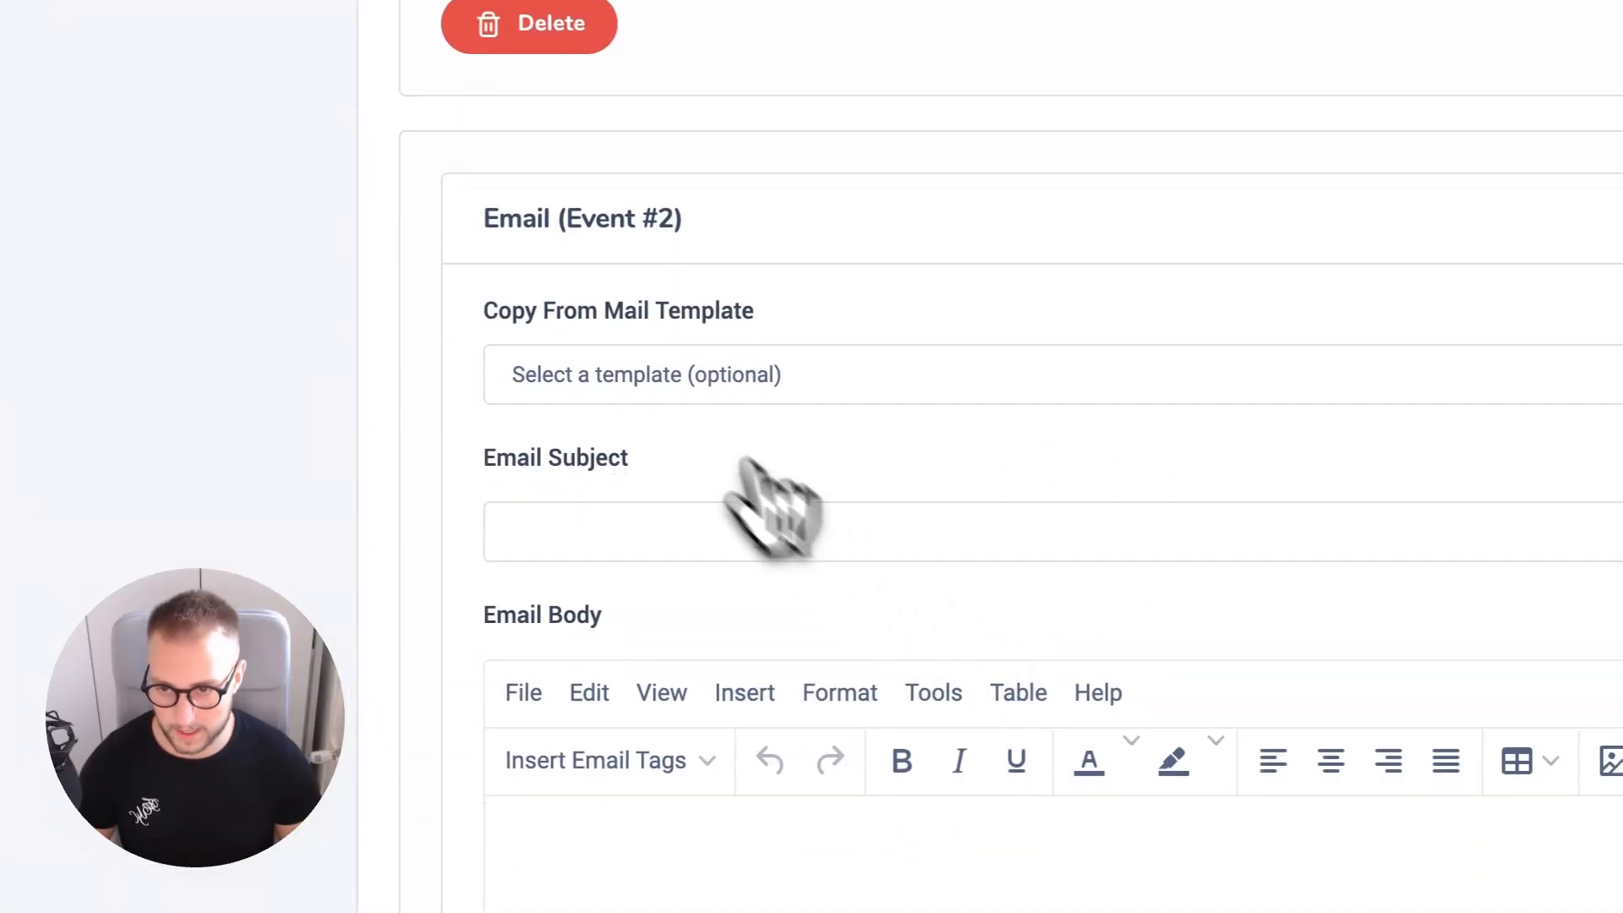
{"action": "left_click", "coordinate": [803, 376]}
{"action": "left_click", "coordinate": [676, 377]}
{"action": "scroll", "coordinate": [592, 439], "scroll_direction": "down", "scroll_amount": 1}
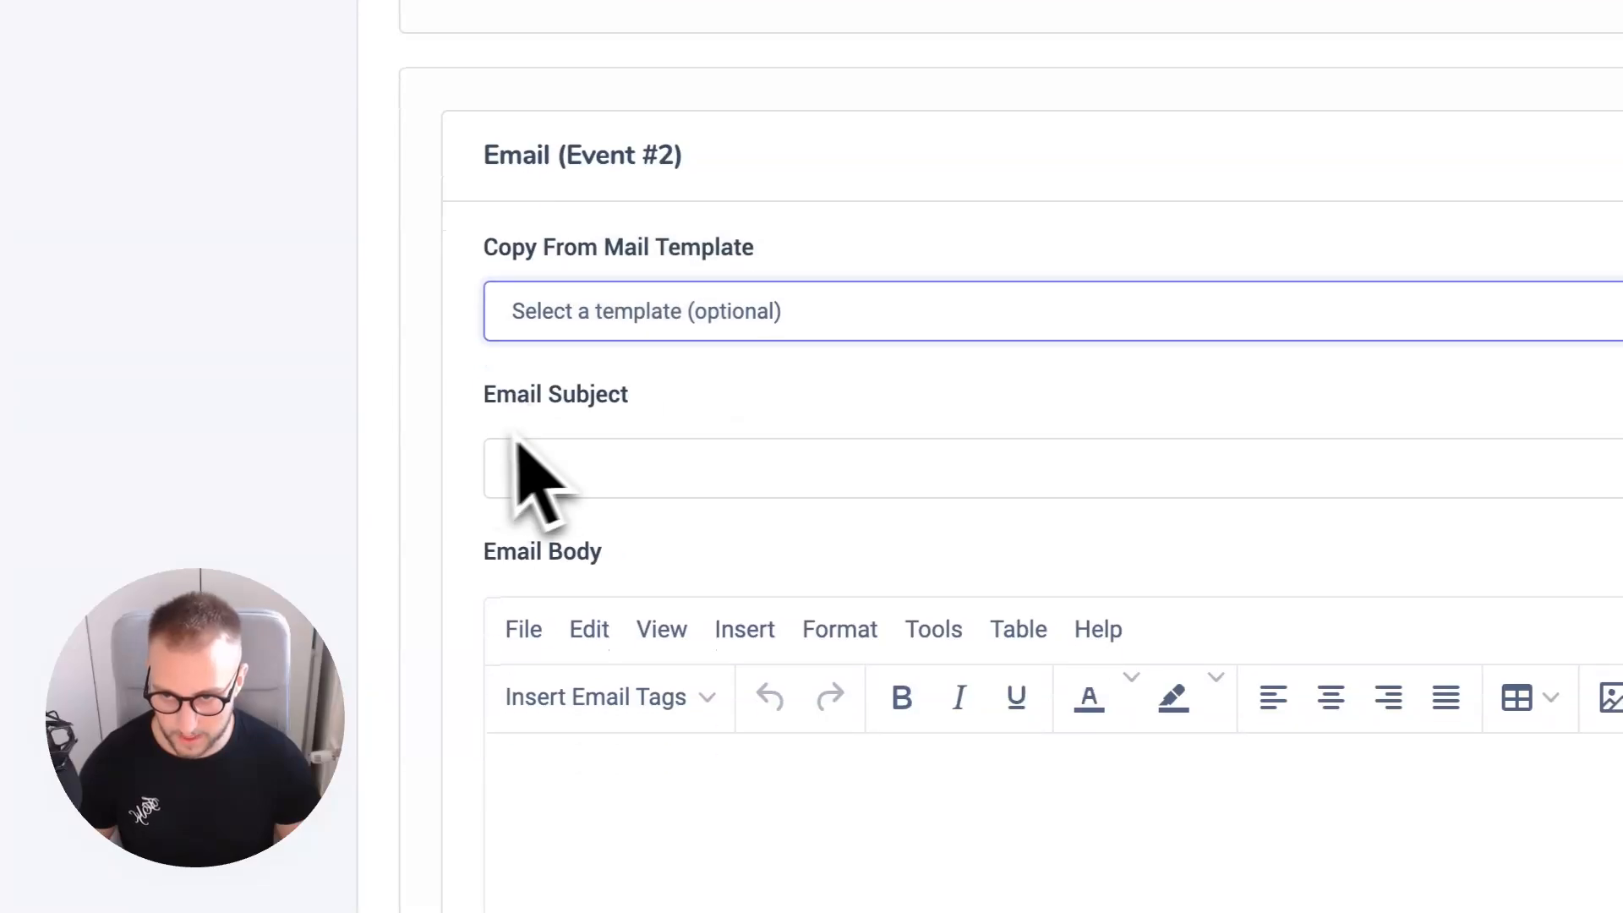
{"action": "left_click", "coordinate": [561, 454]}
{"action": "type", "text": "Did you"}
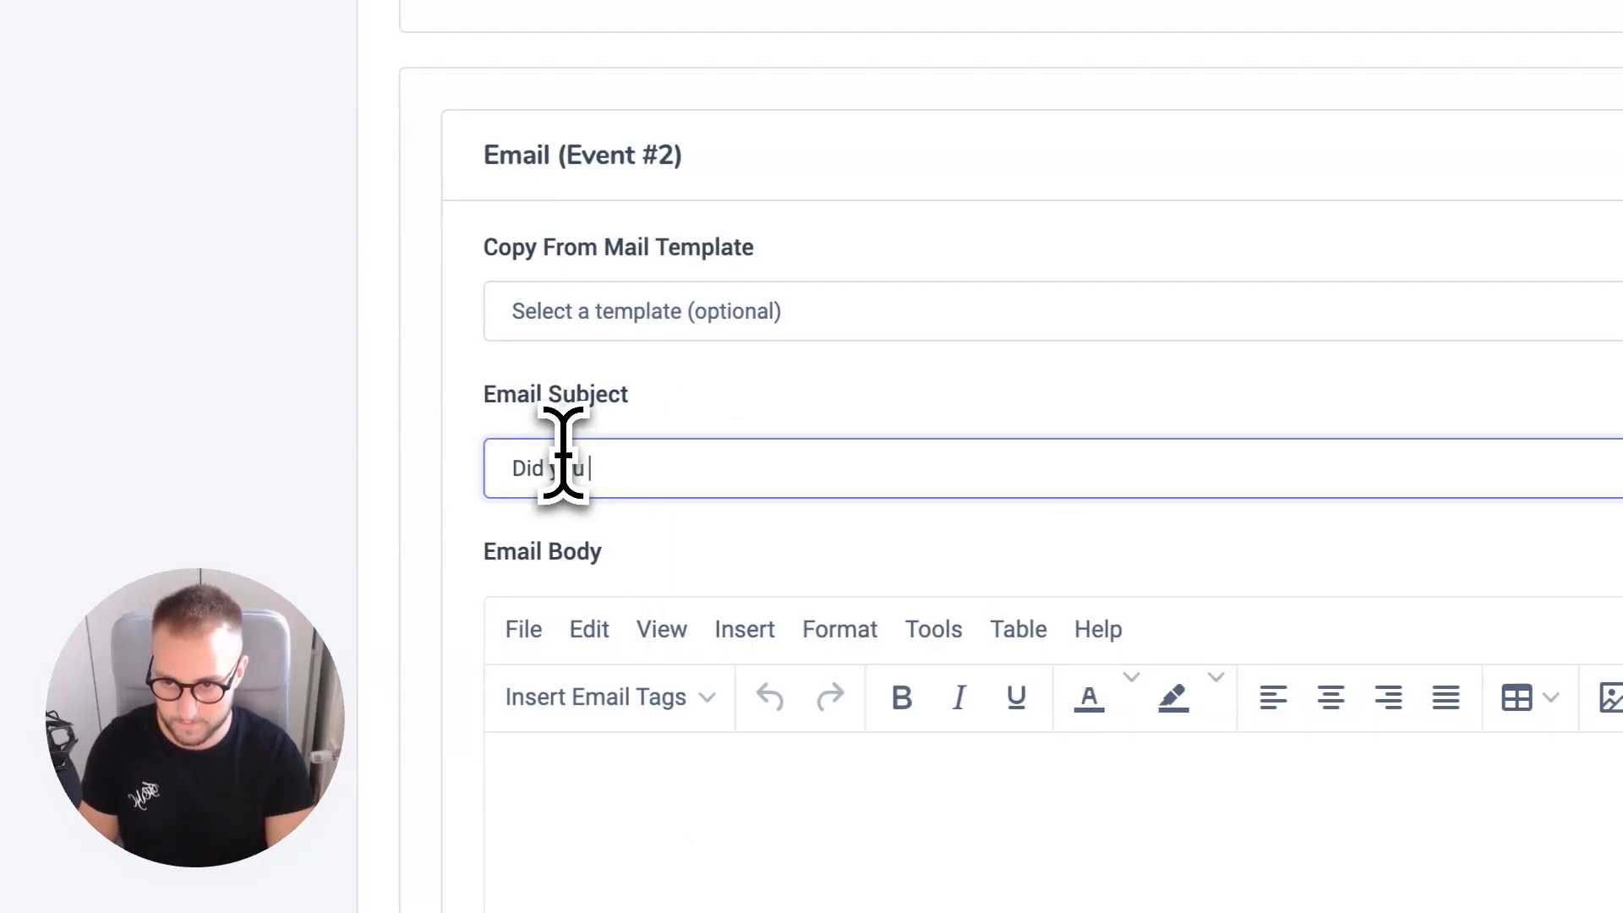
{"action": "scroll", "coordinate": [749, 519], "scroll_direction": "down", "scroll_amount": 4}
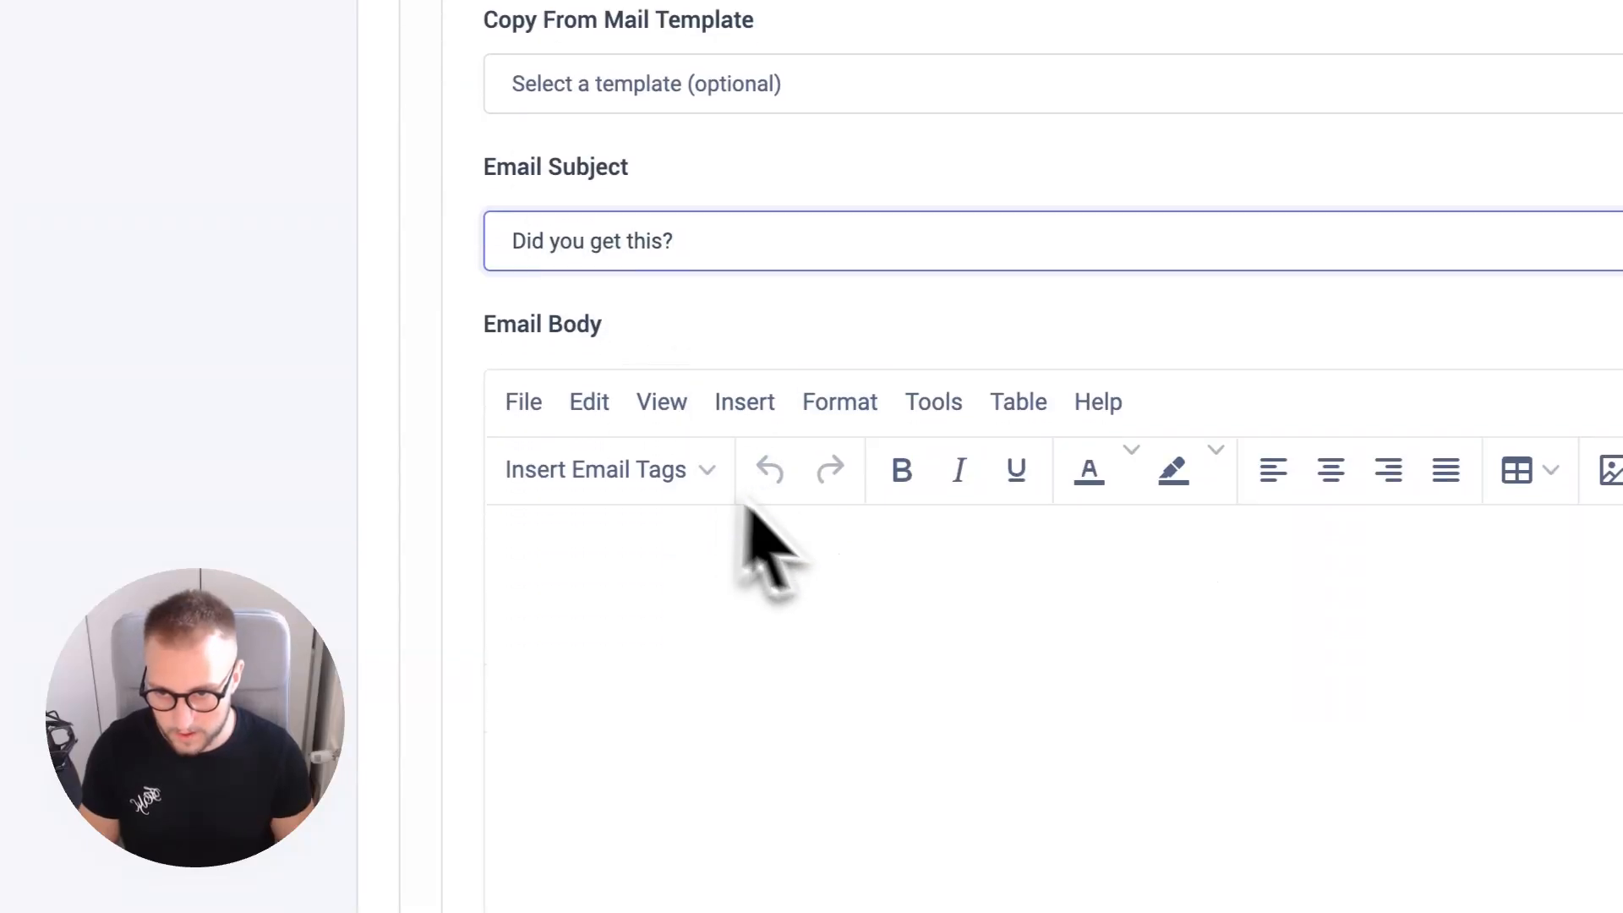
- Write the second email's greeting "Hey {First Name}," using the first name tag, followed by "Did you get my previous email?"
{"action": "left_click", "coordinate": [879, 524]}
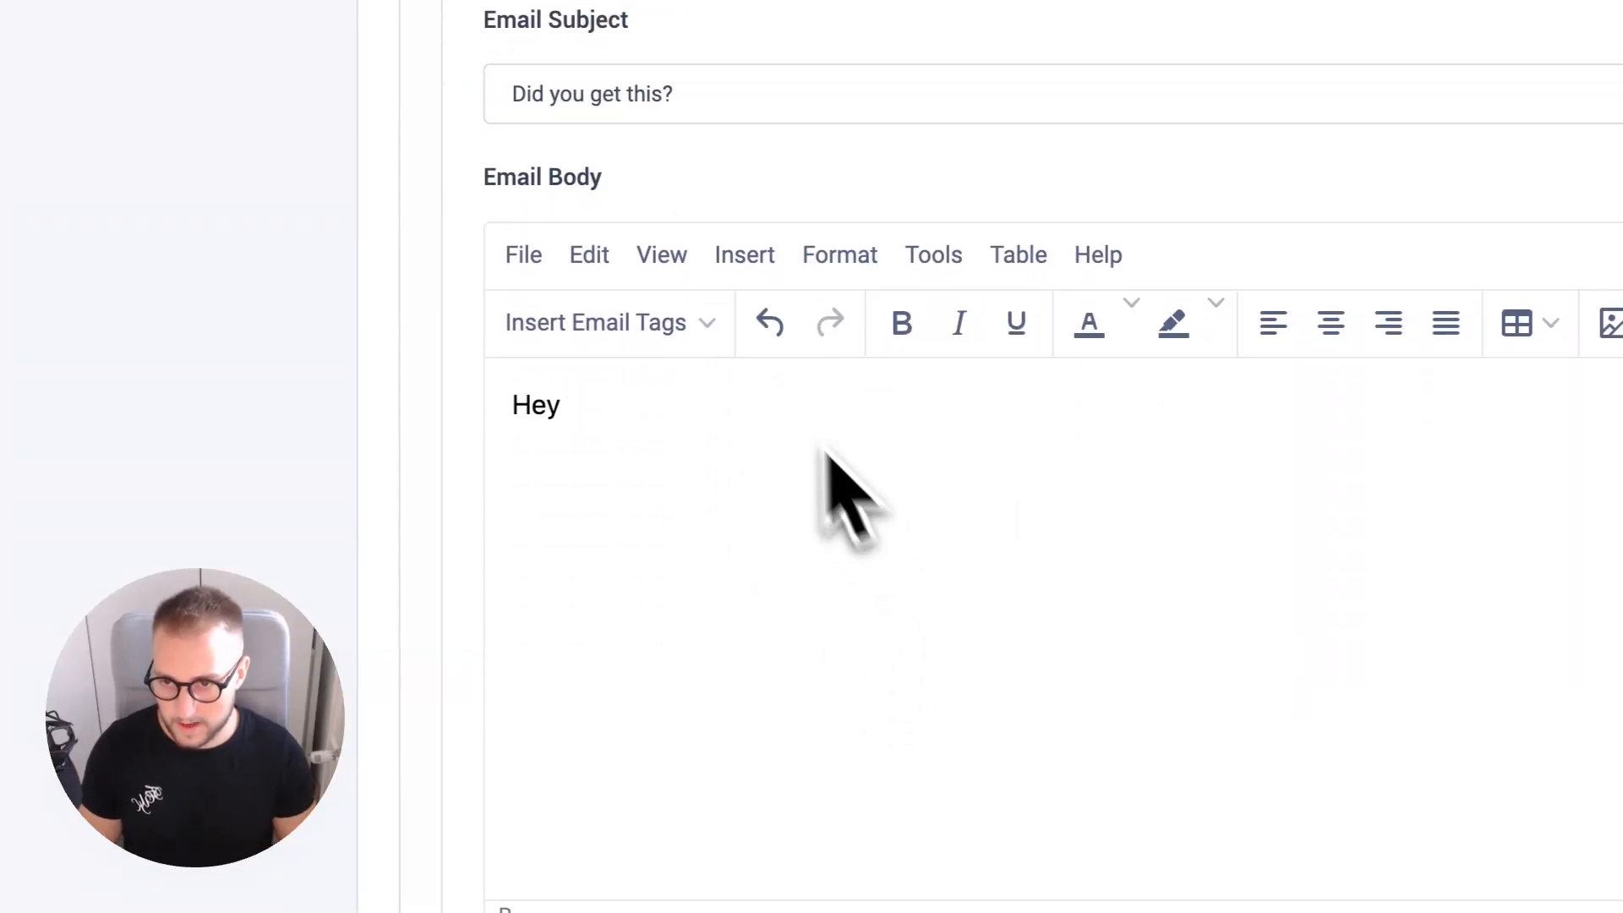
{"action": "left_click", "coordinate": [695, 334]}
{"action": "left_click", "coordinate": [744, 157]}
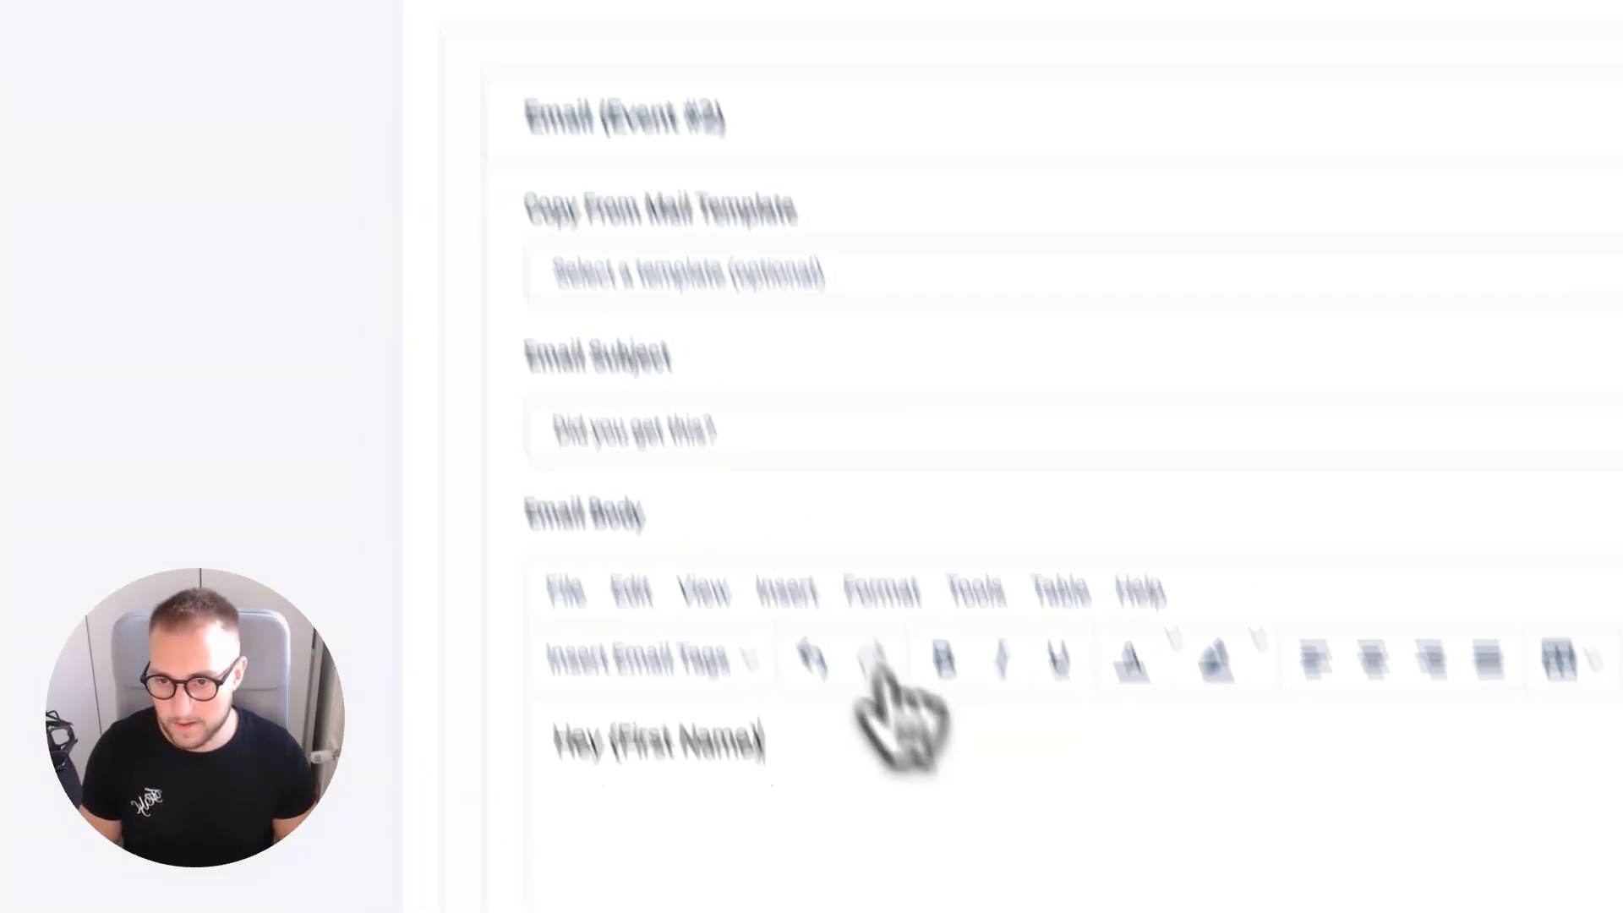
{"action": "type", "text": ","}
{"action": "key", "text": "Return"}
{"action": "key", "text": "Return"}
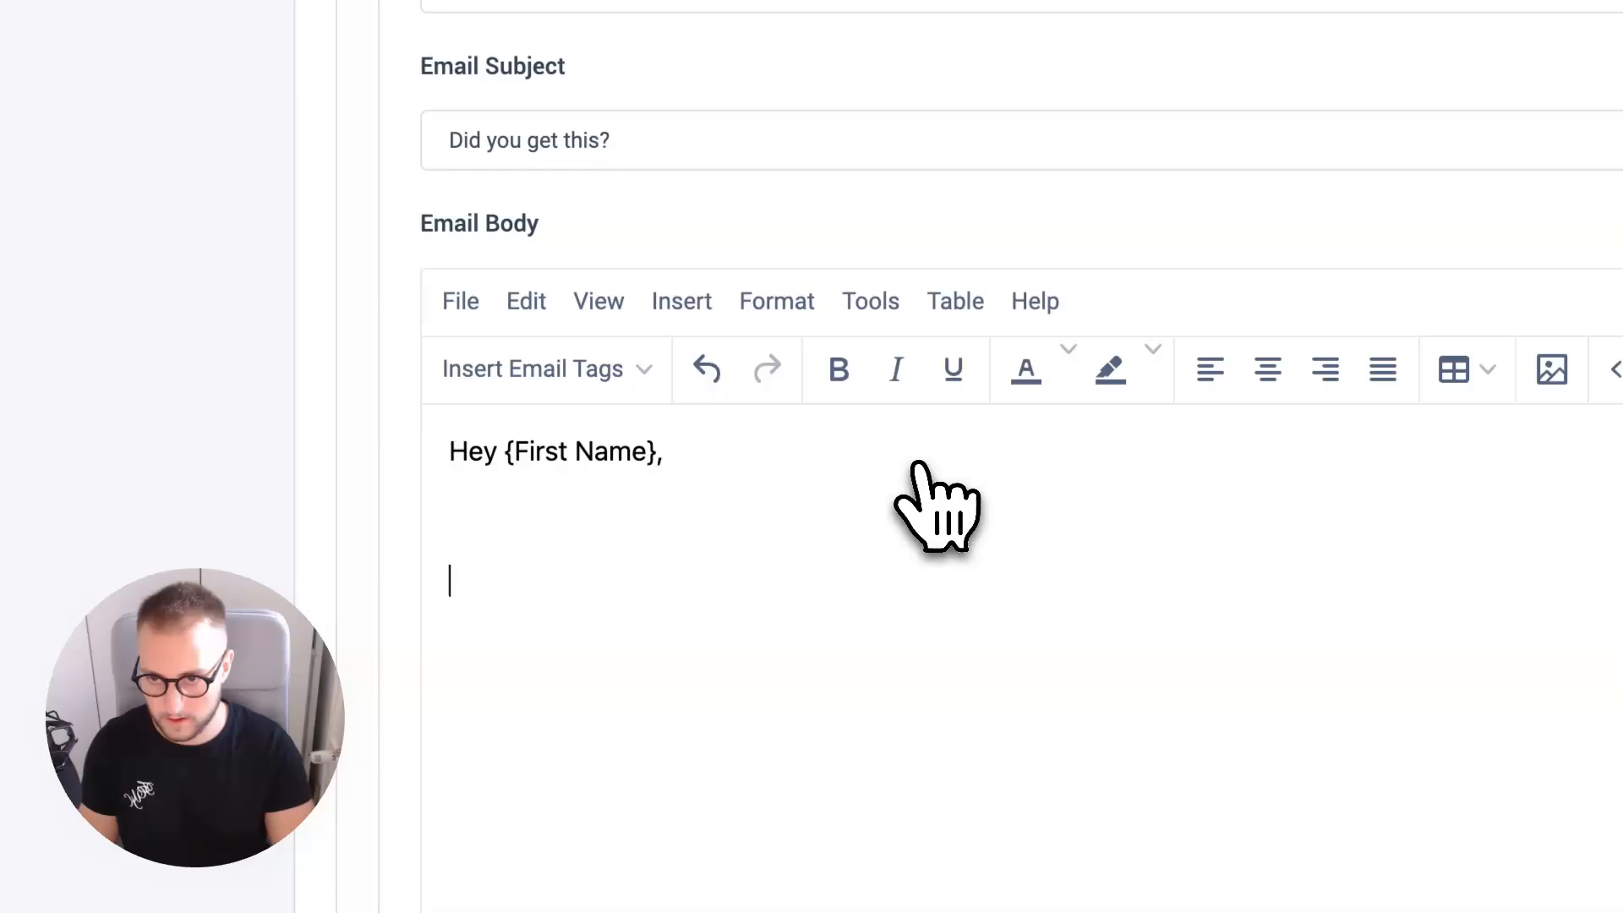
{"action": "type", "text": "Did you "}
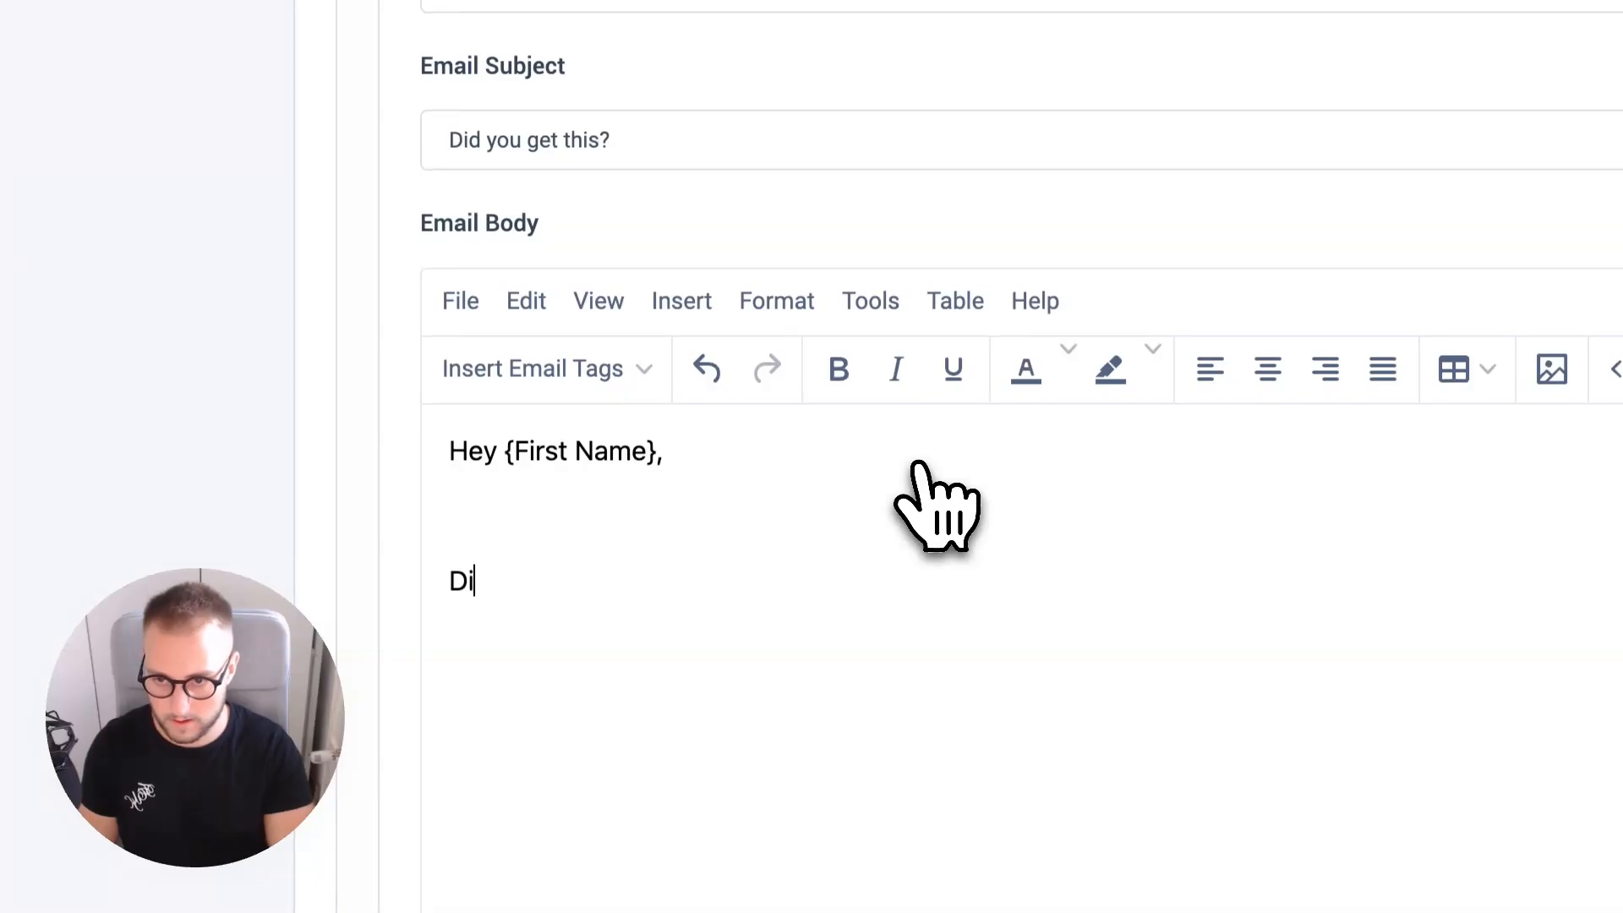
{"action": "type", "text": "get my previous email?"}
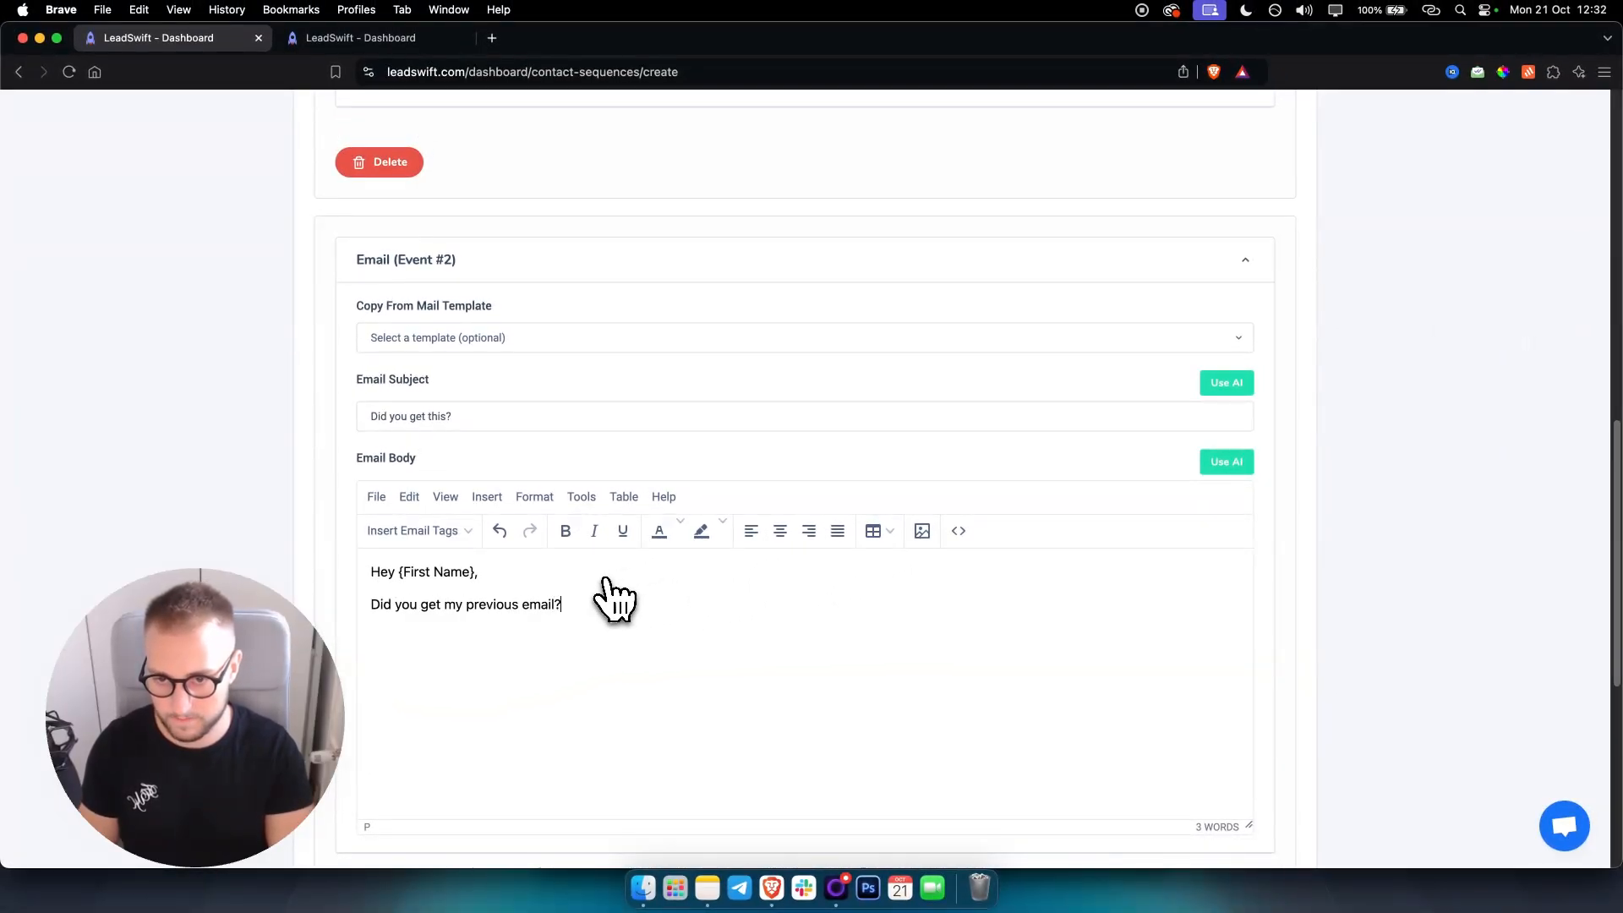
- End the second email with "Best," and the sender's first name, and make both lines bold
{"action": "type", "text": "Best,"}
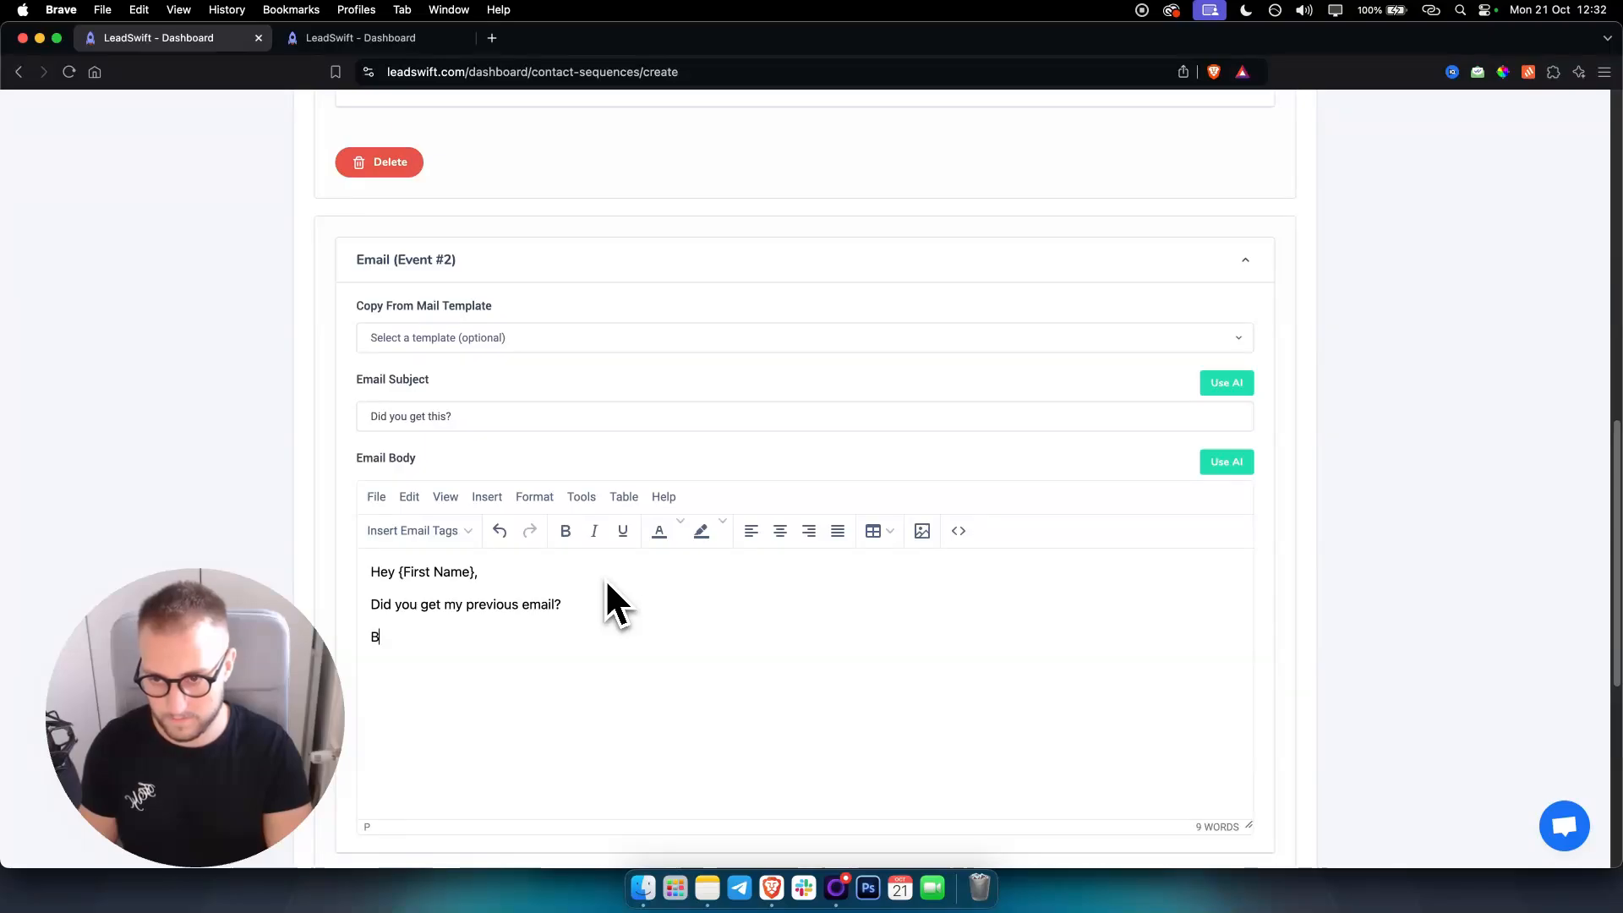
{"action": "key", "text": "Return"}
{"action": "type", "text": "tiN"}
{"action": "key", "text": "BackSpace"}
{"action": "key", "text": "BackSpace"}
{"action": "key", "text": "BackSpace"}
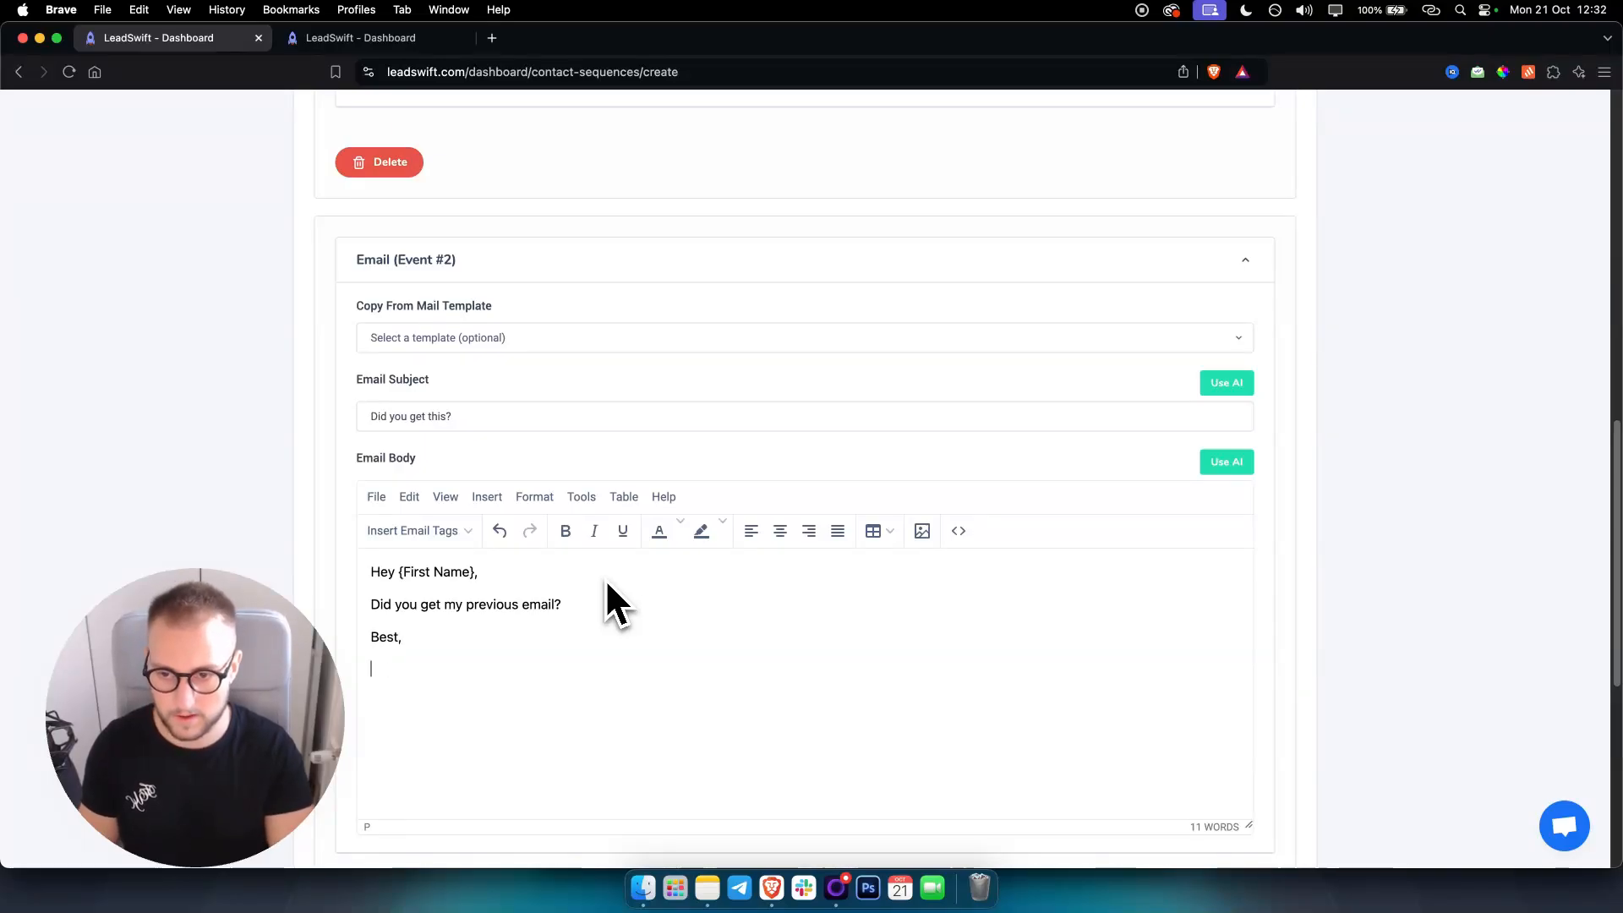
{"action": "type", "text": "Tin"}
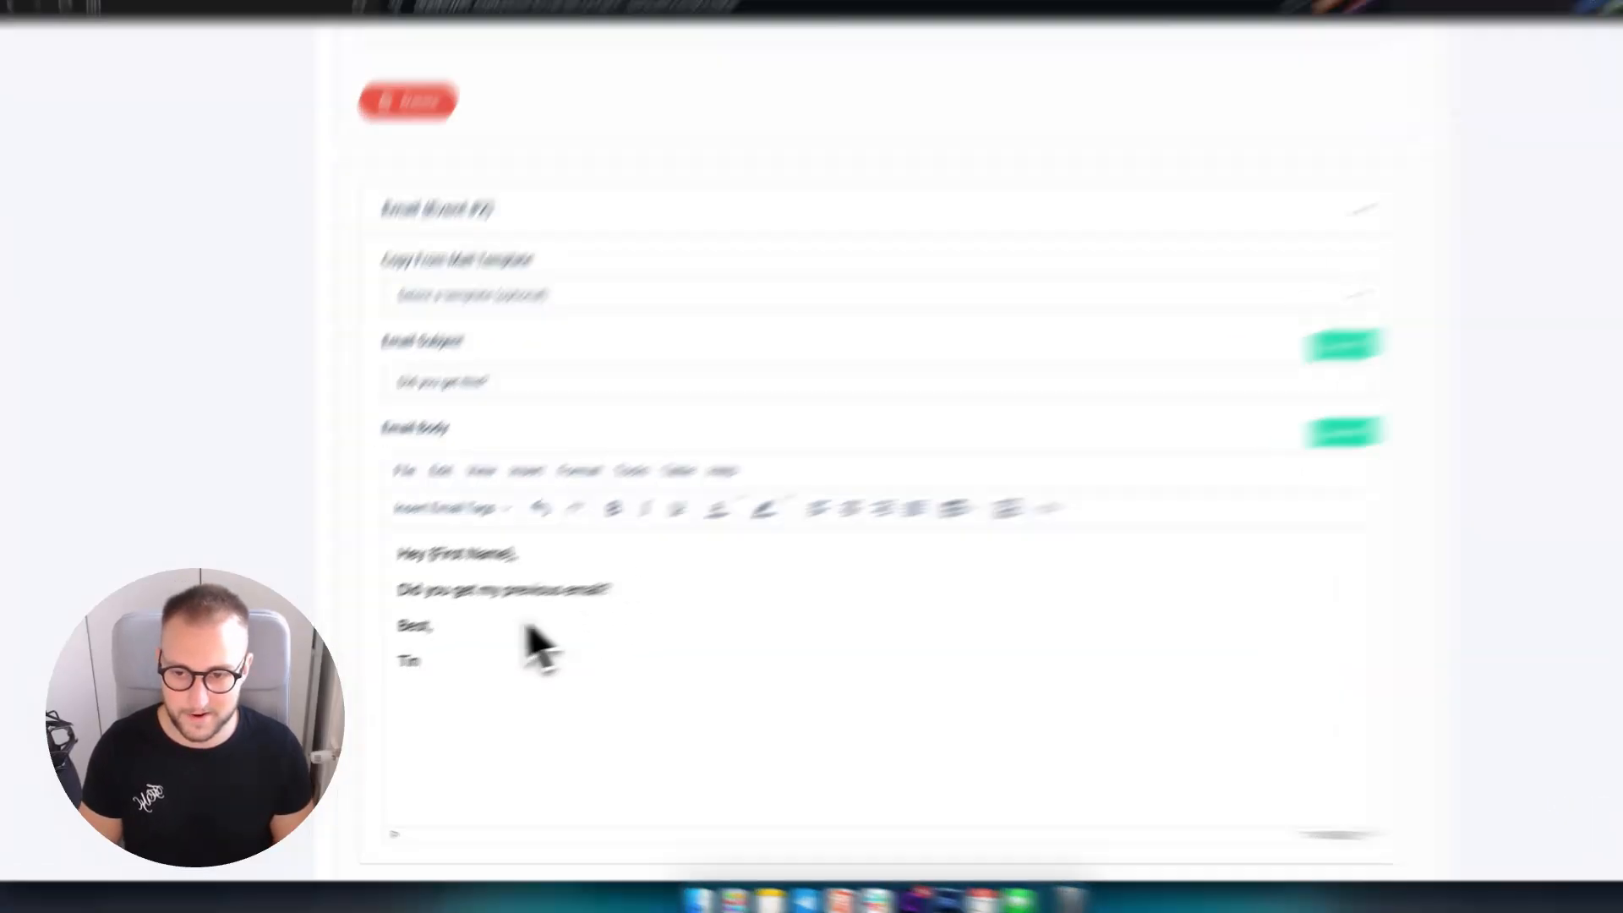
{"action": "left_click_drag", "start_coordinate": [421, 662], "coordinate": [400, 631]}
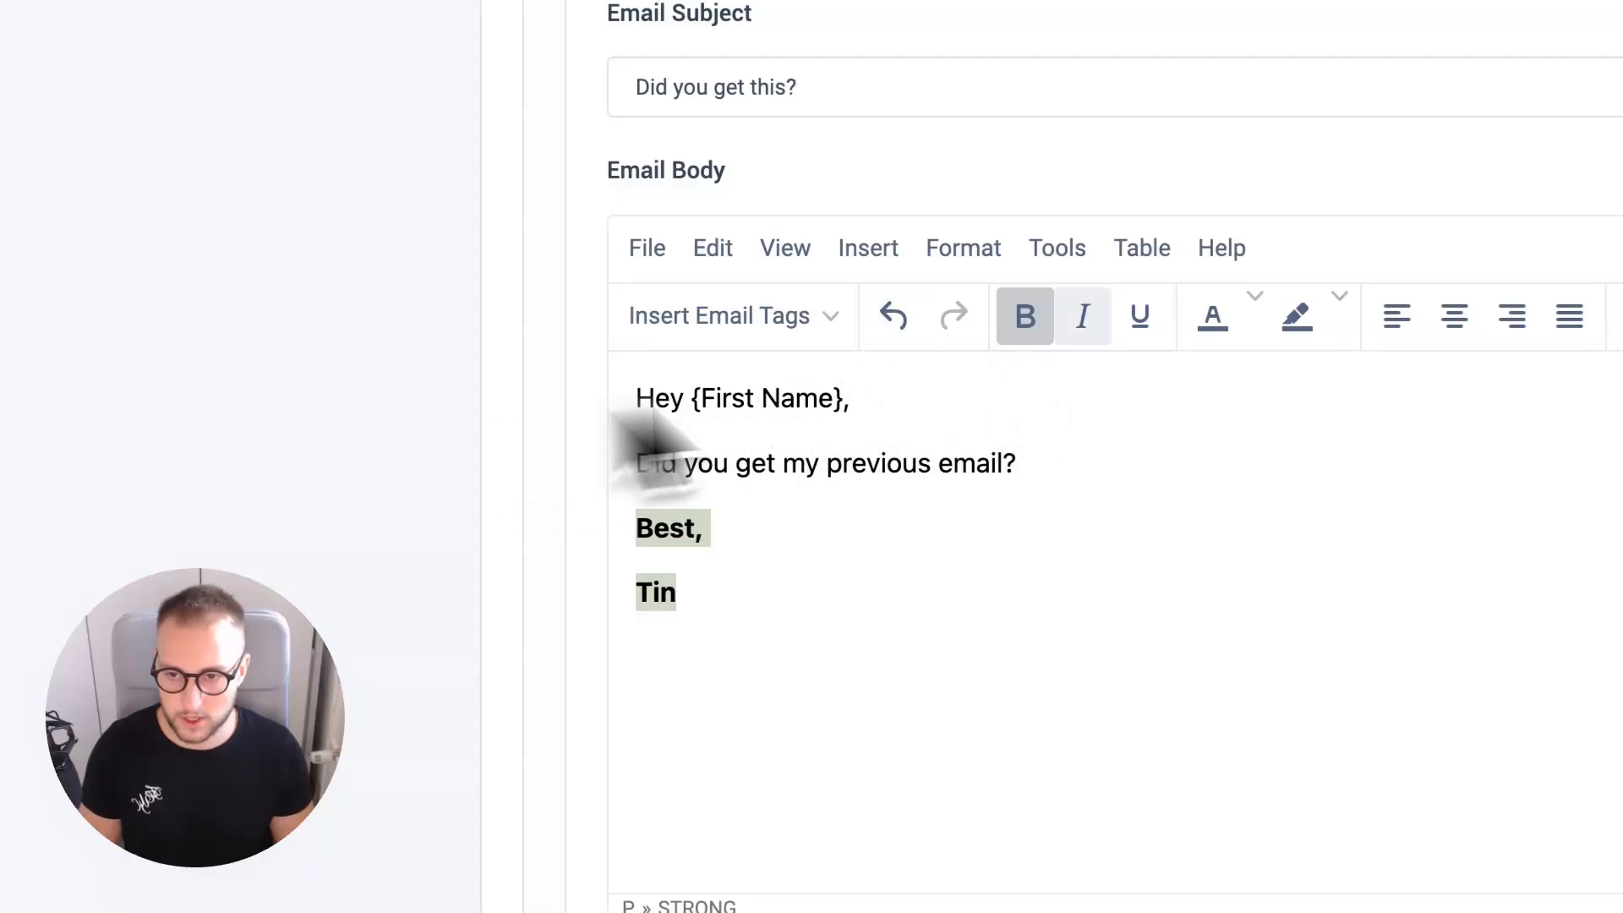
{"action": "left_click", "coordinate": [854, 604]}
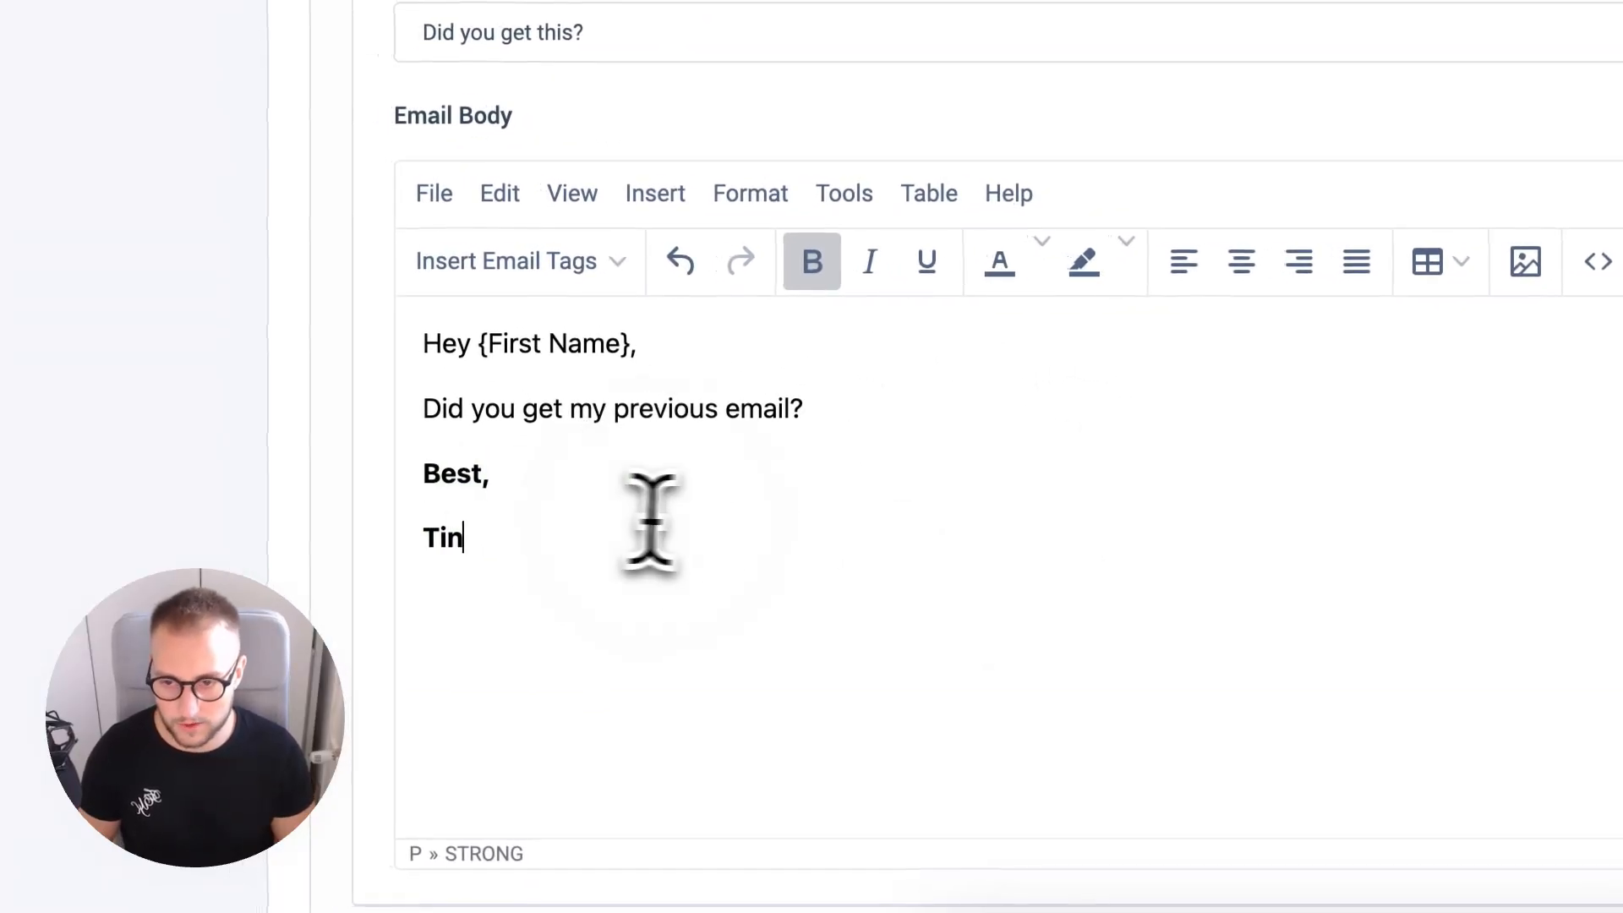
- Set the second email to be sent 3 days after Event #1
{"action": "scroll", "coordinate": [651, 520], "scroll_direction": "down", "scroll_amount": 5}
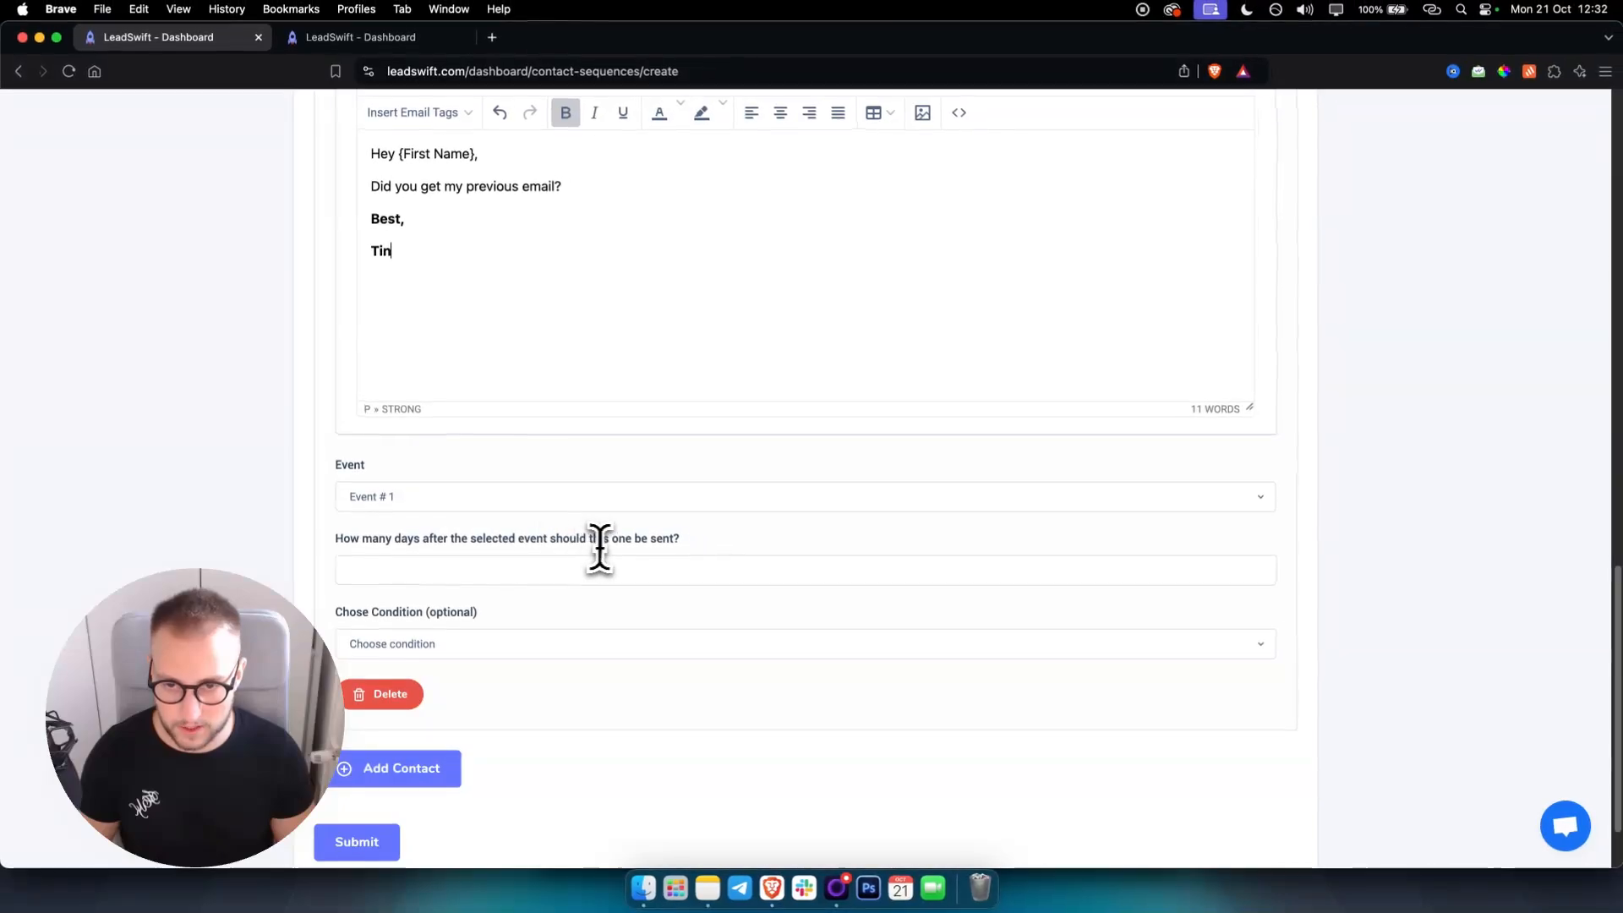
{"action": "left_click", "coordinate": [1256, 567]}
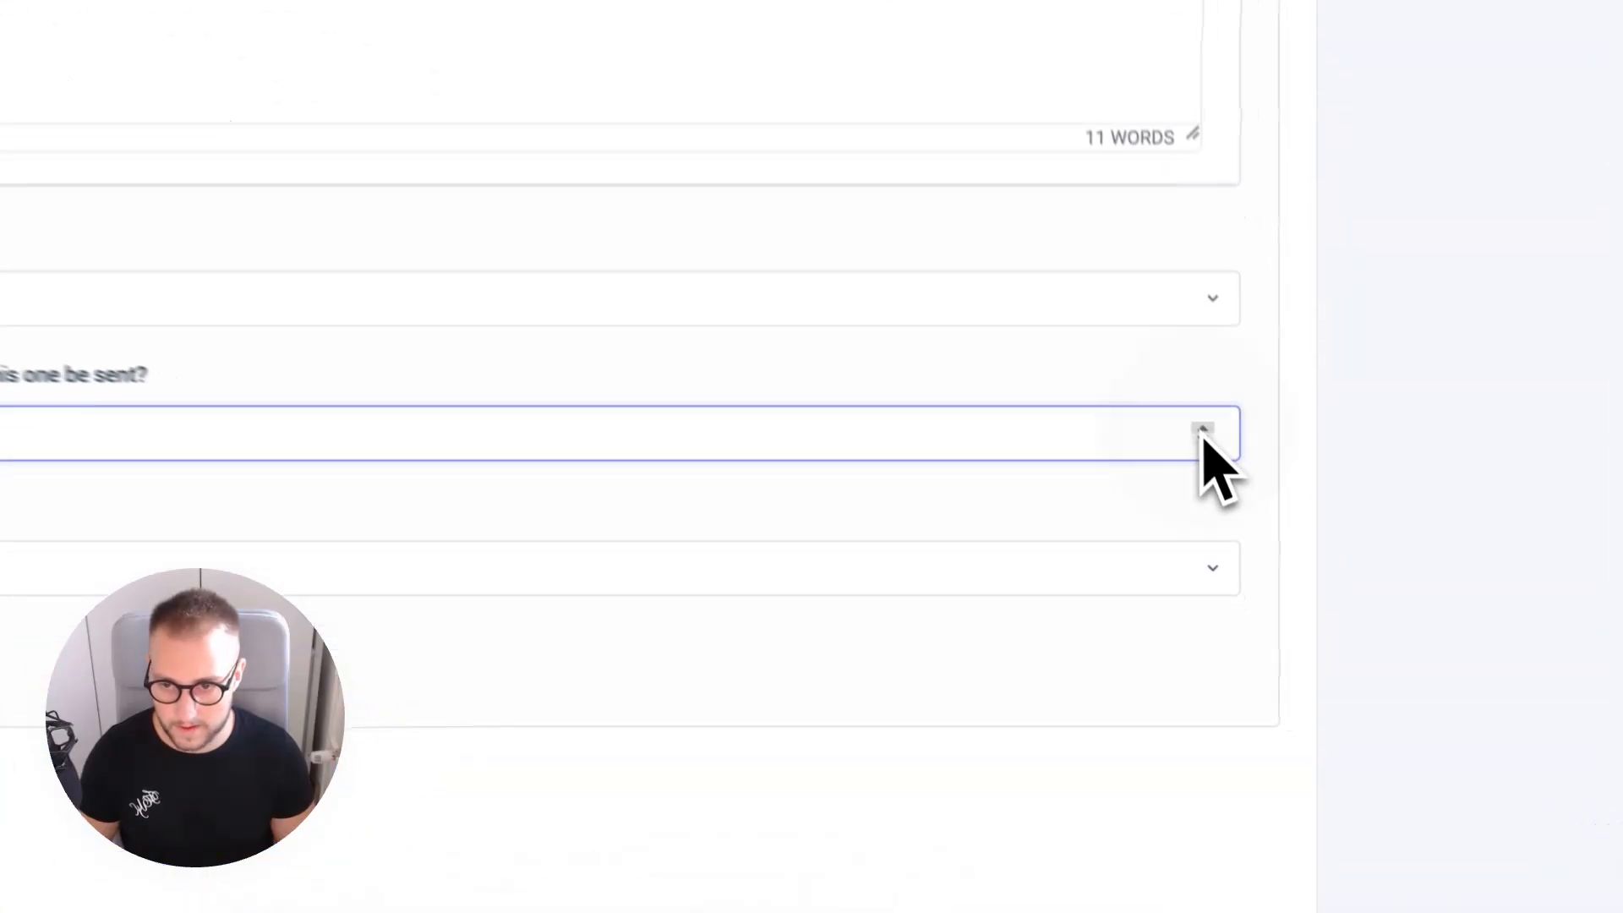
{"action": "scroll", "coordinate": [583, 473], "scroll_direction": "up", "scroll_amount": 5}
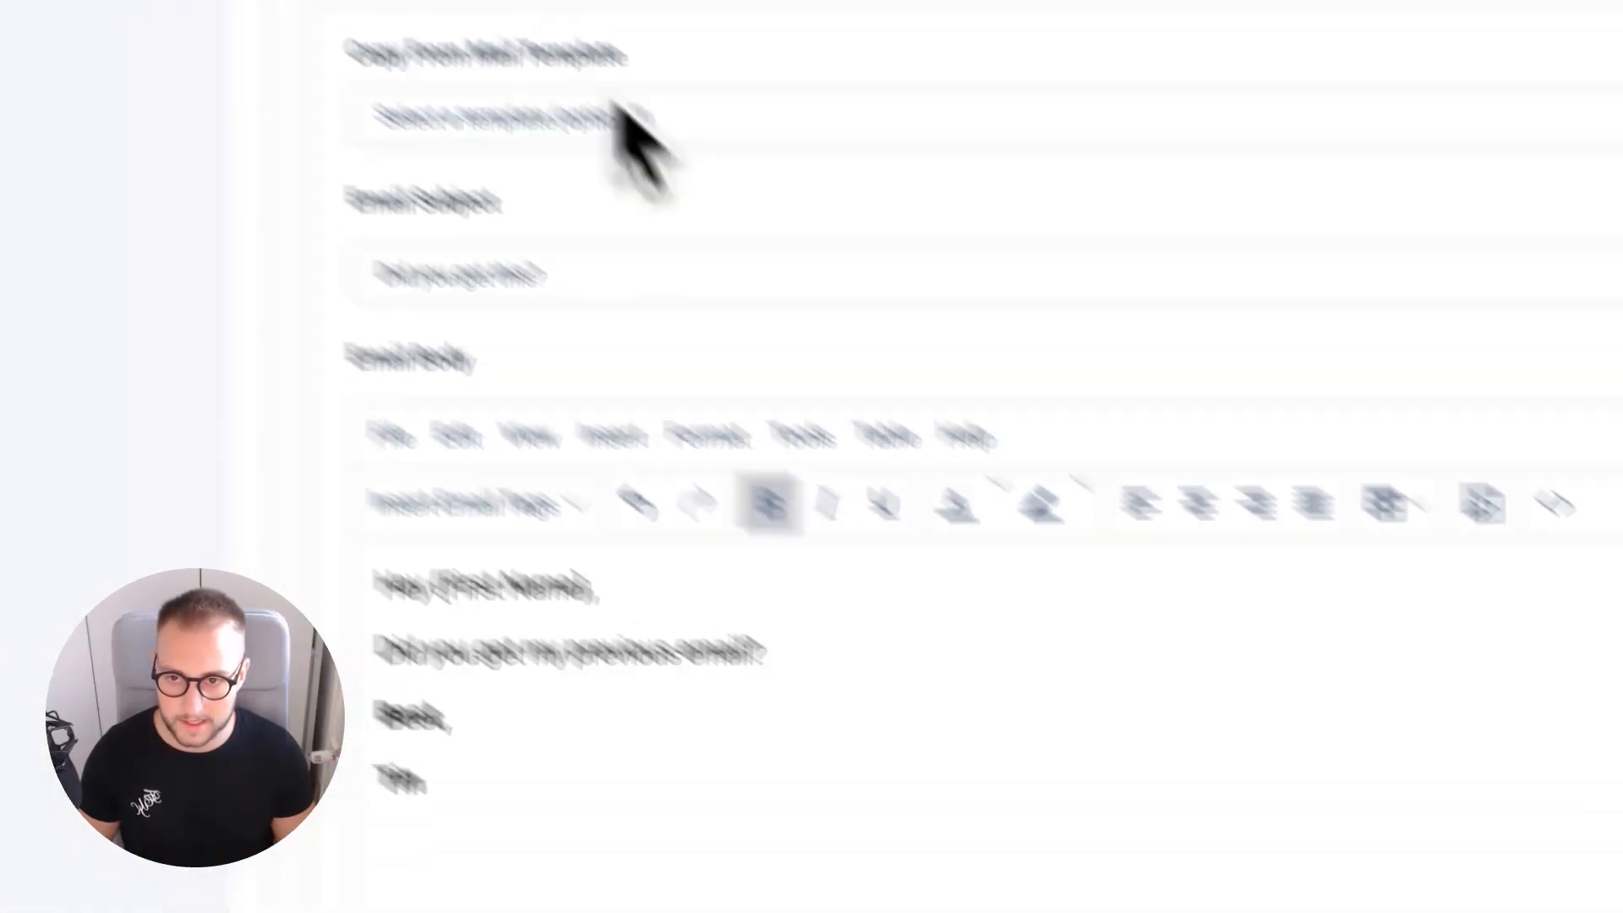
{"action": "scroll", "coordinate": [622, 114], "scroll_direction": "down", "scroll_amount": 6}
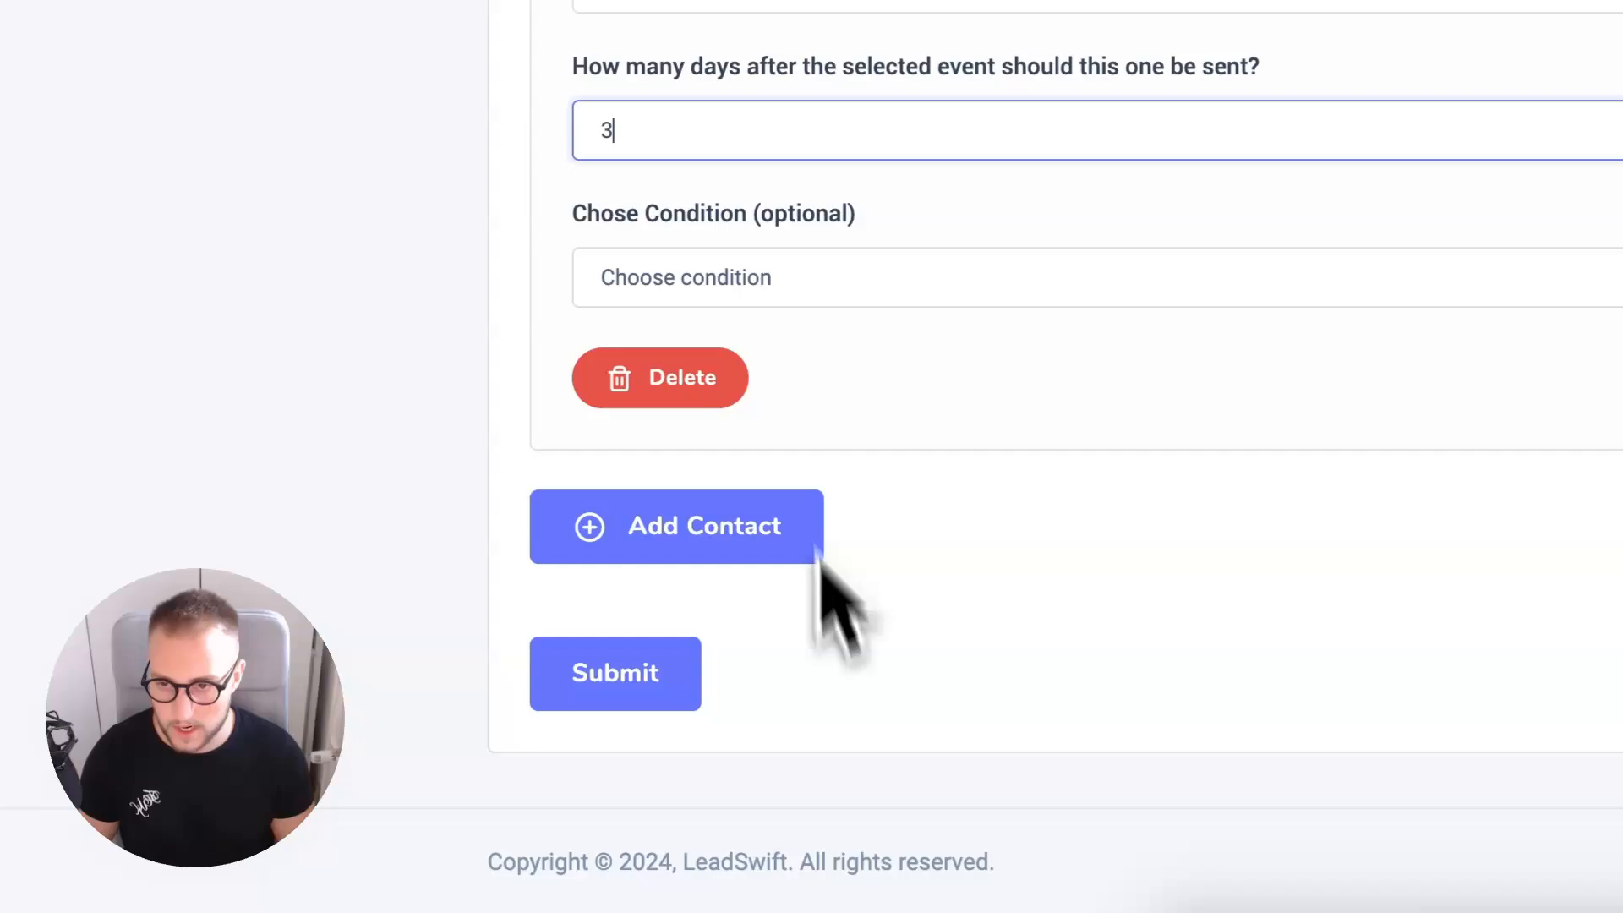
- Set the second email's condition to "Prospect opens the selected event but does not respond", acknowledge the Email Responses notice and submit the sequence
{"action": "left_click", "coordinate": [807, 279]}
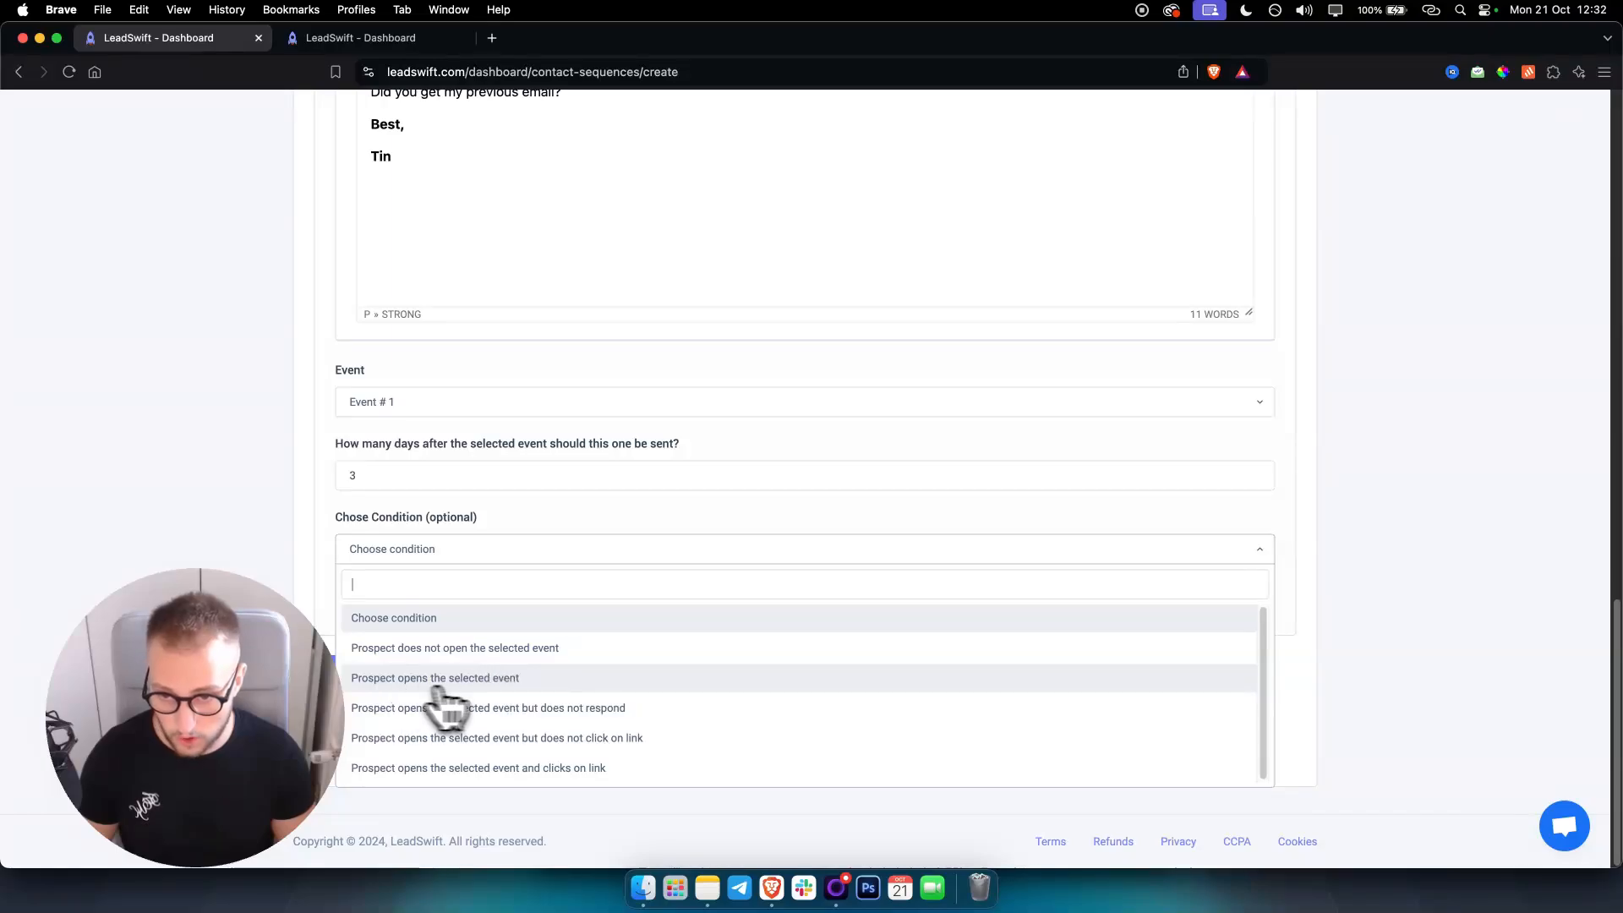
{"action": "left_click", "coordinate": [568, 714]}
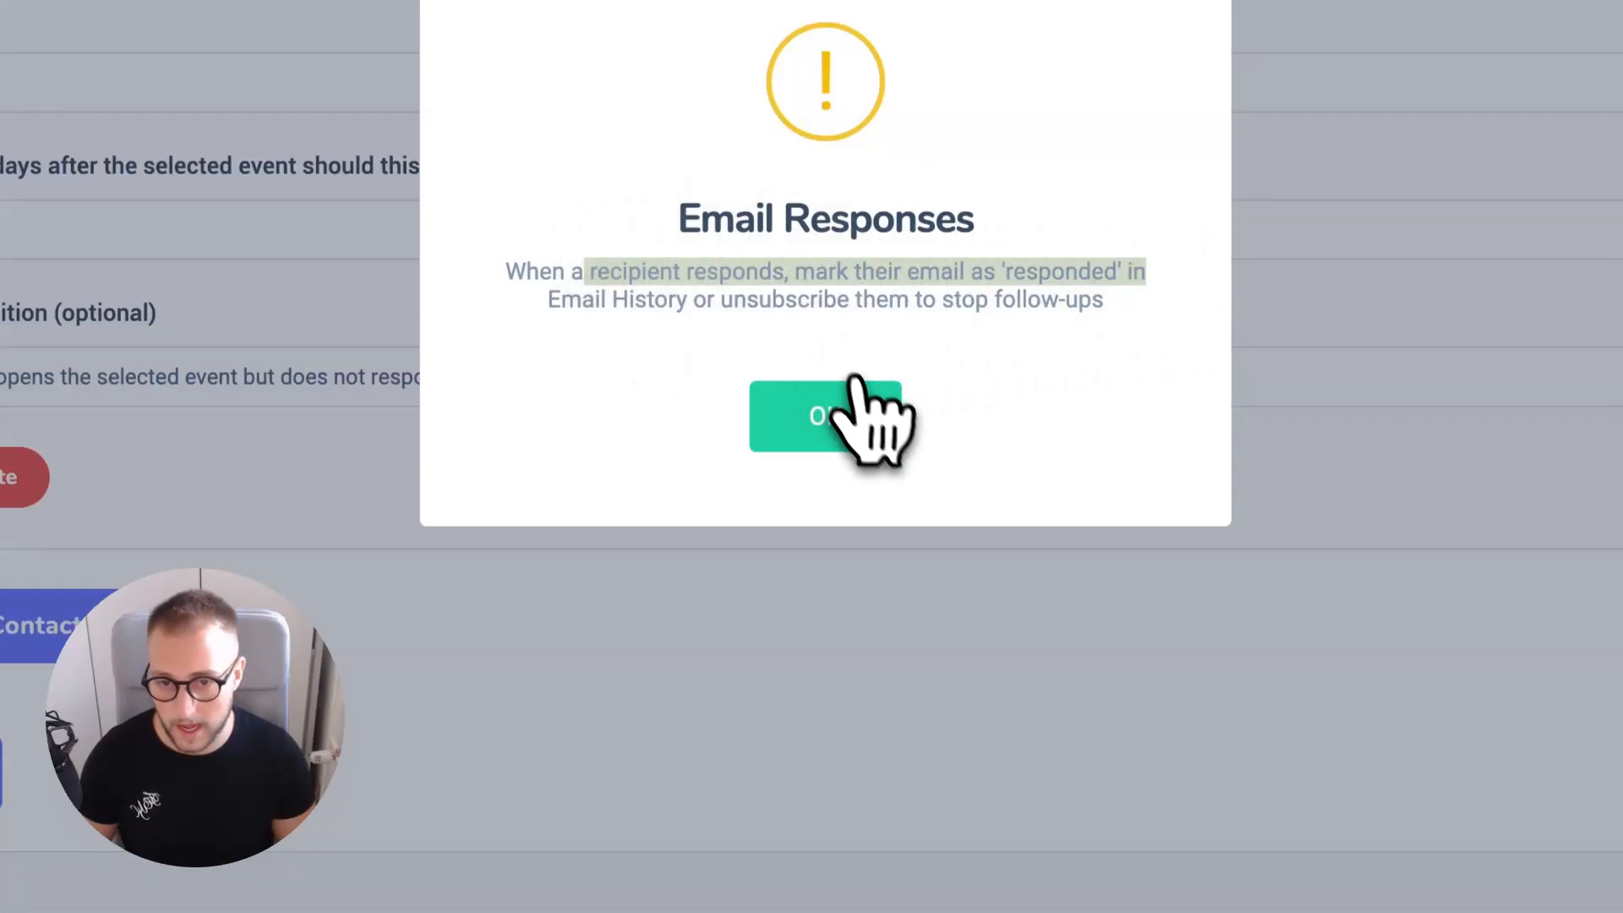
{"action": "left_click", "coordinate": [858, 397]}
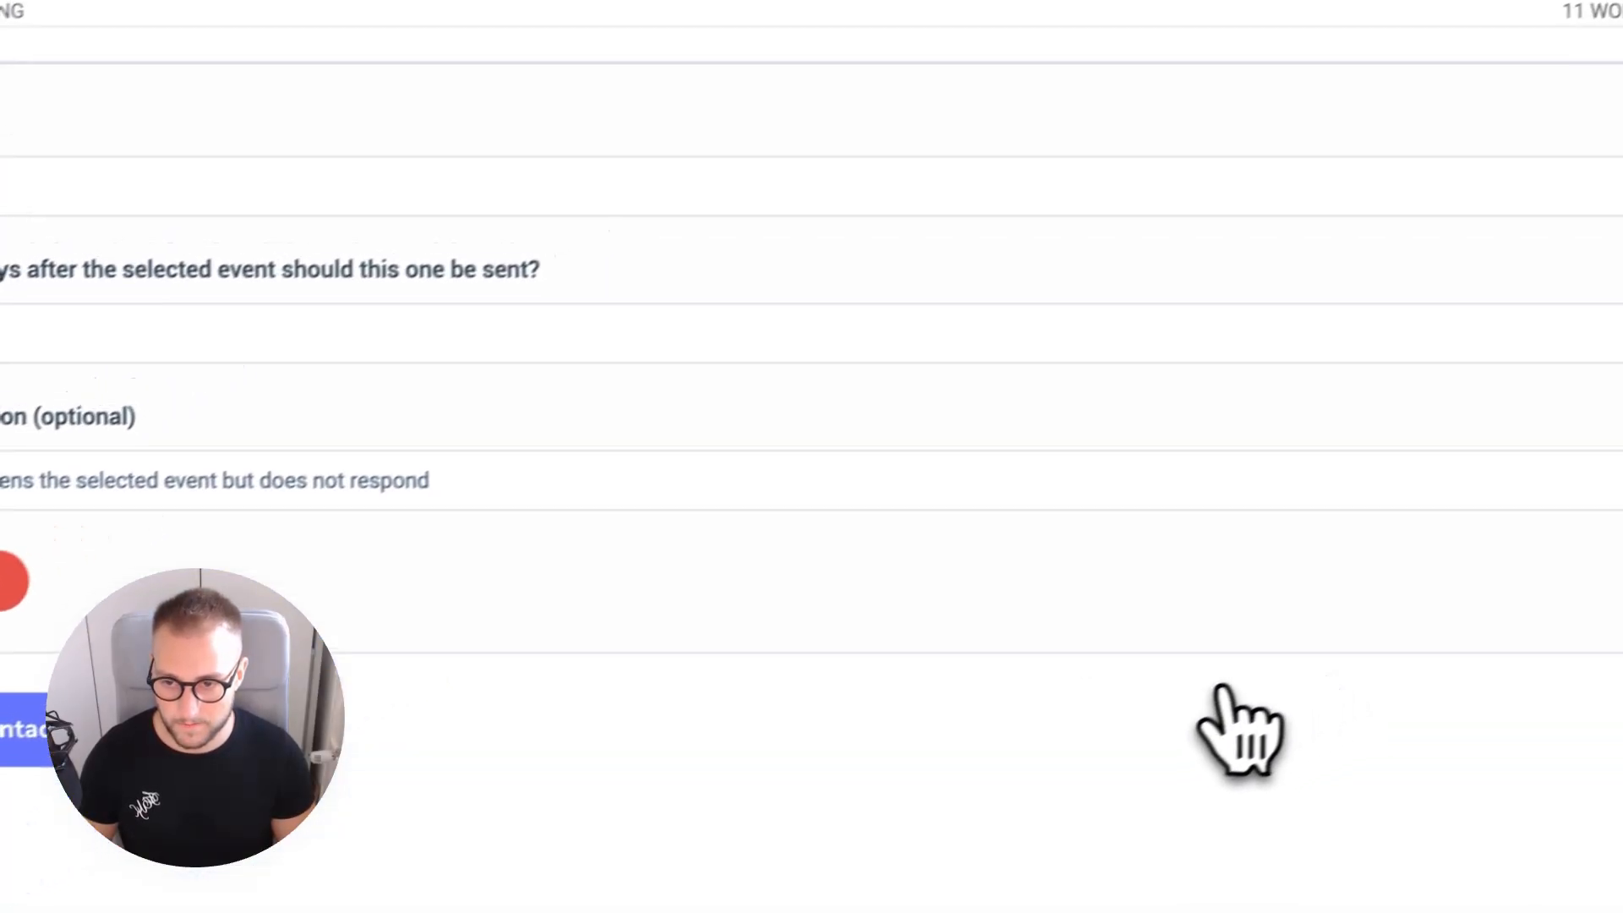
{"action": "left_click", "coordinate": [1183, 706]}
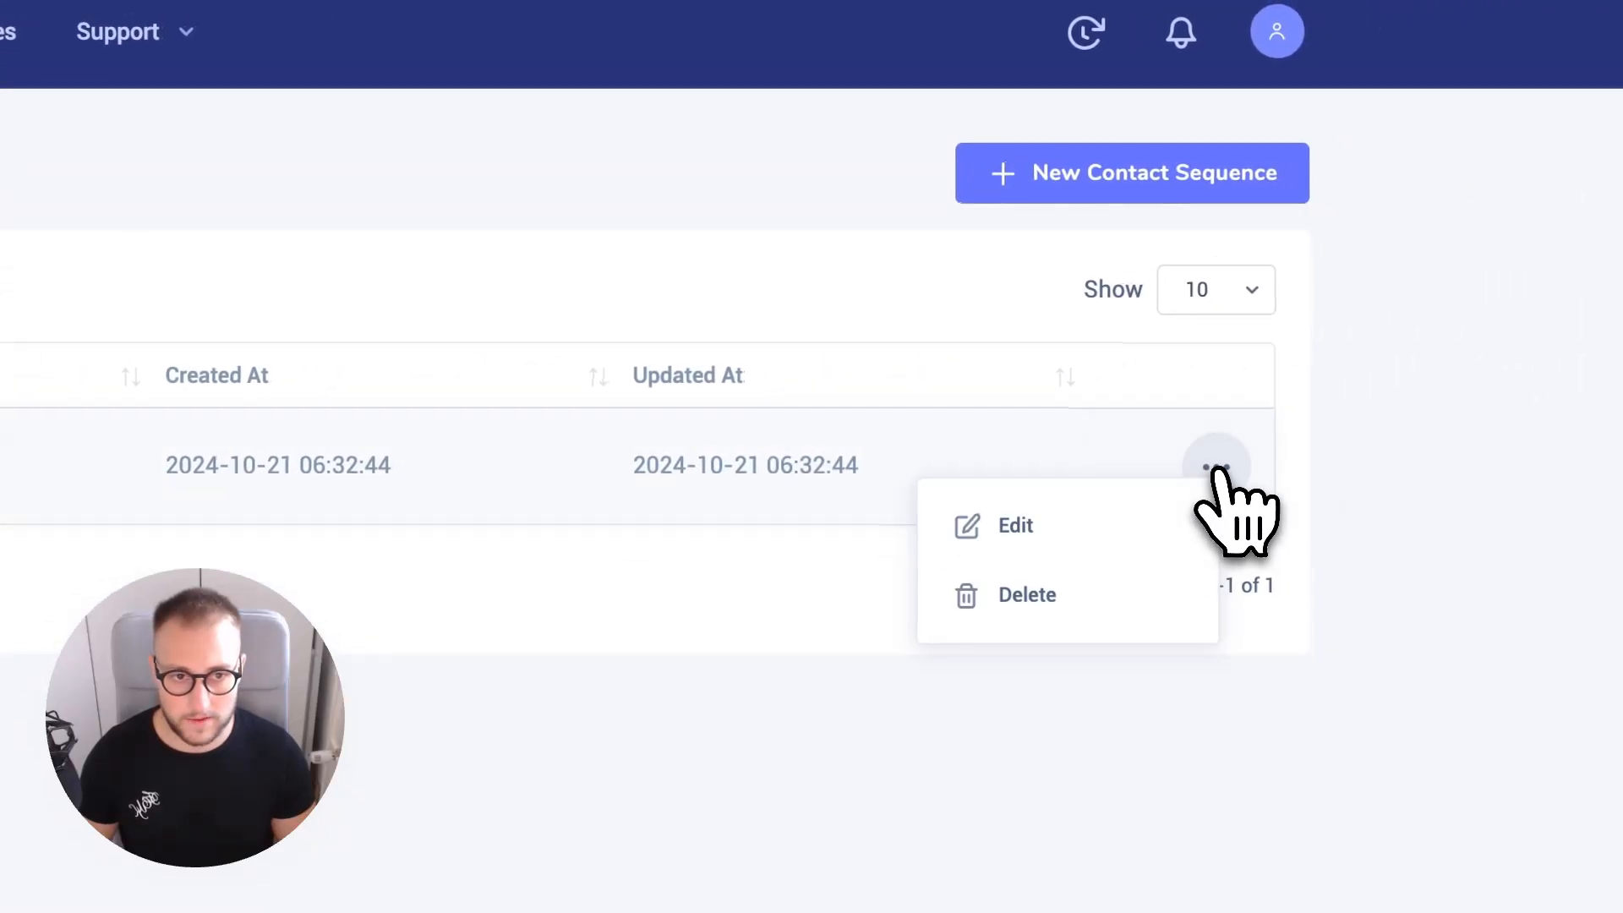
{"action": "left_click", "coordinate": [1217, 470]}
- Start a new custom list for outreach upload and accept the Dynamic Tokens notice
{"action": "mouse_move", "coordinate": [688, 216]}
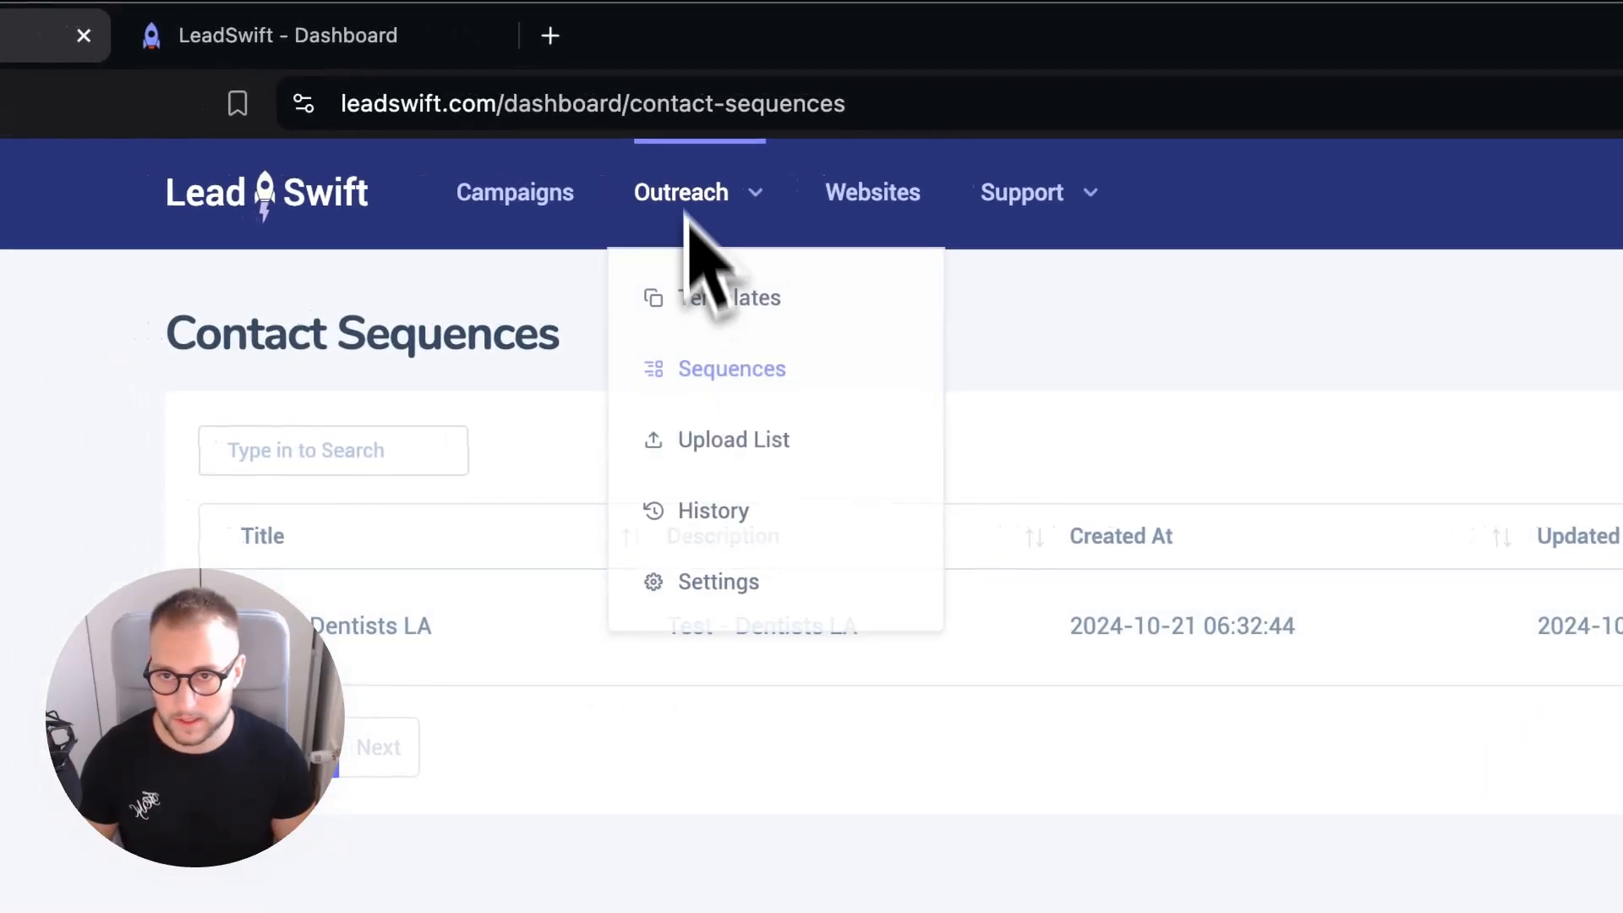
{"action": "left_click", "coordinate": [714, 444]}
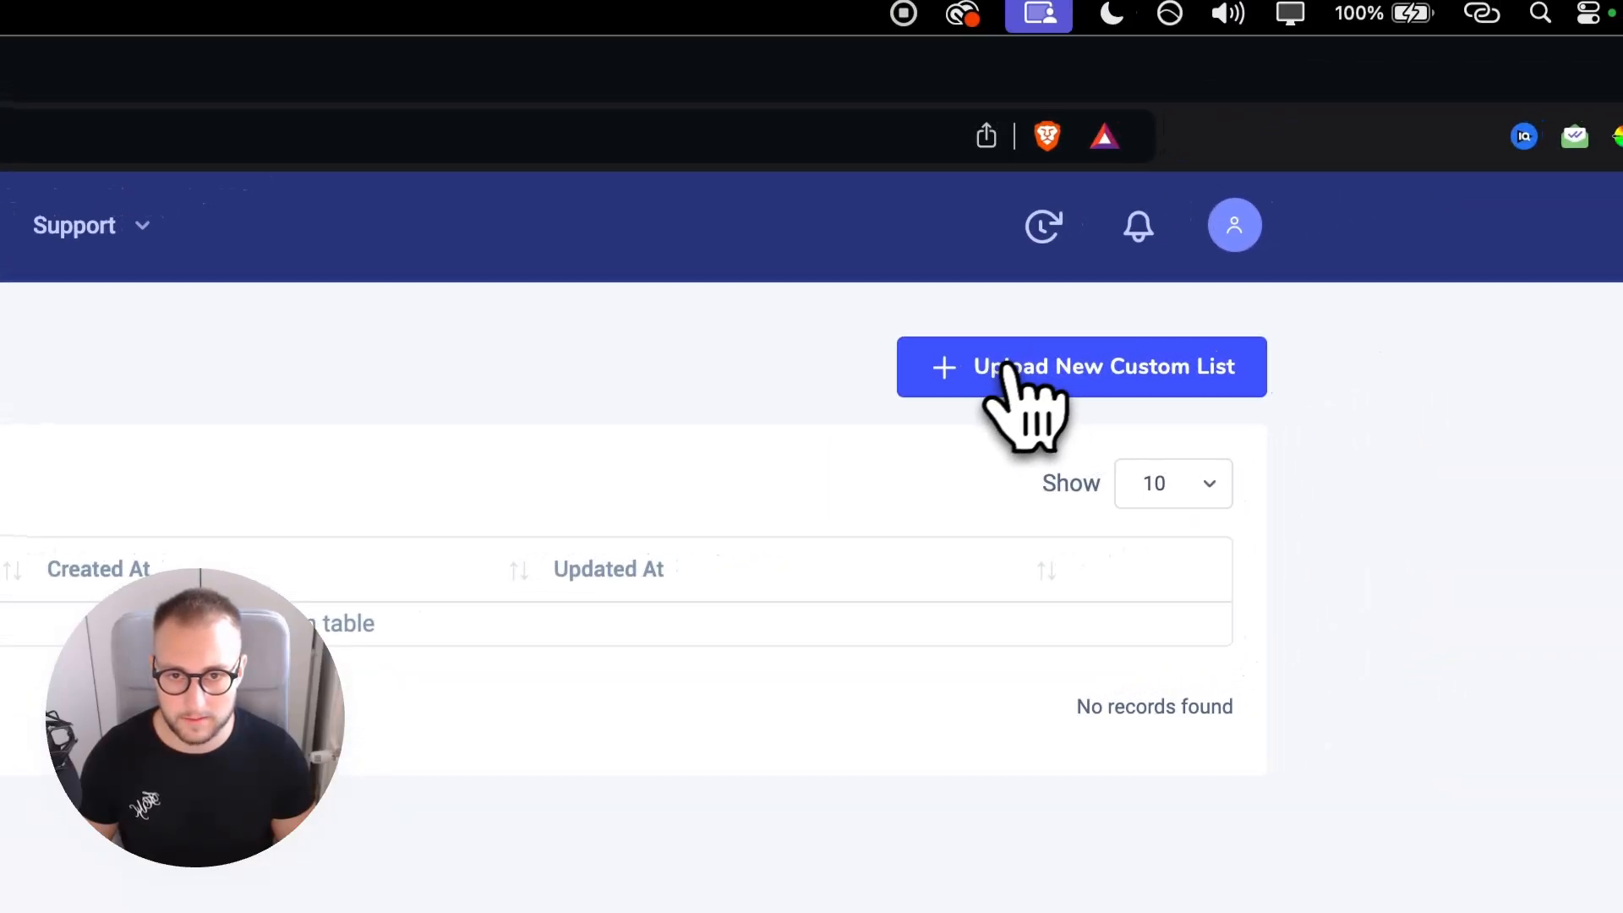
{"action": "left_click", "coordinate": [1187, 304]}
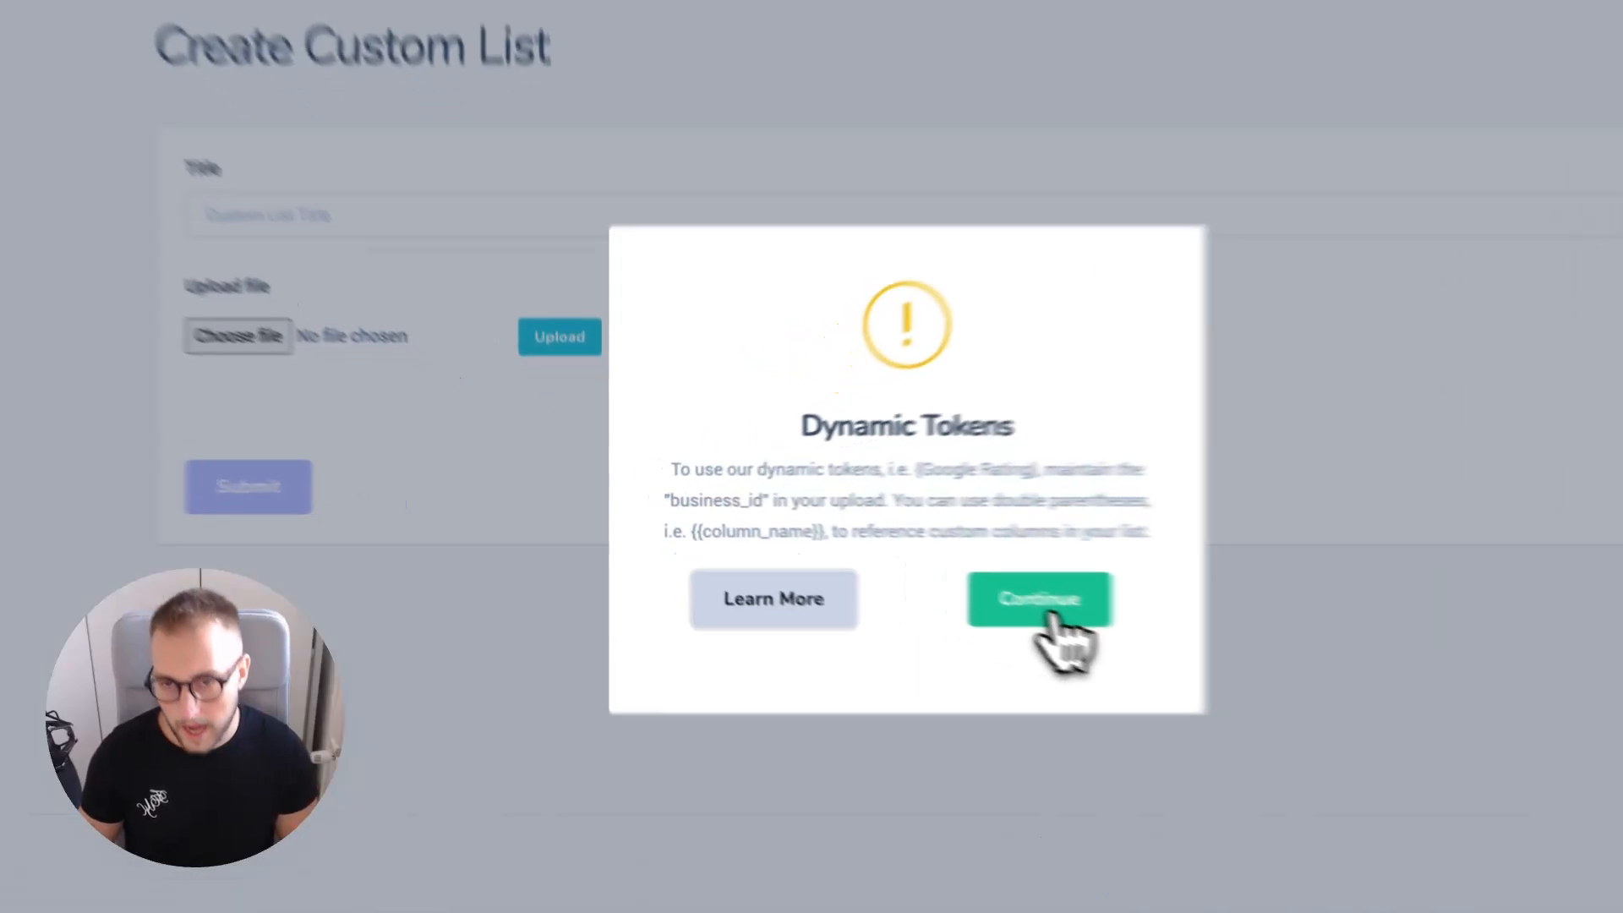
{"action": "left_click", "coordinate": [908, 582]}
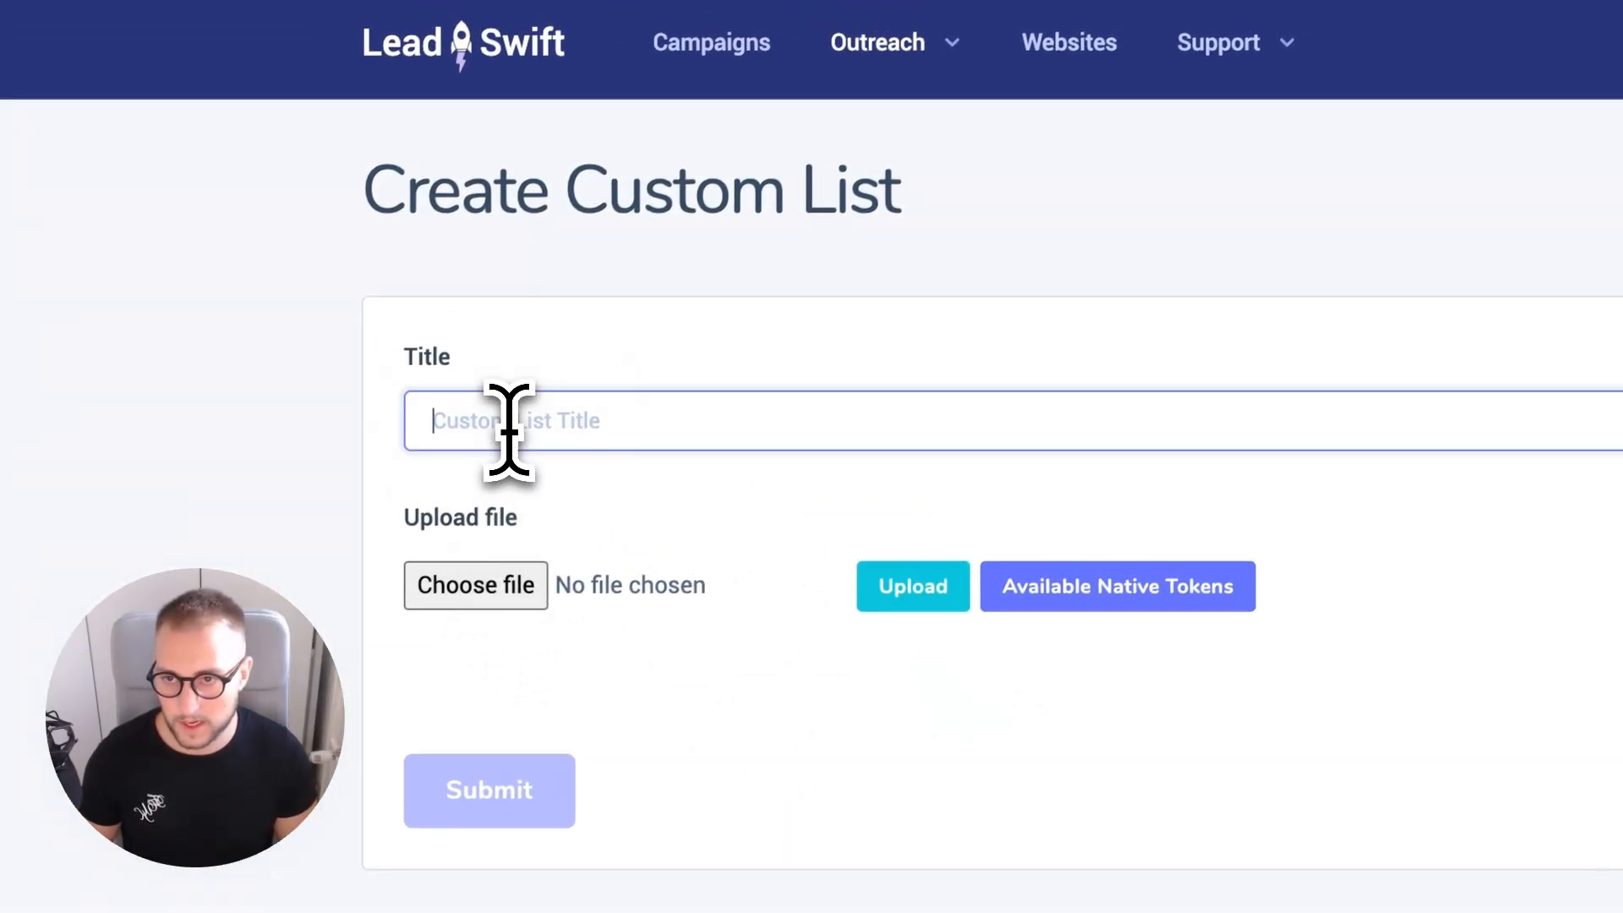
- Go to the Dentists campaign and view the leads of its Los Angeles dentist search, dismissing the processing notice
{"action": "left_click", "coordinate": [905, 47]}
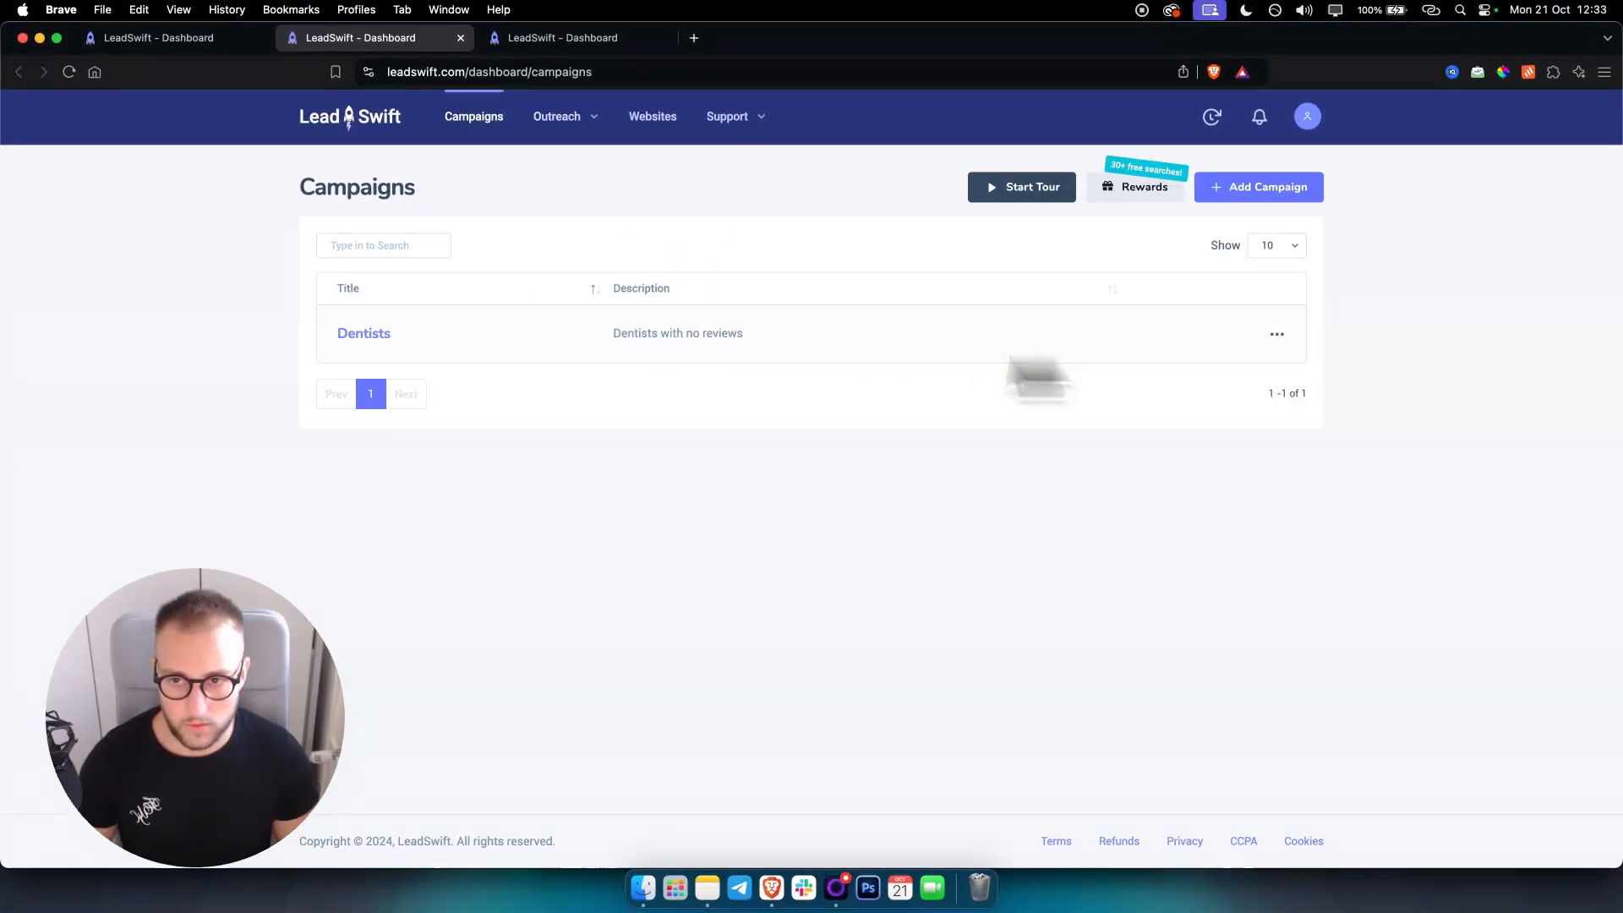
{"action": "left_click", "coordinate": [376, 334]}
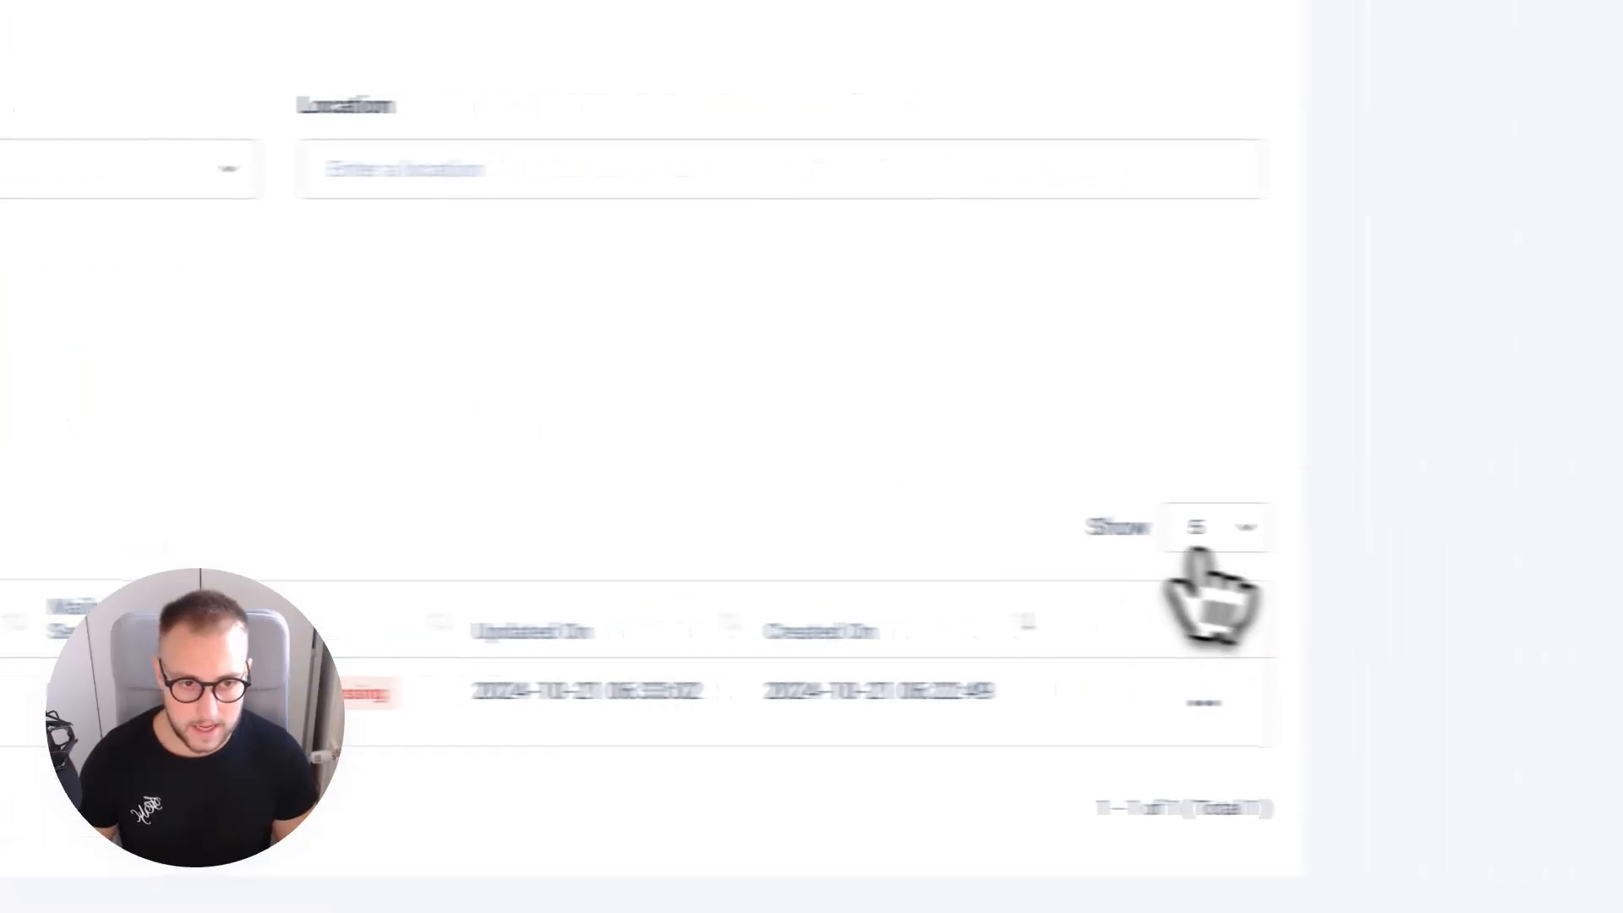
{"action": "left_click", "coordinate": [1039, 704]}
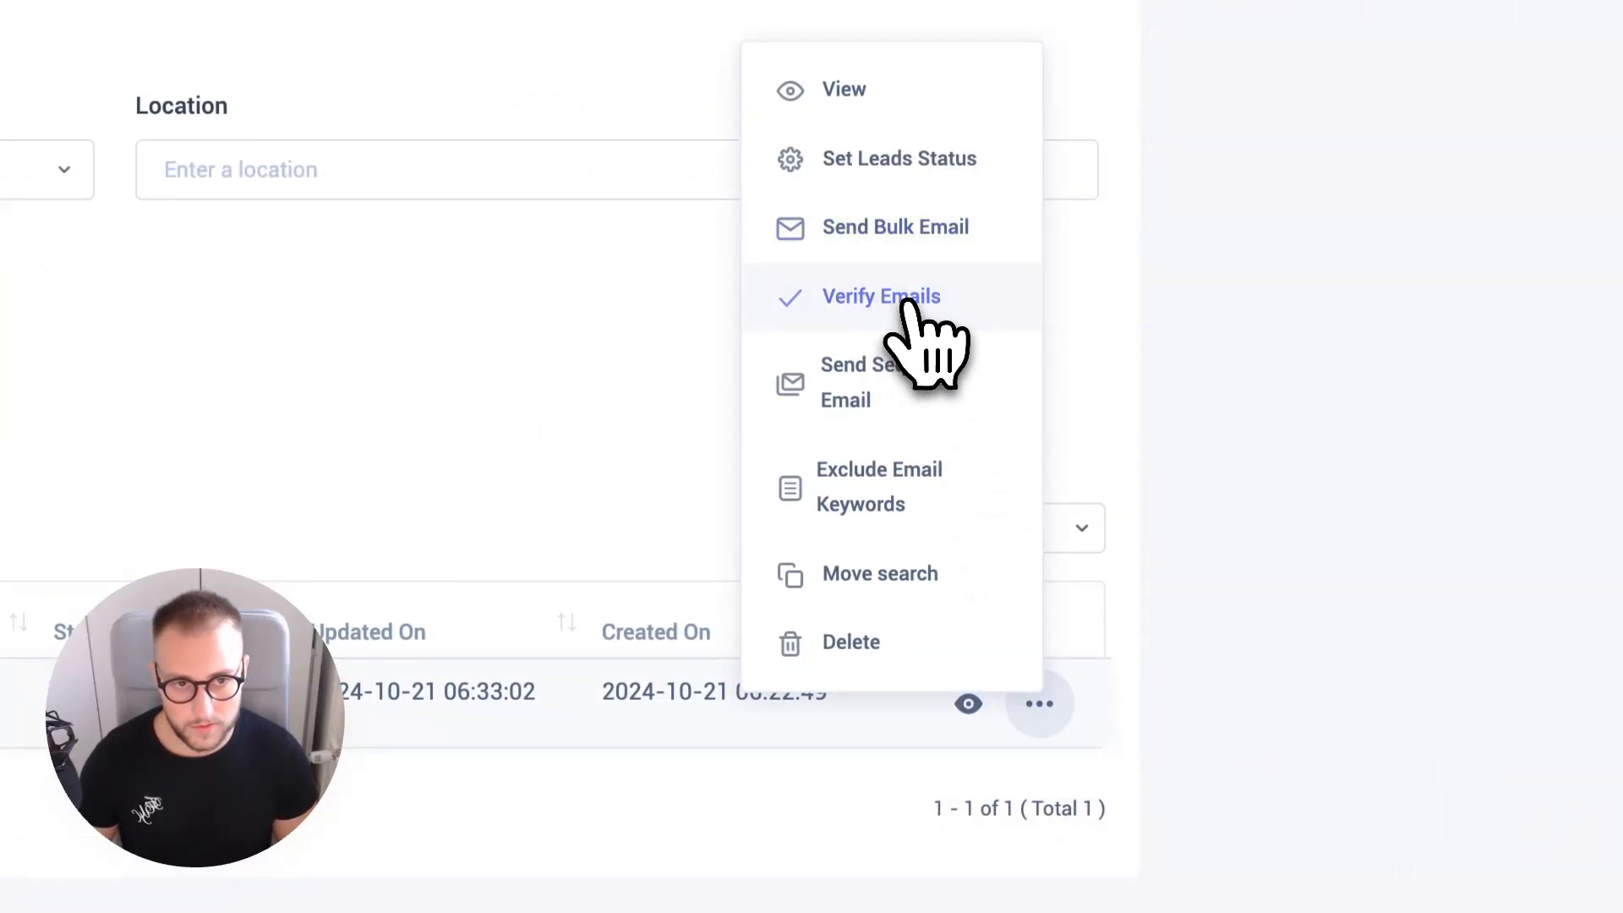
{"action": "left_click", "coordinate": [849, 89]}
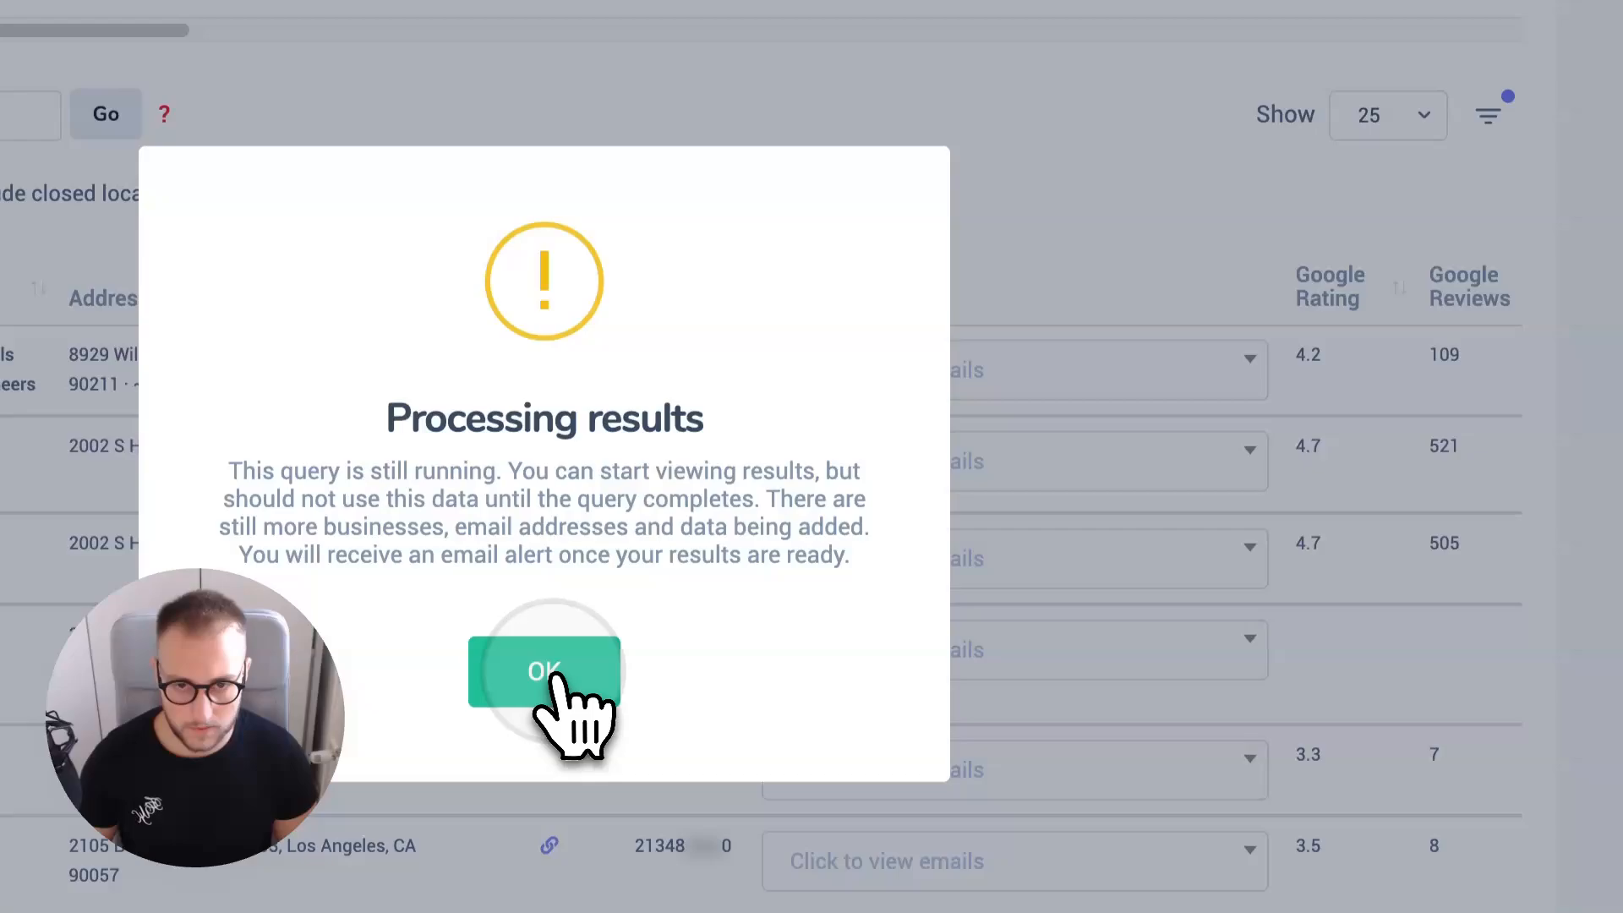
{"action": "left_click", "coordinate": [561, 676]}
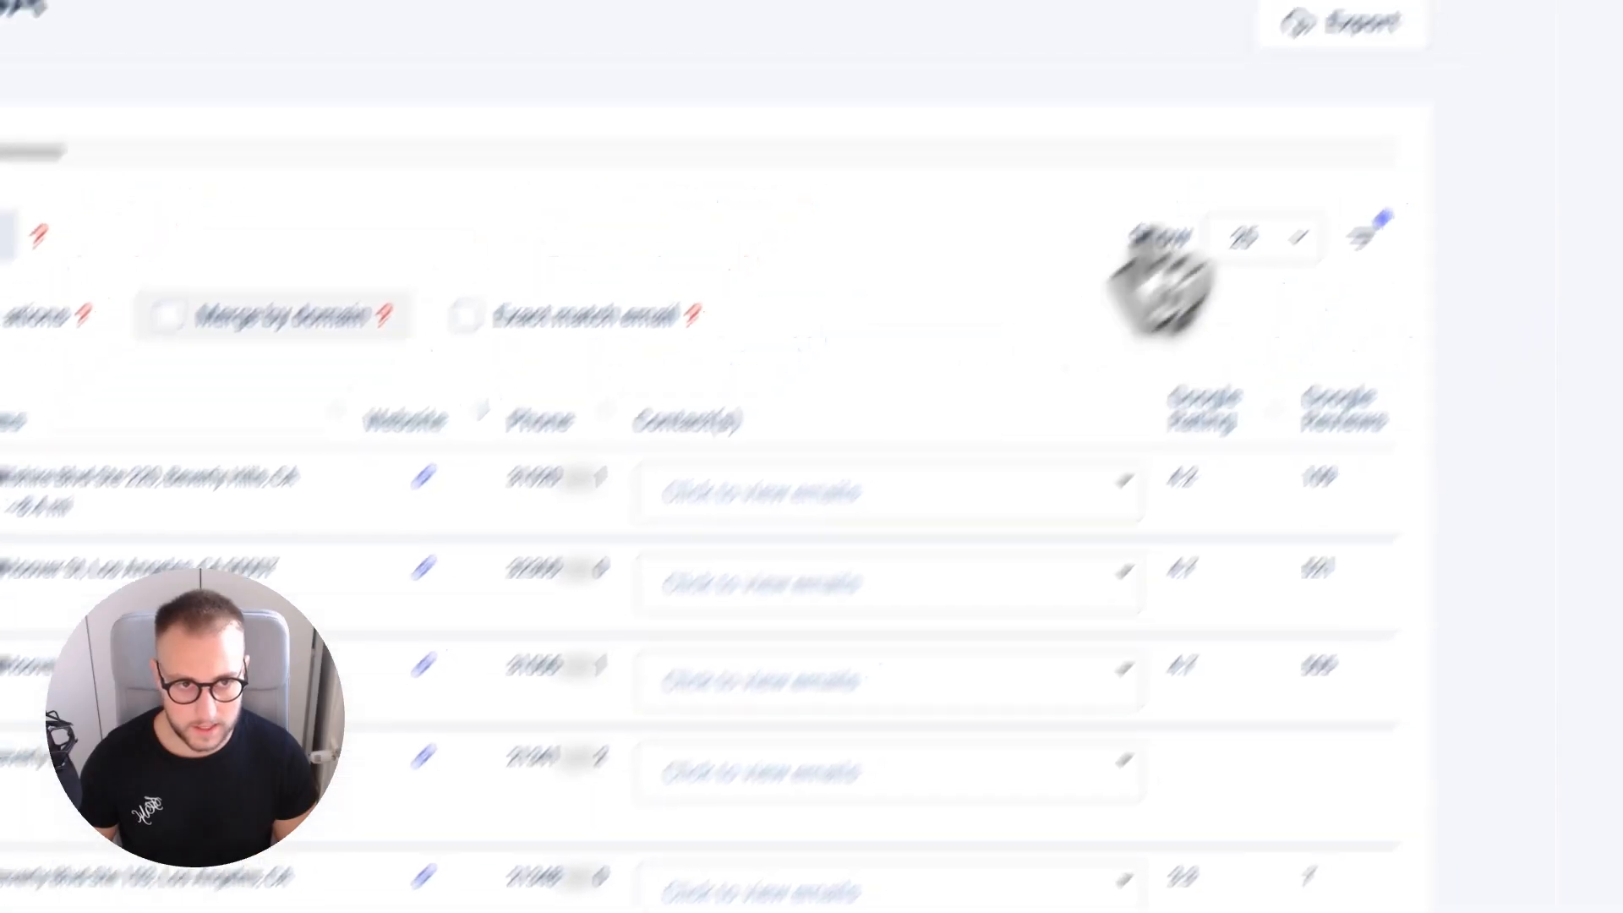
- Try to export the Los Angeles dentist leads as CSV and decline the upgrade offer
{"action": "left_click", "coordinate": [1188, 196]}
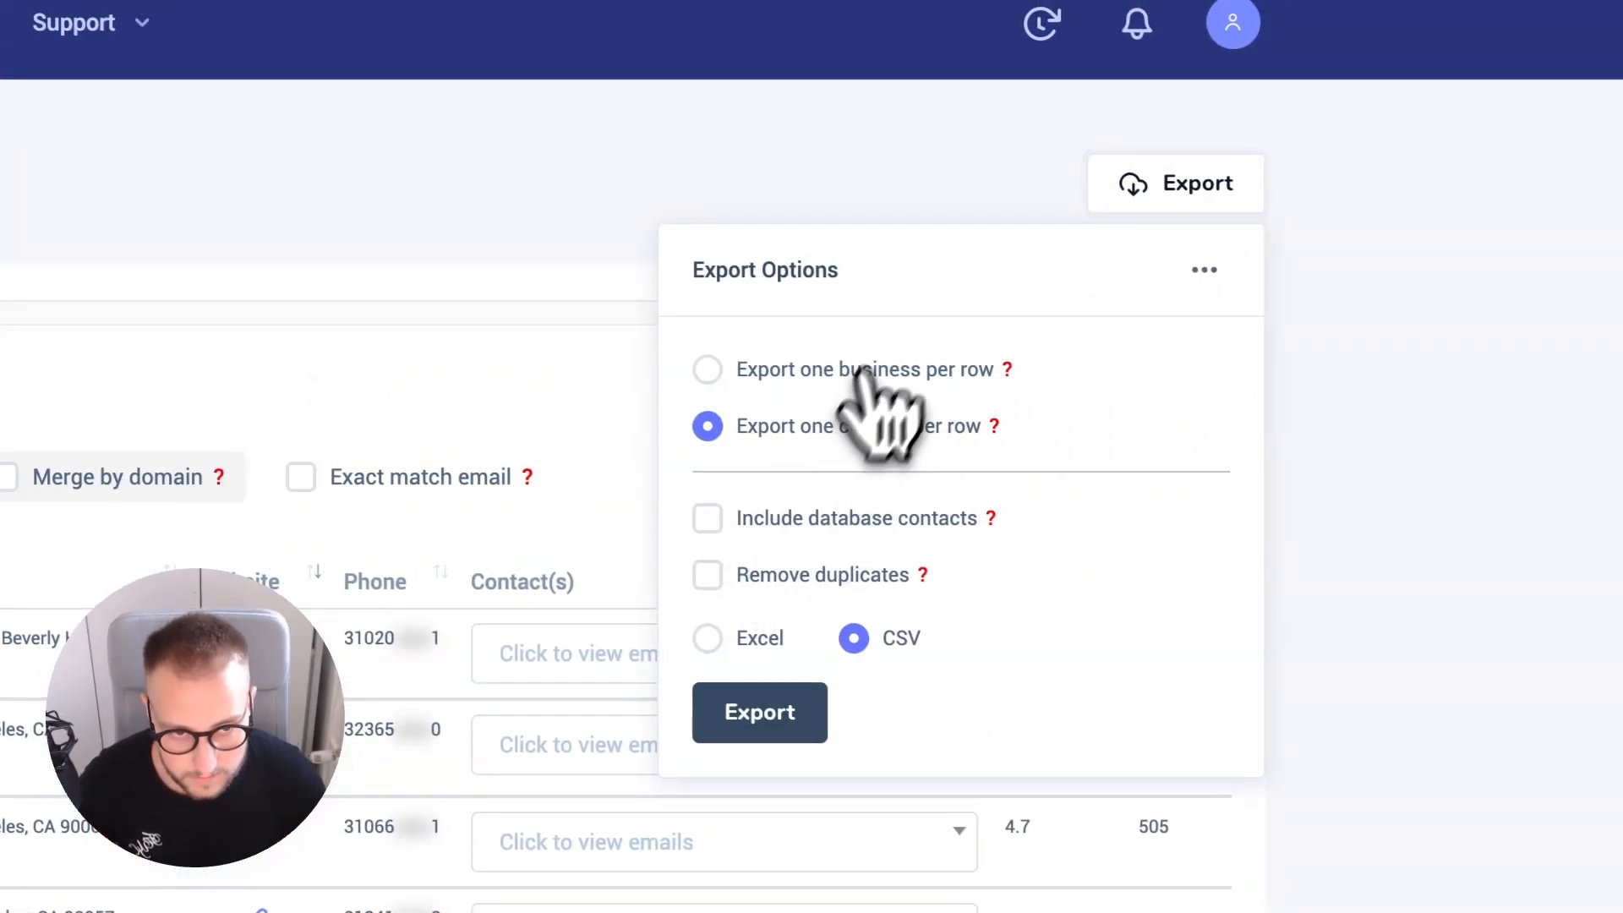
{"action": "left_click", "coordinate": [818, 717]}
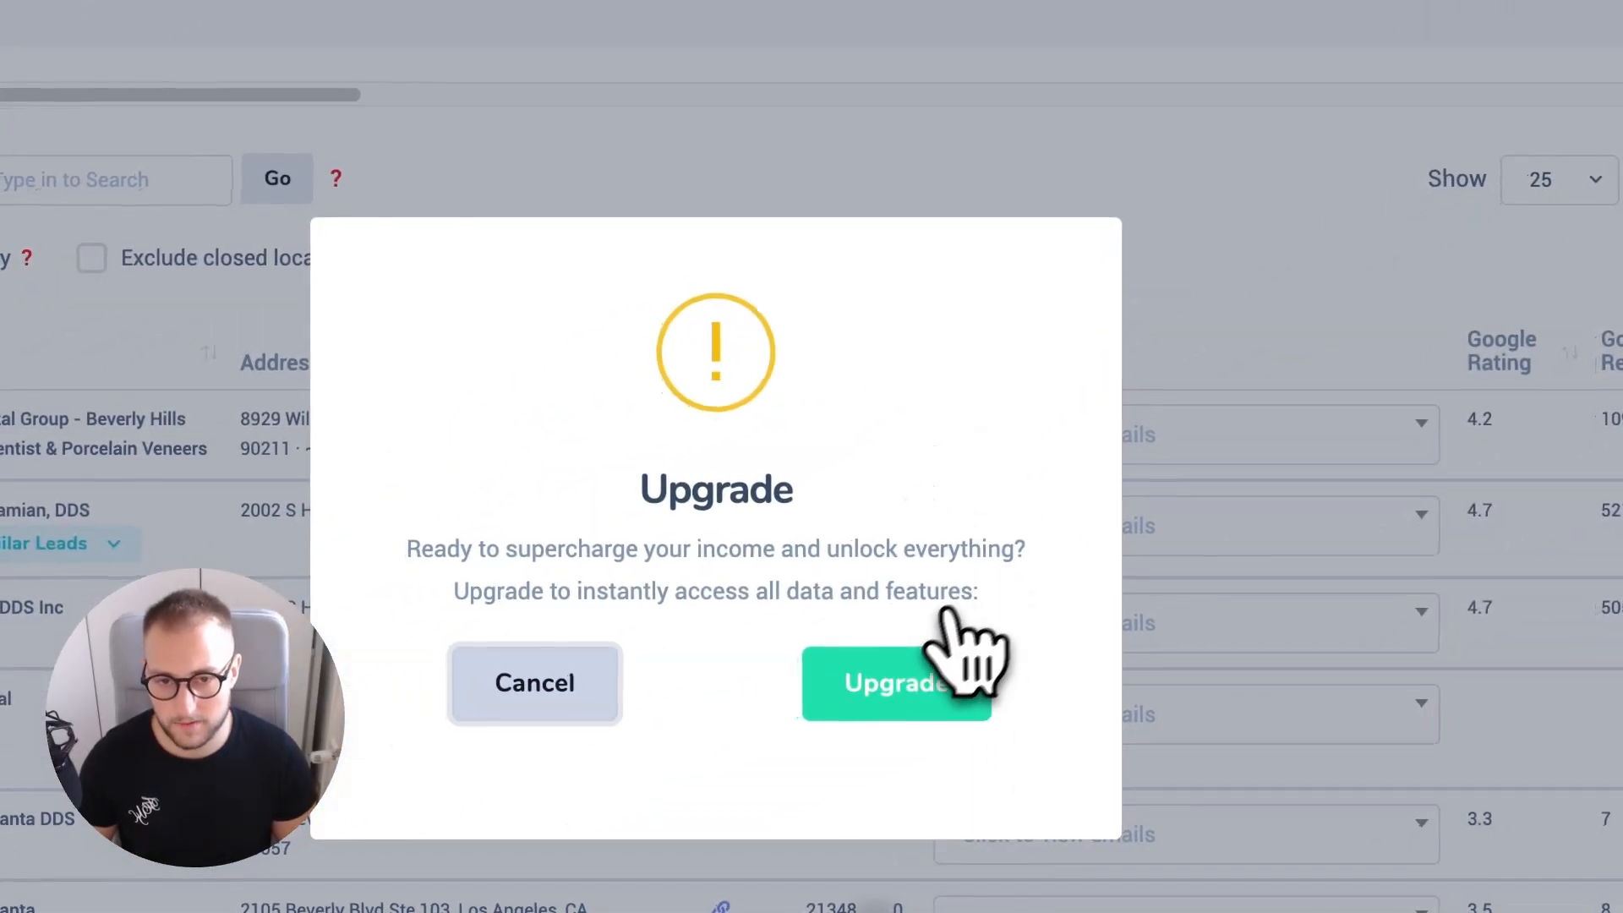
{"action": "left_click", "coordinate": [534, 683]}
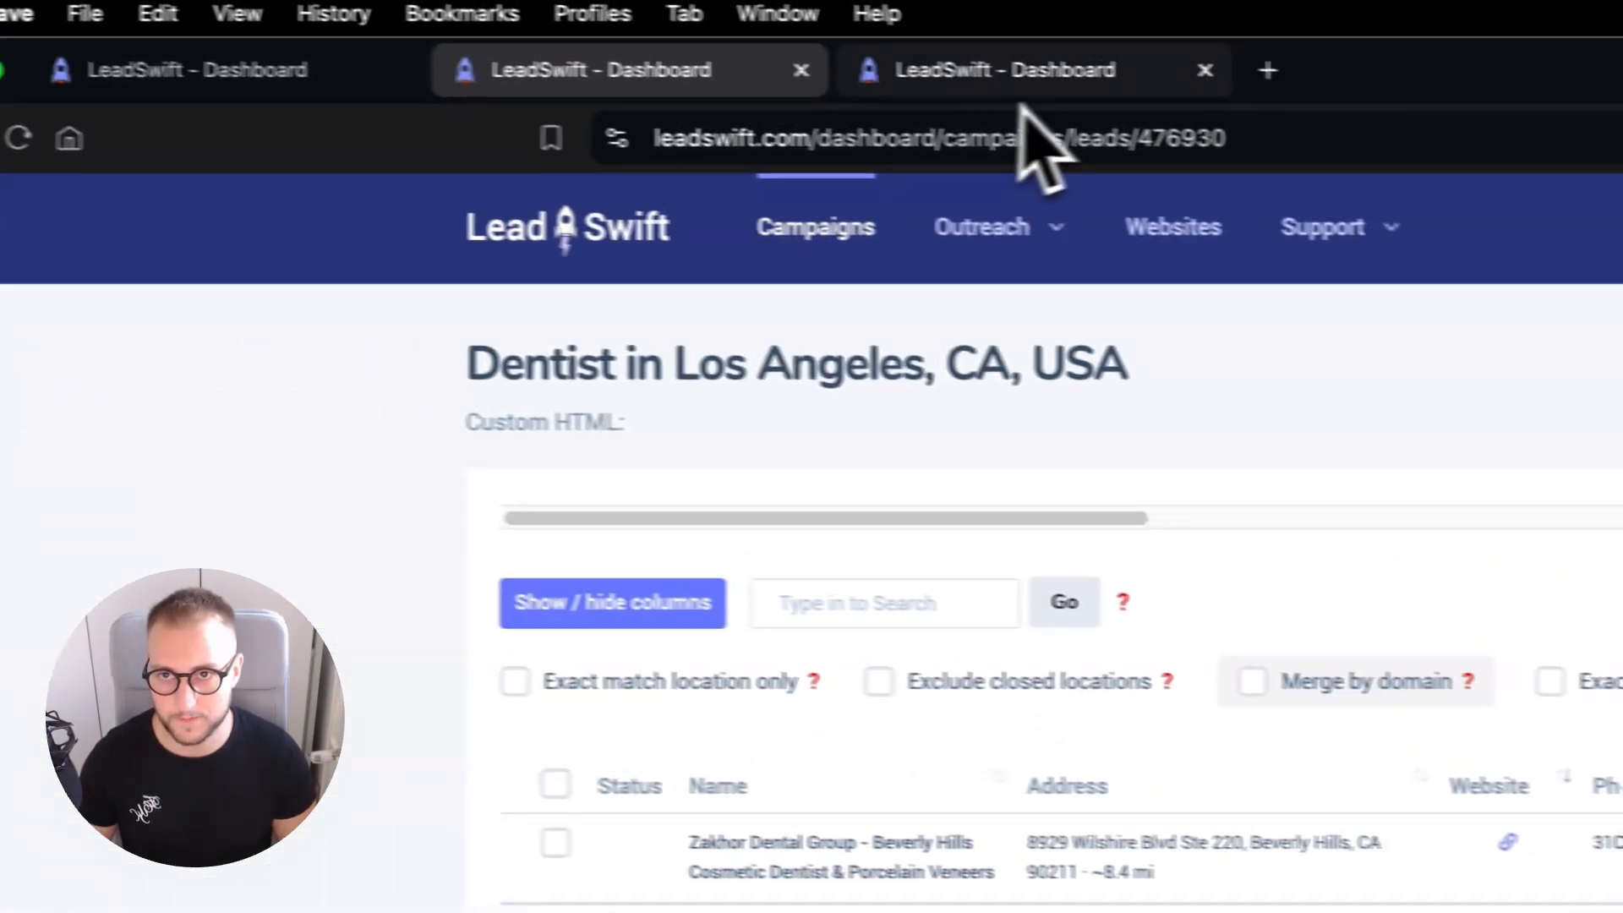
- Return to the custom list form, title the list "Dentists 4K", and open the upload's file chooser without choosing a file
{"action": "left_click", "coordinate": [1027, 74]}
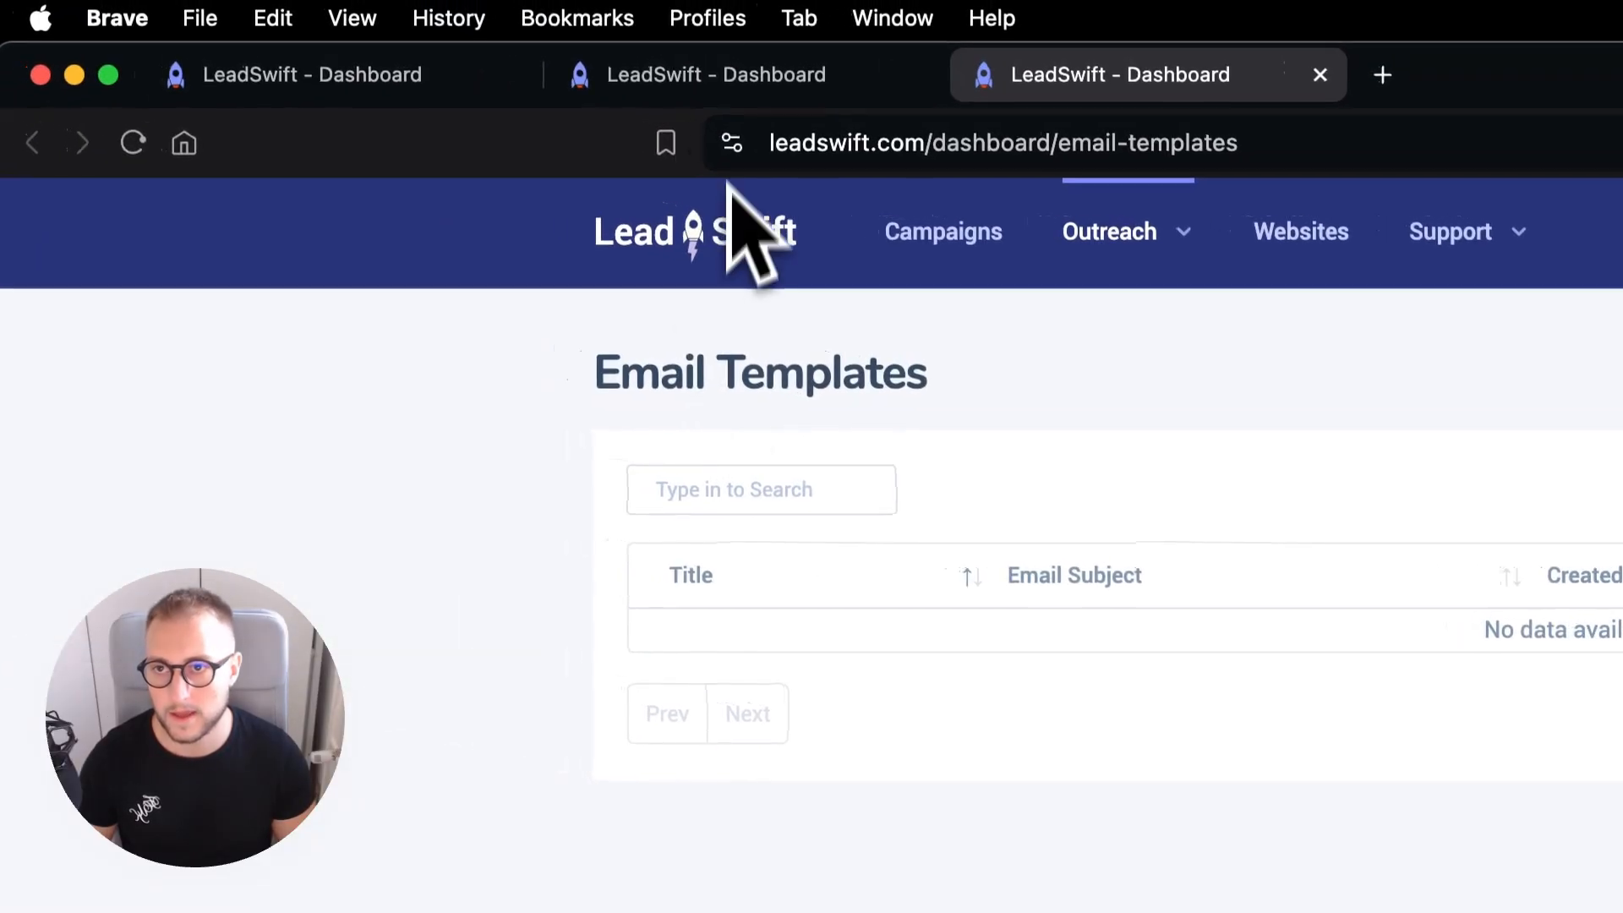
{"action": "left_click", "coordinate": [371, 85]}
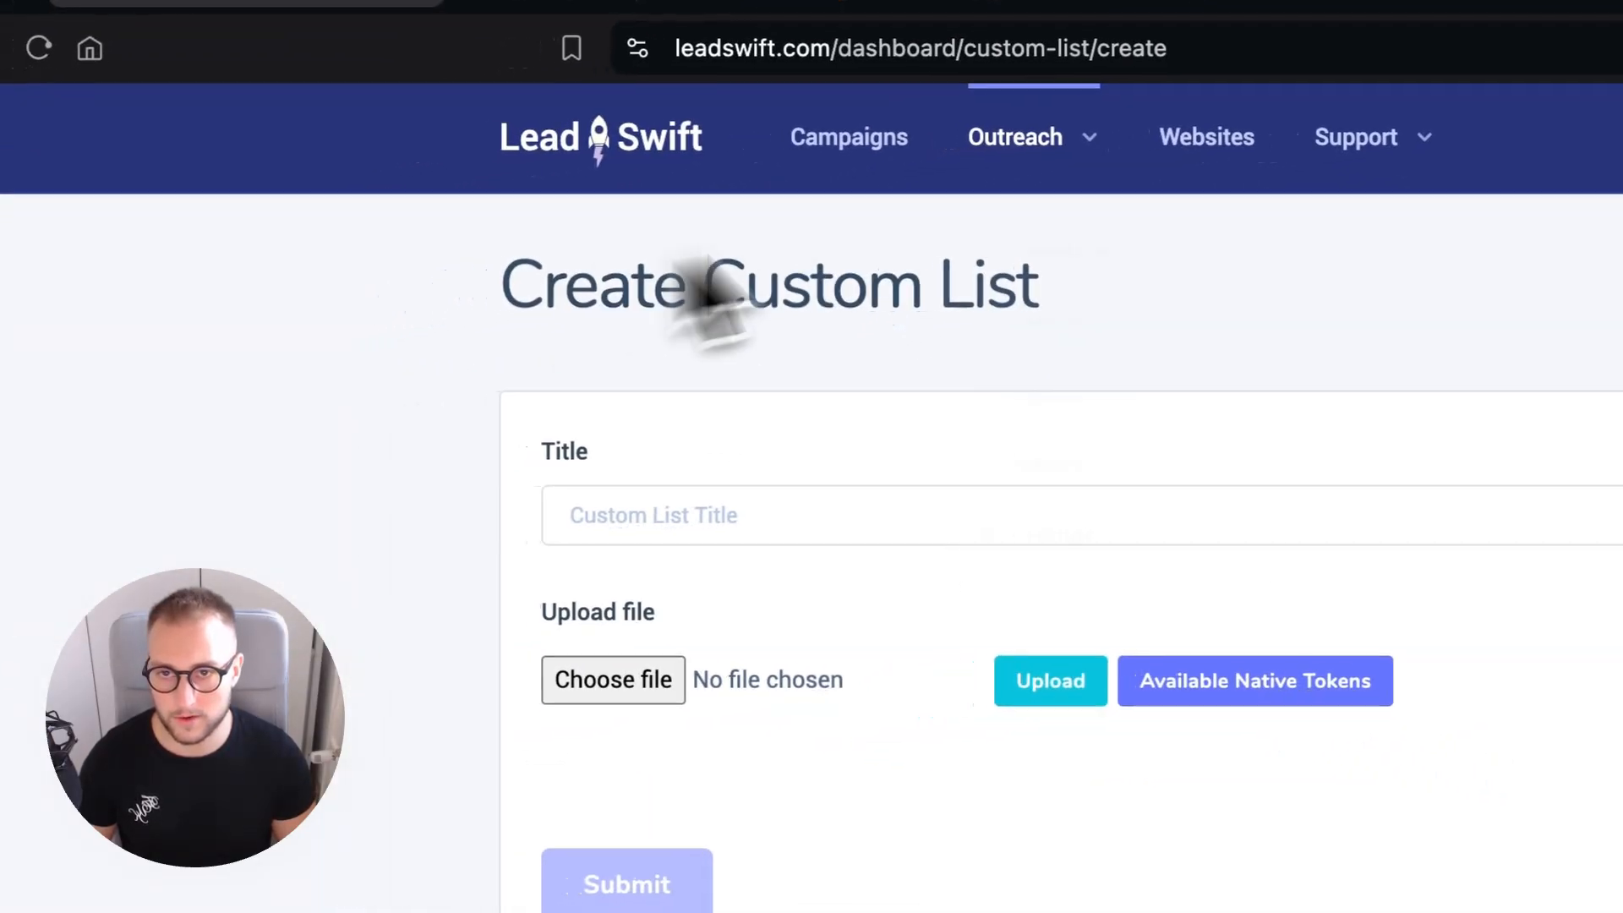
{"action": "mouse_move", "coordinate": [1000, 145]}
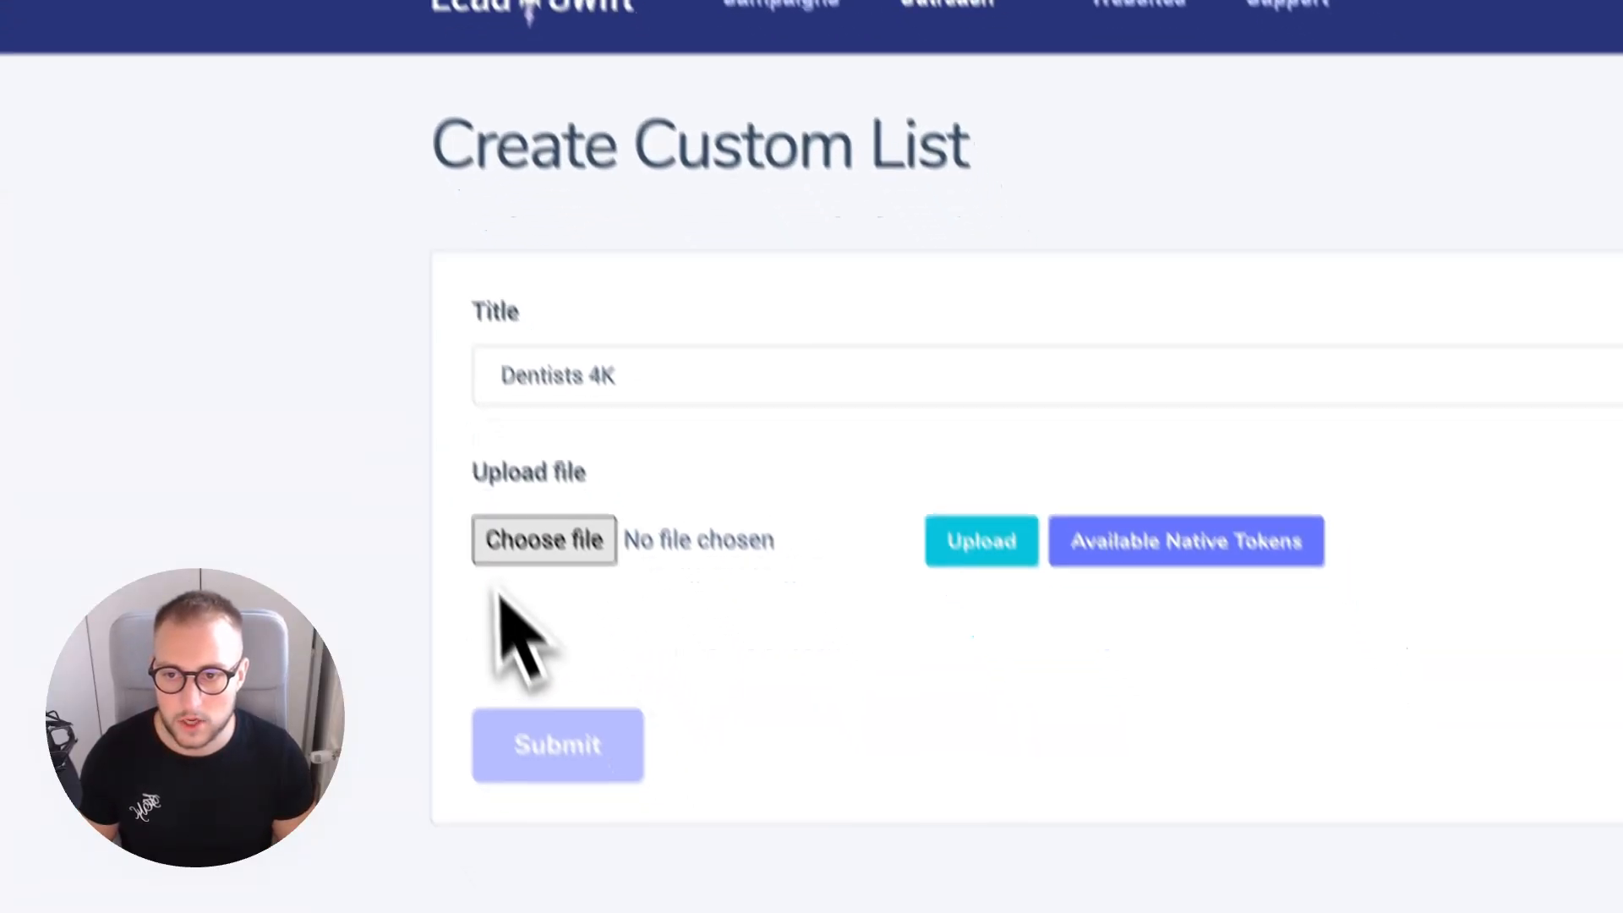
{"action": "left_click", "coordinate": [602, 692]}
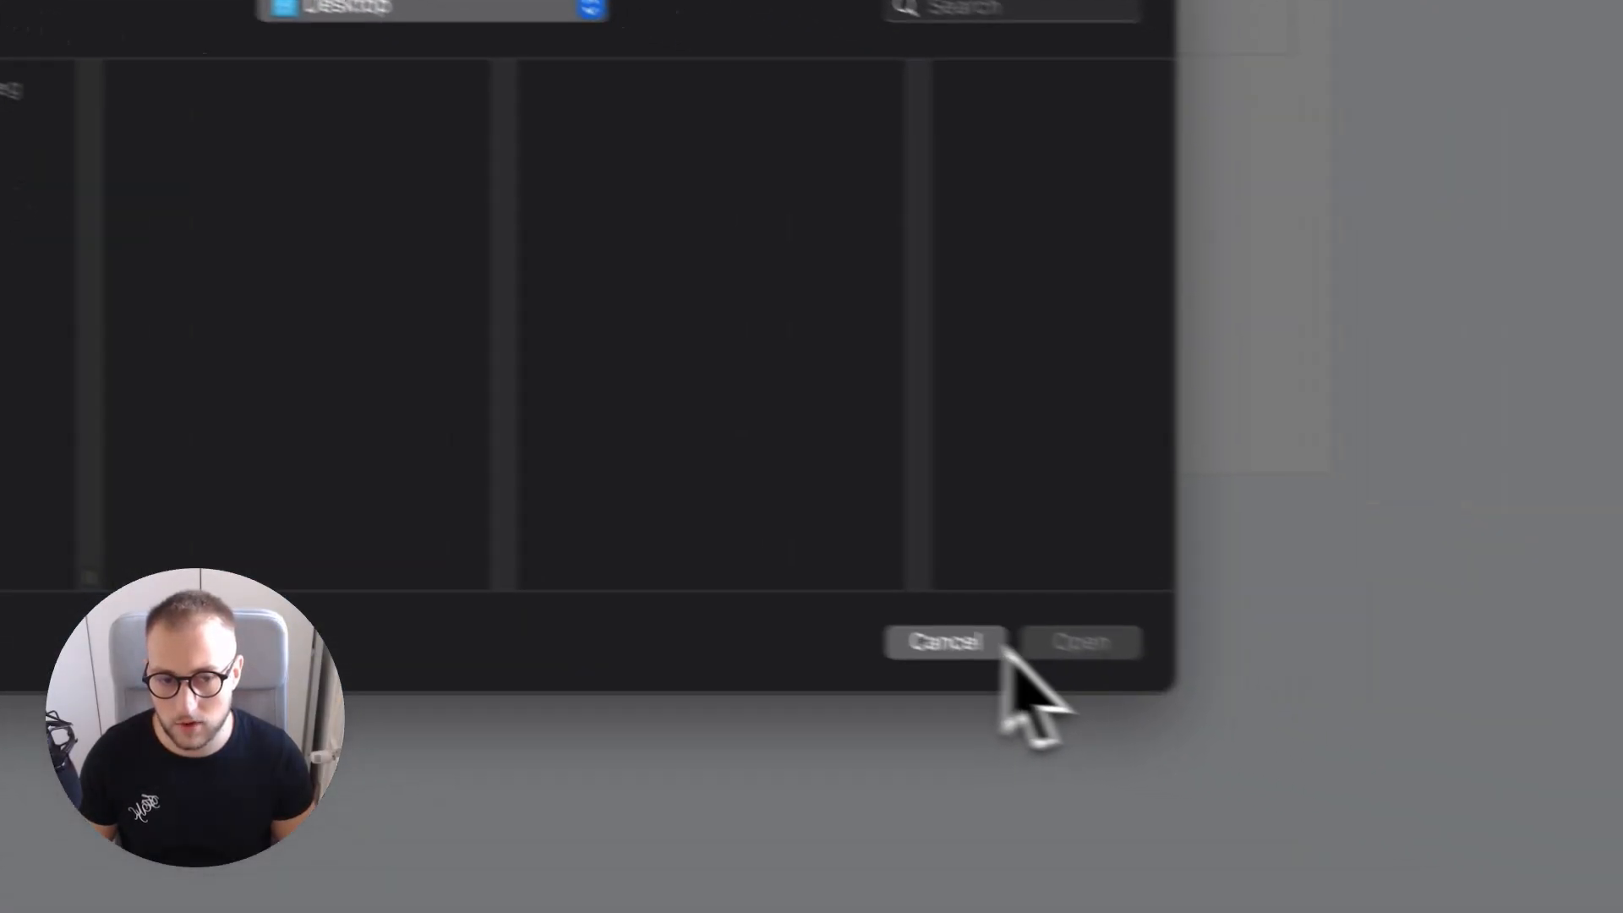
{"action": "left_click", "coordinate": [993, 655]}
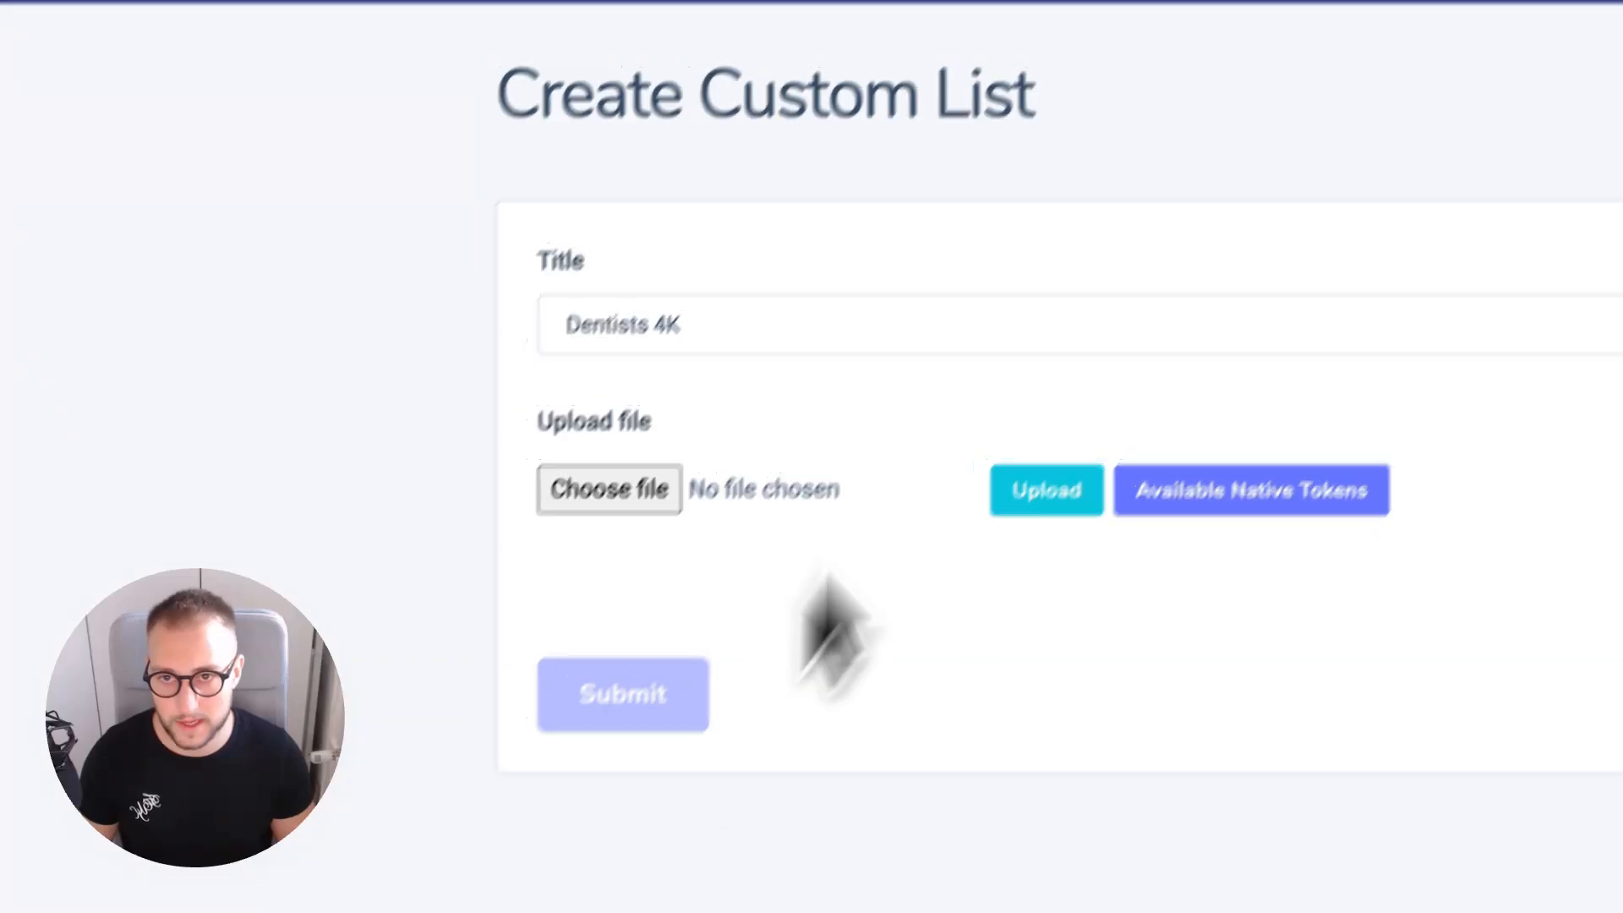
- View the contact sequences list, open the outreach email settings, close the email tips and review the general settings
{"action": "mouse_move", "coordinate": [888, 211]}
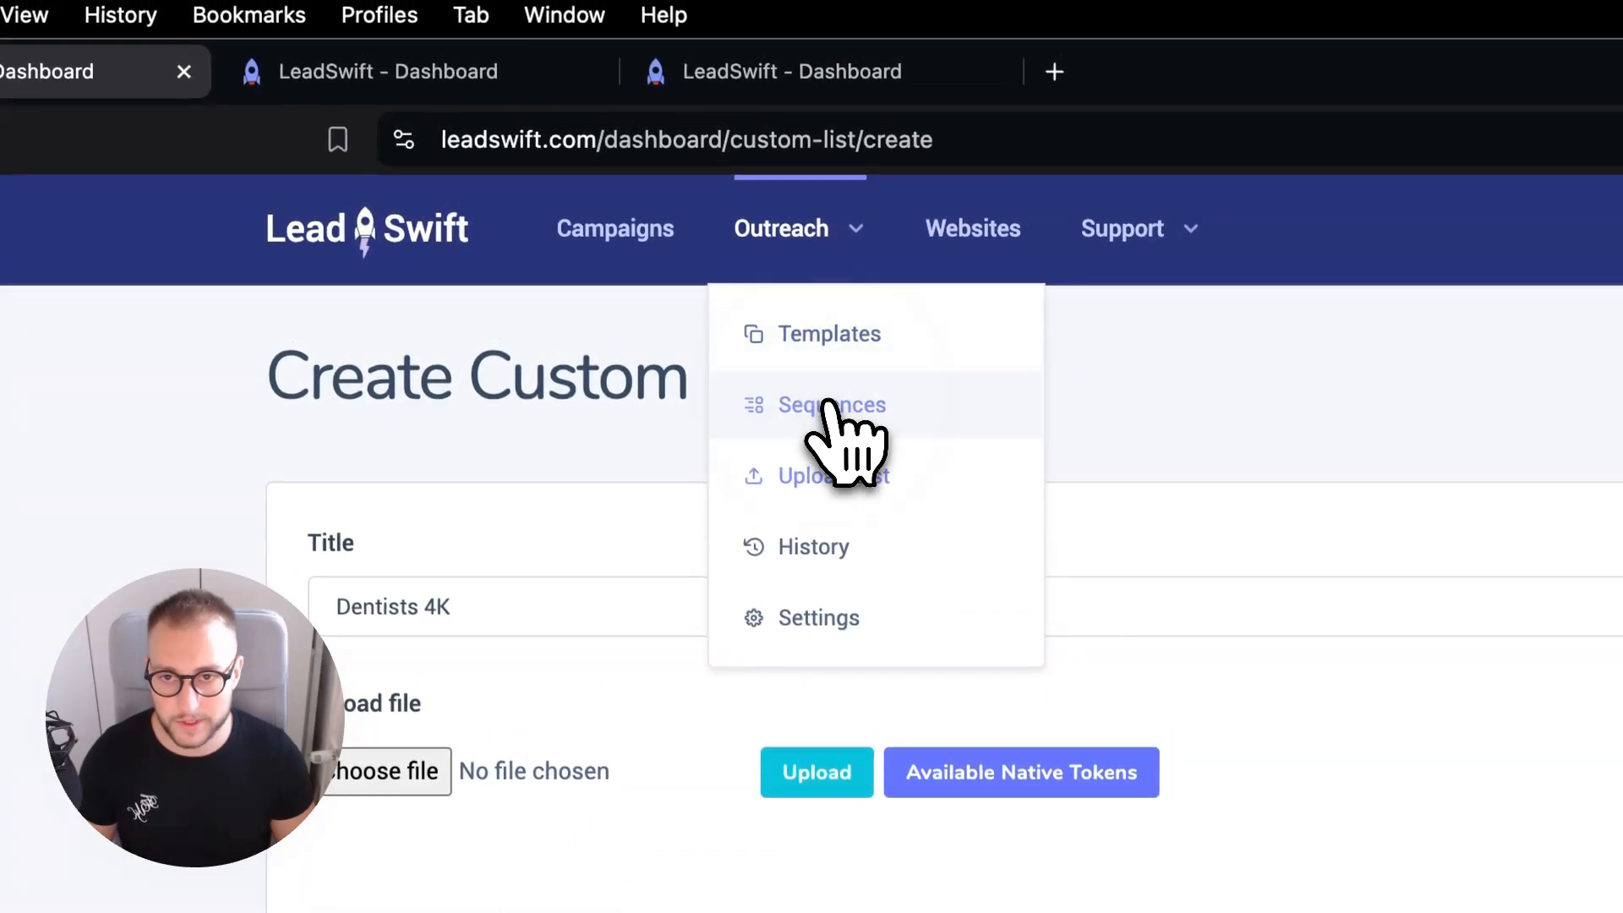
{"action": "left_click", "coordinate": [813, 404]}
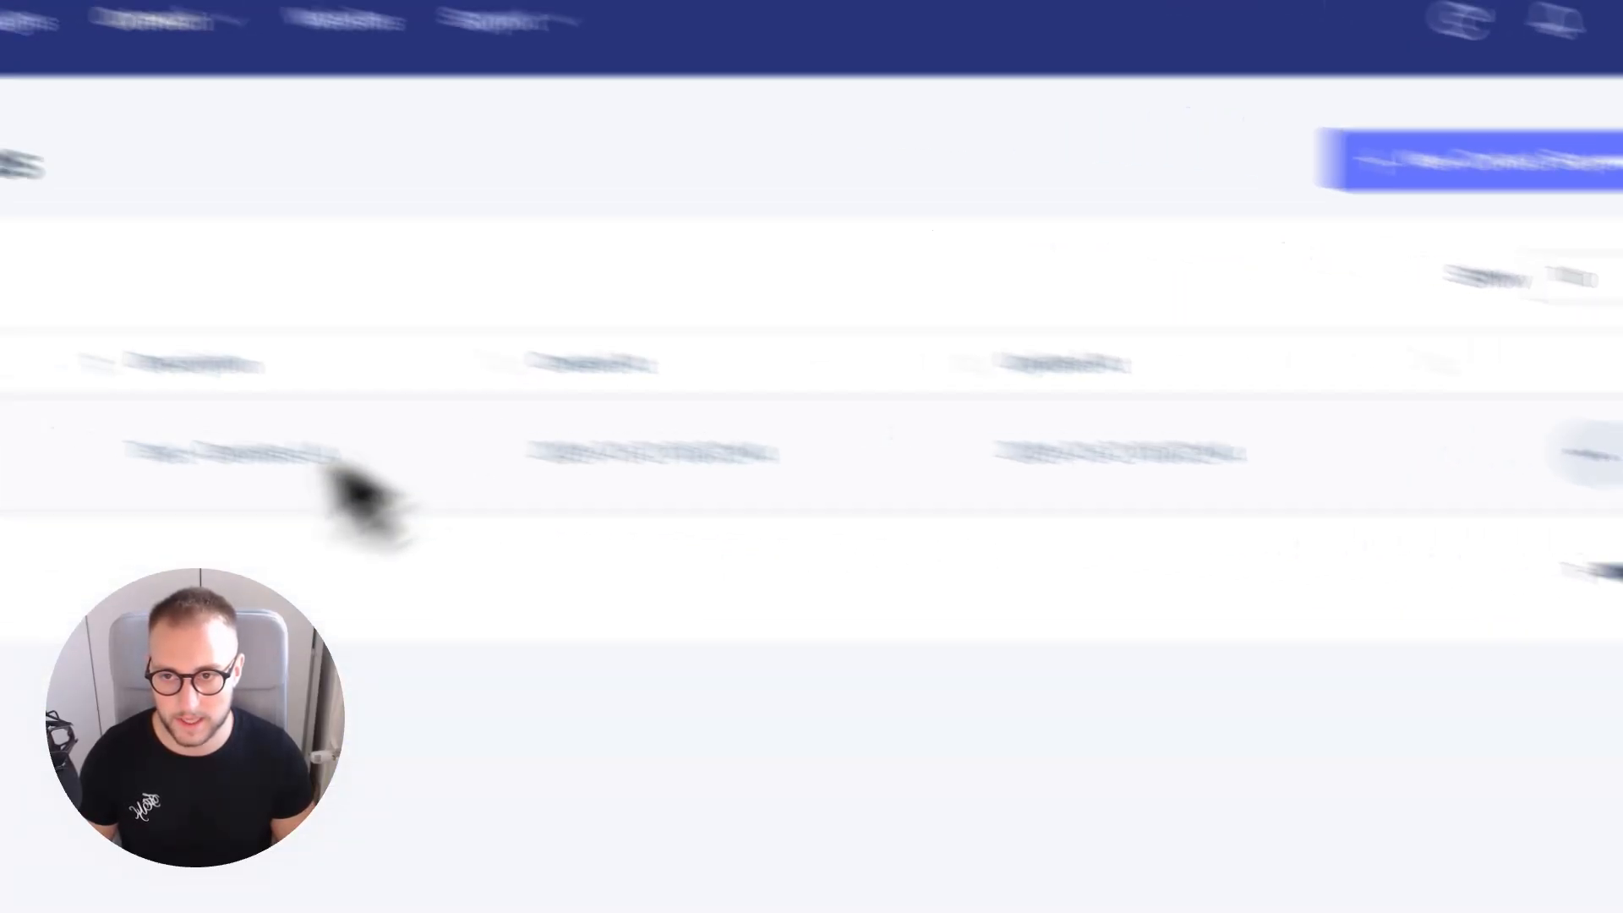
{"action": "mouse_move", "coordinate": [813, 243]}
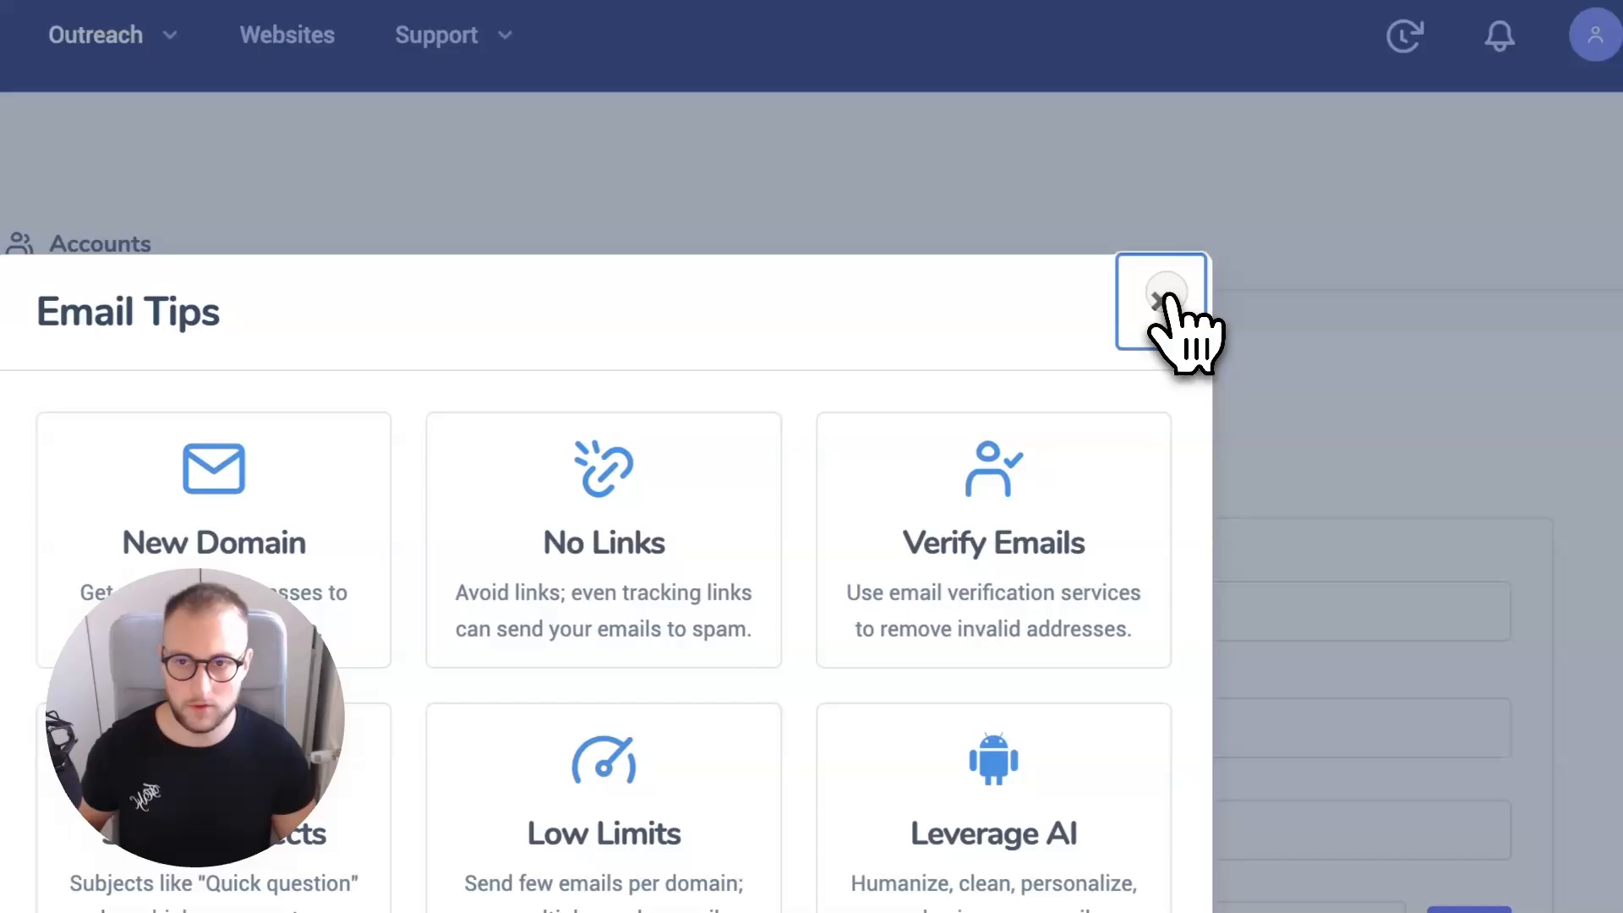
{"action": "left_click", "coordinate": [1159, 298]}
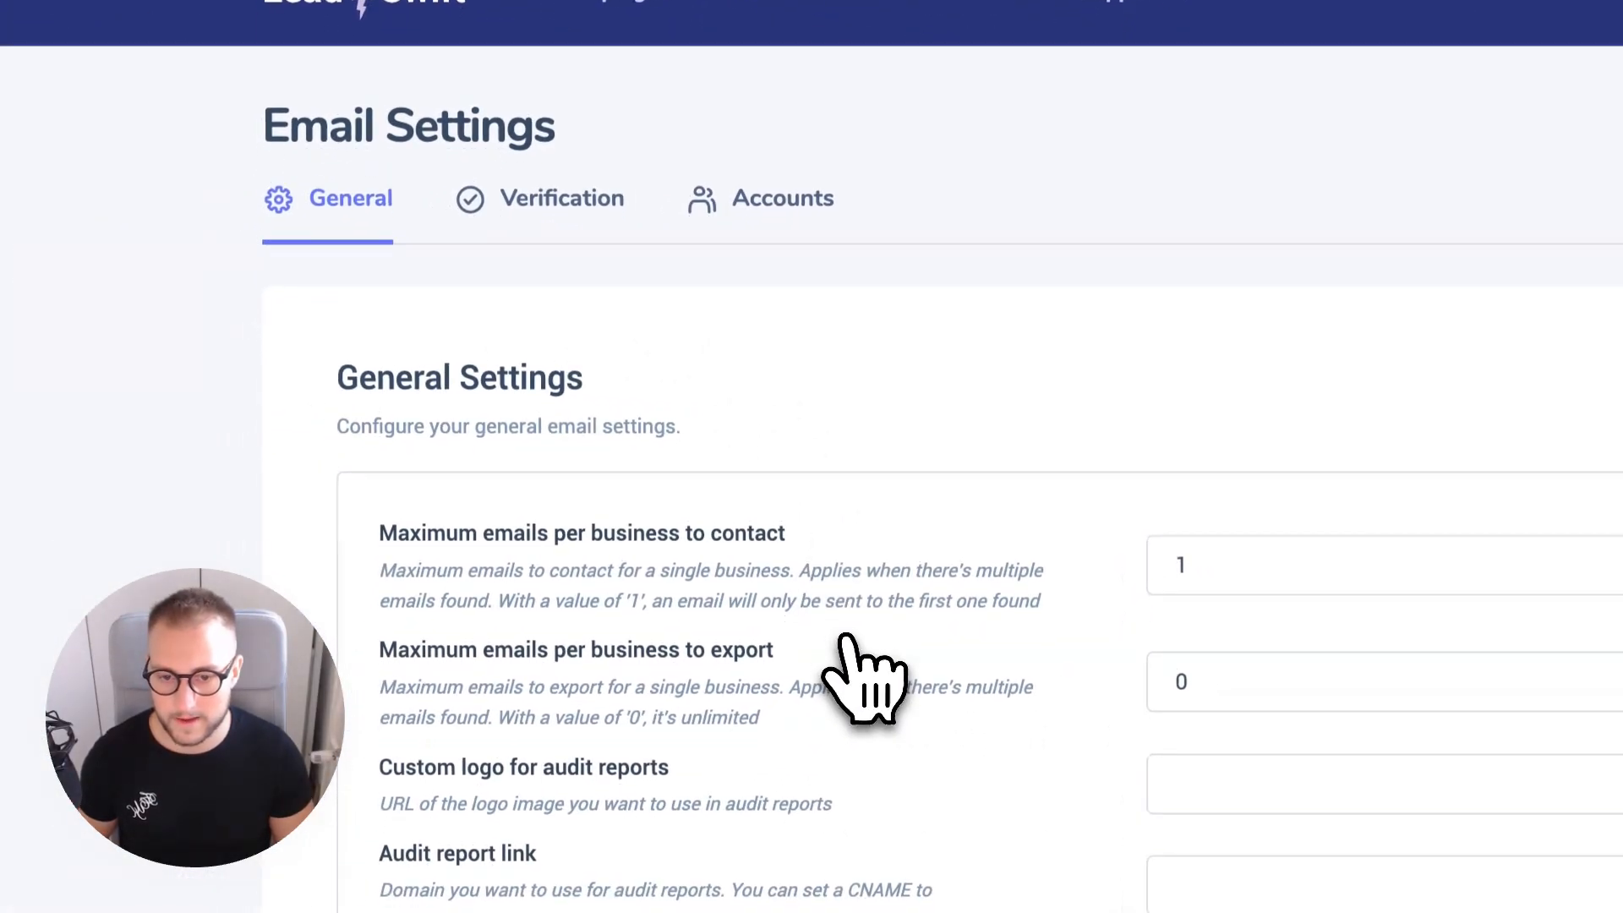
{"action": "scroll", "coordinate": [853, 668], "scroll_direction": "down", "scroll_amount": 5}
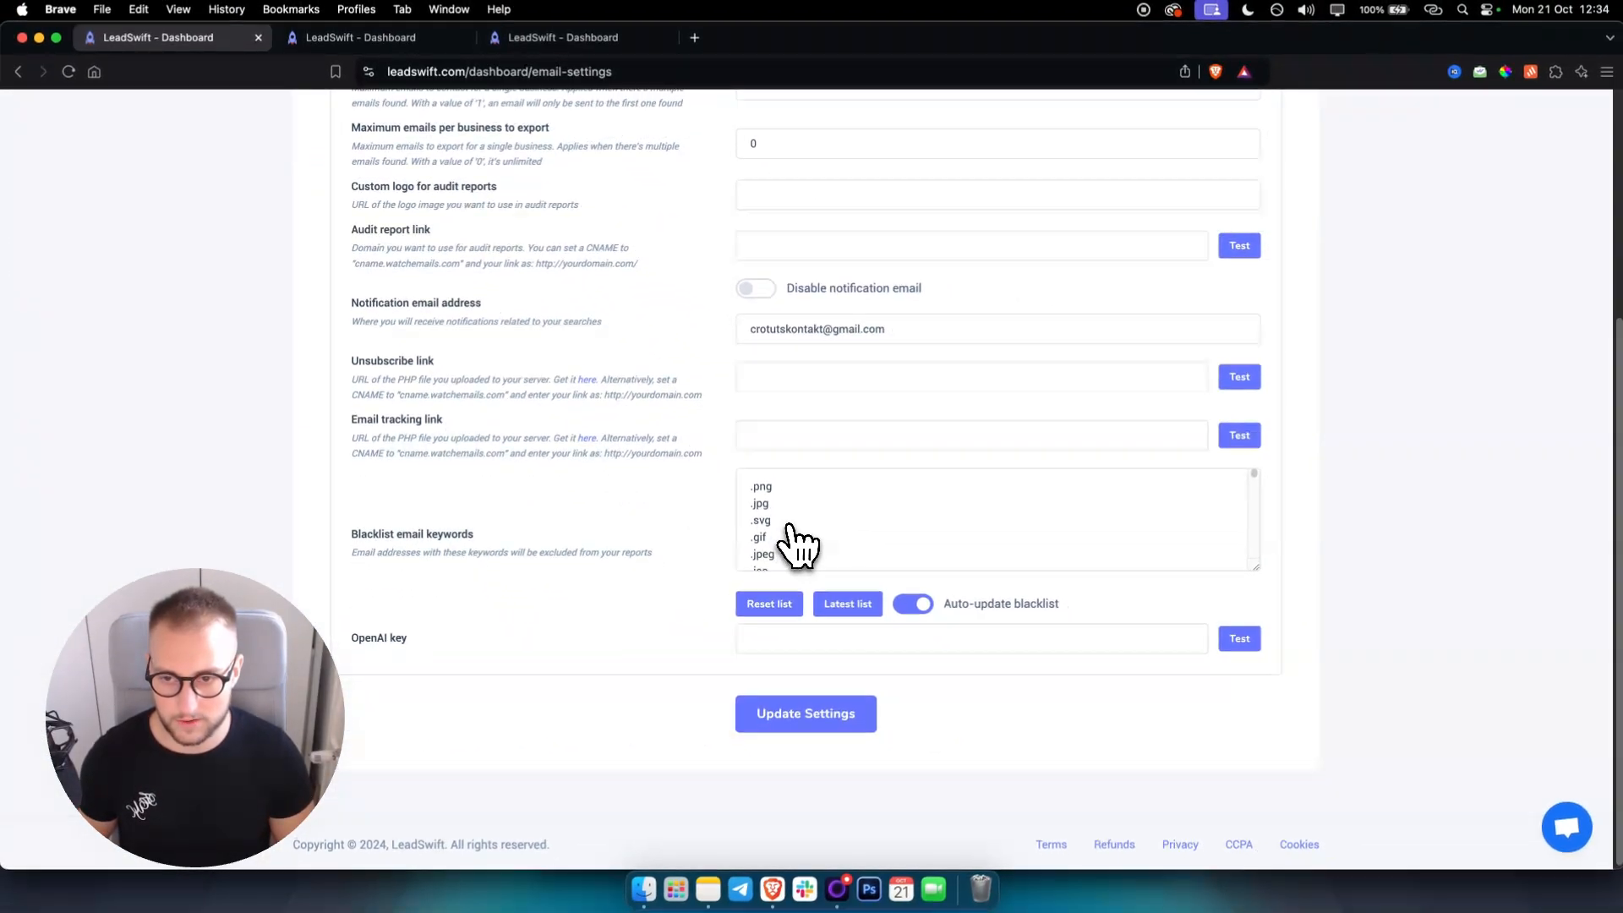
{"action": "scroll", "coordinate": [795, 541], "scroll_direction": "up", "scroll_amount": 10}
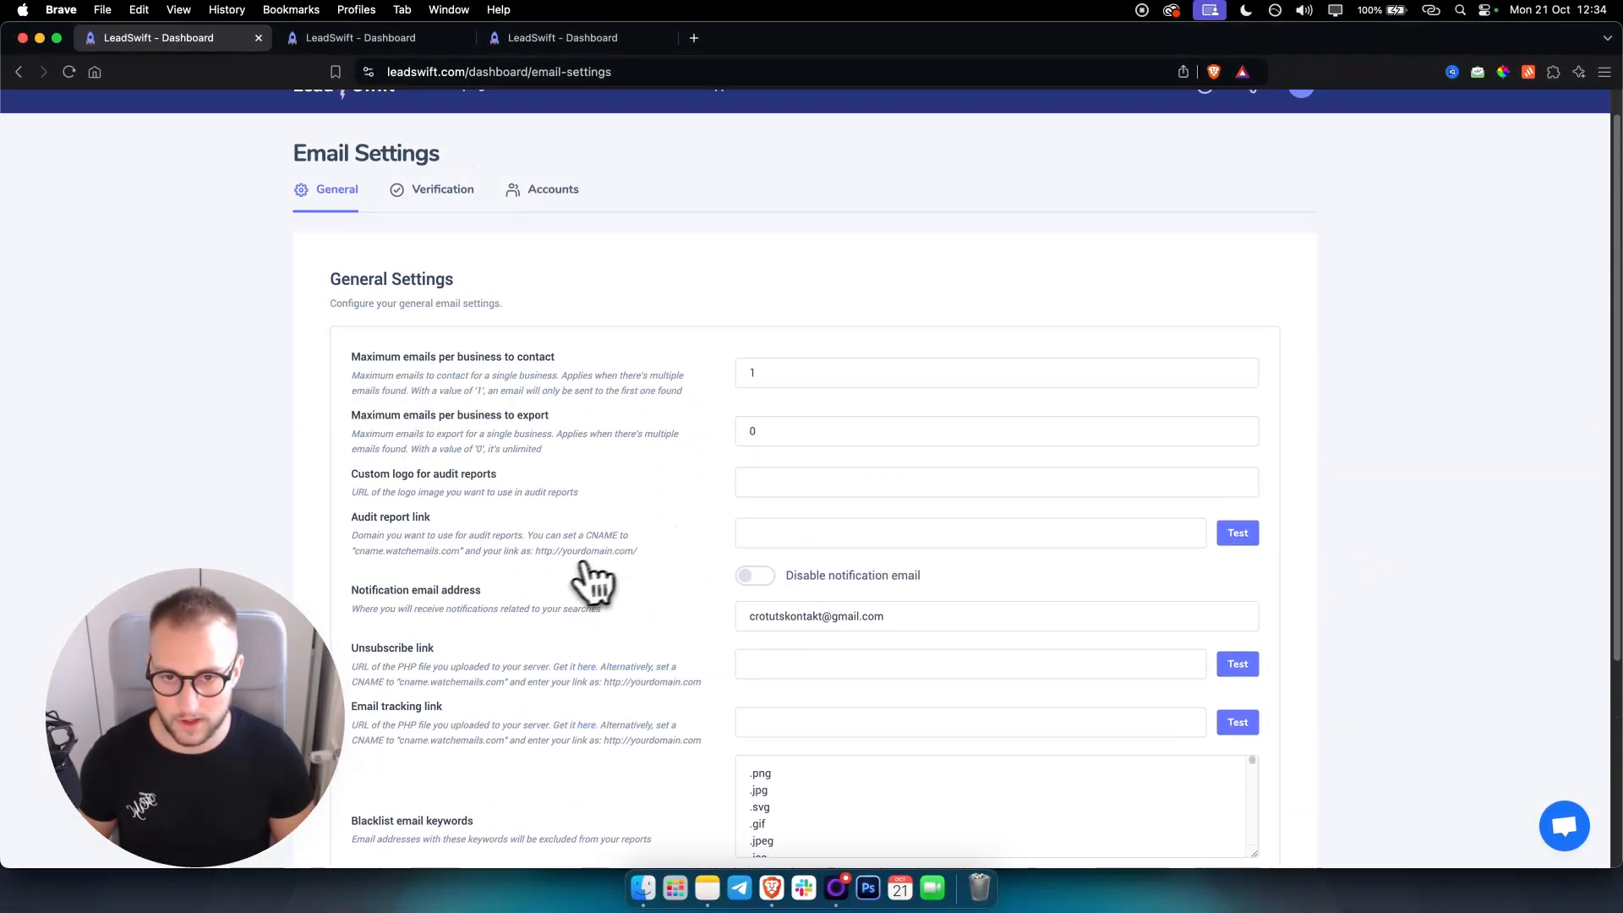
- Examine the email verification API settings and the SMTP accounts section of the email settings
{"action": "left_click", "coordinate": [435, 221]}
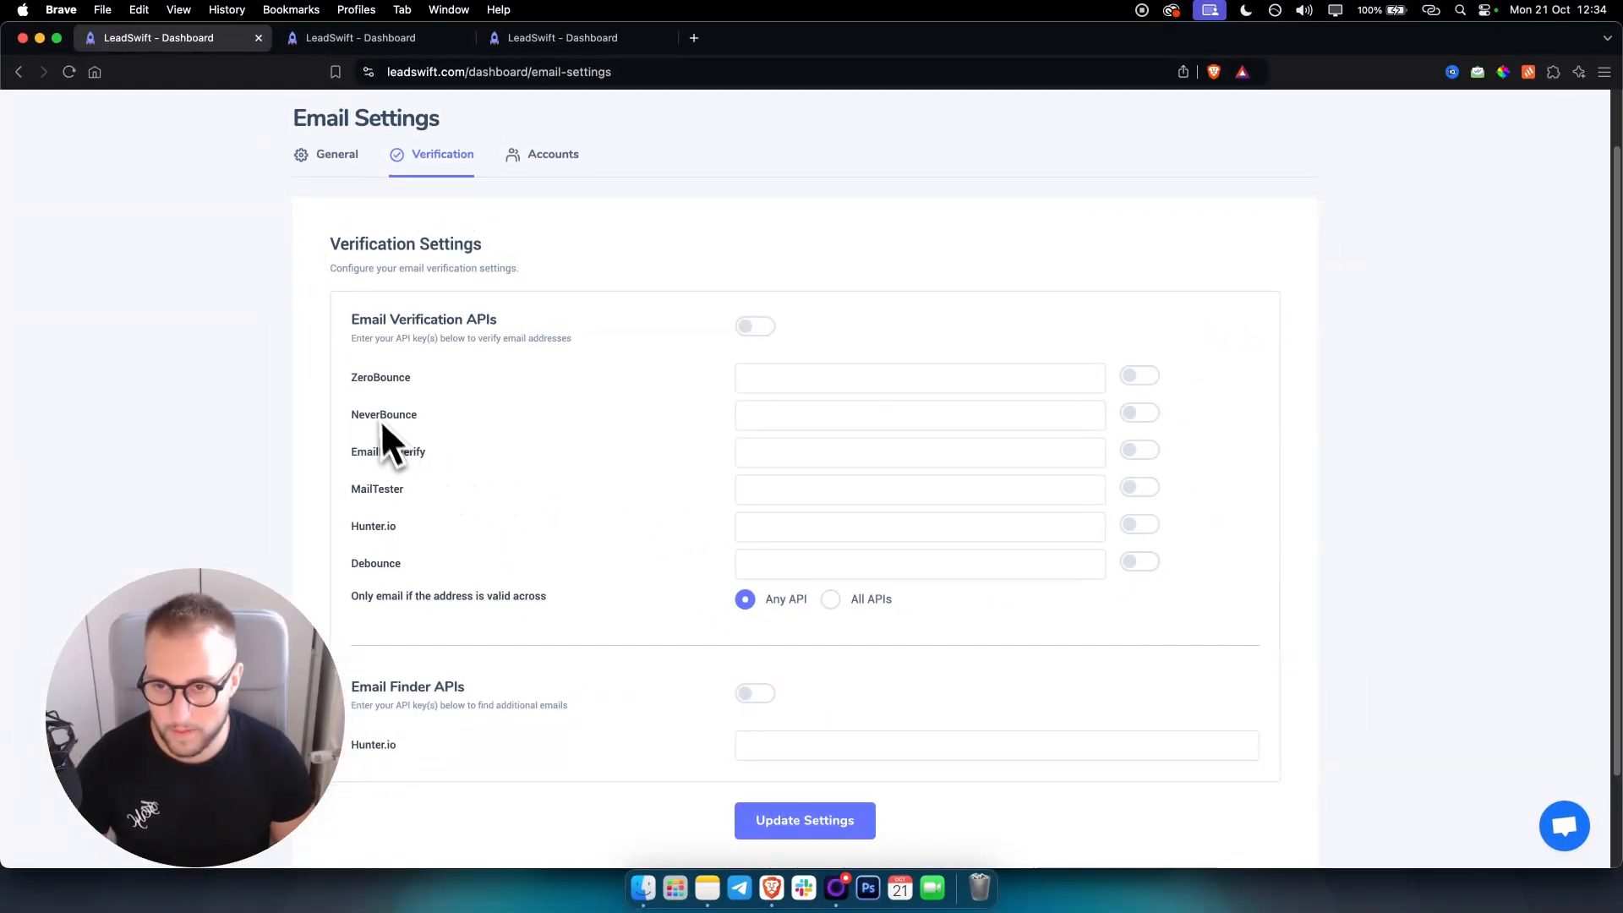
{"action": "scroll", "coordinate": [717, 427], "scroll_direction": "up", "scroll_amount": 2}
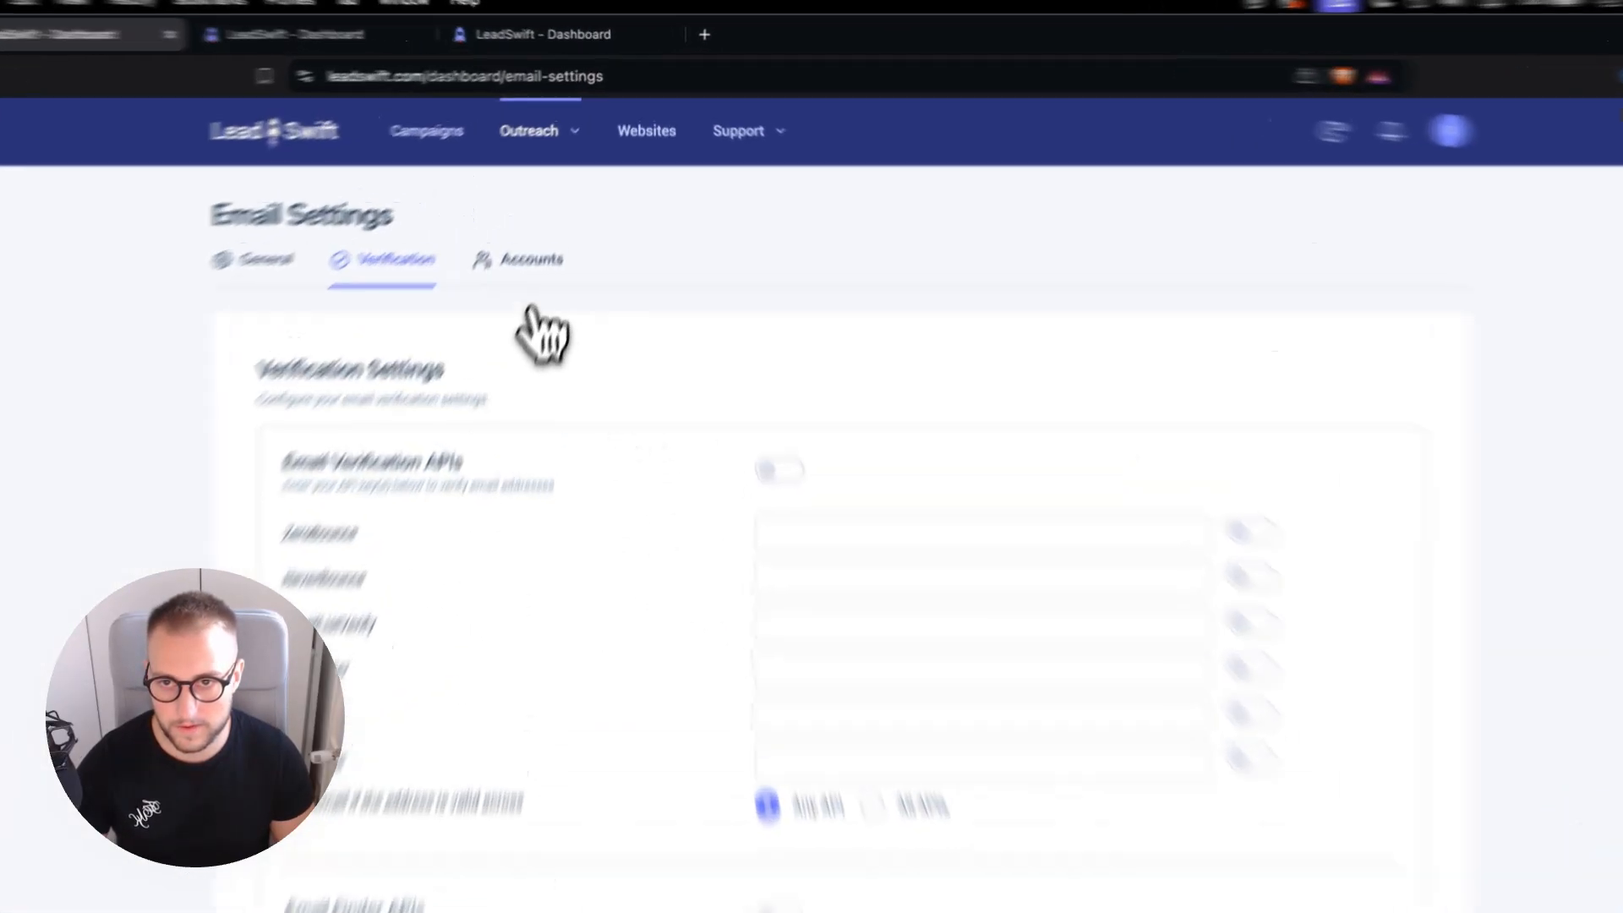
{"action": "left_click", "coordinate": [554, 224]}
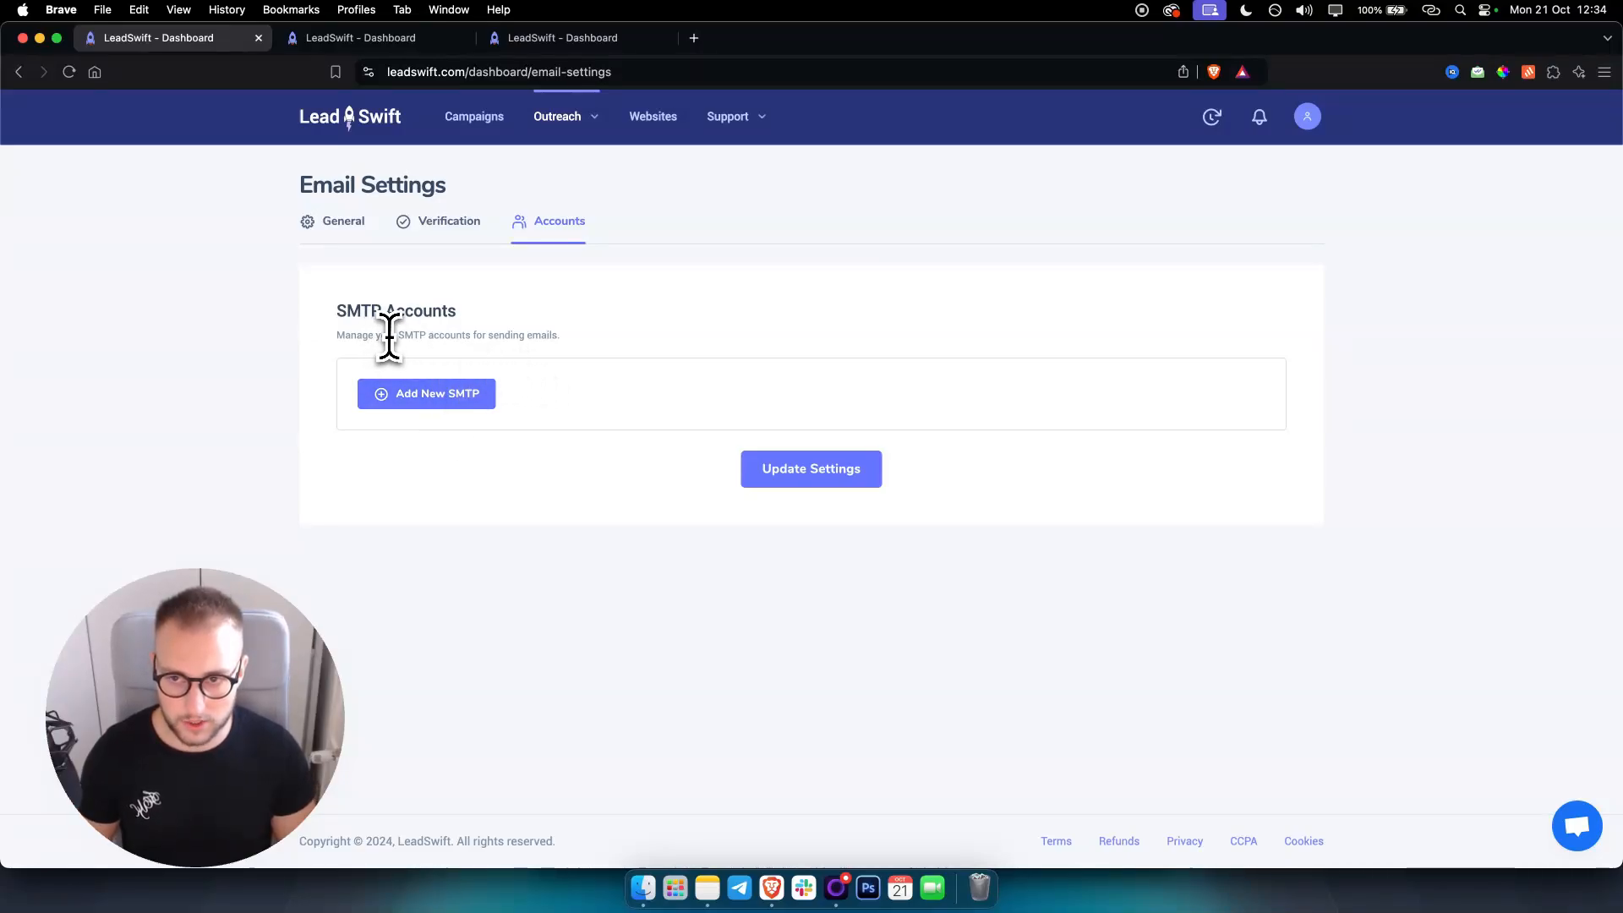
{"action": "left_click_drag", "start_coordinate": [398, 335], "coordinate": [564, 340]}
{"action": "left_click", "coordinate": [564, 341]}
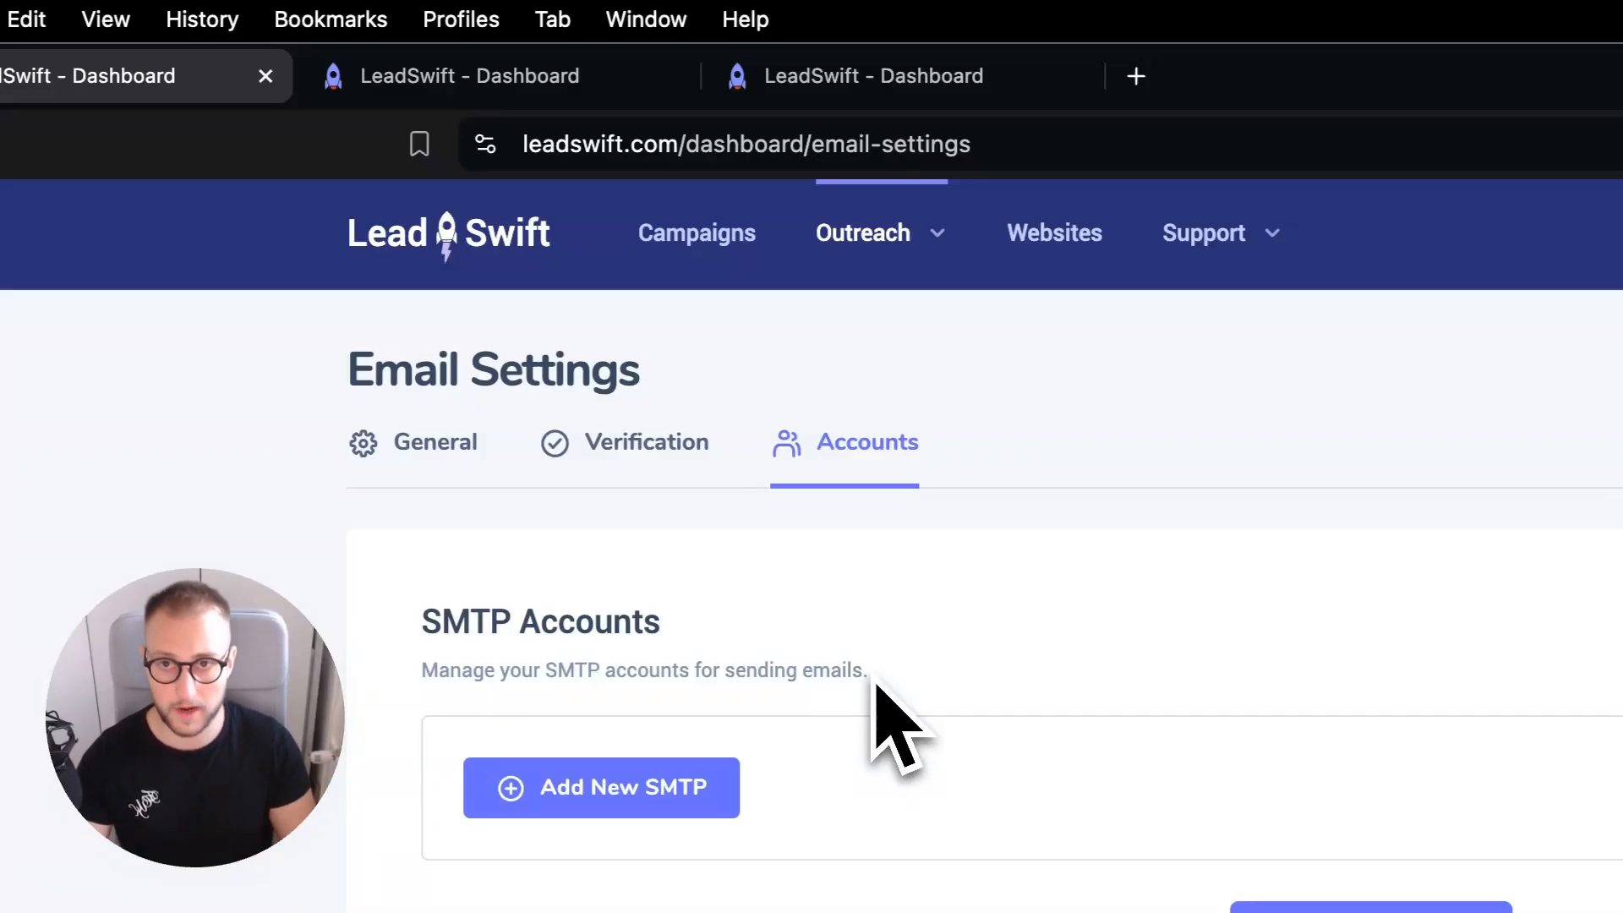
- Search the web for "porkbun" in a new browser tab, open porkbun.com, and return to the LeadSwift email settings
{"action": "left_click", "coordinate": [1136, 76]}
{"action": "type", "text": "op"}
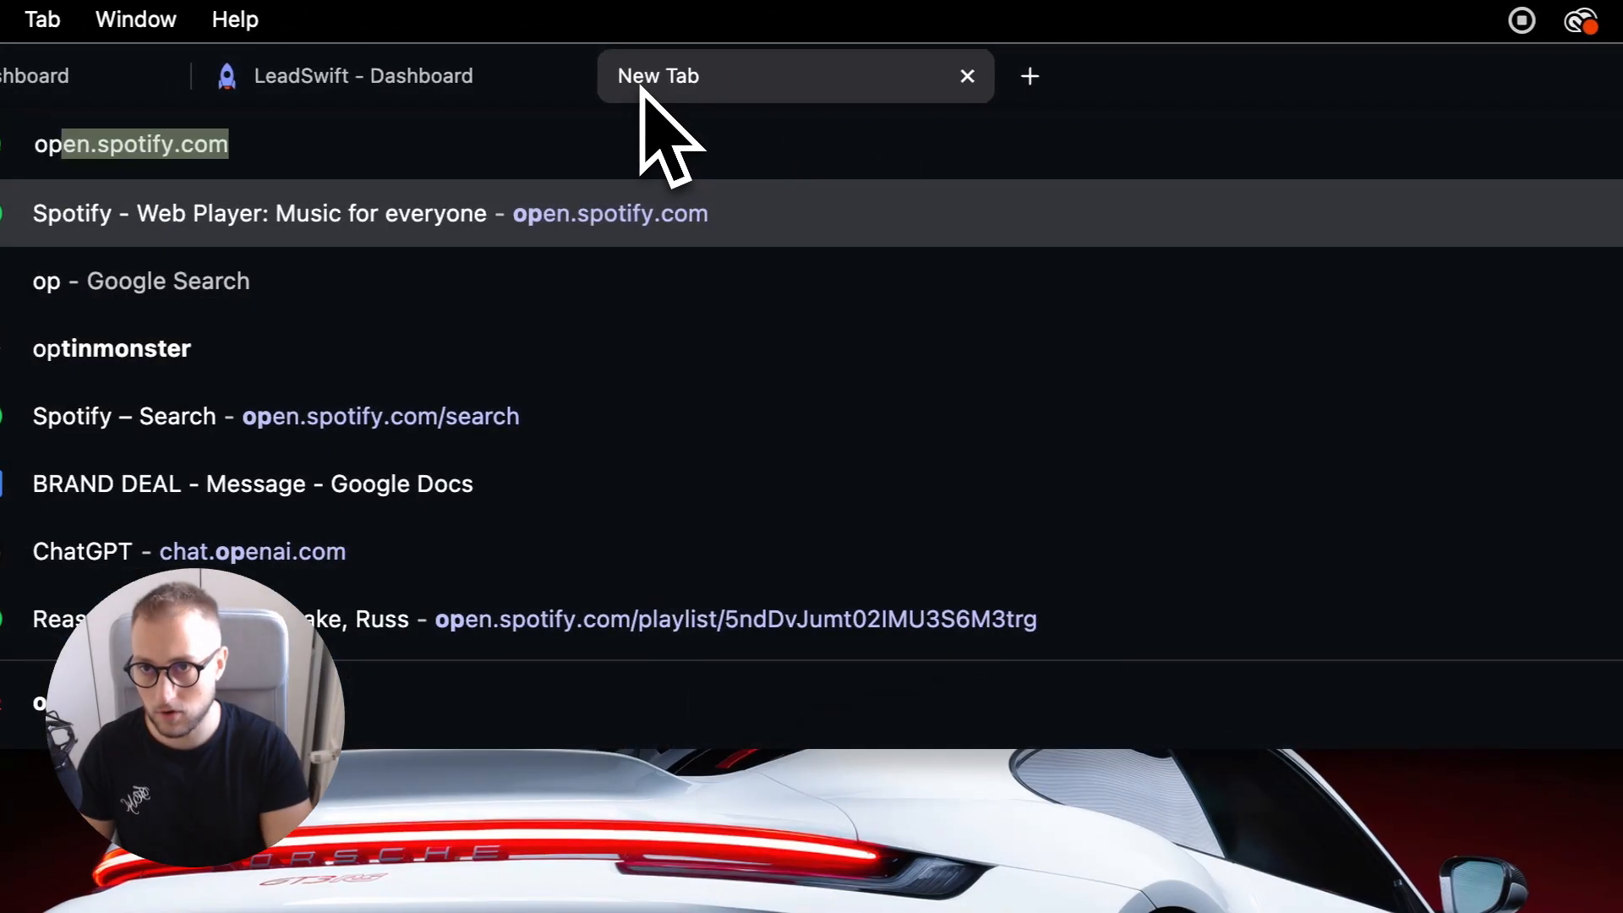
{"action": "key", "text": "Escape"}
{"action": "key", "text": "Escape"}
{"action": "type", "text": "porkbun"}
{"action": "key", "text": "Return"}
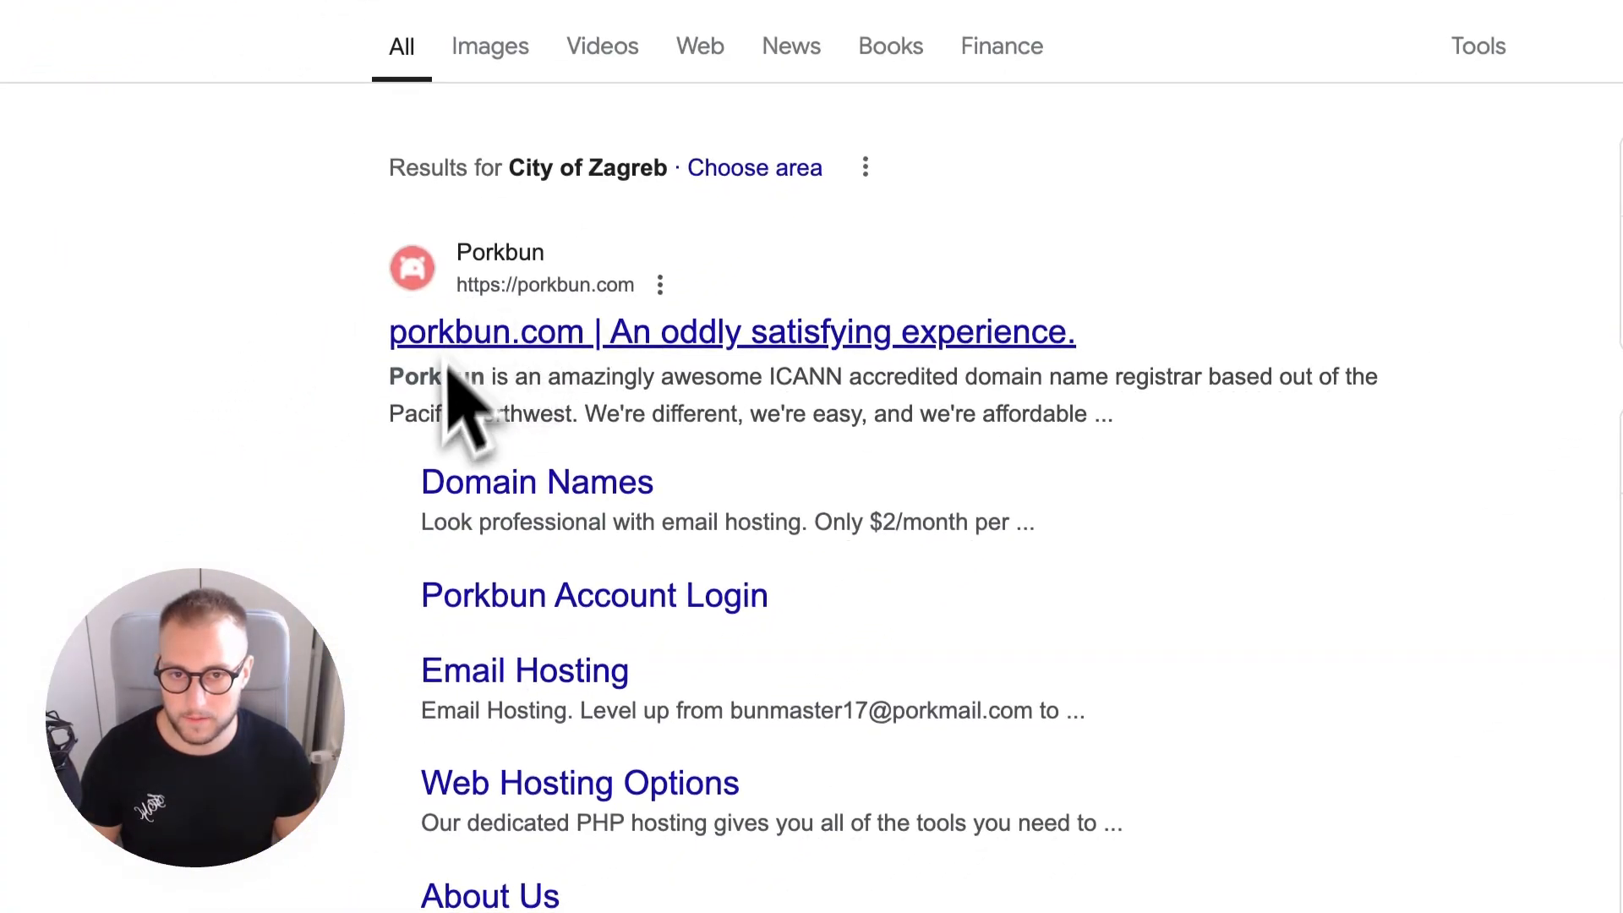
{"action": "left_click", "coordinate": [448, 338]}
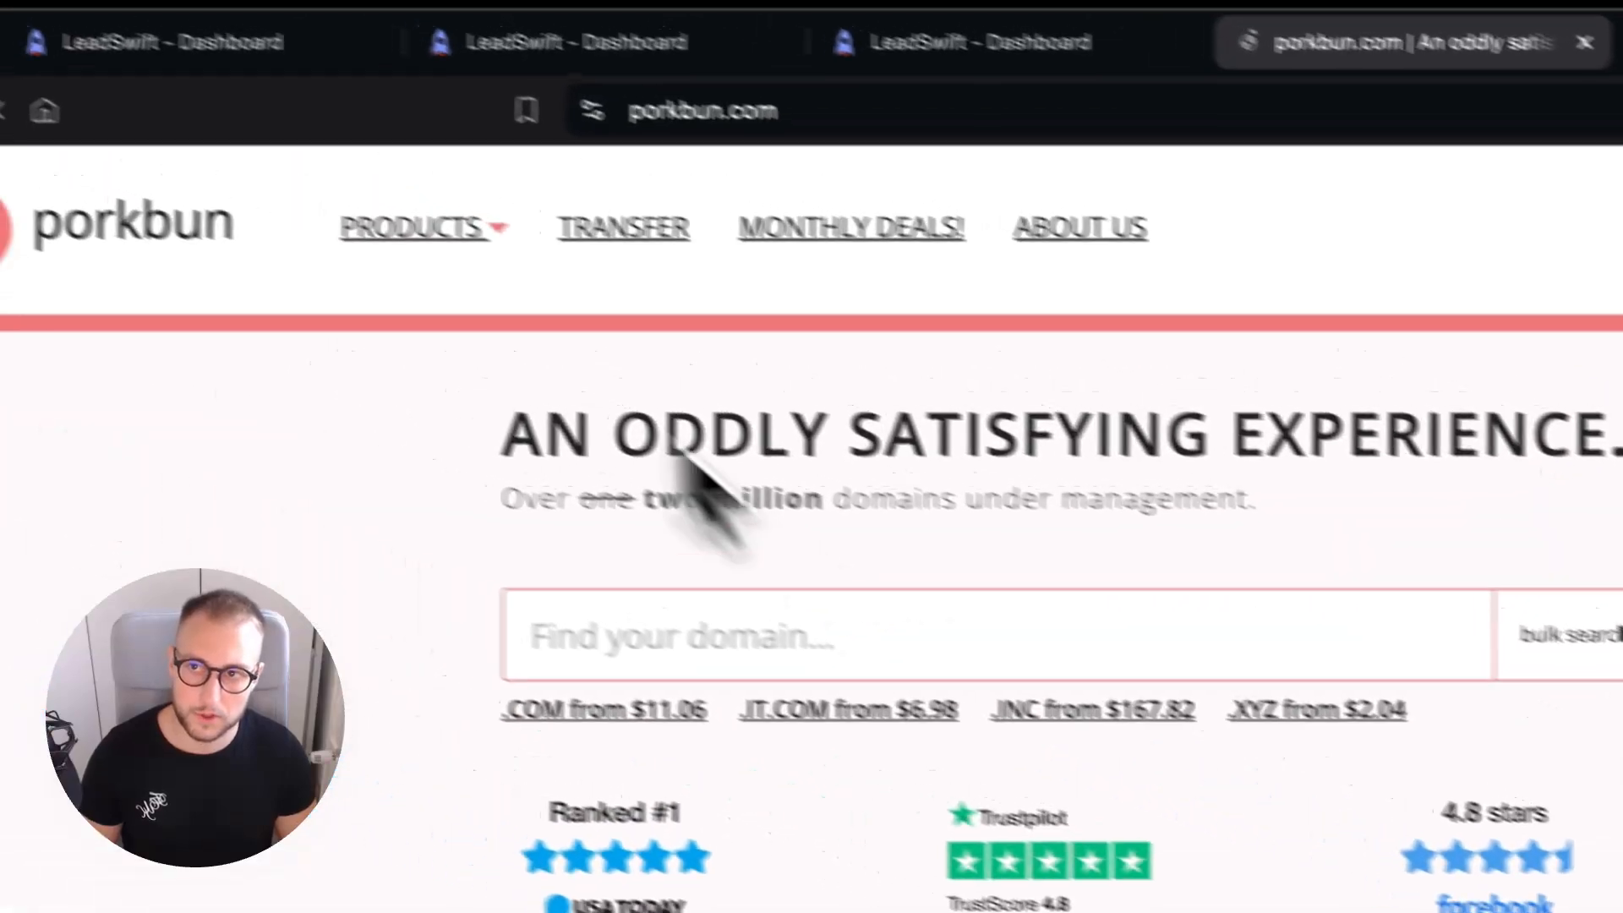
{"action": "left_click", "coordinate": [195, 42]}
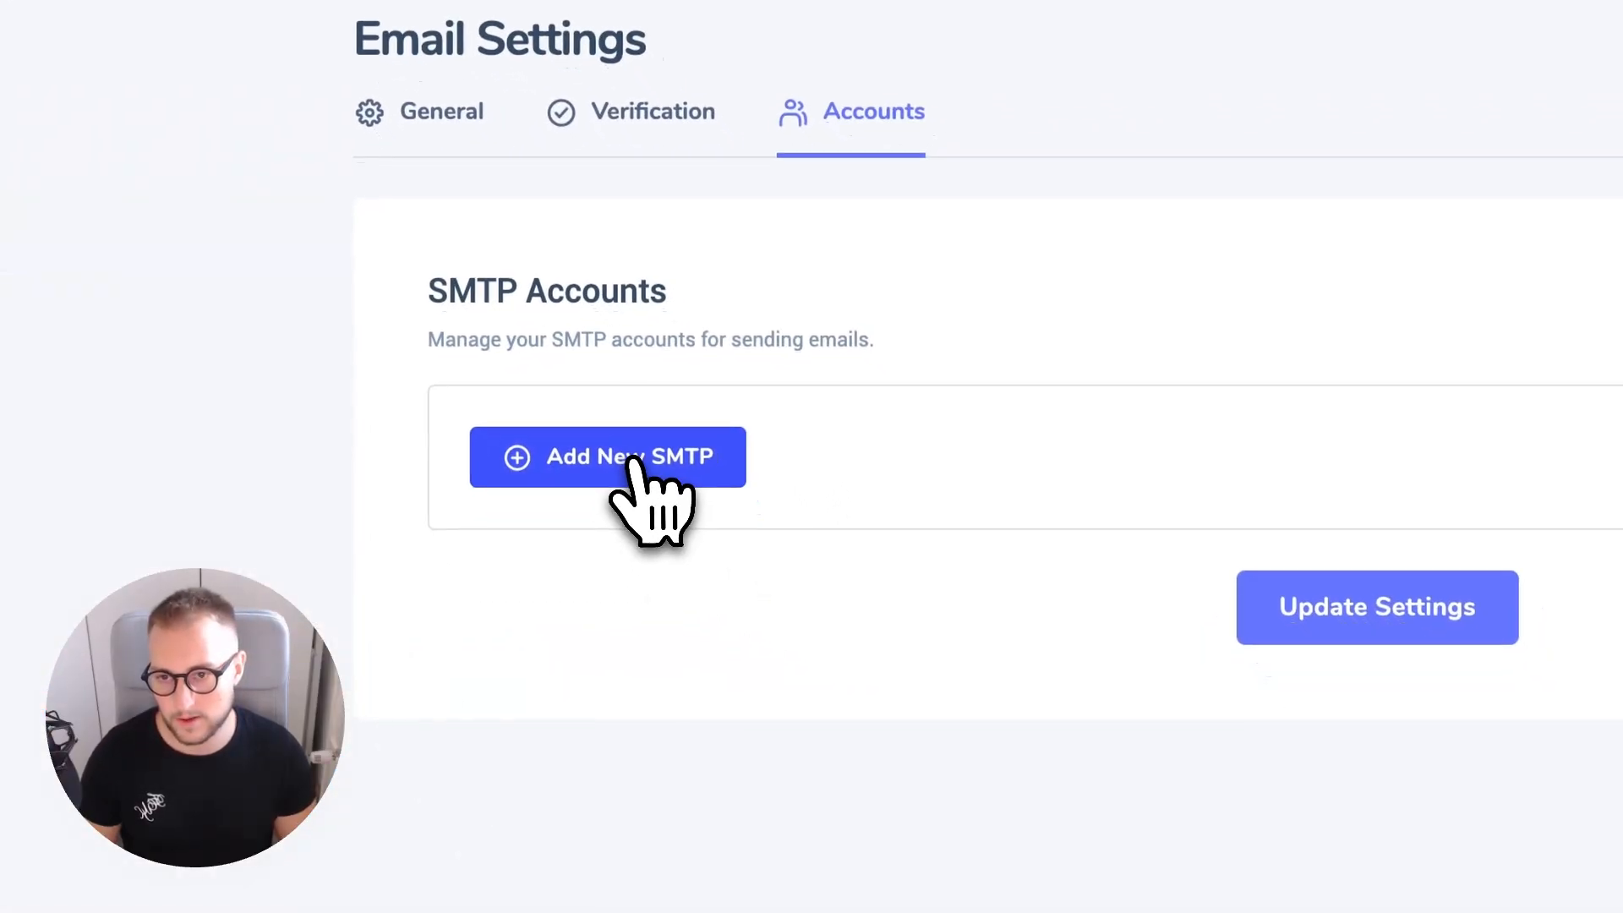
- Add a blank SMTP account, examine its sender, sending-limit and server fields, and return to the general email settings
{"action": "left_click", "coordinate": [636, 458]}
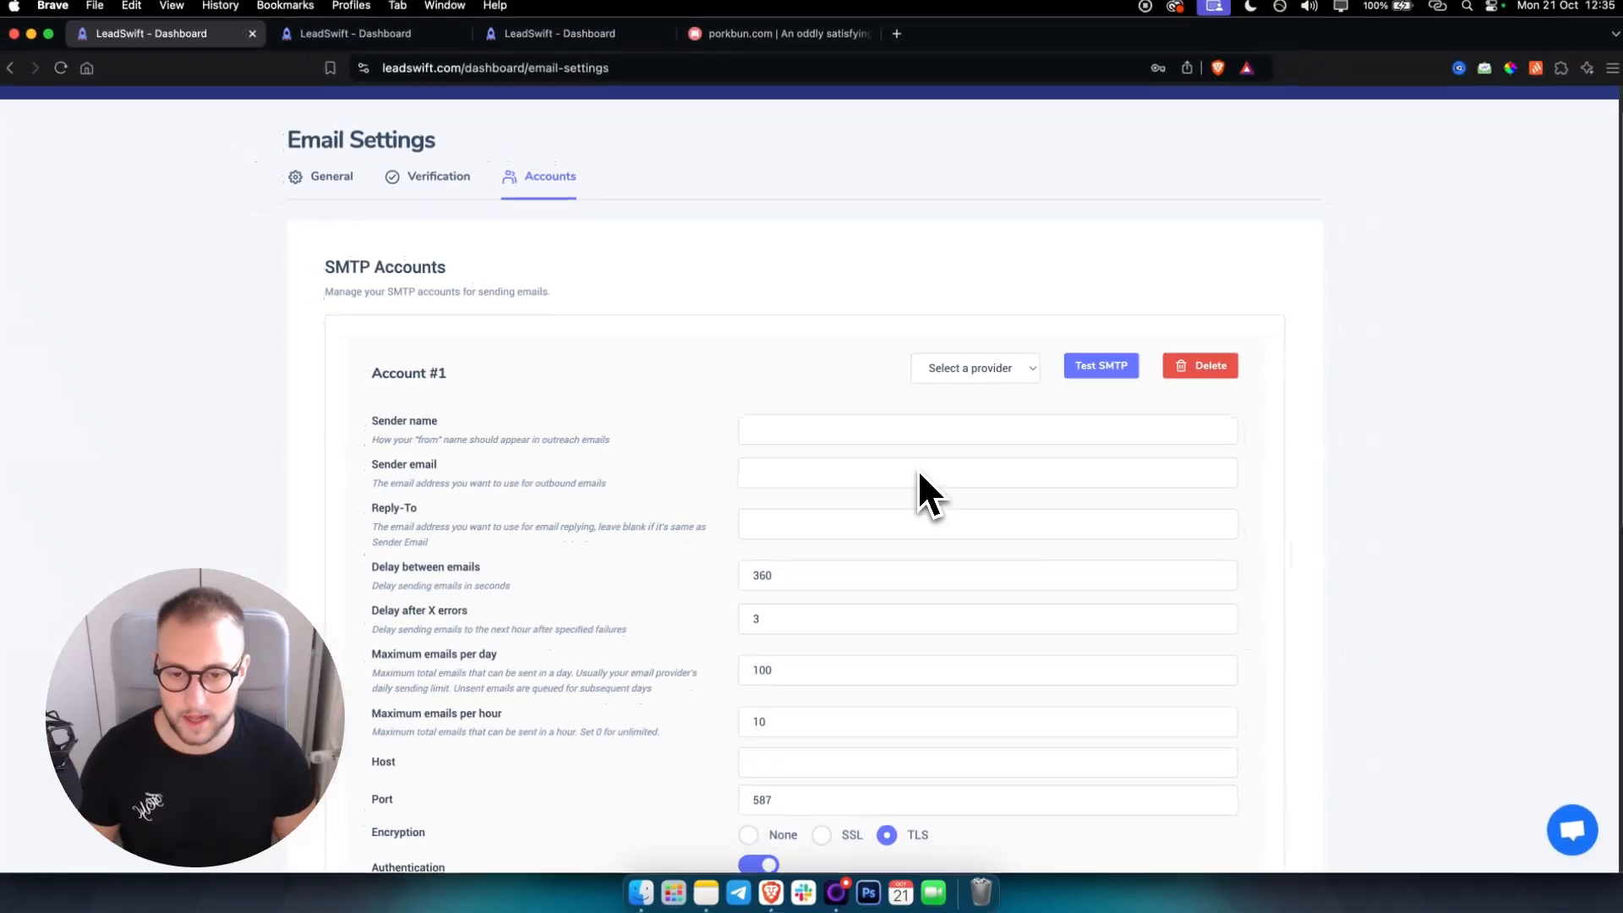
{"action": "scroll", "coordinate": [598, 644], "scroll_direction": "down", "scroll_amount": 10}
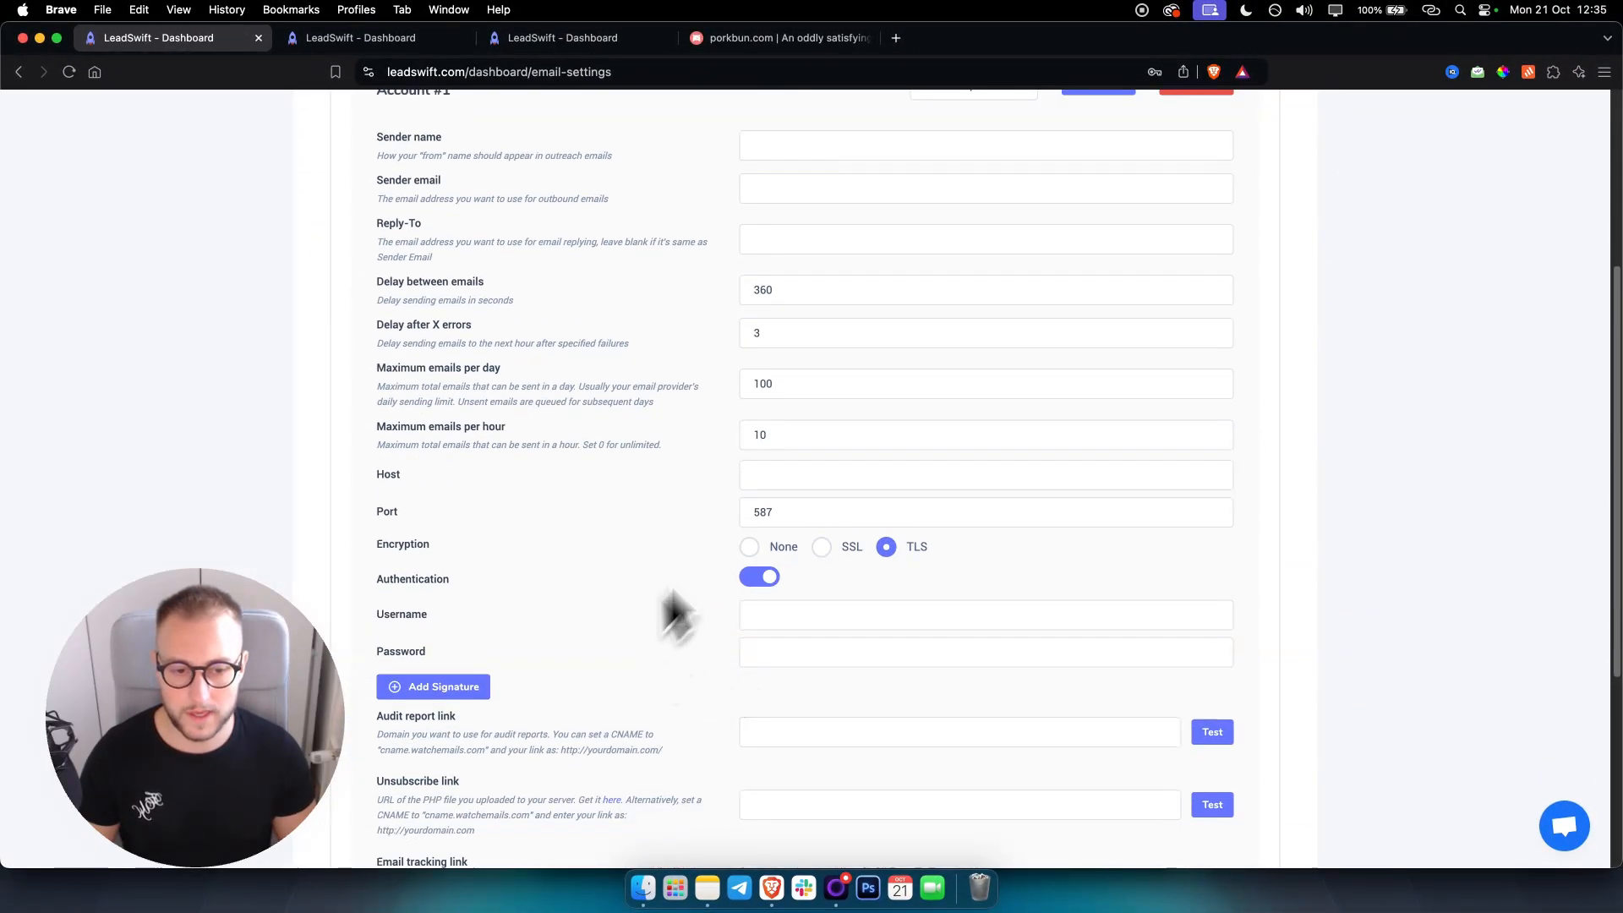
{"action": "scroll", "coordinate": [719, 558], "scroll_direction": "down", "scroll_amount": 3}
{"action": "scroll", "coordinate": [663, 597], "scroll_direction": "up", "scroll_amount": 15}
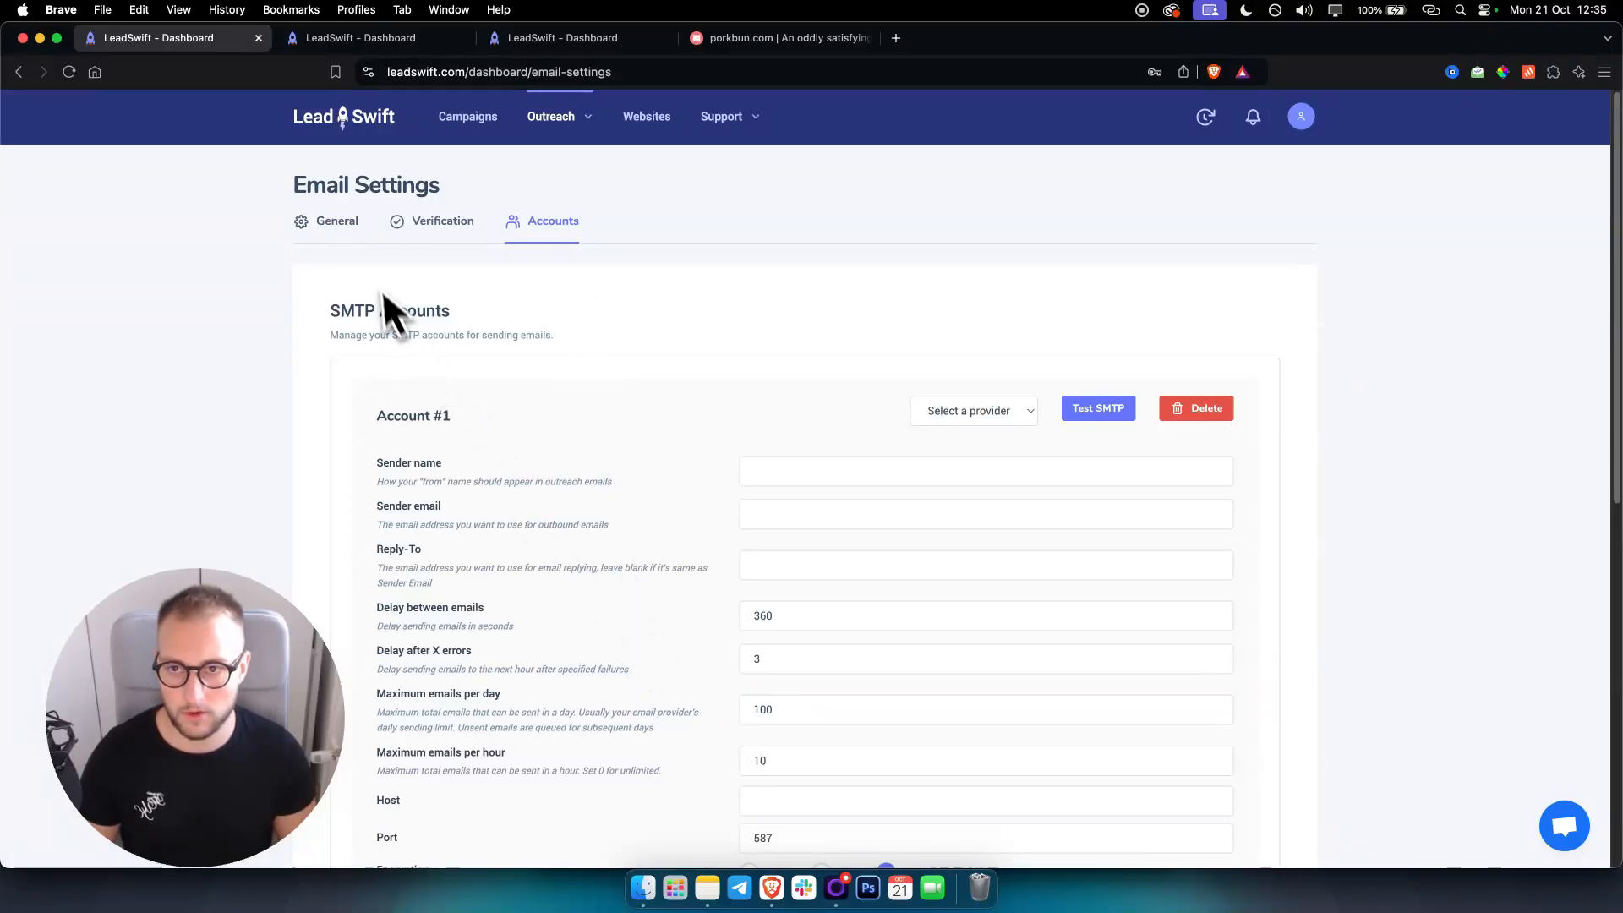
{"action": "left_click", "coordinate": [331, 221]}
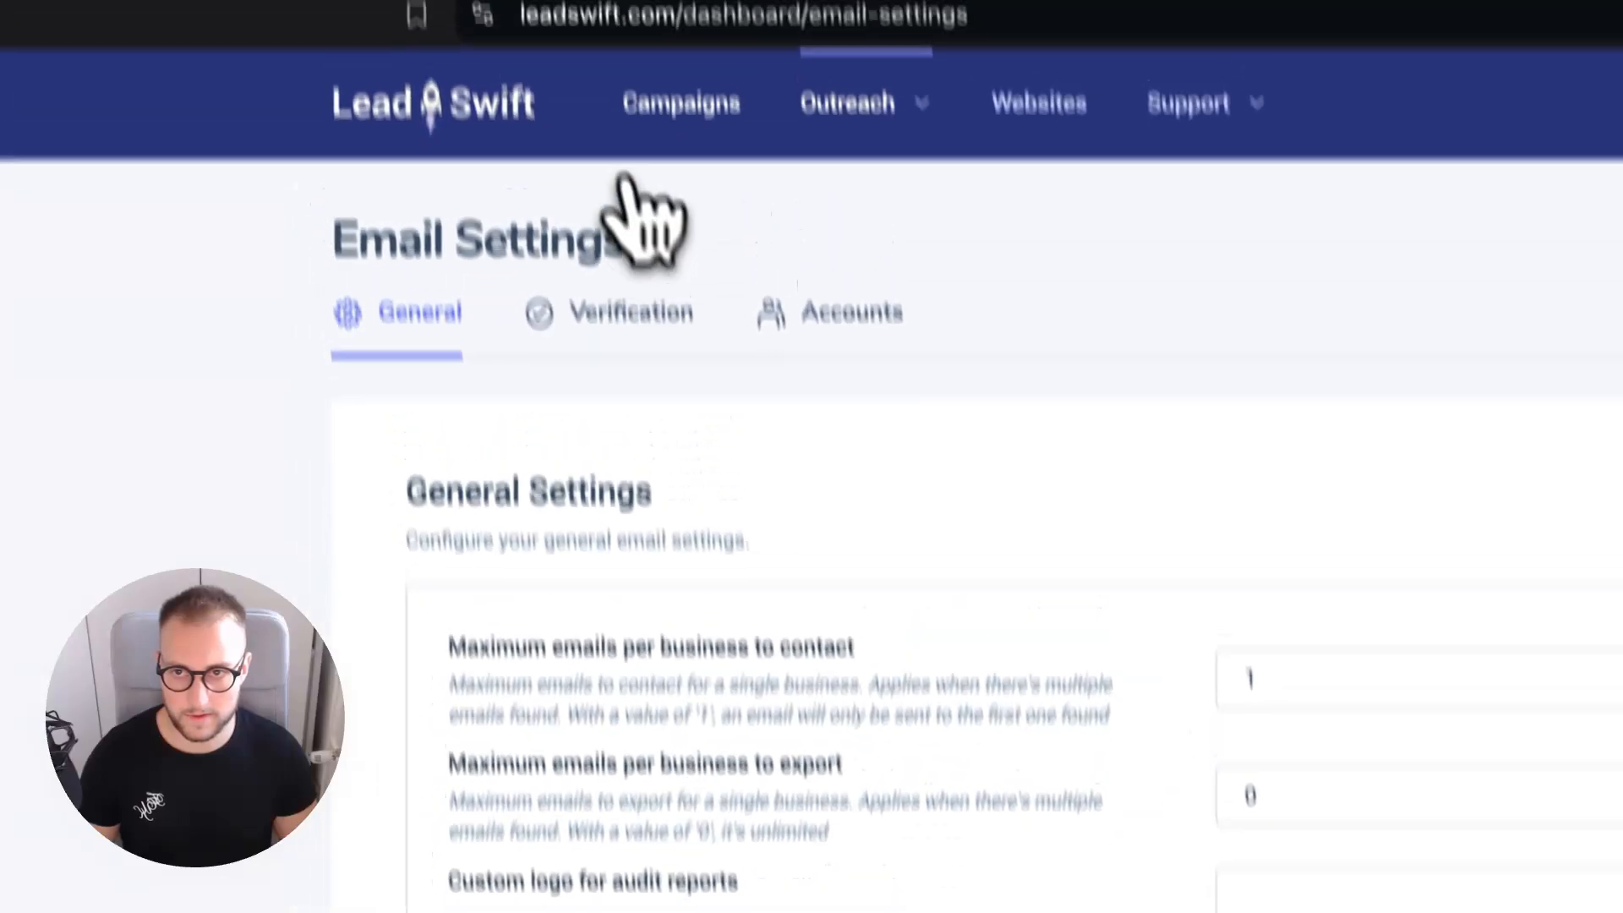
- View the campaigns list, reopen the outreach email settings, and close the email tips to show the SMTP accounts section
{"action": "left_click", "coordinate": [651, 124]}
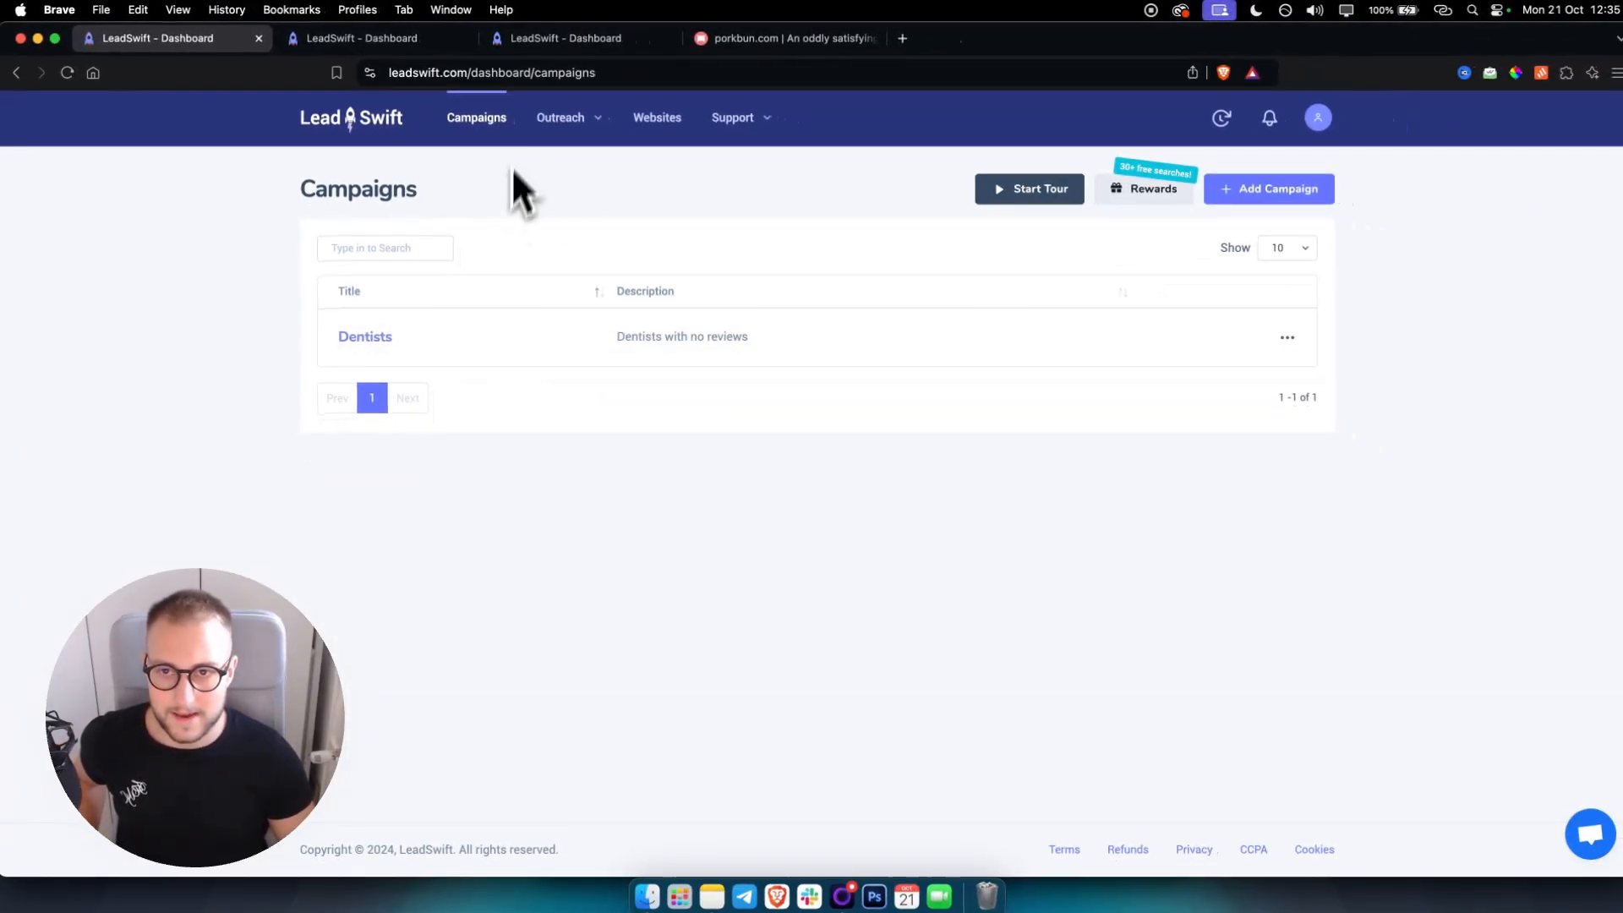
{"action": "left_click", "coordinate": [564, 117]}
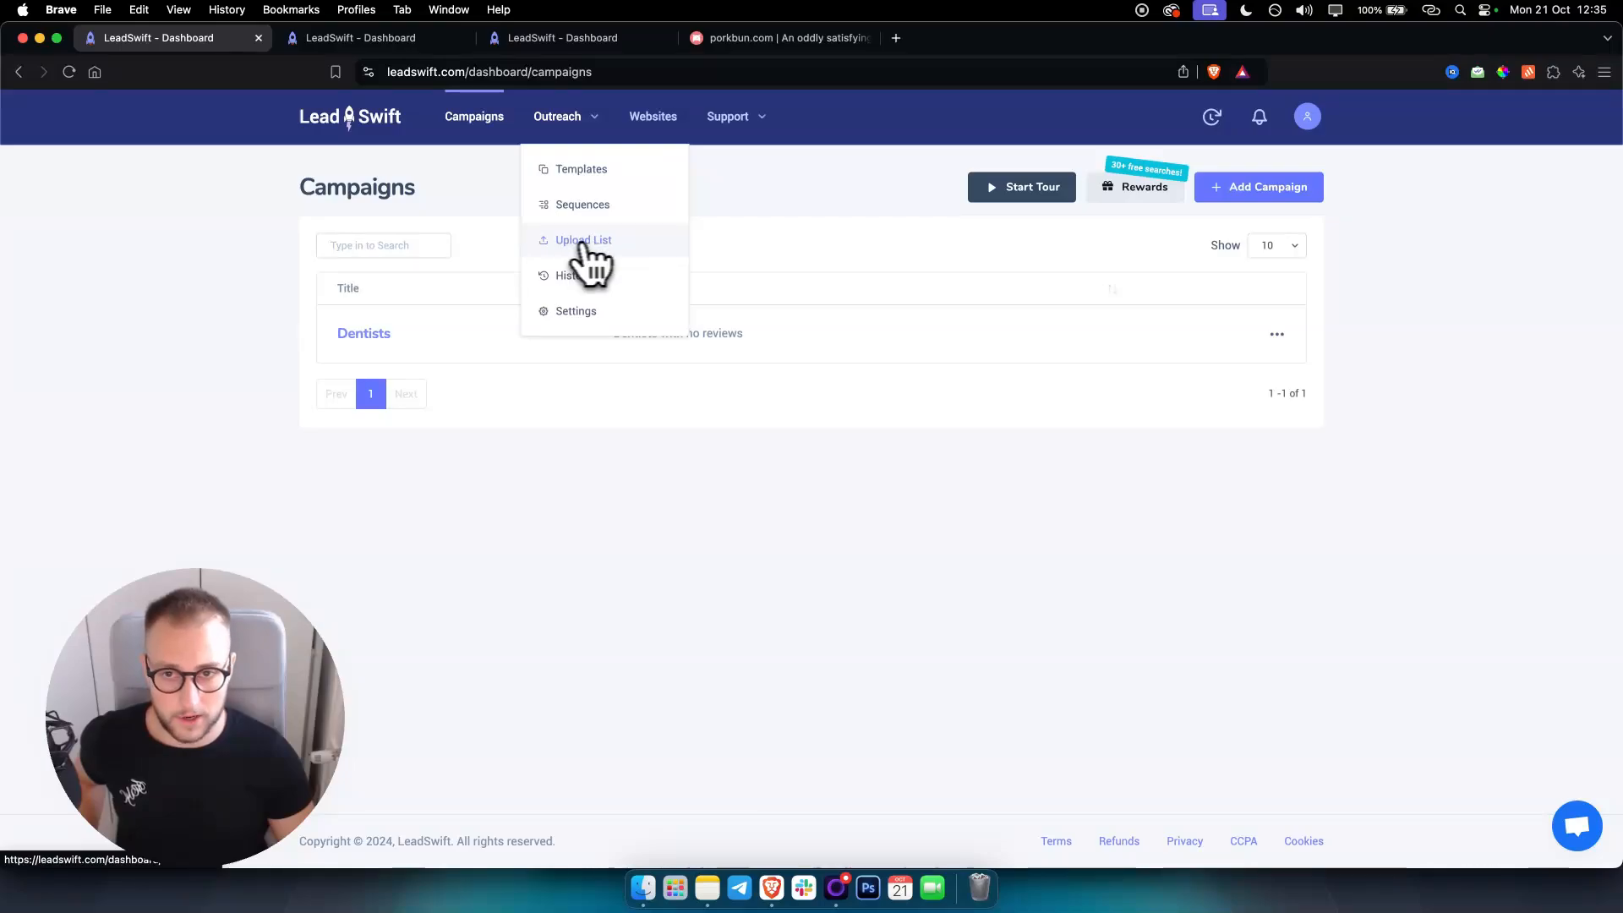
{"action": "left_click", "coordinate": [582, 311]}
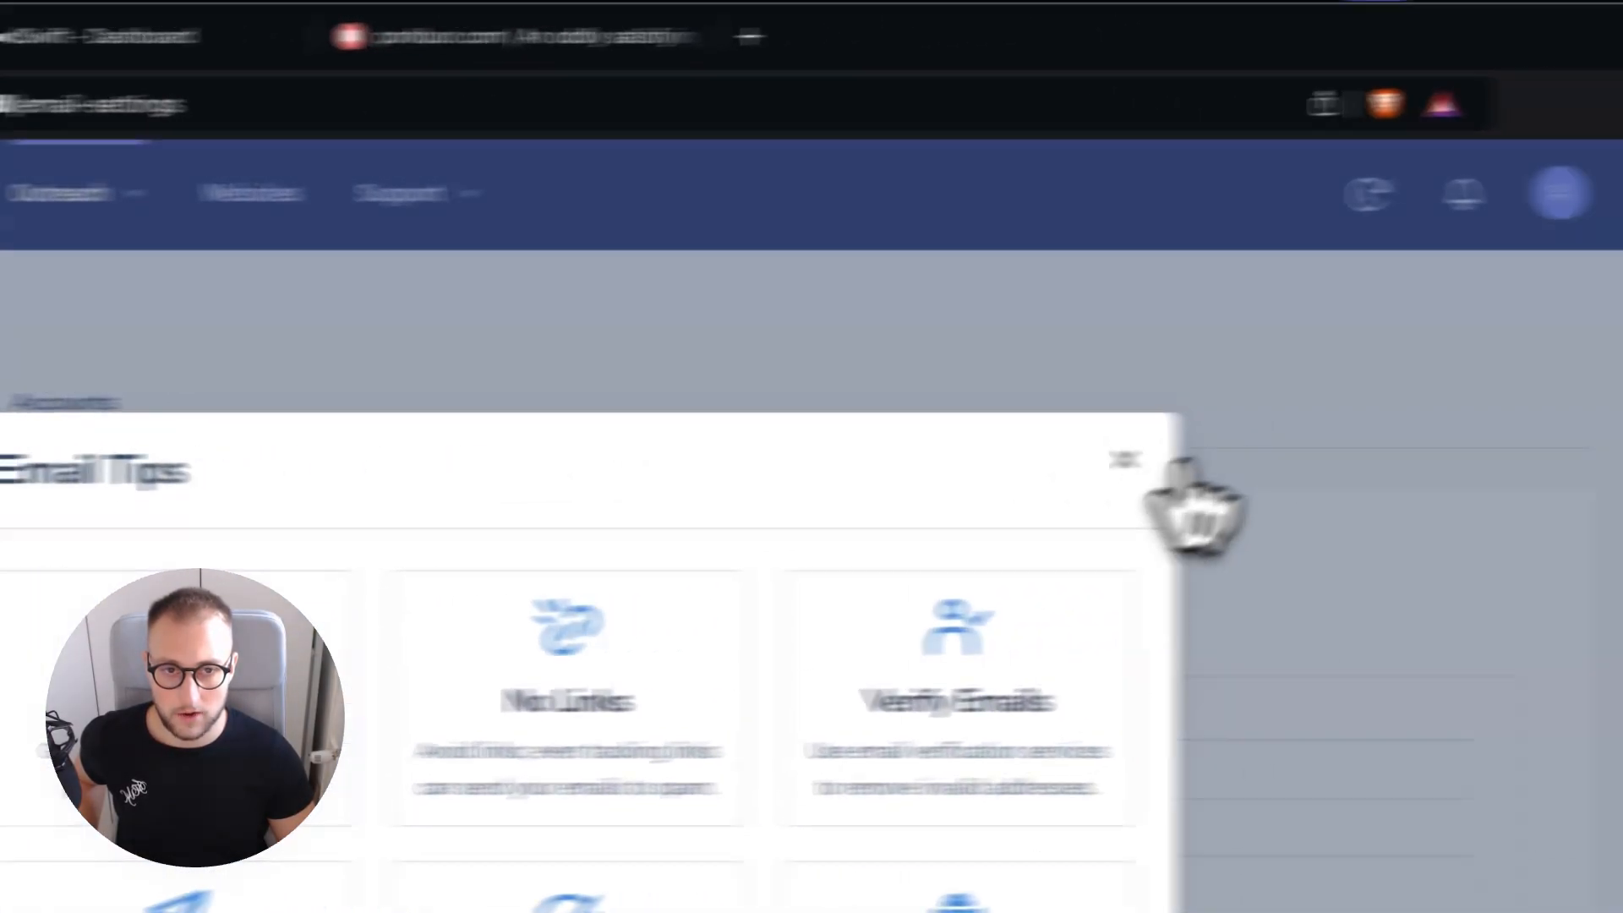
{"action": "left_click", "coordinate": [1533, 442]}
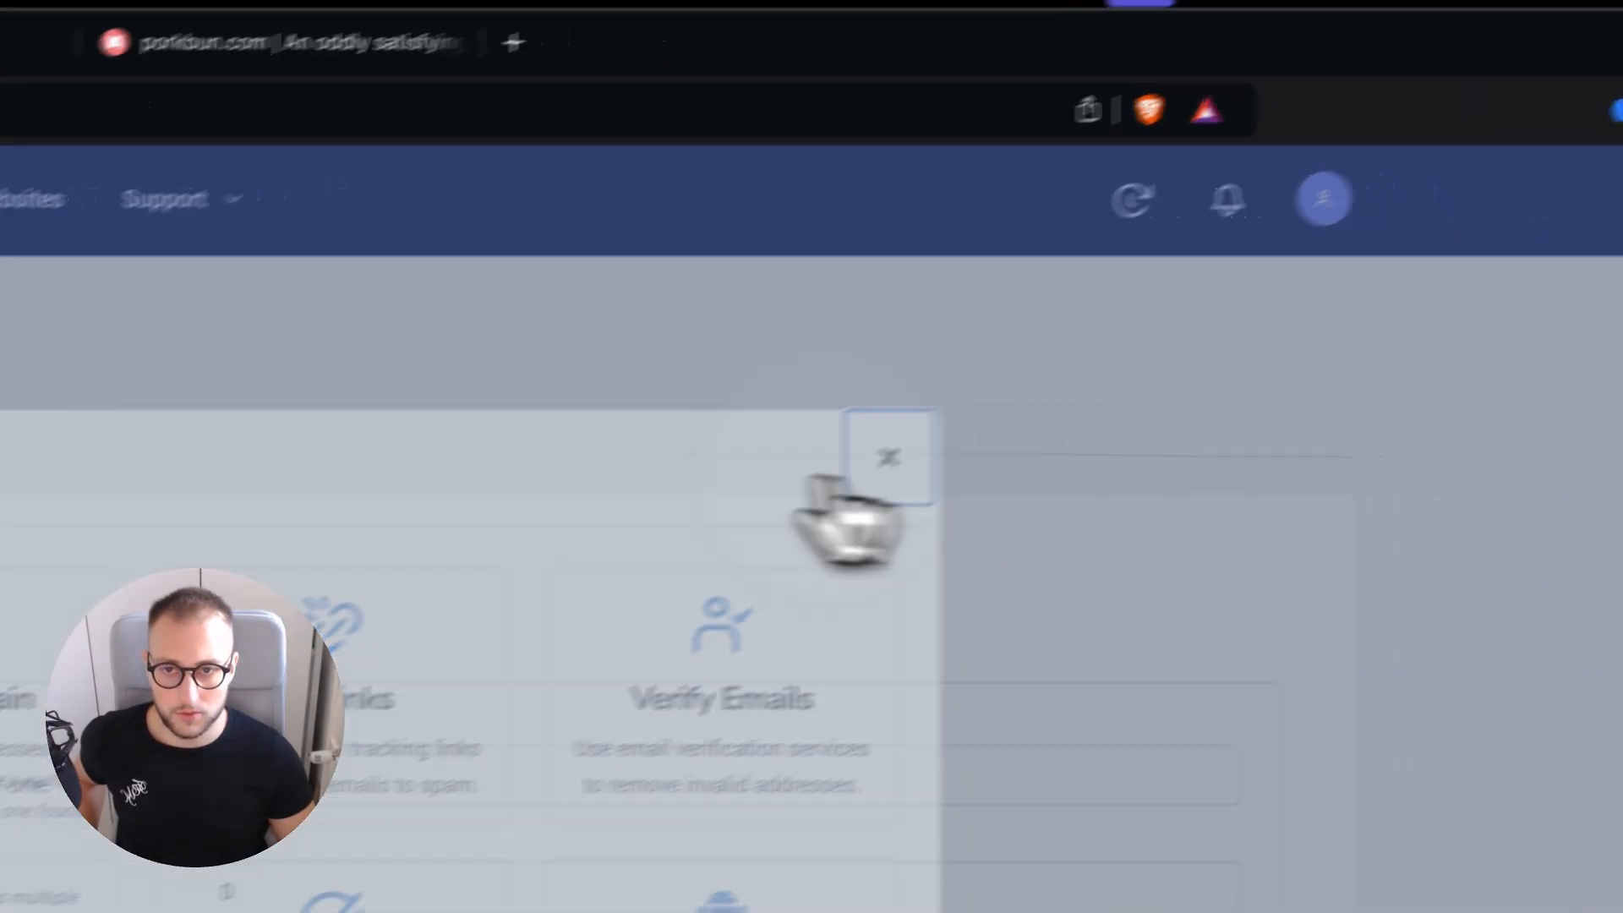
{"action": "left_click", "coordinate": [473, 386]}
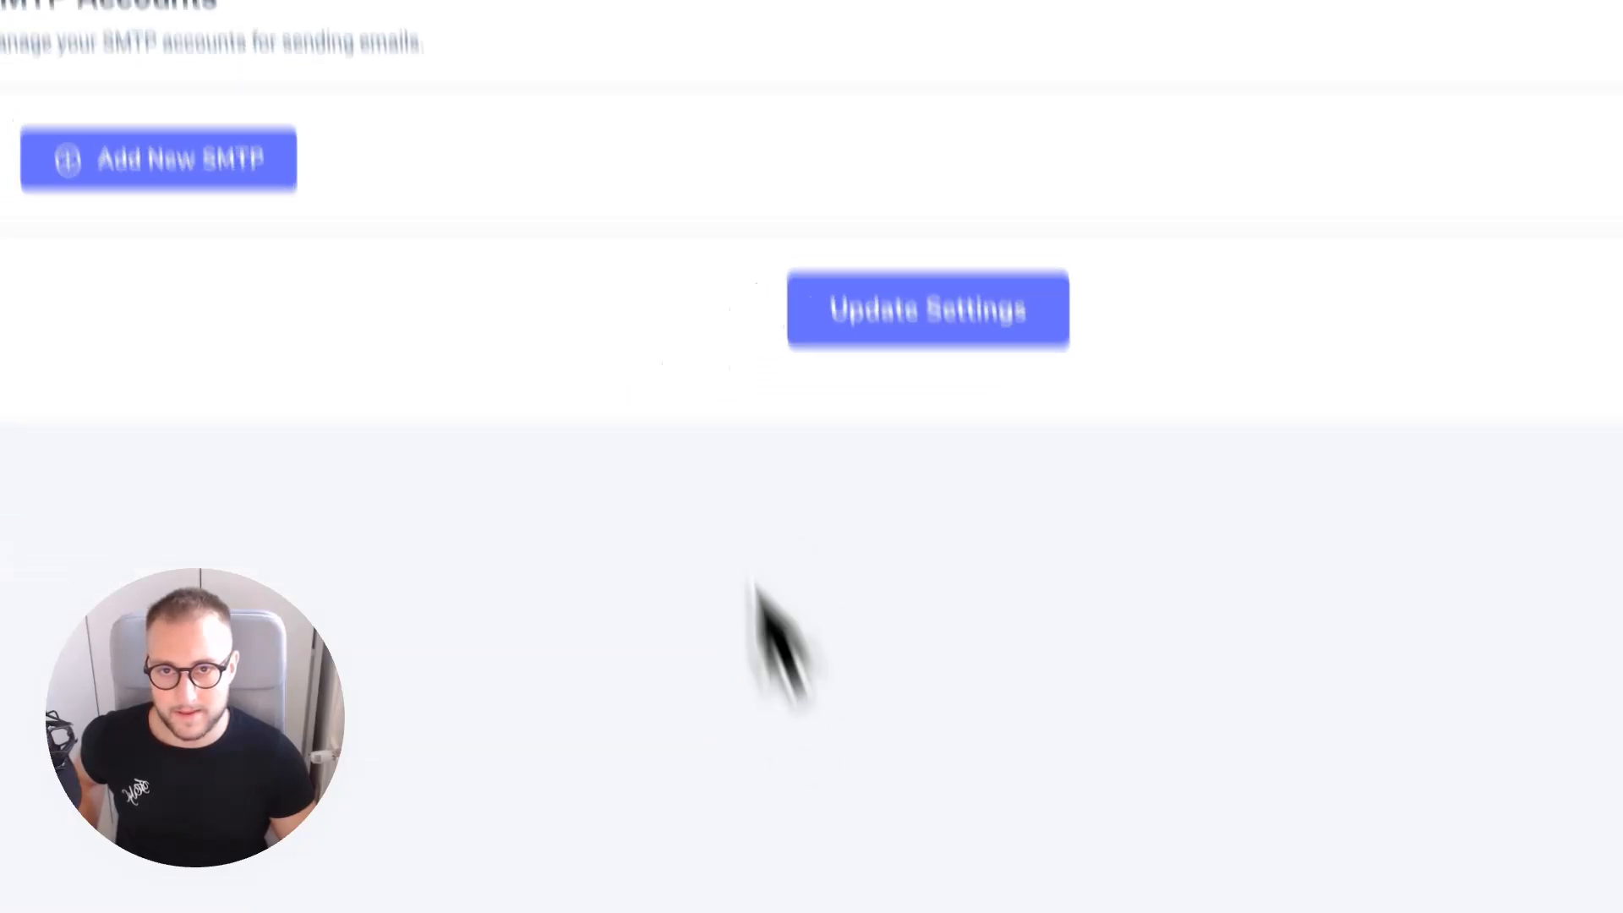
- Open the website creation wizard at its agency name and domain form
{"action": "left_click", "coordinate": [571, 80]}
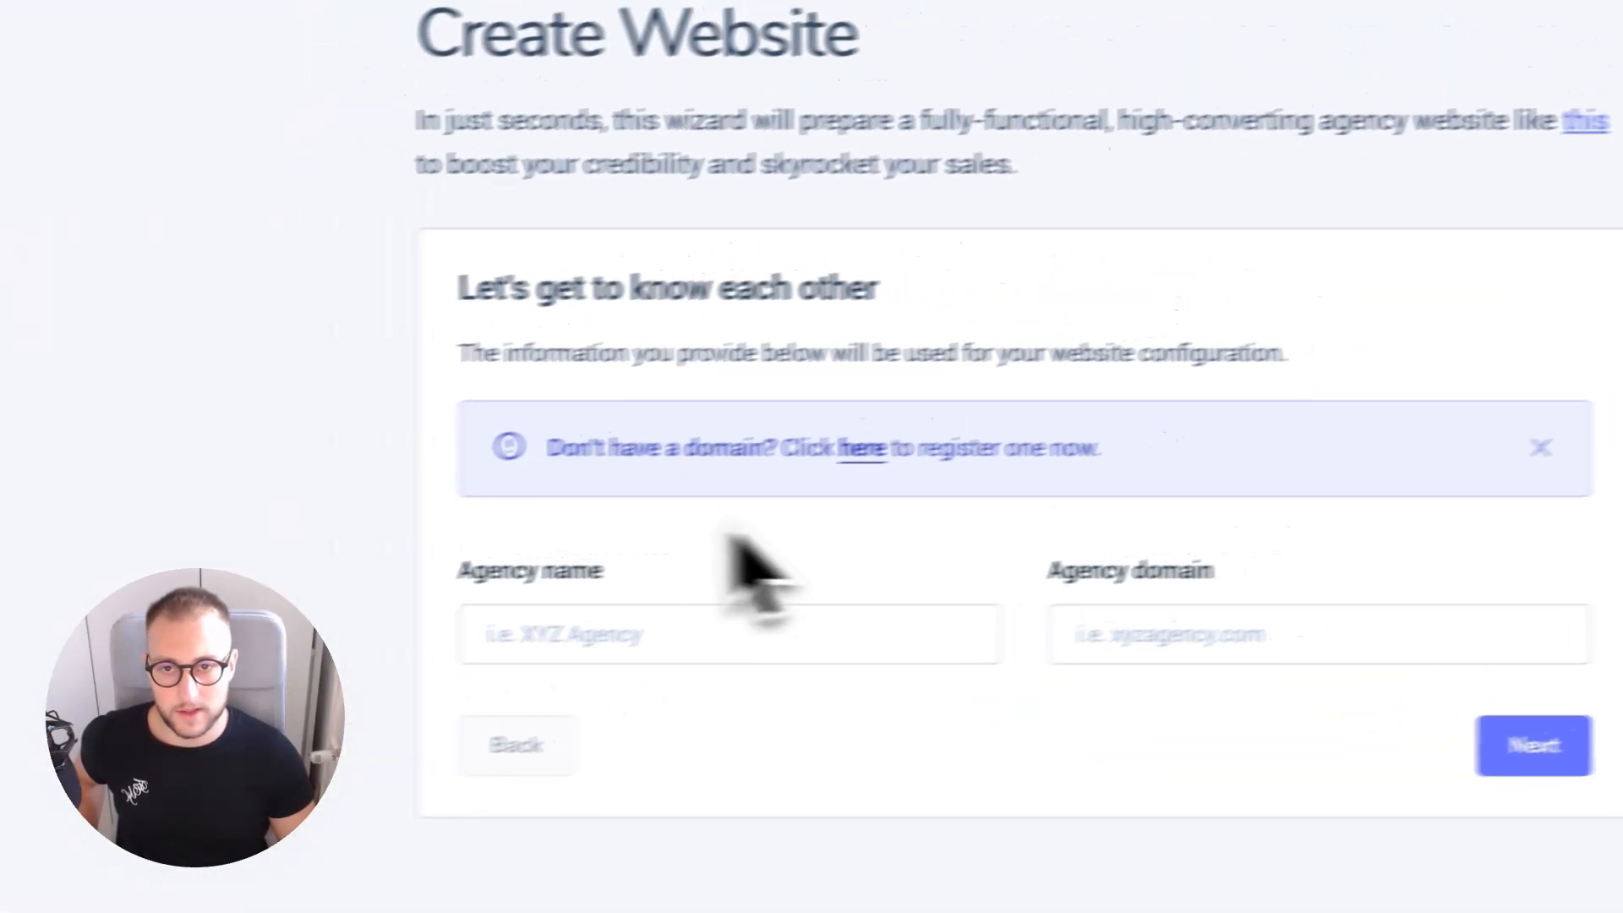